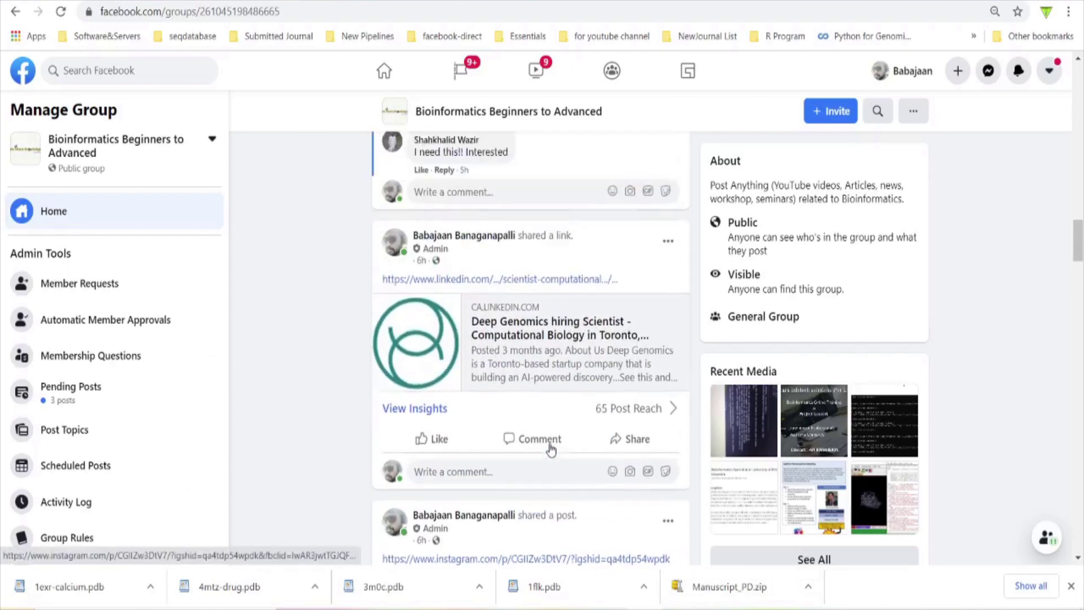
Step: Browse the posts in the Bioinformatics Beginners to Advanced Facebook group and the bioinformatics.bb Instagram profile
scroll(550, 448, "up", 6)
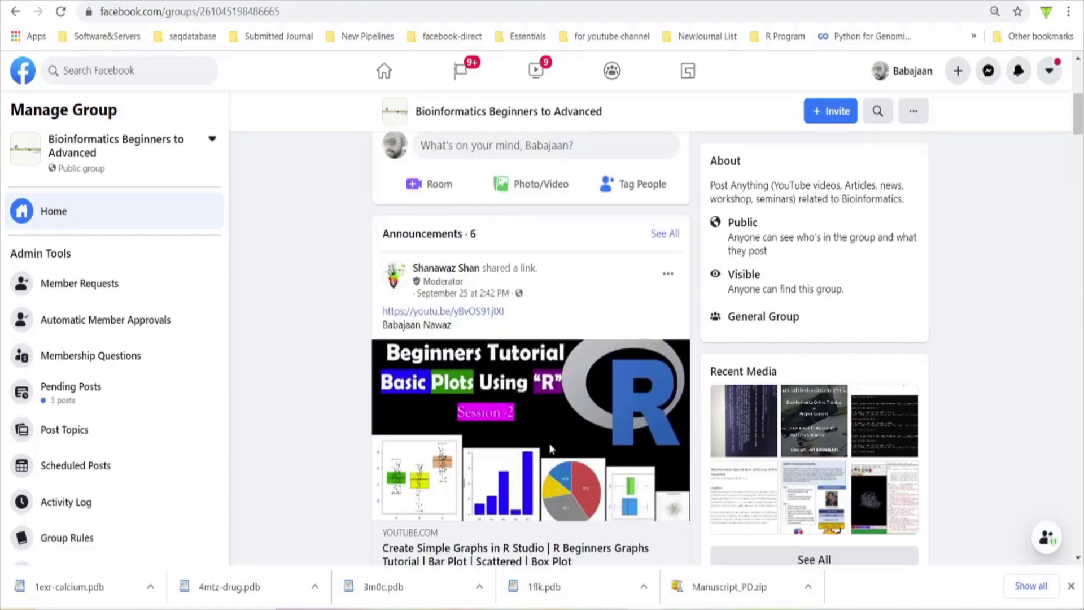
scroll(550, 448, "down", 15)
scroll(551, 448, "down", 4)
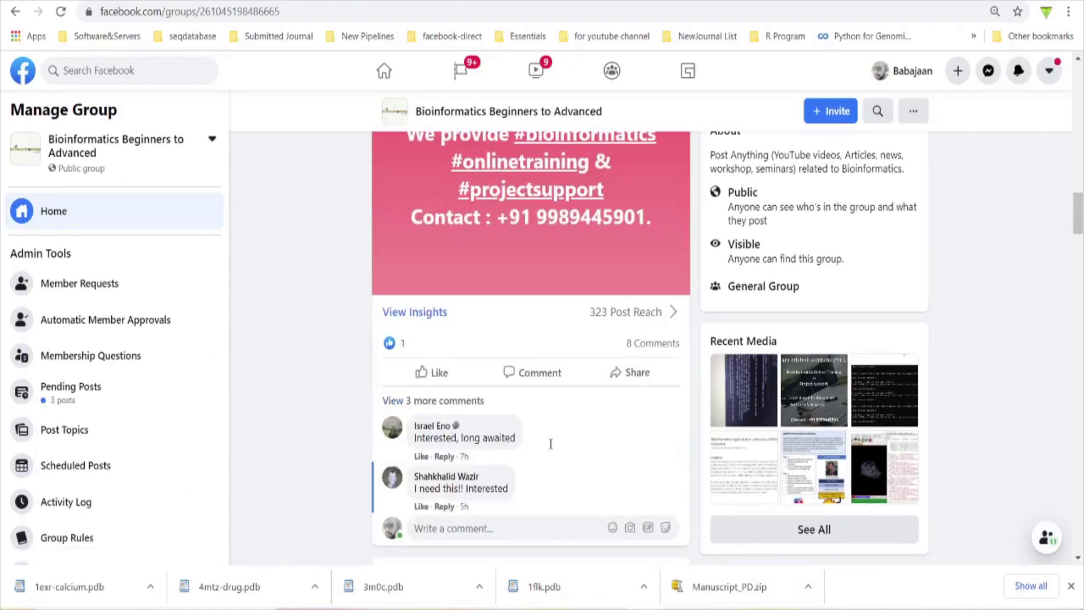
scroll(552, 448, "down", 5)
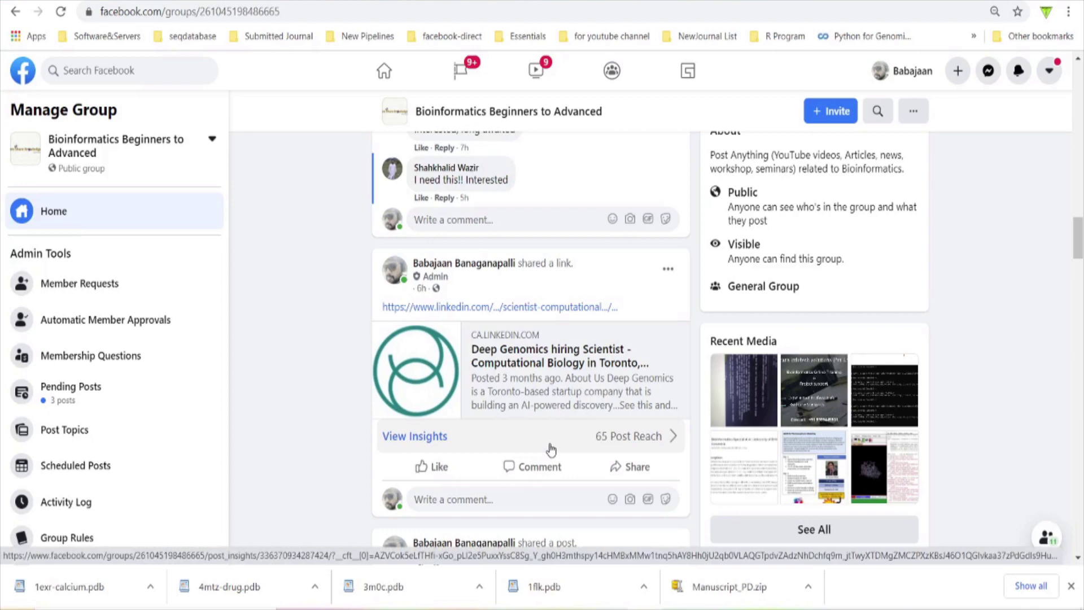
scroll(552, 449, "down", 4)
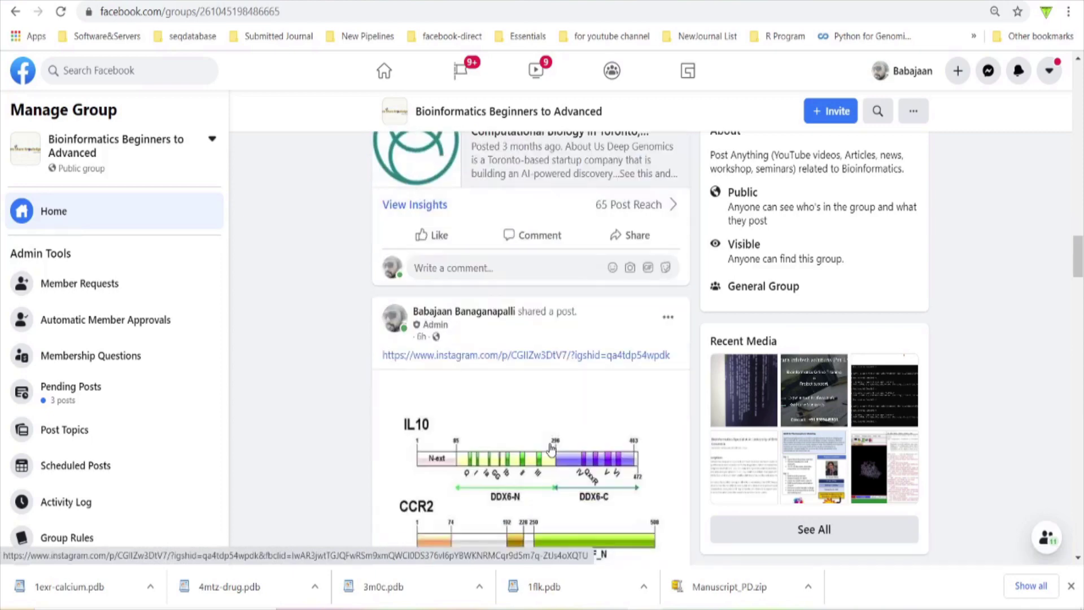
scroll(551, 449, "up", 7)
scroll(551, 449, "up", 20)
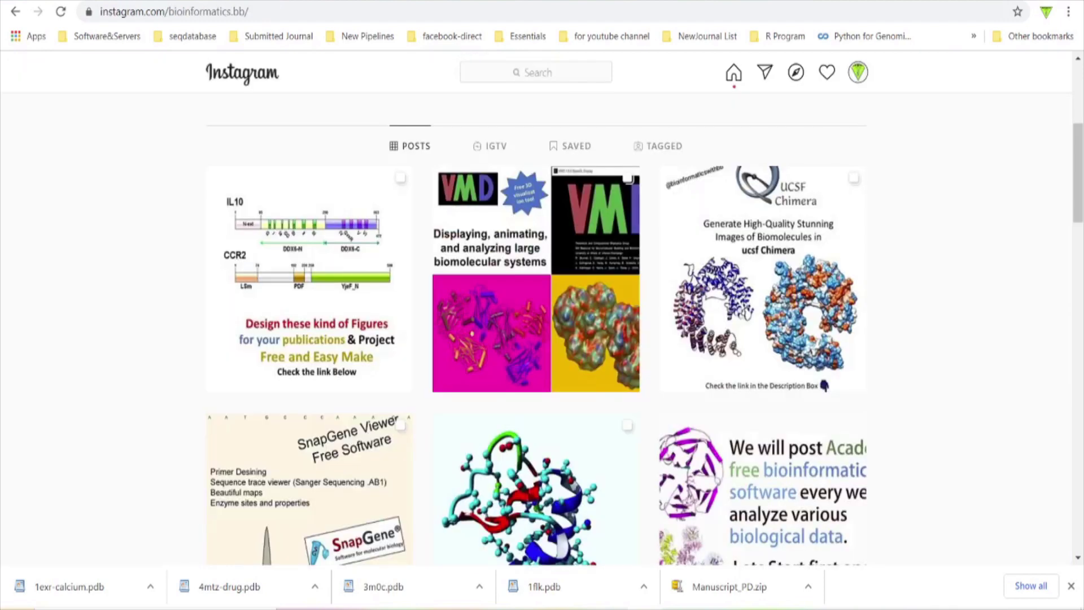
scroll(1056, 347, "up", 5)
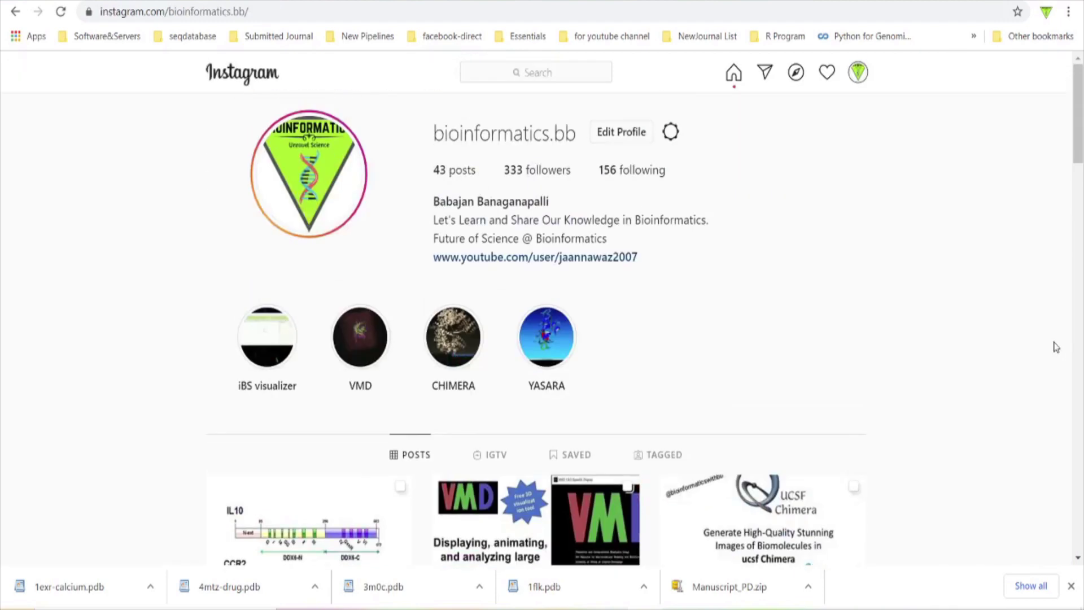
scroll(1056, 347, "down", 3)
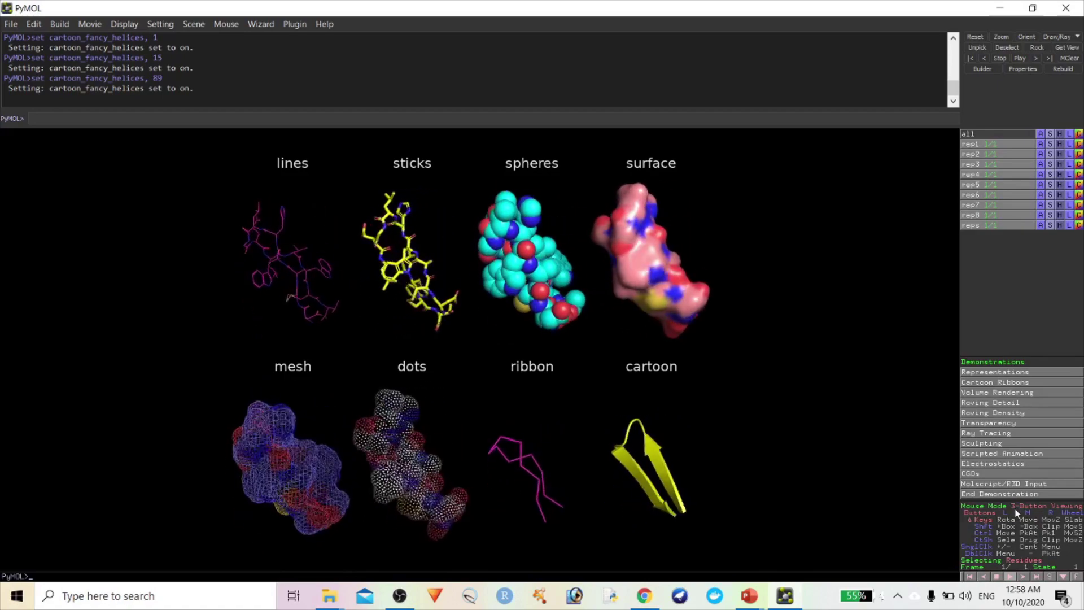
Step: End the representations demonstration and open the protein-ligand PDB file from the docking folder on the Desktop
left_click(1011, 494)
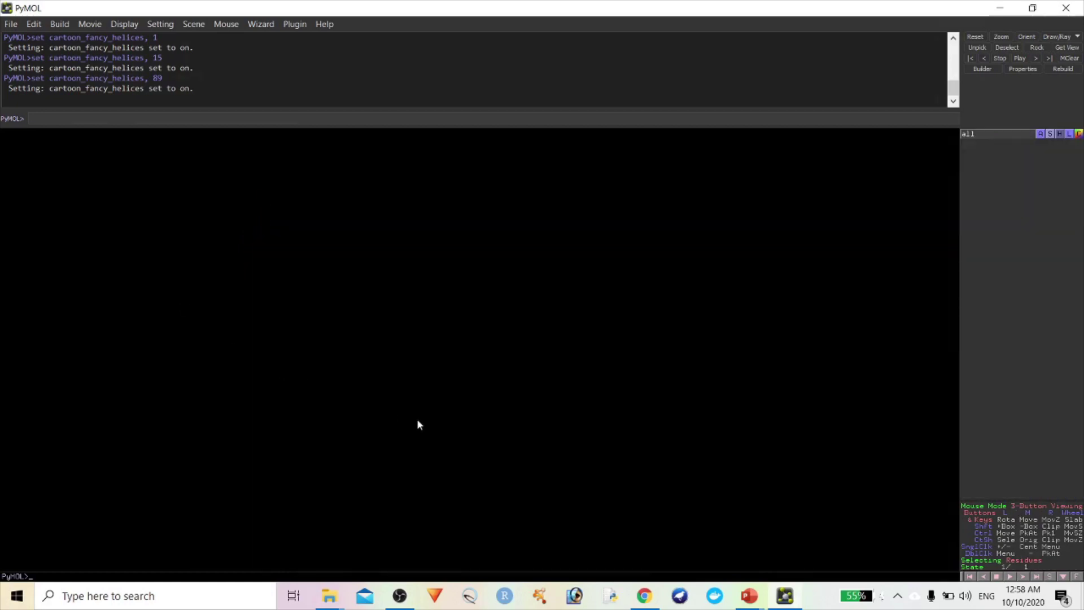
left_click(12, 25)
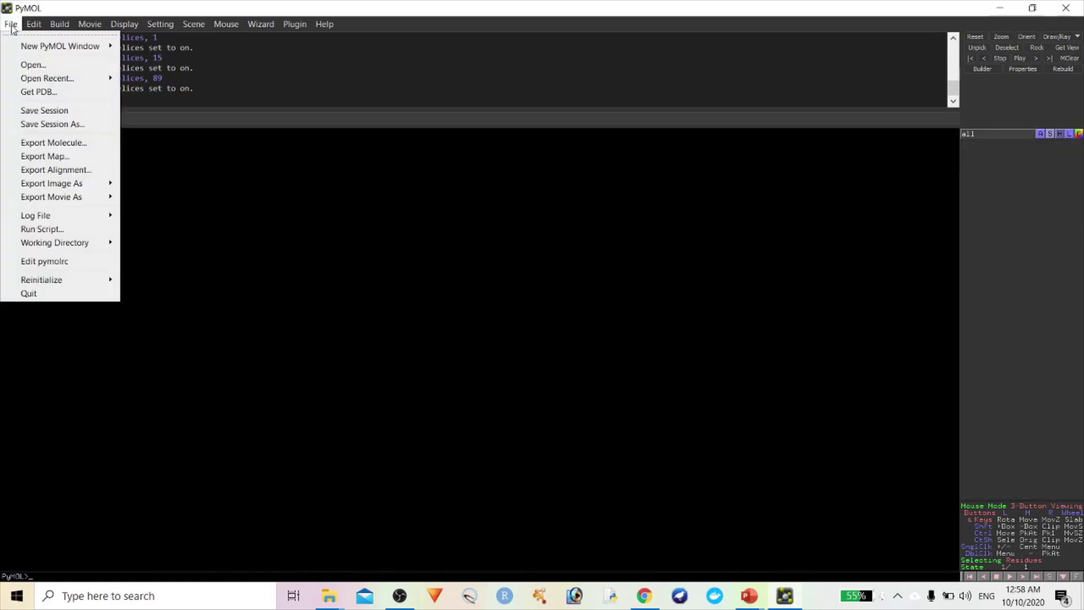
left_click(27, 63)
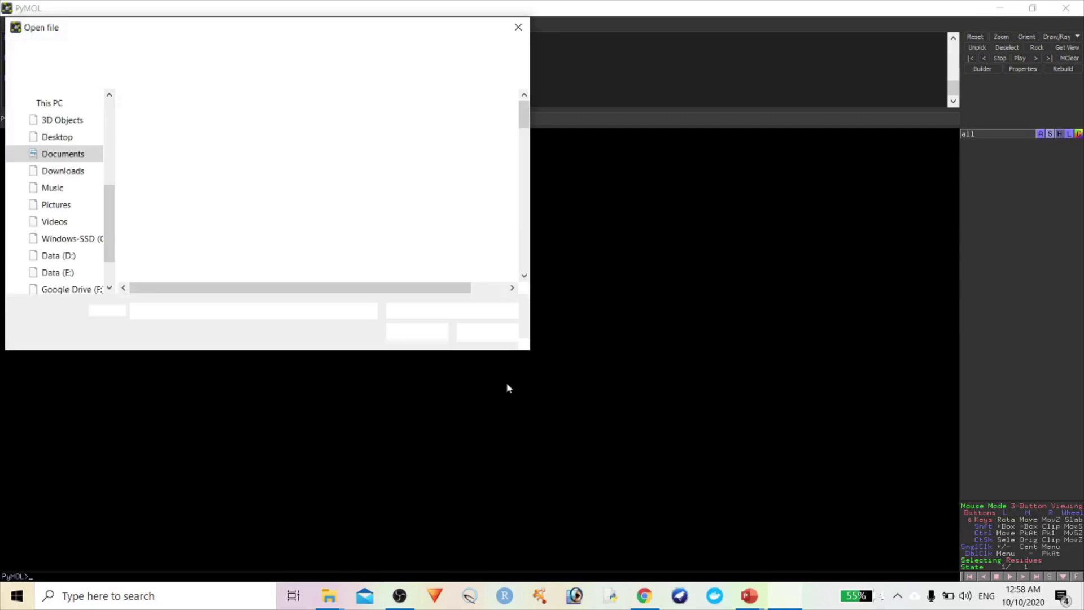
left_click(49, 139)
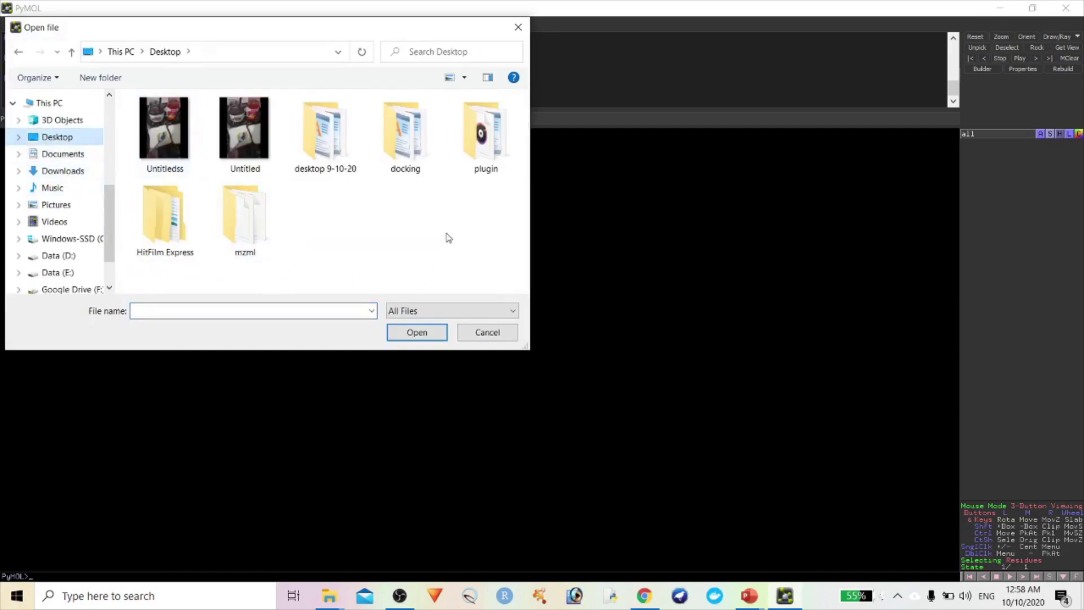
double_click(416, 182)
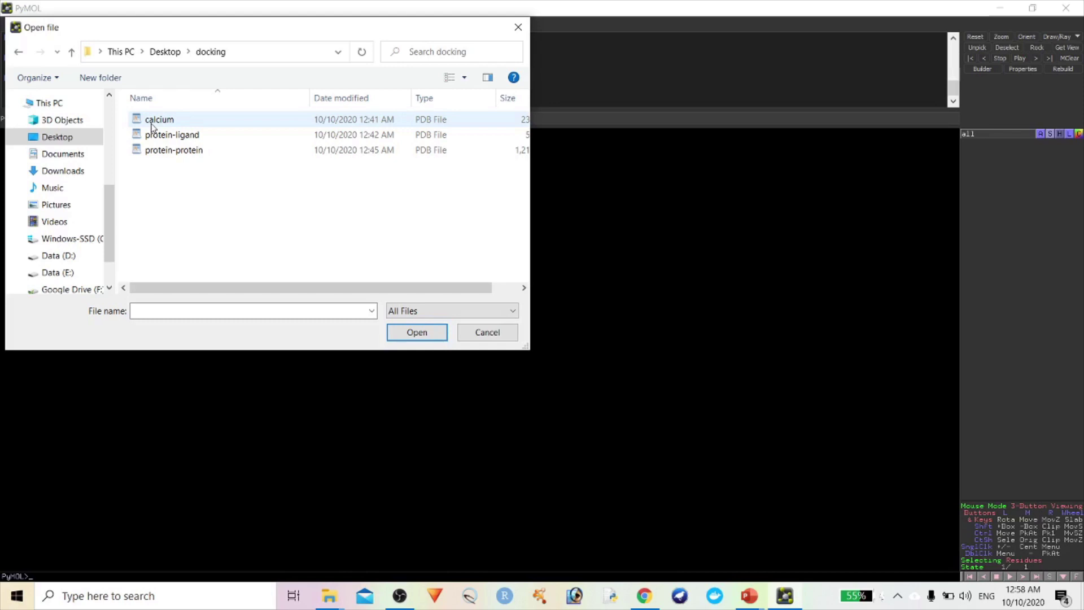
left_click(181, 134)
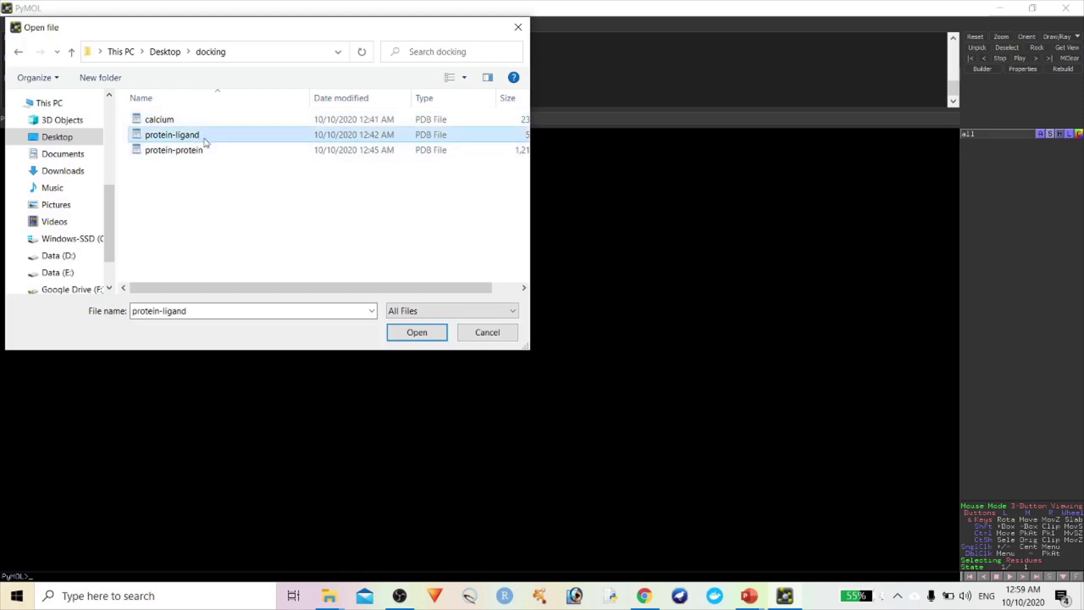
left_click(416, 335)
Step: Display the residue sequence of the protein-ligand structure and select the ligand residue at the end of the sequence
left_click_drag(705, 370, 615, 363)
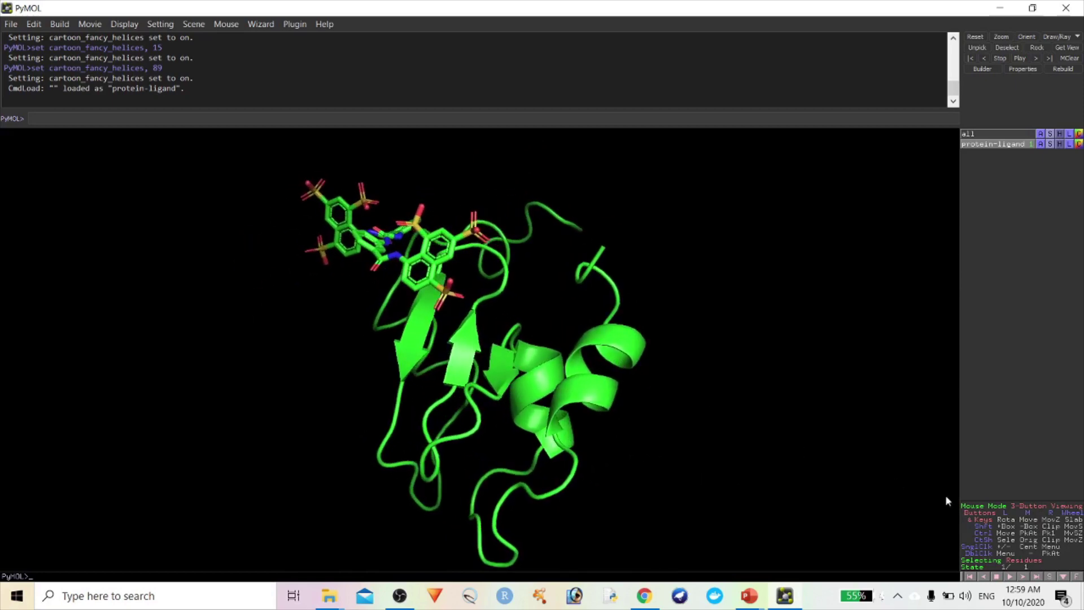
left_click(1052, 576)
left_click(1052, 577)
left_click(1051, 576)
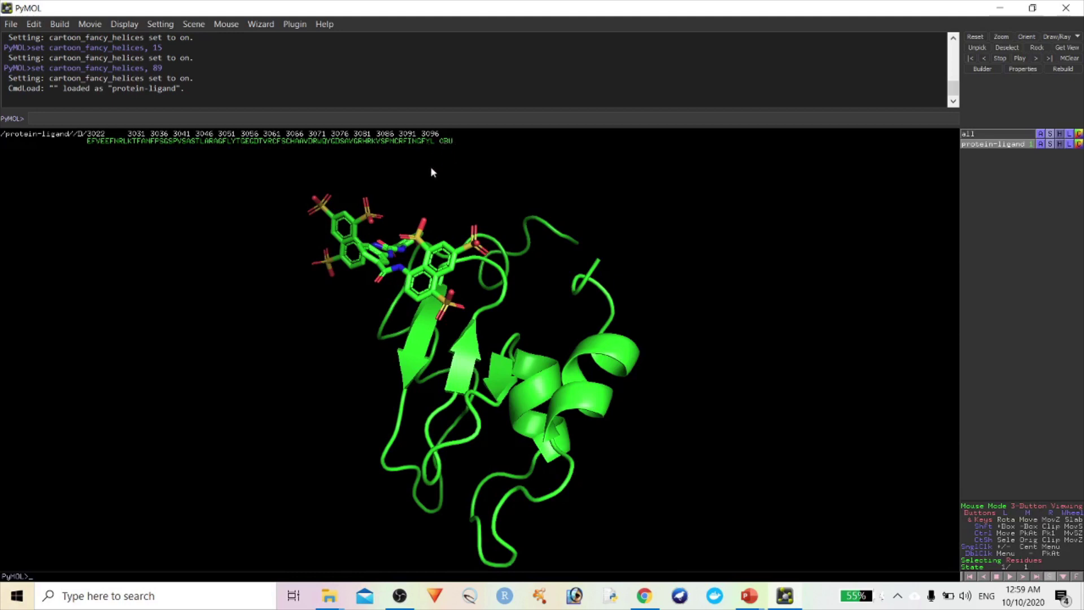
left_click_drag(307, 409, 337, 434)
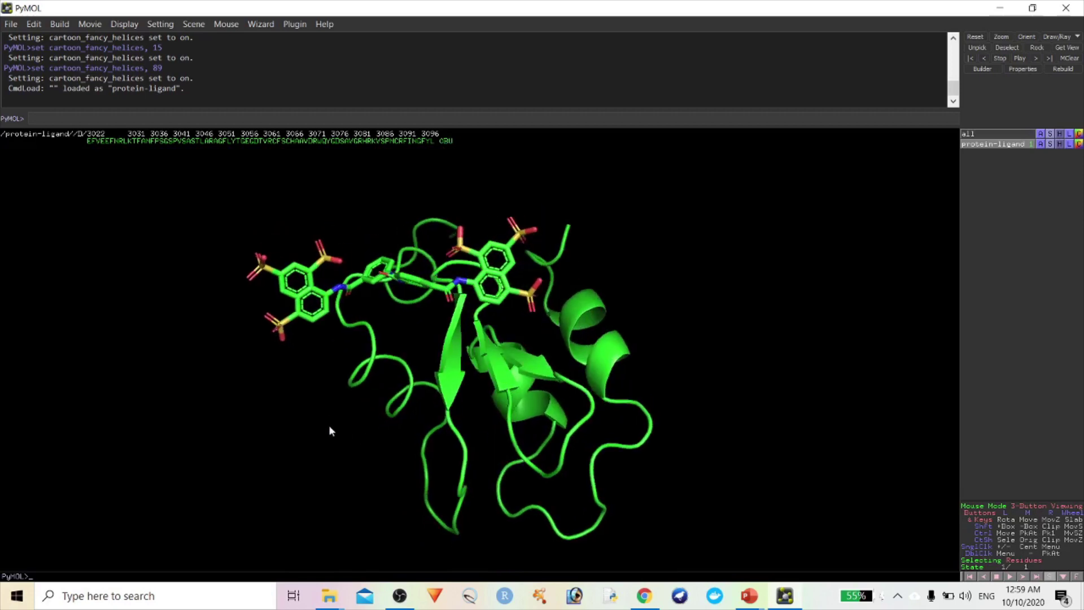
left_click(445, 141)
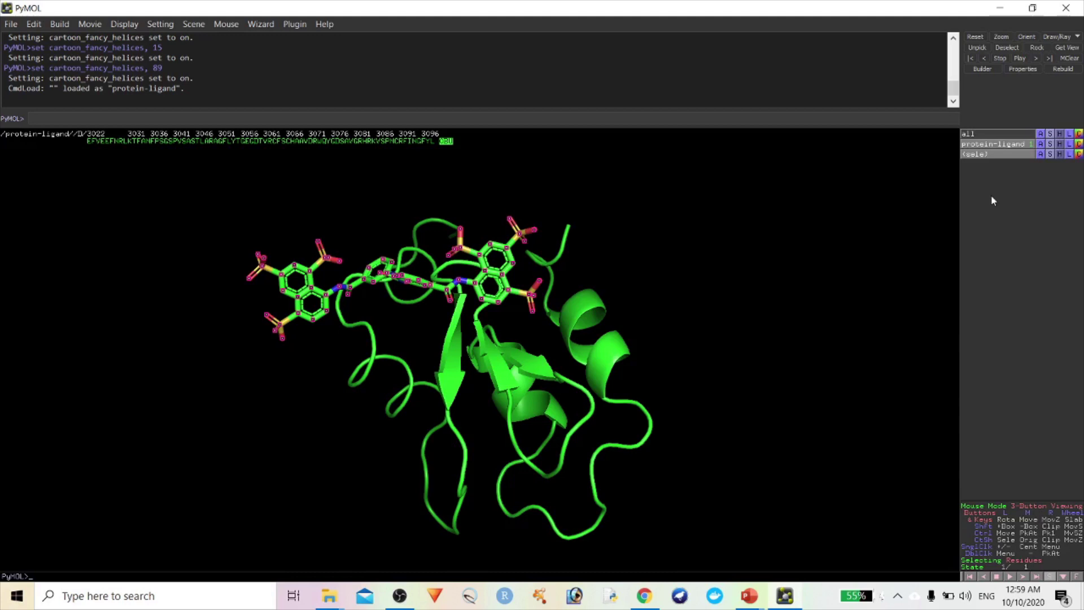
Step: Rename the ligand selection to drug and clear its highlighting in the structure
left_click(1041, 155)
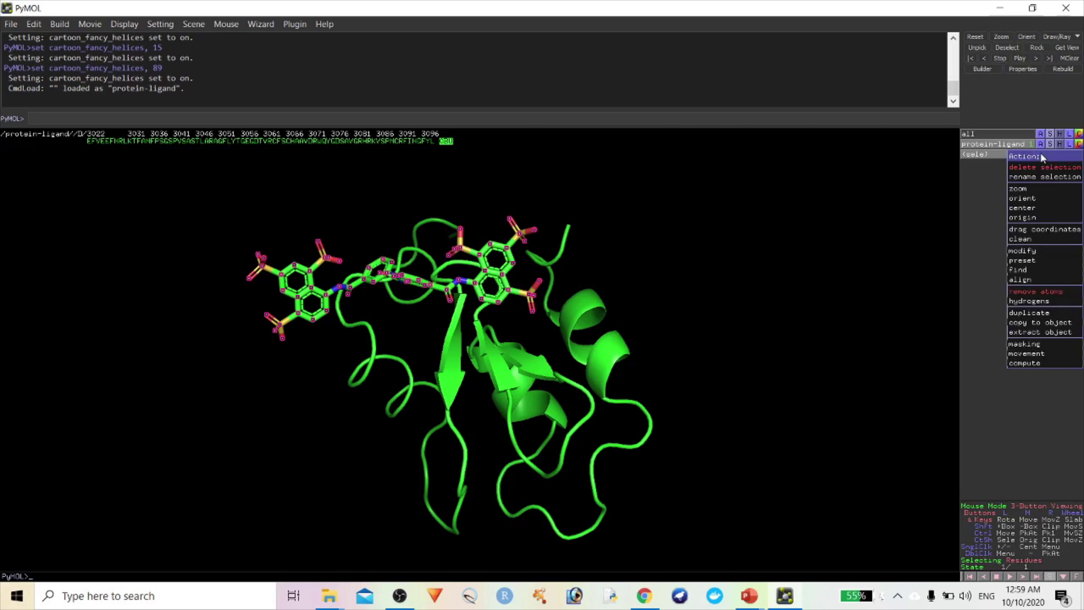
left_click(1024, 177)
key("BackSpace")
key("BackSpace")
key("BackSpace")
key("BackSpace")
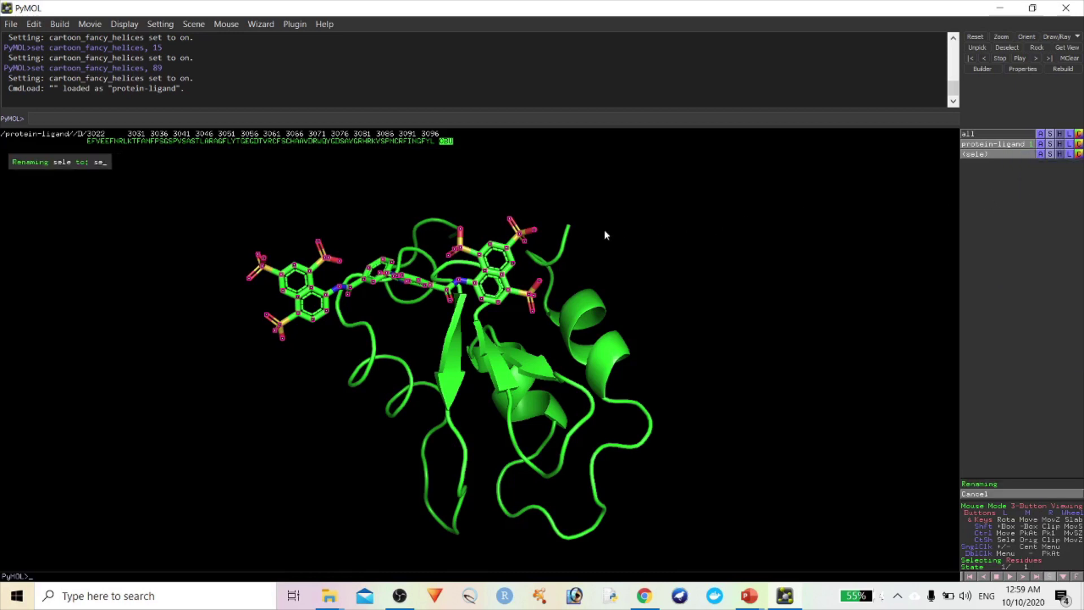
type("drug")
key("Return")
left_click_drag(604, 230, 463, 361)
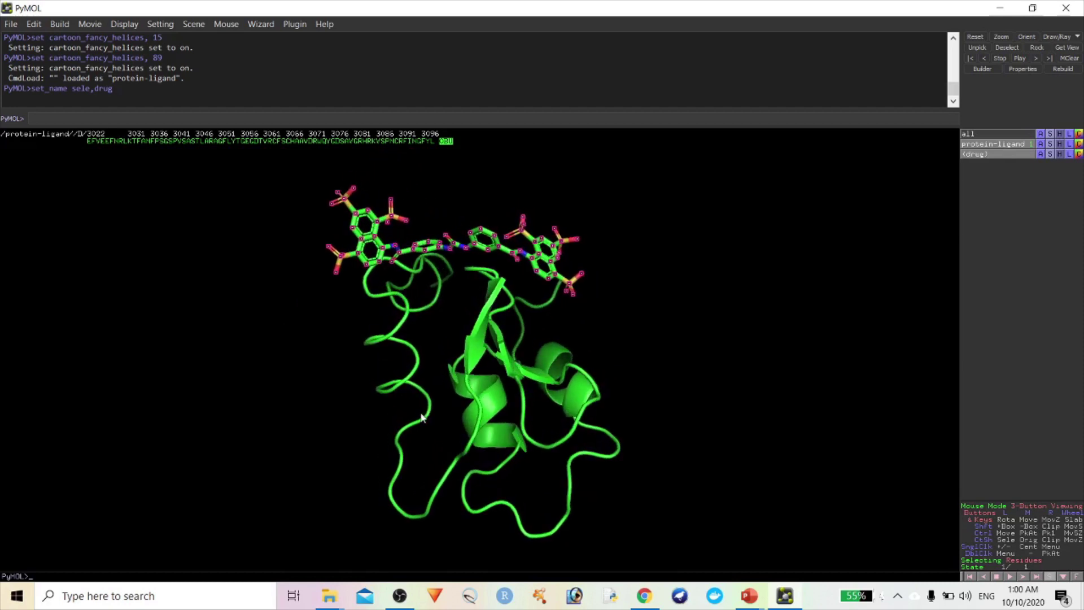
left_click(738, 296)
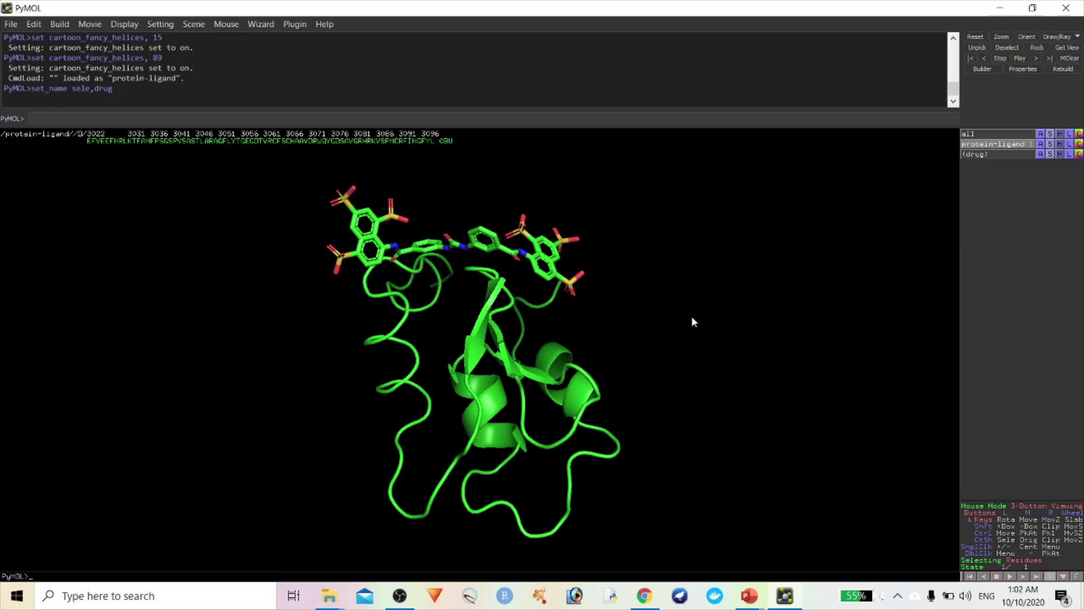
Step: Toggle the drug selection on and off to check which atoms it covers
left_click(988, 153)
left_click(986, 156)
left_click(986, 155)
left_click(986, 156)
left_click(986, 156)
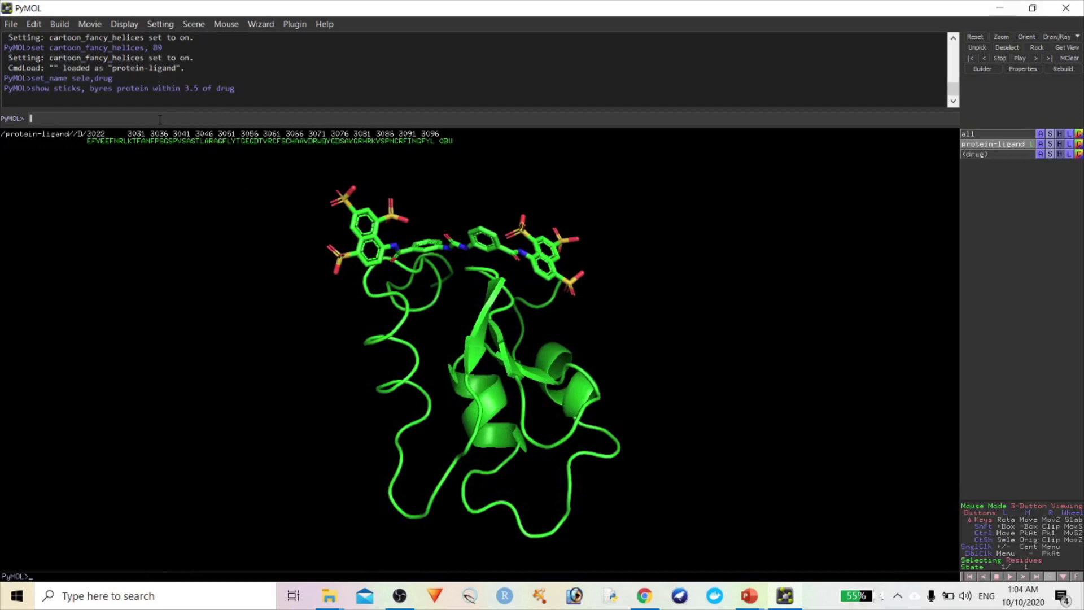
Step: Run the command "show sticks, byres protein within 5 of drug" to show the protein residues around the ligand as sticks
type("show sticks, byres protein within 5 of drug")
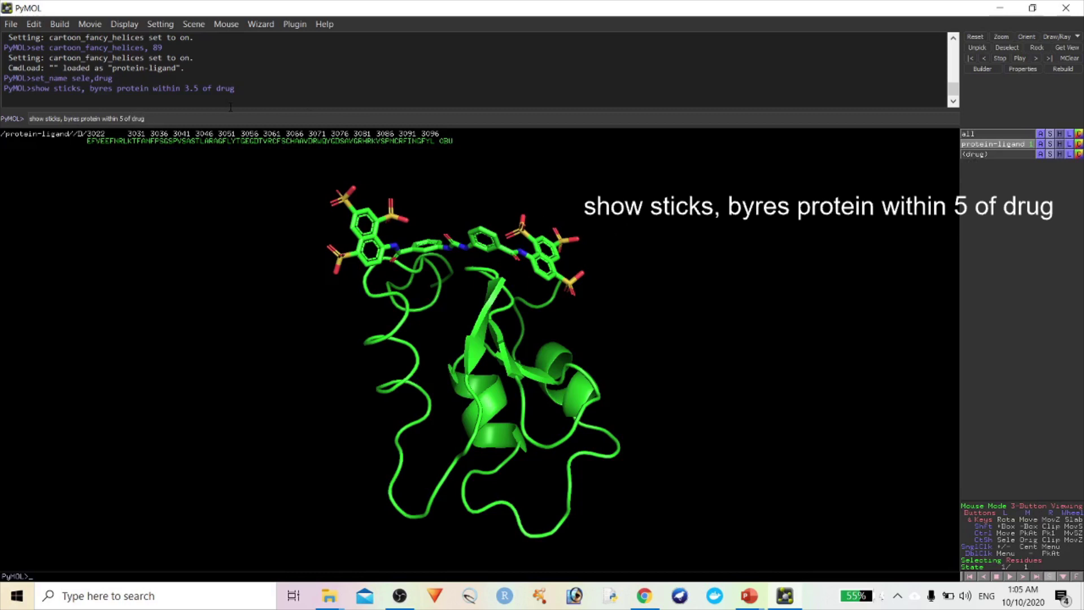
key("Return")
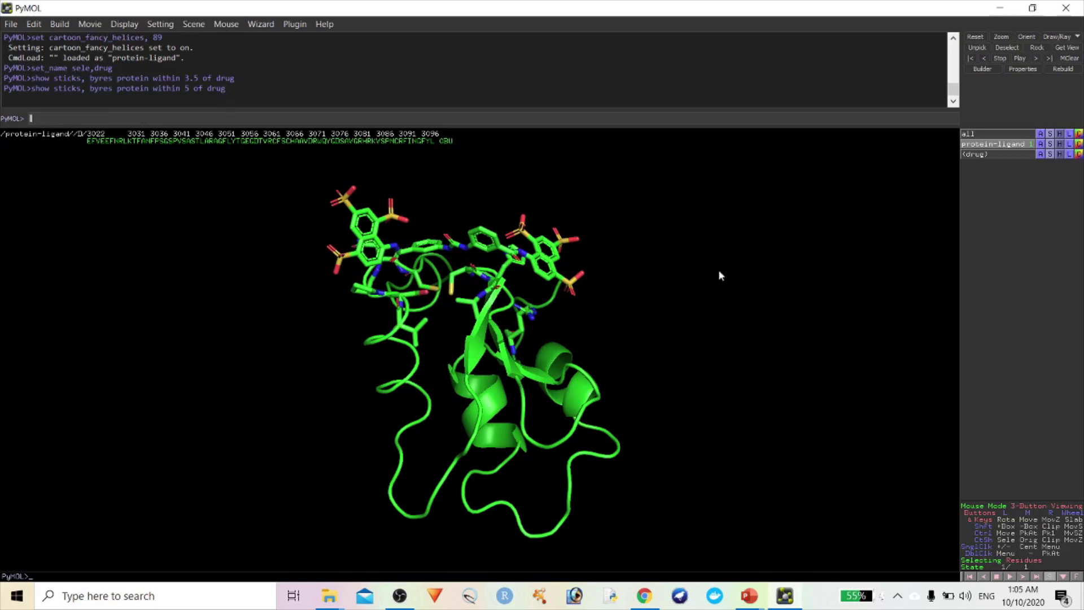
Step: Examine the stick residues surrounding the ligand from different angles and distances
right_click_drag(681, 267, 699, 299)
left_click_drag(274, 313, 467, 411)
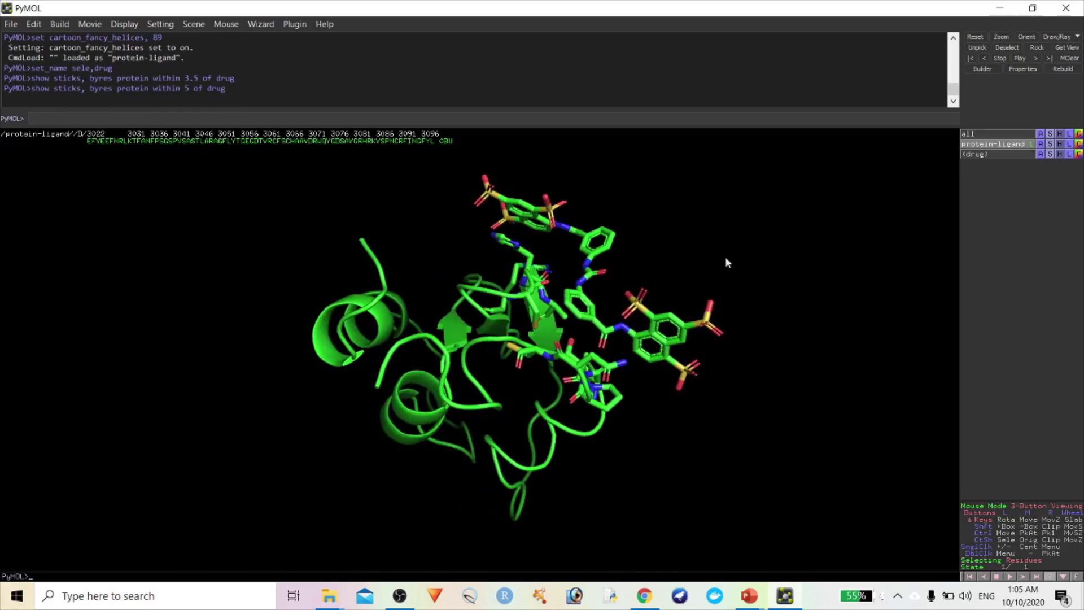
right_click_drag(741, 282, 728, 327)
left_click_drag(729, 328, 524, 336)
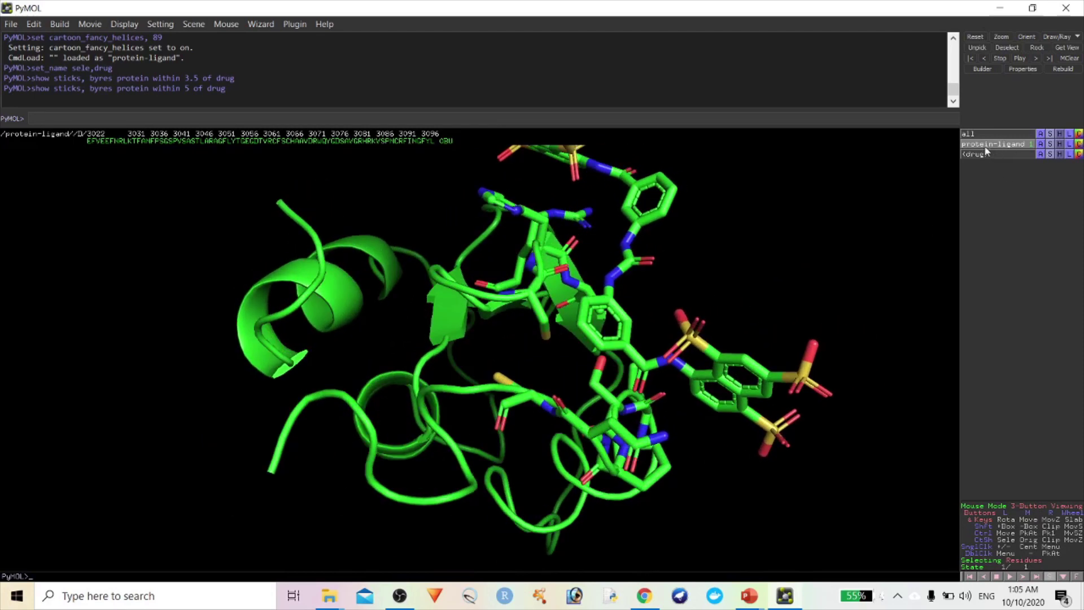
left_click_drag(681, 253, 781, 250)
right_click_drag(781, 256, 837, 148)
left_click_drag(838, 147, 508, 291)
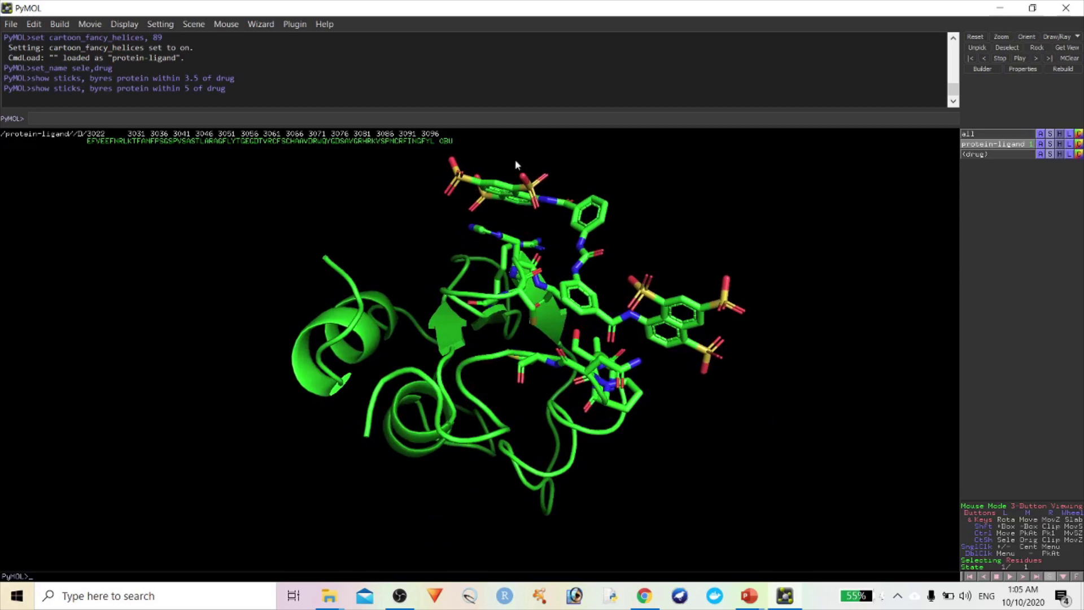
middle_click_drag(622, 211, 575, 253)
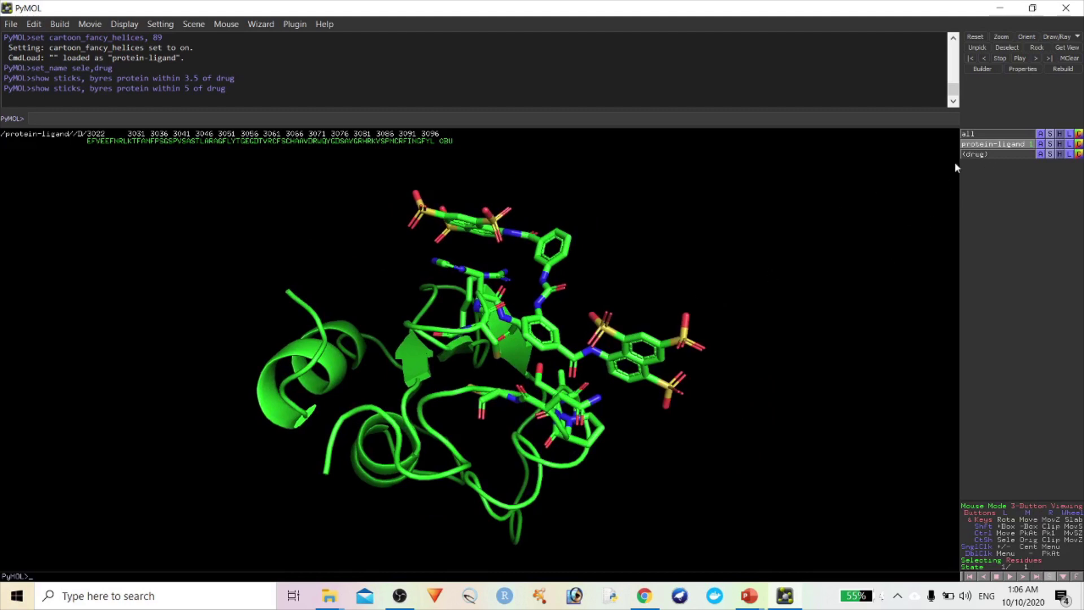
Step: Apply the ball and stick preset to the drug selection and clear its highlighting
left_click(977, 154)
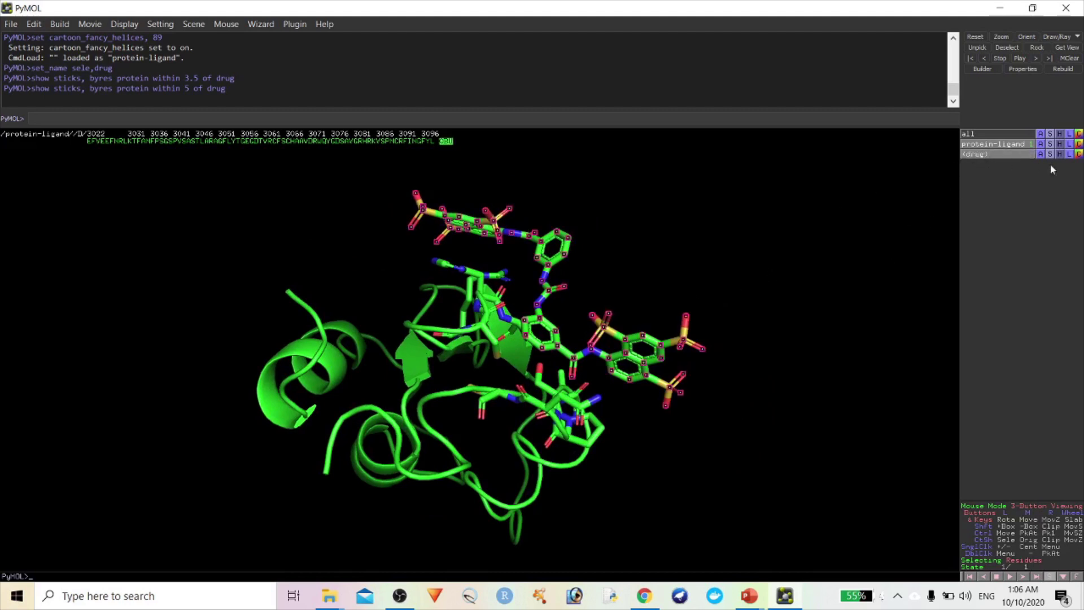
left_click(1040, 154)
mouse_move(1023, 261)
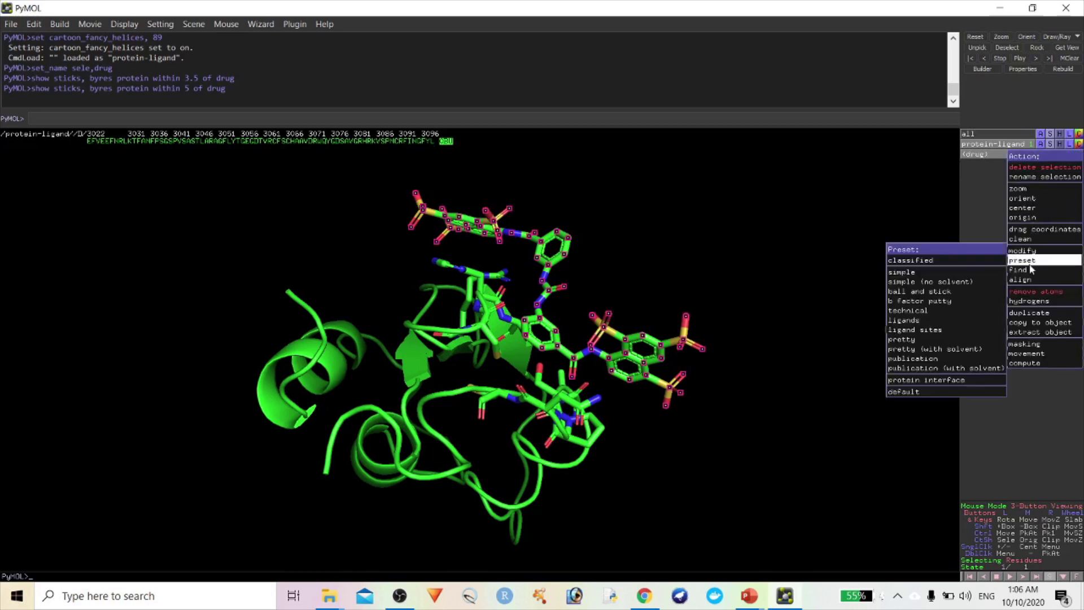
left_click(909, 291)
left_click(971, 155)
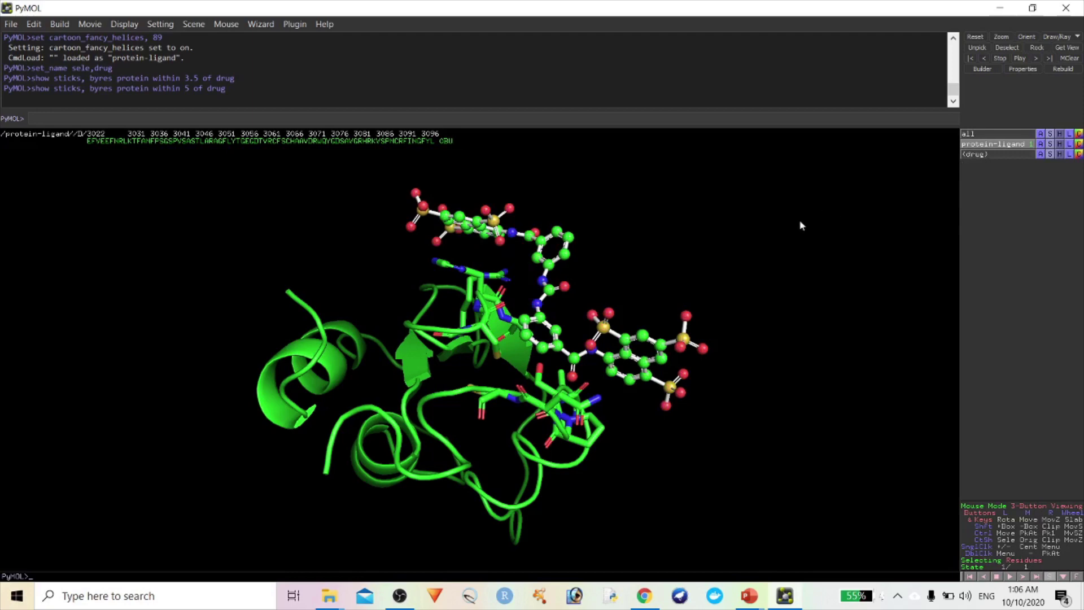
Step: Color the protein-ligand object by secondary structure with red helices, yellow sheets and green loops
left_click_drag(468, 332, 525, 293)
left_click(999, 156)
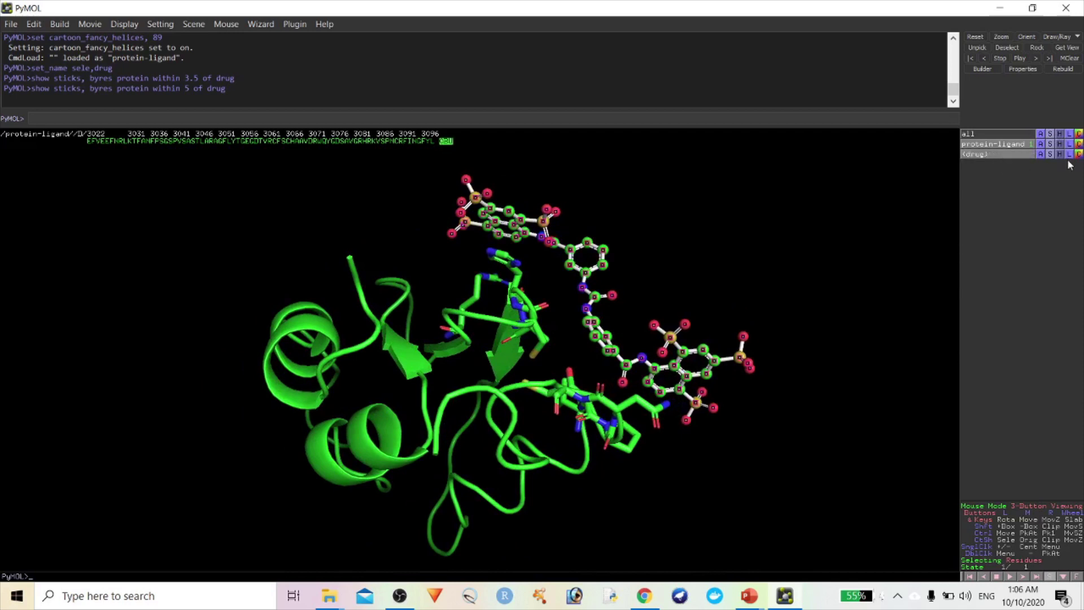
left_click(1078, 154)
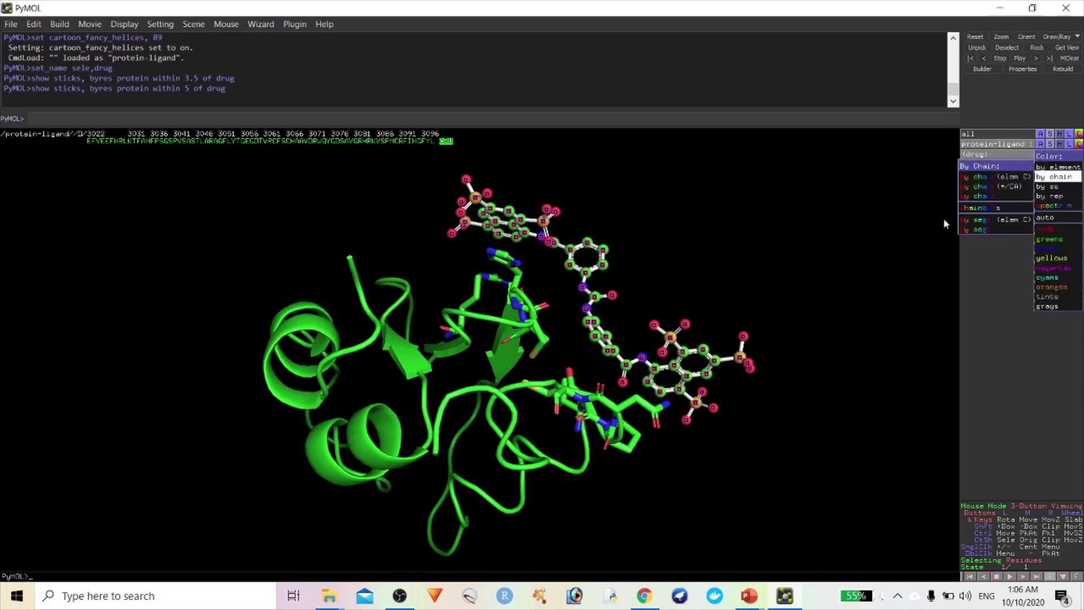
left_click(1079, 144)
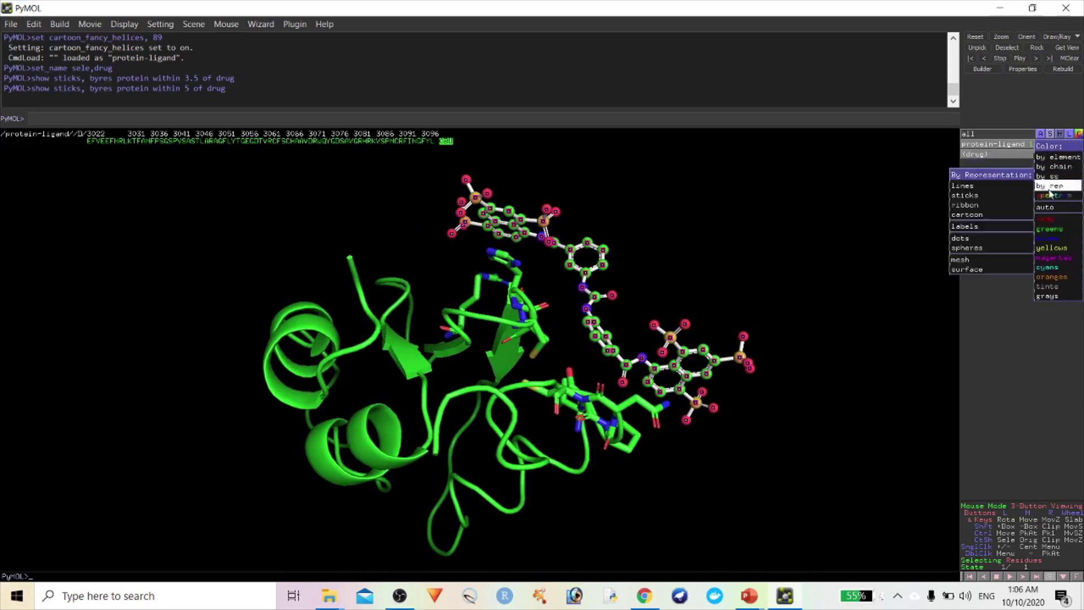
mouse_move(1049, 177)
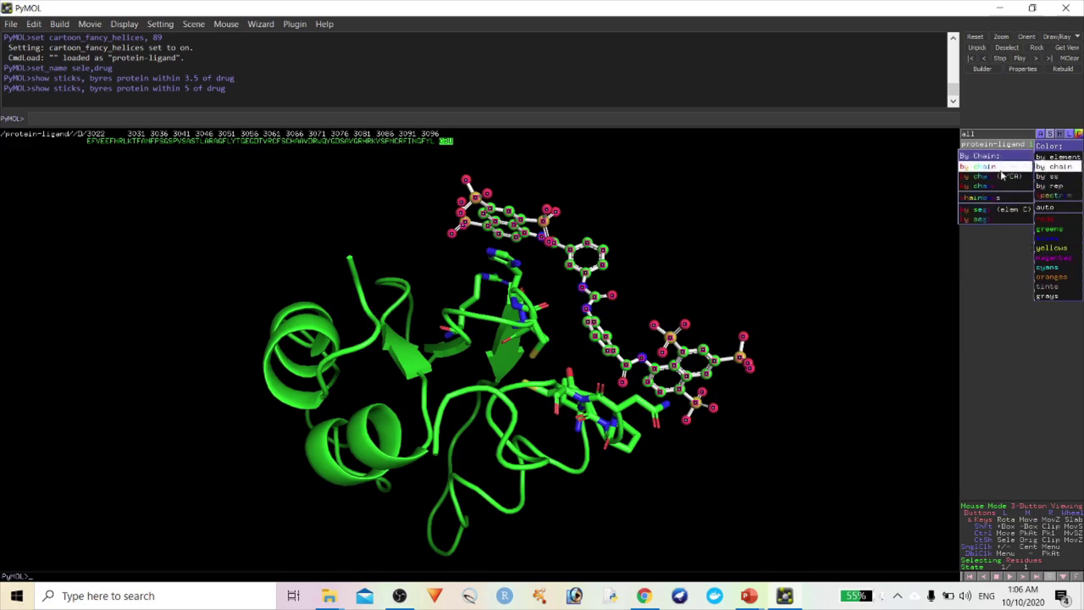
left_click(1008, 177)
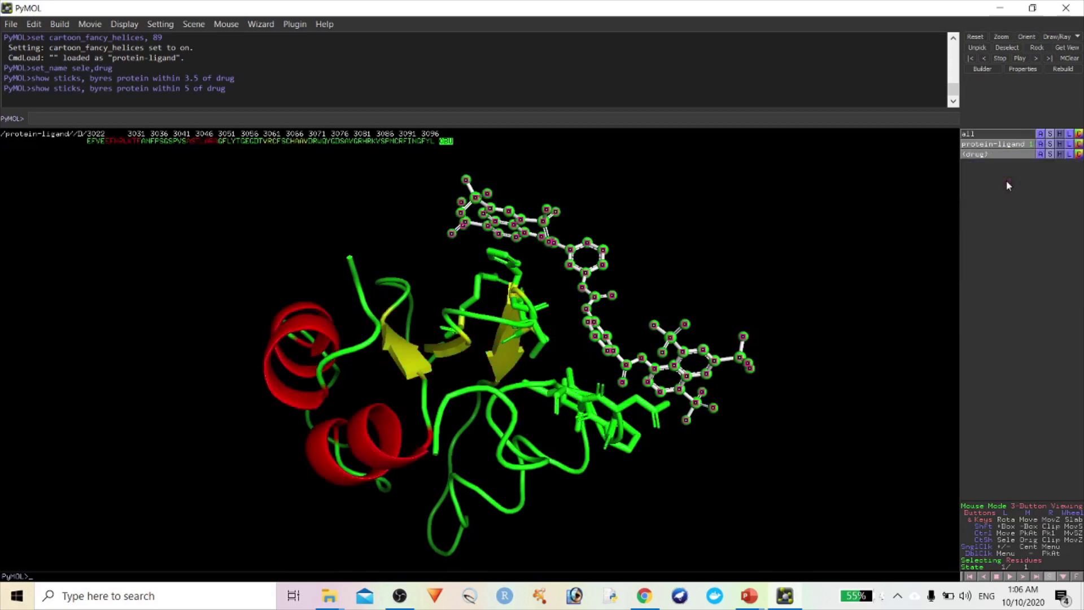
Step: Color the drug selection by element with green carbons
scroll(843, 231, "up", 2)
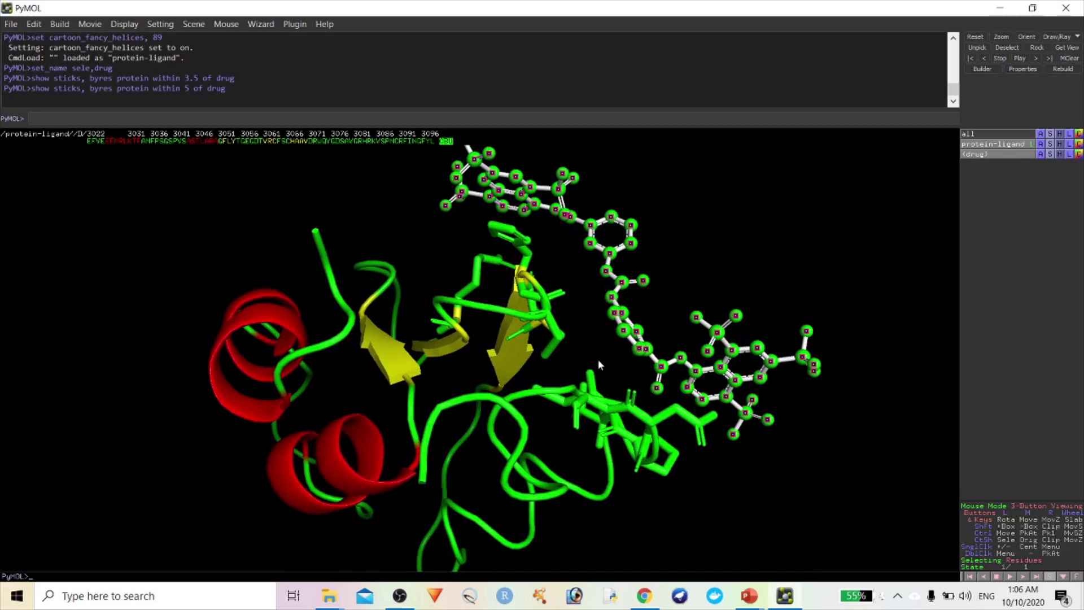
scroll(976, 231, "up", 2)
left_click(1078, 154)
mouse_move(1065, 179)
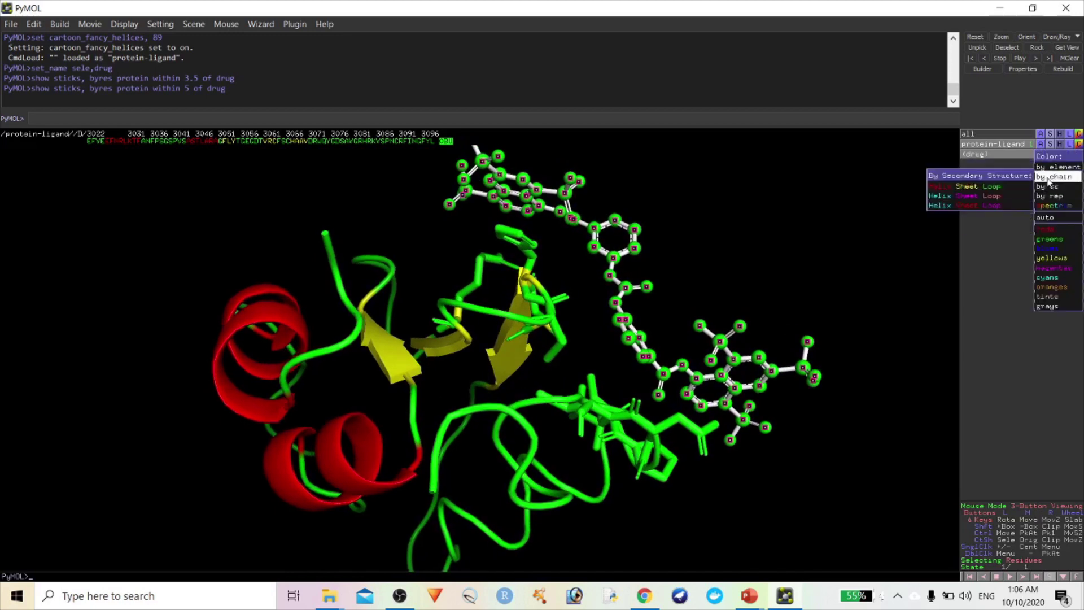
left_click(1008, 176)
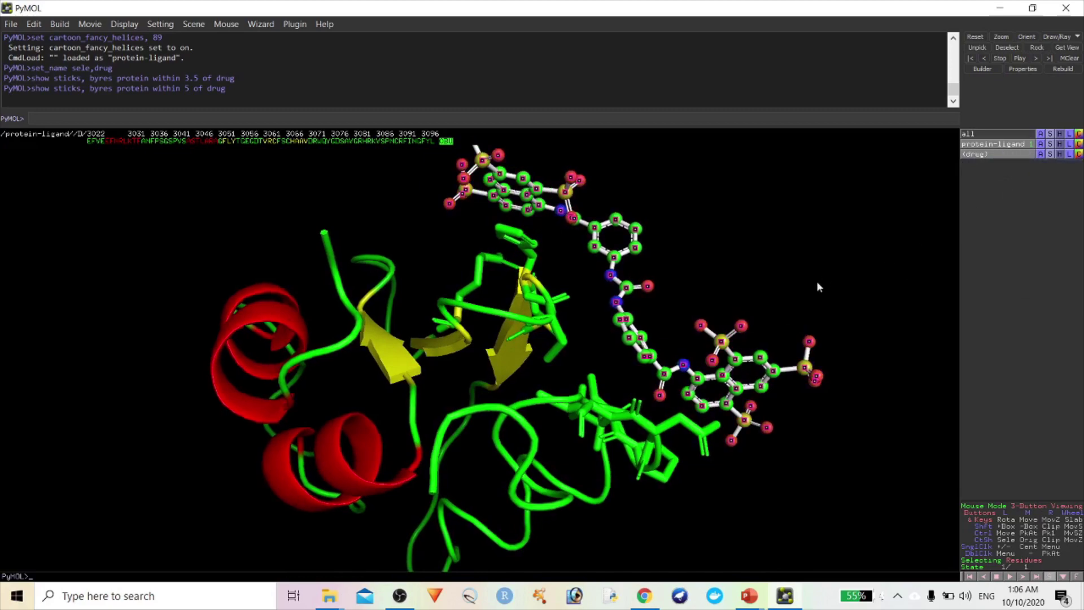
Step: Add Cys3066, Ala3068 and the neighbouring stick residues near the beta strand to the active drug selection
left_click_drag(816, 270, 681, 415)
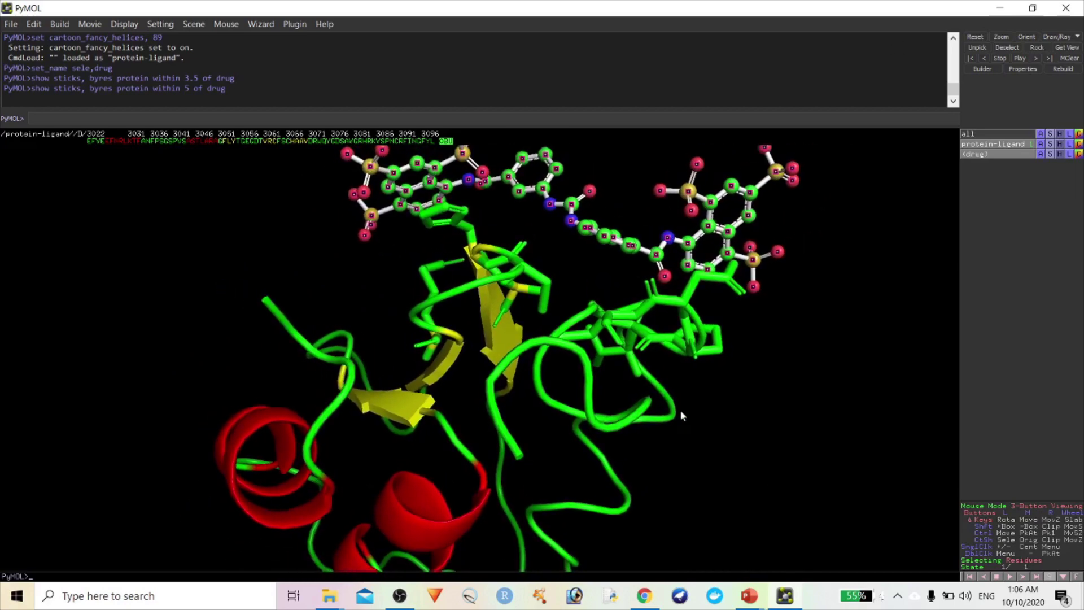
left_click_drag(782, 373, 551, 342)
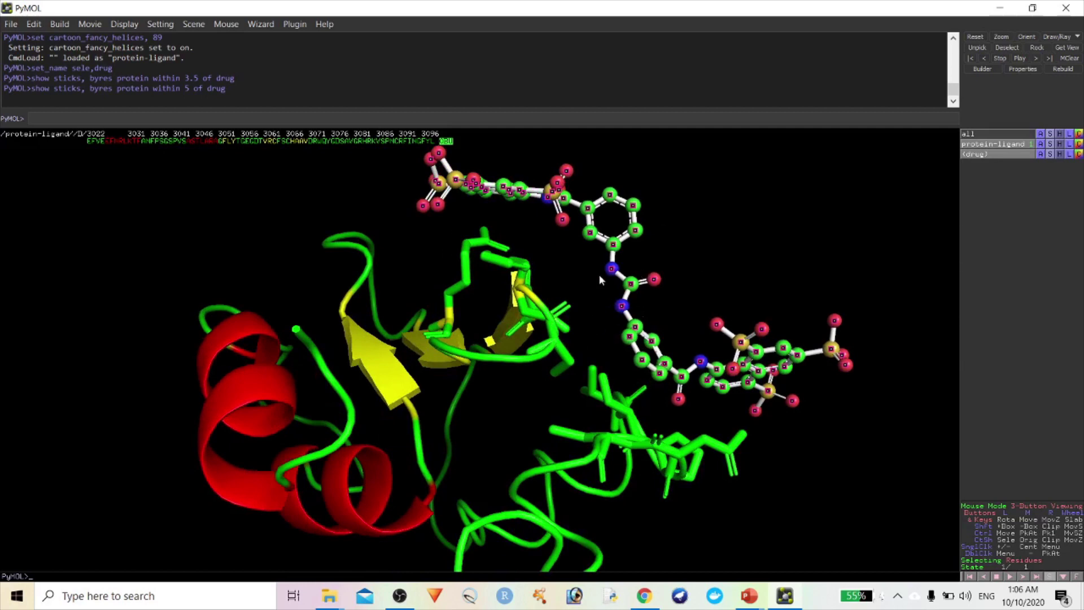
left_click_drag(781, 247, 621, 304)
left_click(608, 365)
left_click_drag(608, 365, 547, 270)
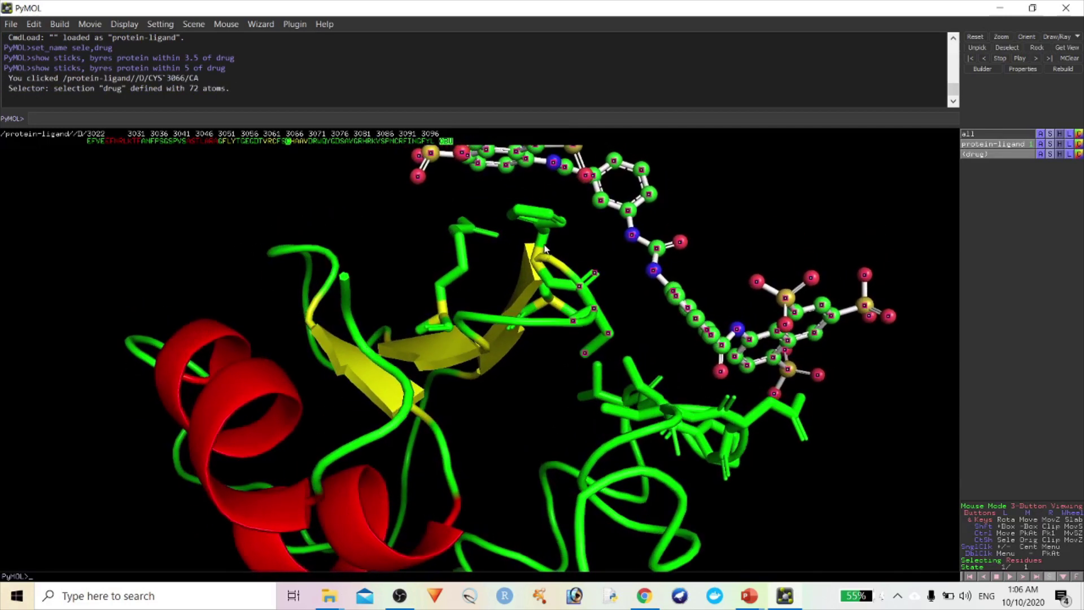
left_click(462, 301)
left_click(605, 345)
left_click_drag(605, 346, 484, 272)
left_click(543, 404)
Step: Add the stick residues Asn3089, Cys3090 and Pro3088 to the drug selection and turn off its highlighting
left_click(597, 383)
left_click_drag(597, 383, 533, 395)
left_click(533, 395)
left_click_drag(696, 436, 518, 433)
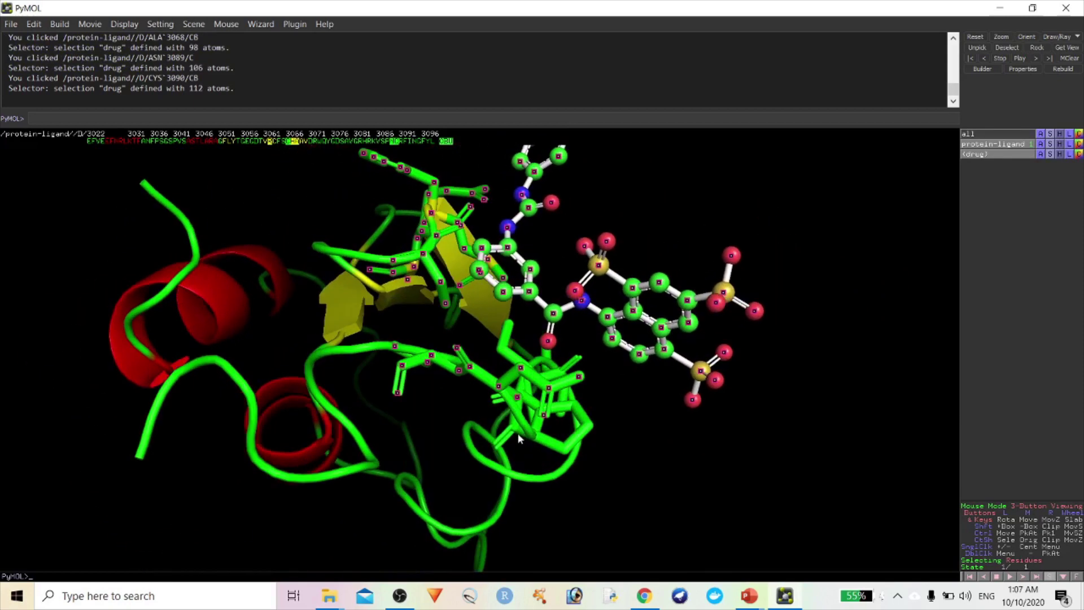
left_click(588, 424)
left_click_drag(626, 469, 599, 384)
left_click(975, 154)
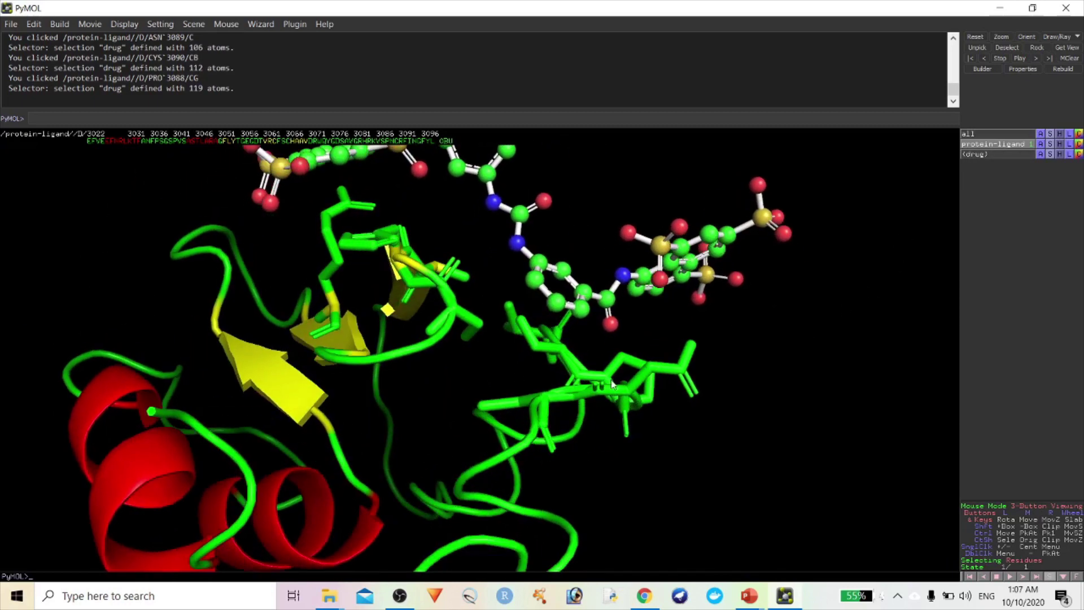
Step: Select the stick residues around the ligand as a new selection, including Pro3088, Asn3089, Cys3090, Arg3062, Ser3087 and Val3086
left_click(621, 375)
left_click(533, 407)
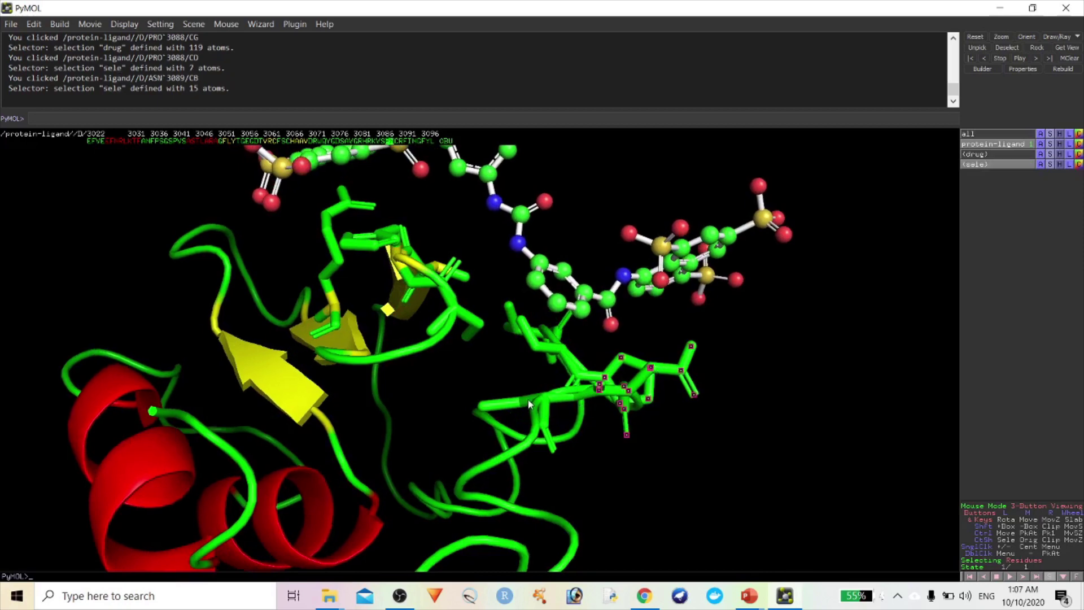
left_click(522, 404)
left_click_drag(522, 404, 487, 365)
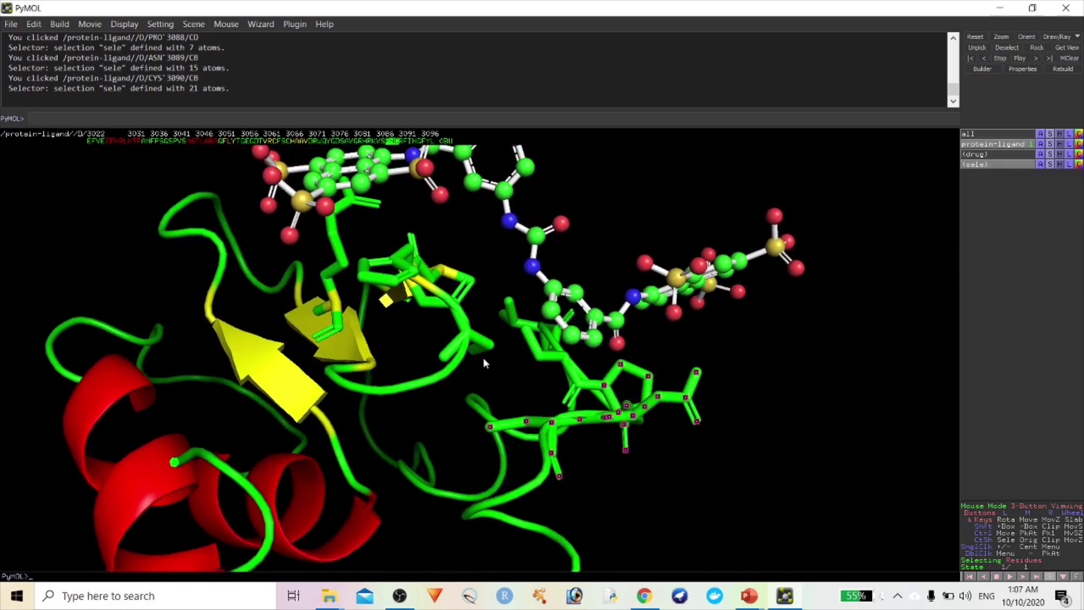
left_click(422, 347)
left_click_drag(422, 347, 690, 333)
left_click(382, 302)
left_click(344, 311)
left_click(511, 329)
left_click(525, 305)
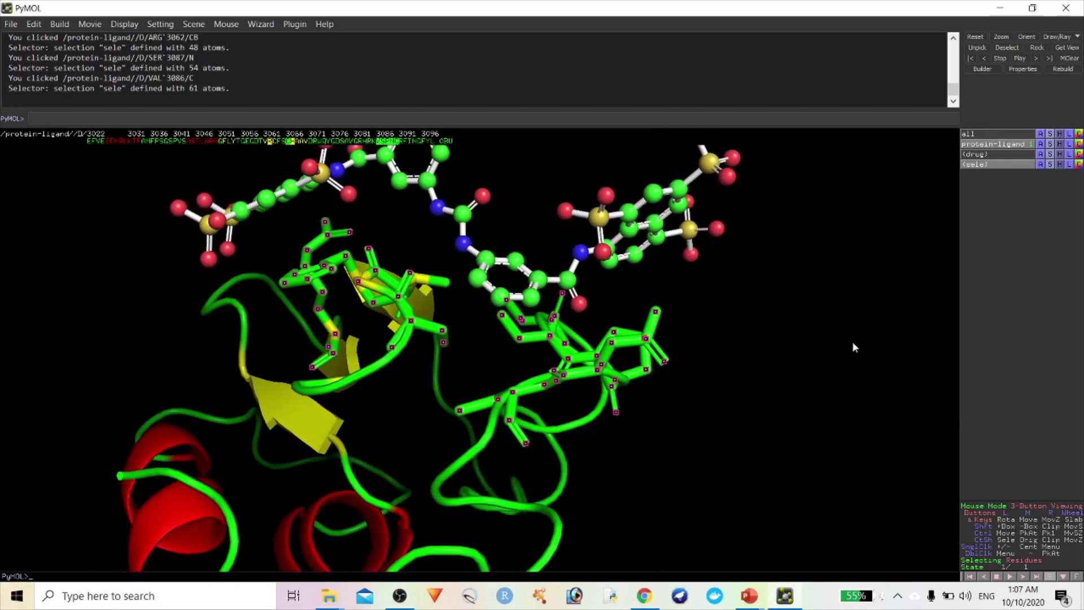
Step: Rename the new residue selection as activesite
left_click(1041, 164)
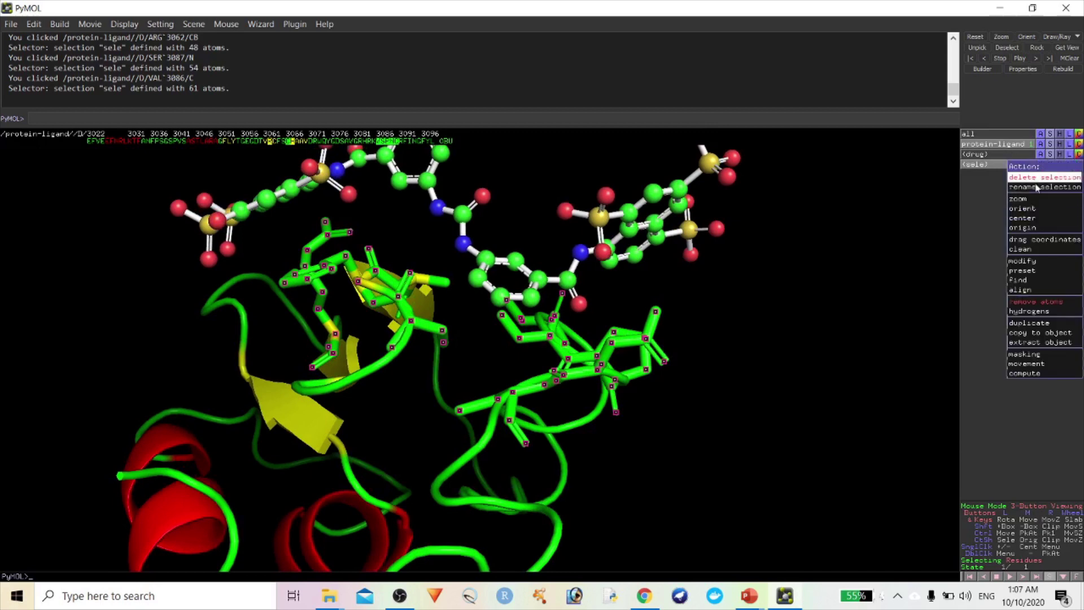
left_click(1039, 186)
key("BackSpace")
key("BackSpace")
key("BackSpace")
key("BackSpace")
type("XA")
key("BackSpace")
key("BackSpace")
type("I")
key("BackSpace")
type("activesite")
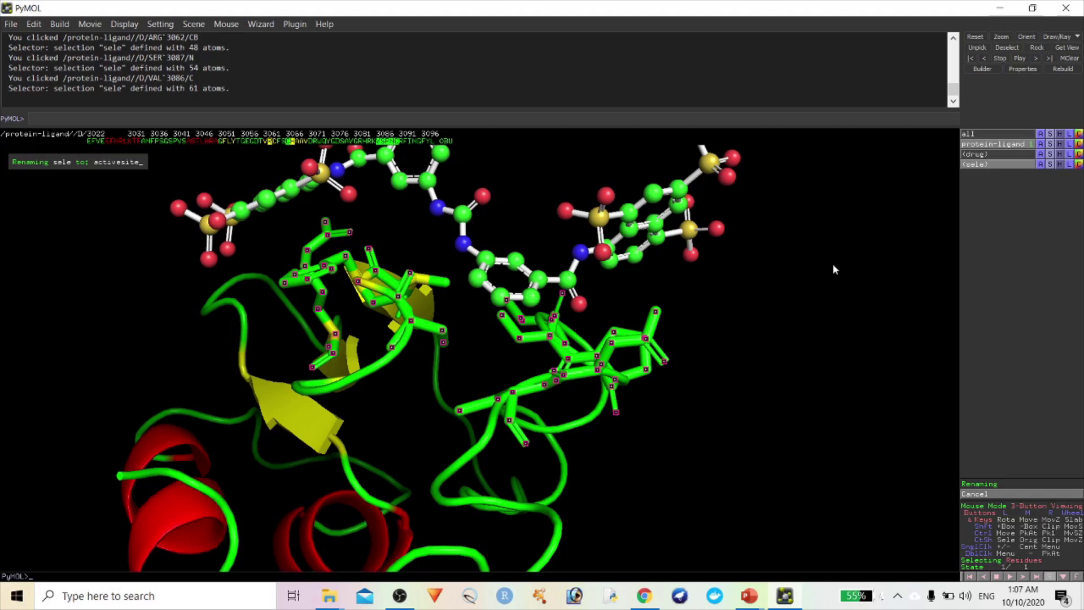
key("Return")
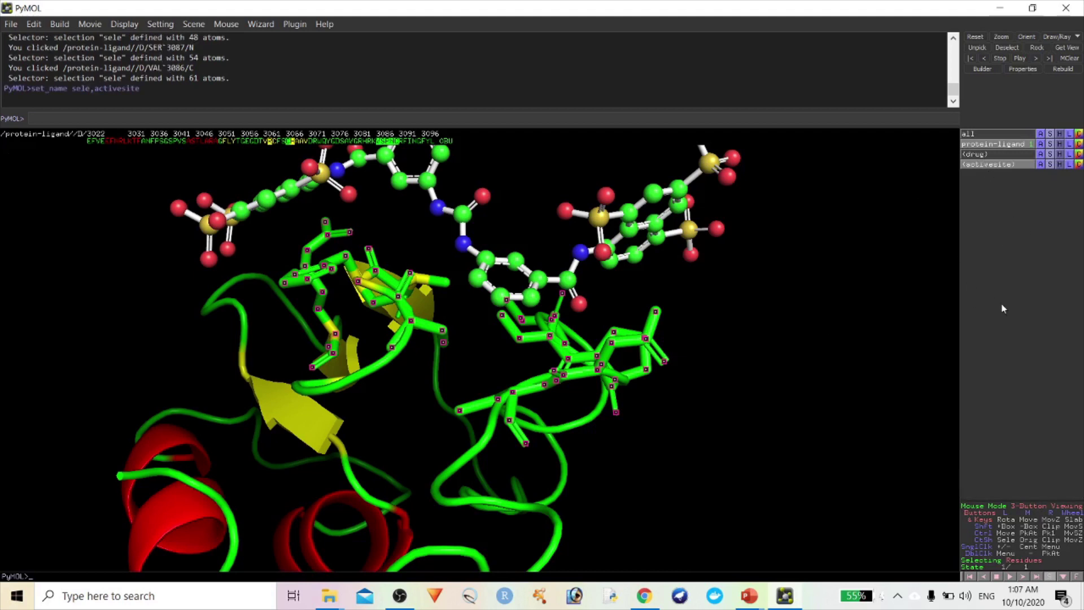
Step: Switch the highlighting between the drug and activesite selections to compare which atoms each covers
left_click(1003, 155)
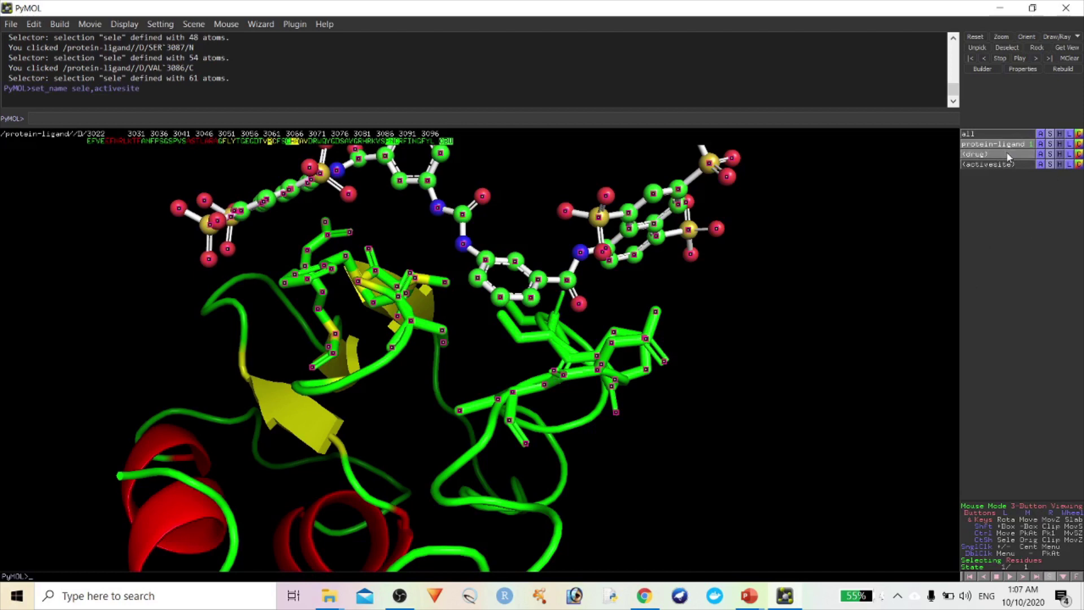
left_click(998, 164)
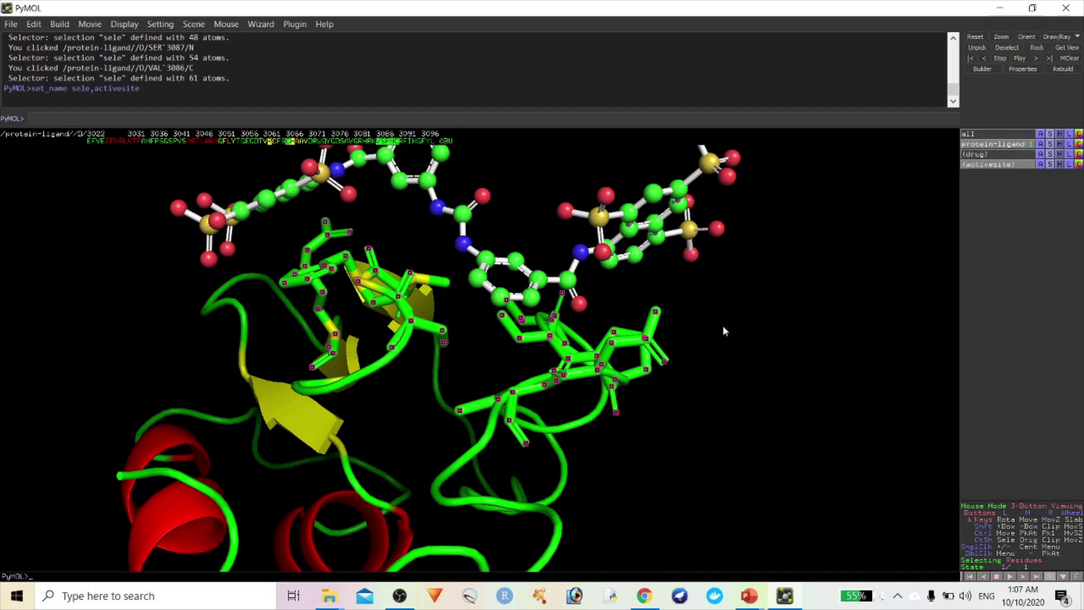
left_click(1010, 156)
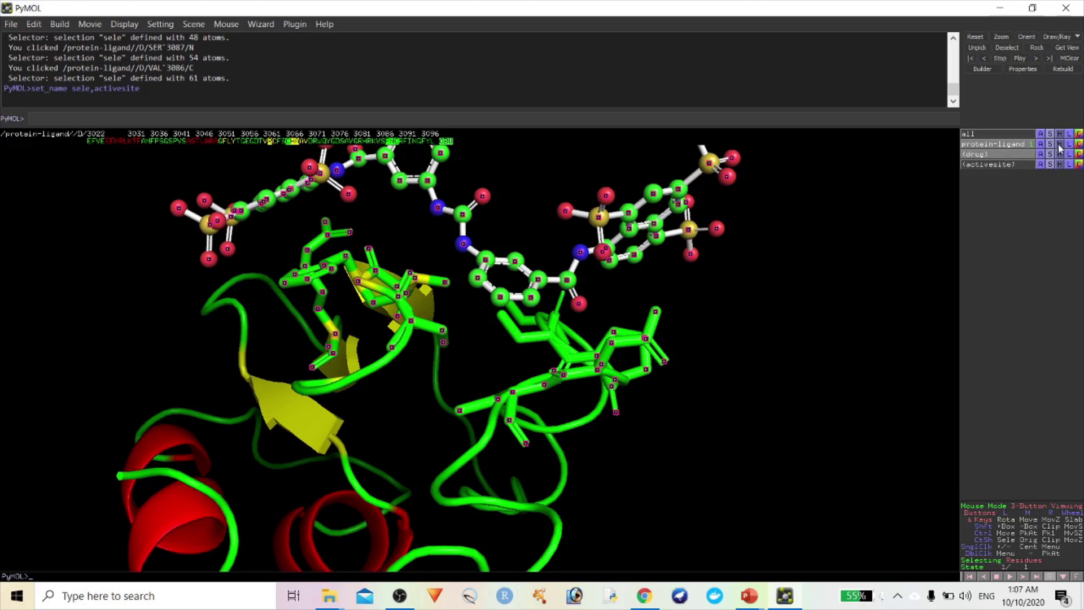
Step: Hide the cartoon of the protein-ligand object and view the ligand with its surrounding stick residues
left_click(1060, 144)
left_click(1051, 241)
left_click_drag(947, 265, 474, 355)
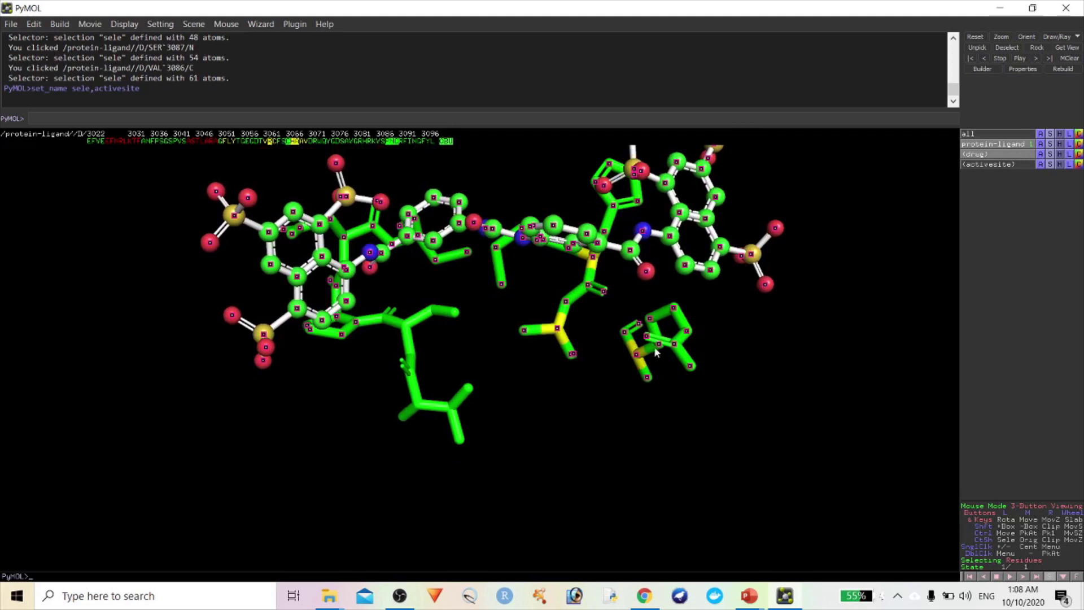
mouse_move(798, 286)
left_mouse_down()
mouse_move(789, 310)
mouse_move(845, 249)
mouse_move(783, 297)
left_mouse_up()
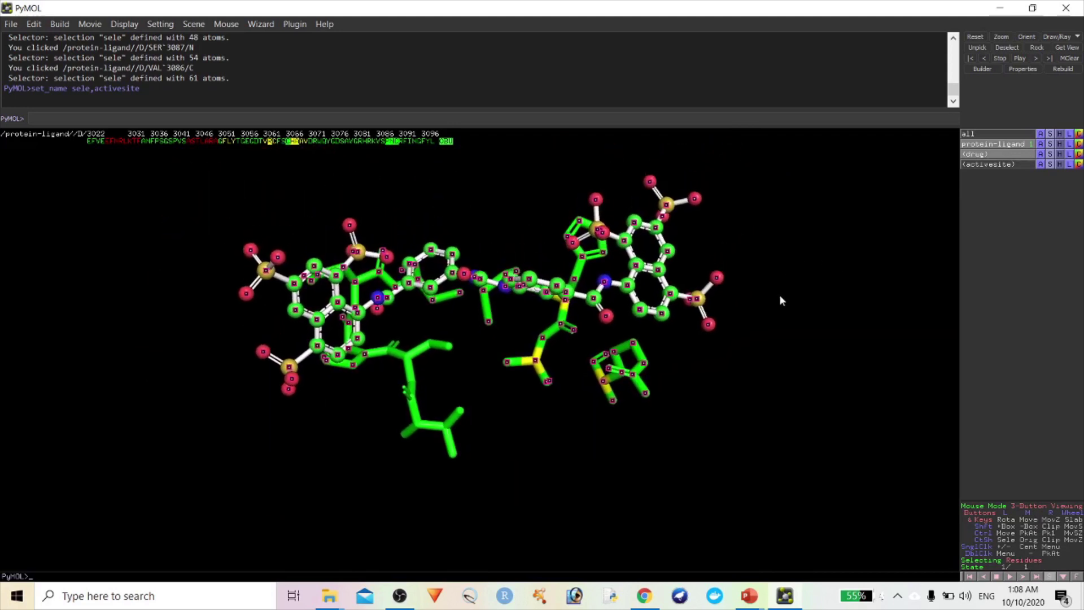
Step: Set the stick radius to 0.25 and then to 0.1 by command, and inspect the sticks
middle_click_drag(783, 296, 777, 363)
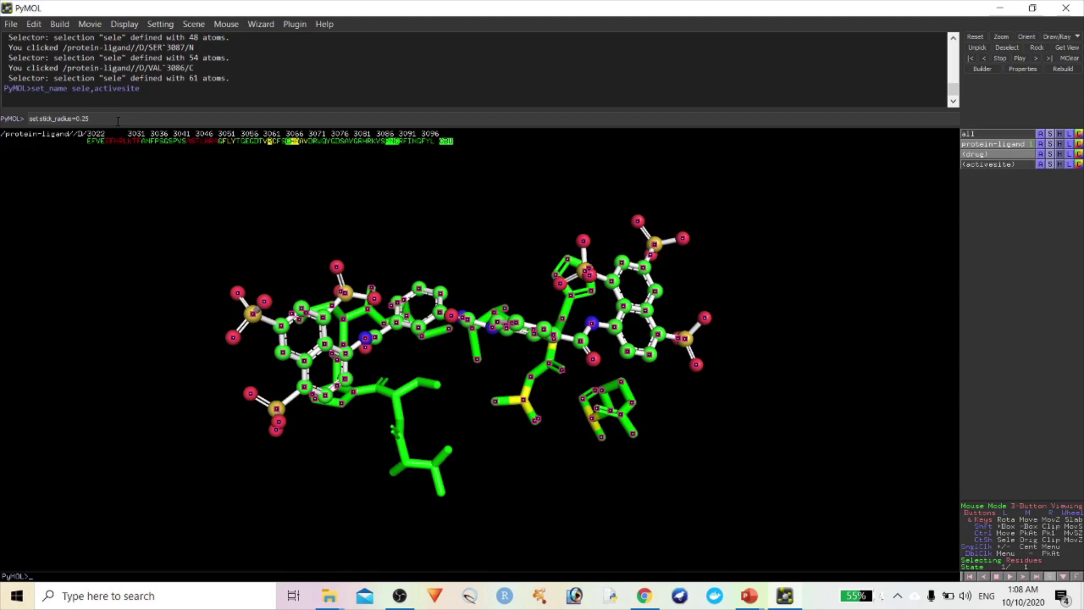
key("Return")
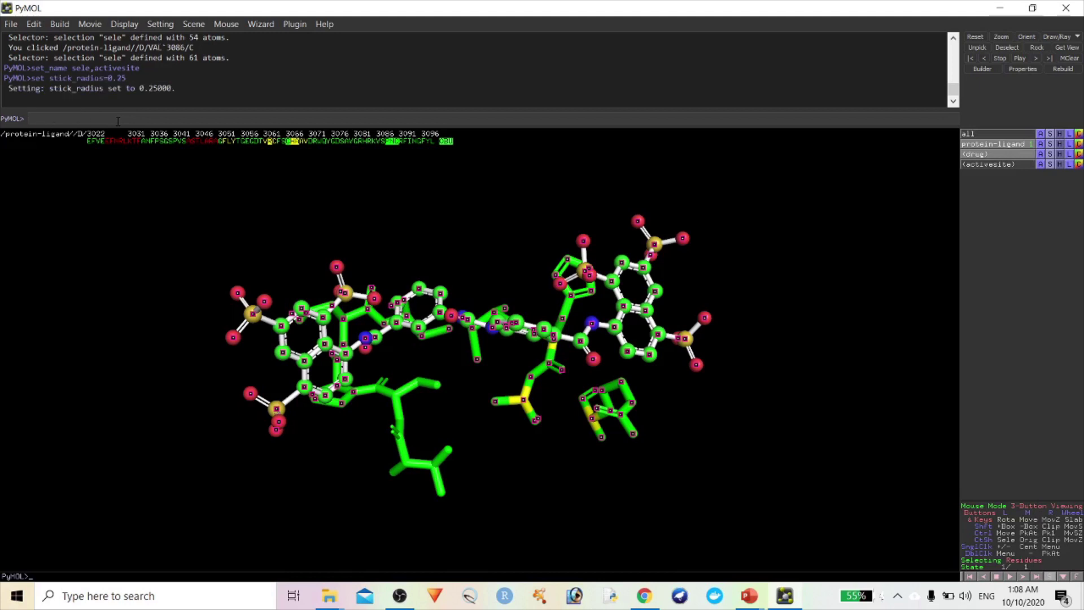
key("Up")
key("Return")
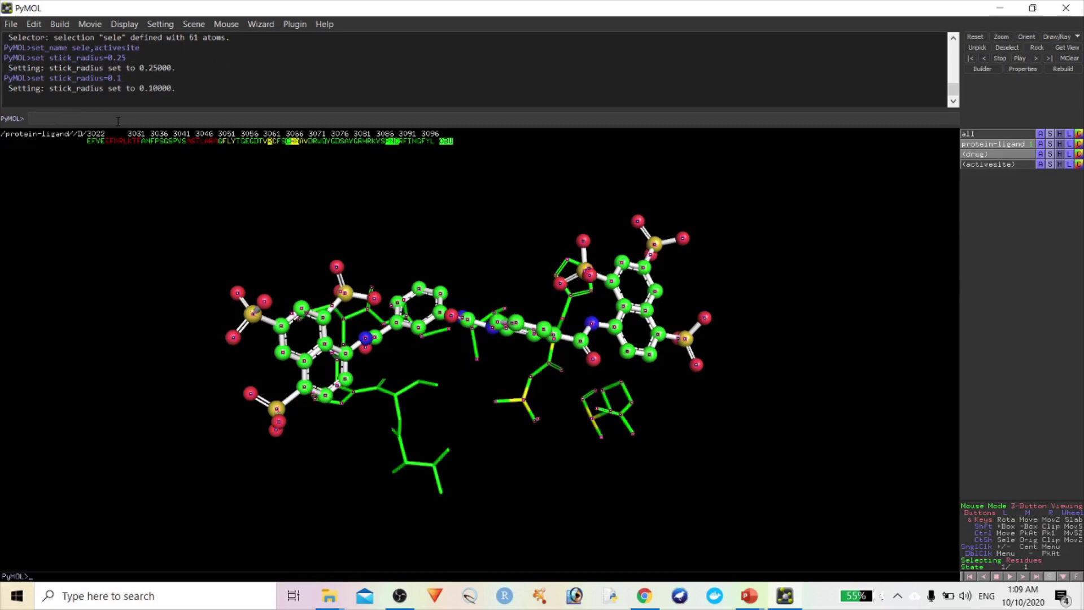
left_click_drag(703, 227, 470, 404)
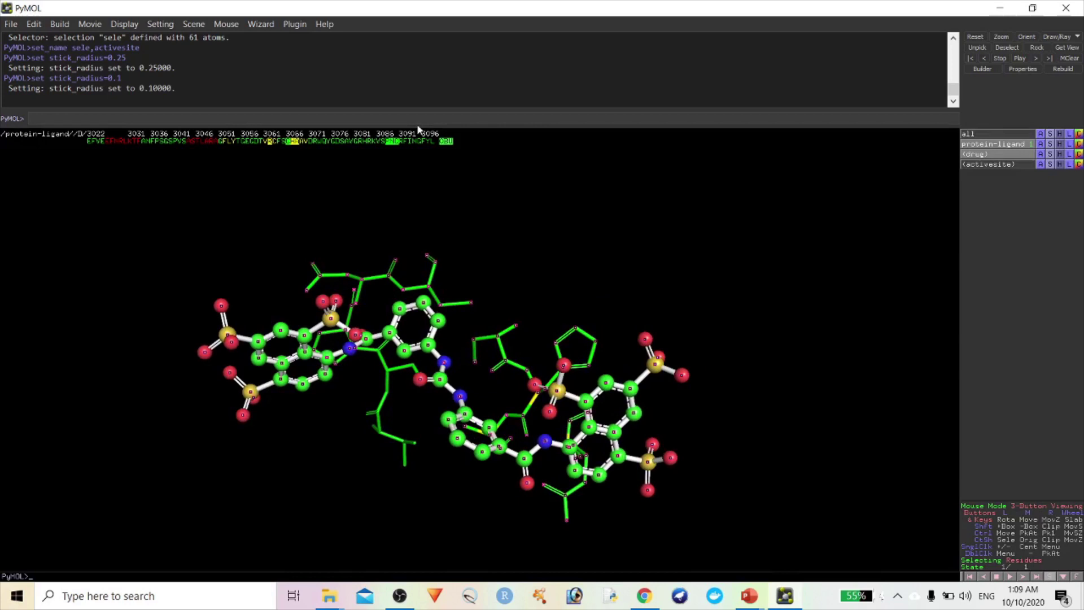
Step: Try a stick radius of 1 with the command "set stick_radius=1" and view the thickened residues
key("Up")
key("Return")
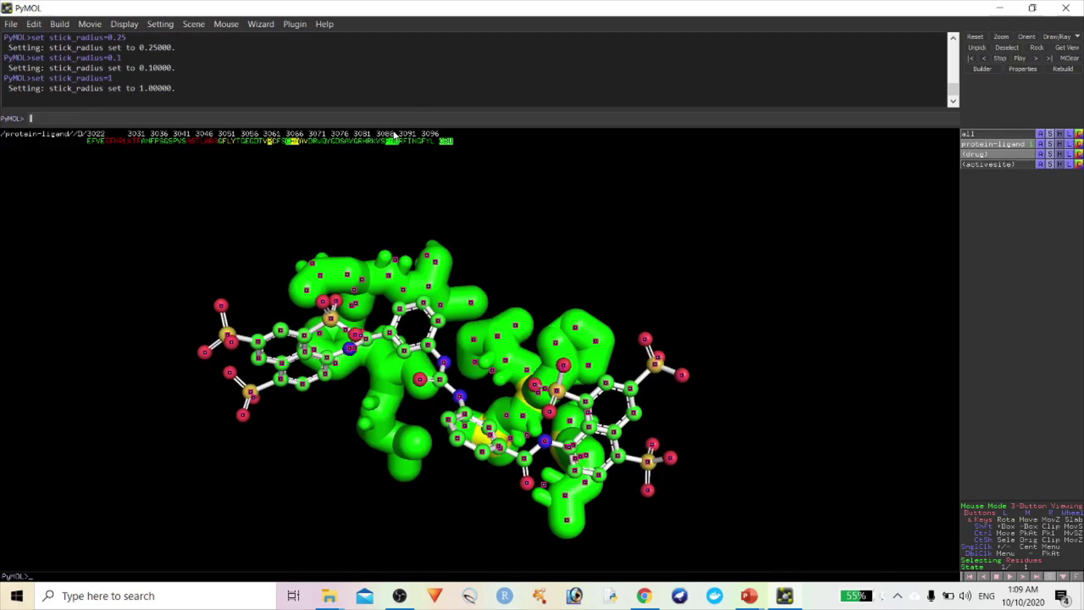
left_click_drag(614, 191, 511, 251)
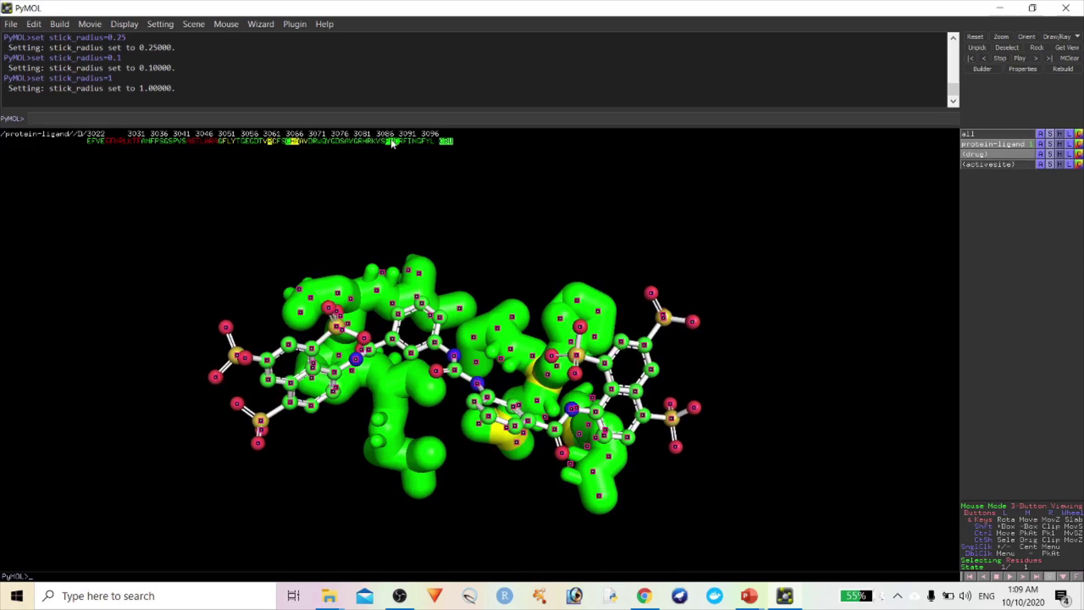
Step: Return the residues to thin sticks with the command "set stick_radius=0.1"
key("Up")
key("Return")
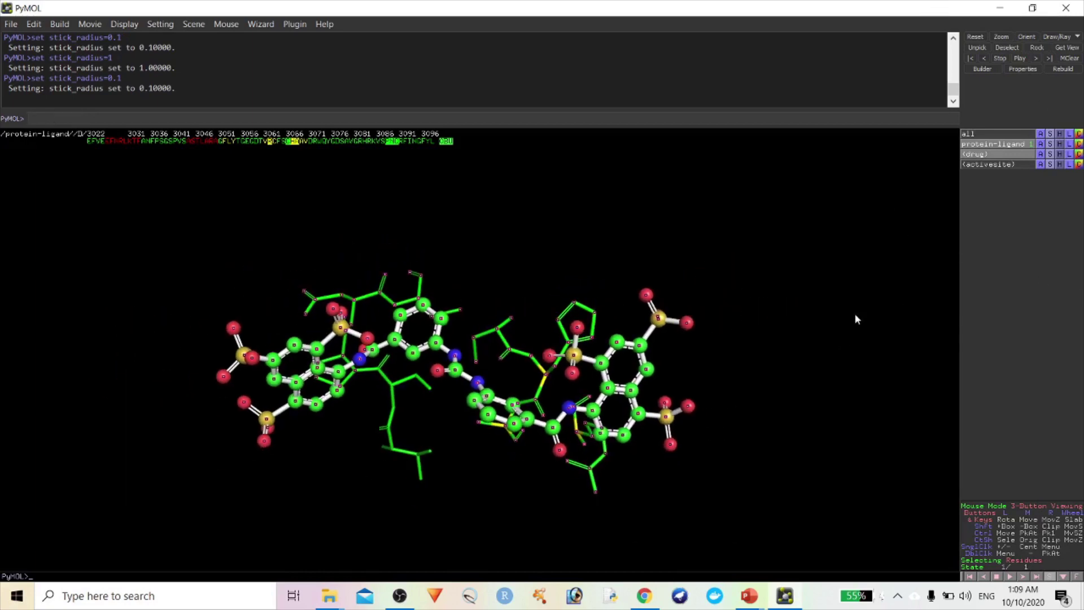
right_click_drag(855, 314, 843, 358)
Step: Color the activesite selection by element with magenta carbons
left_click(1011, 164)
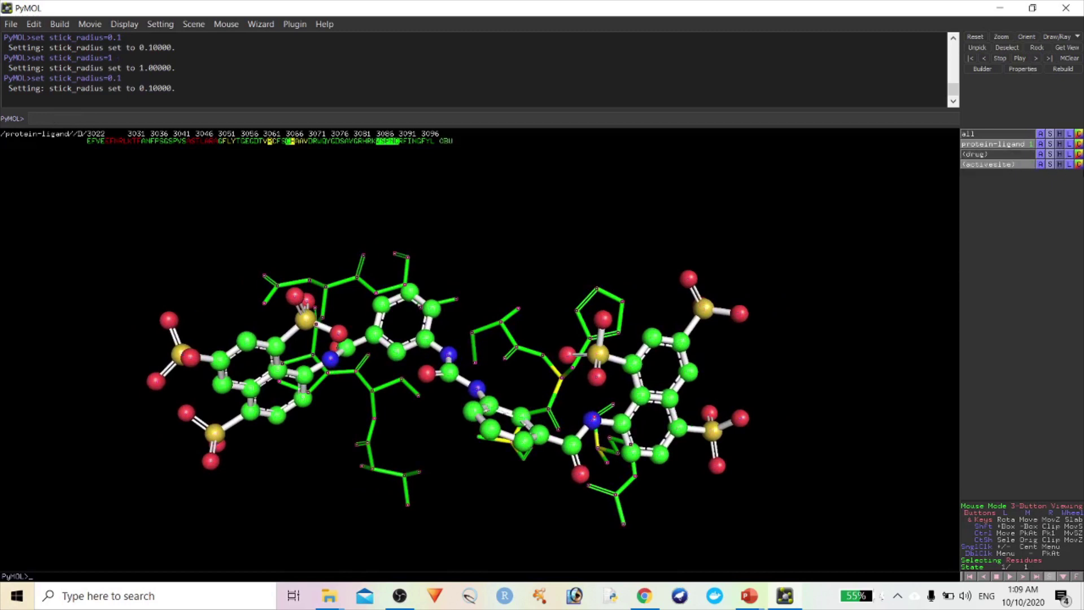
left_click(995, 164)
left_click(1021, 164)
left_click(1079, 165)
mouse_move(1057, 187)
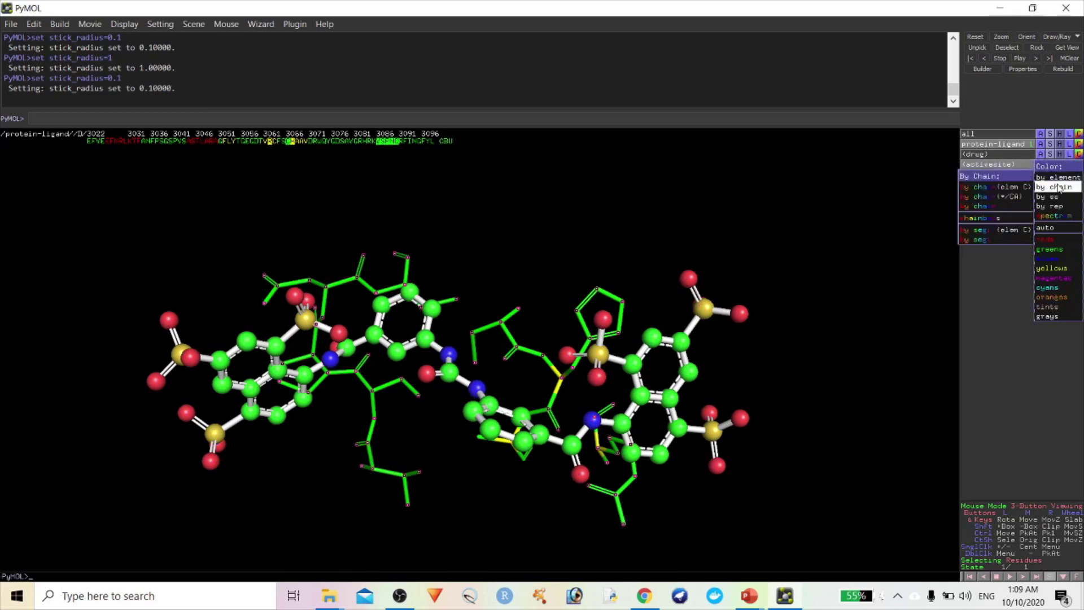
left_click(1014, 207)
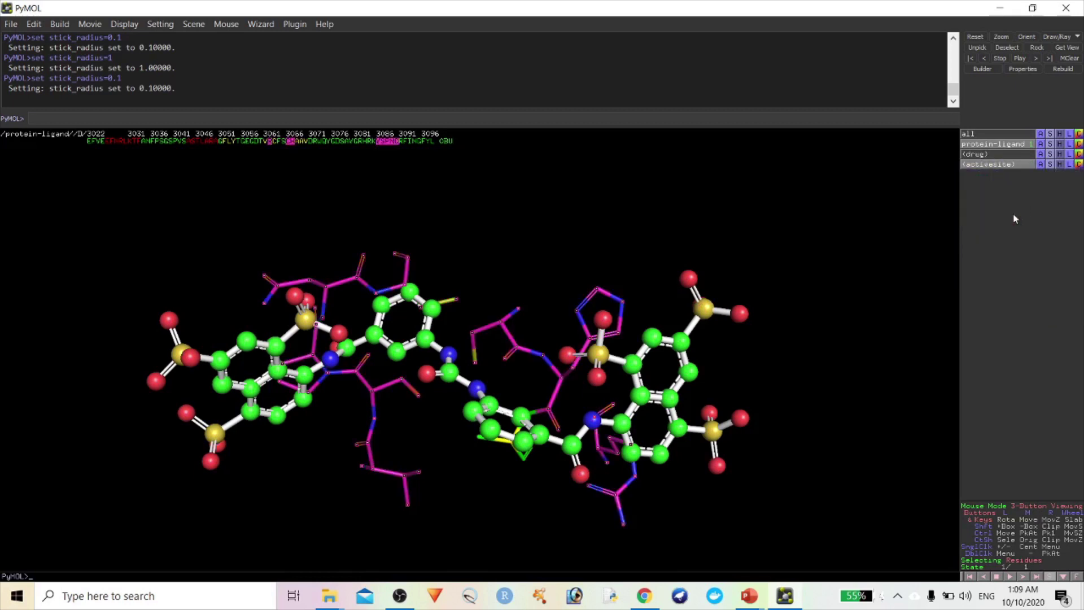
left_click_drag(924, 277, 790, 347)
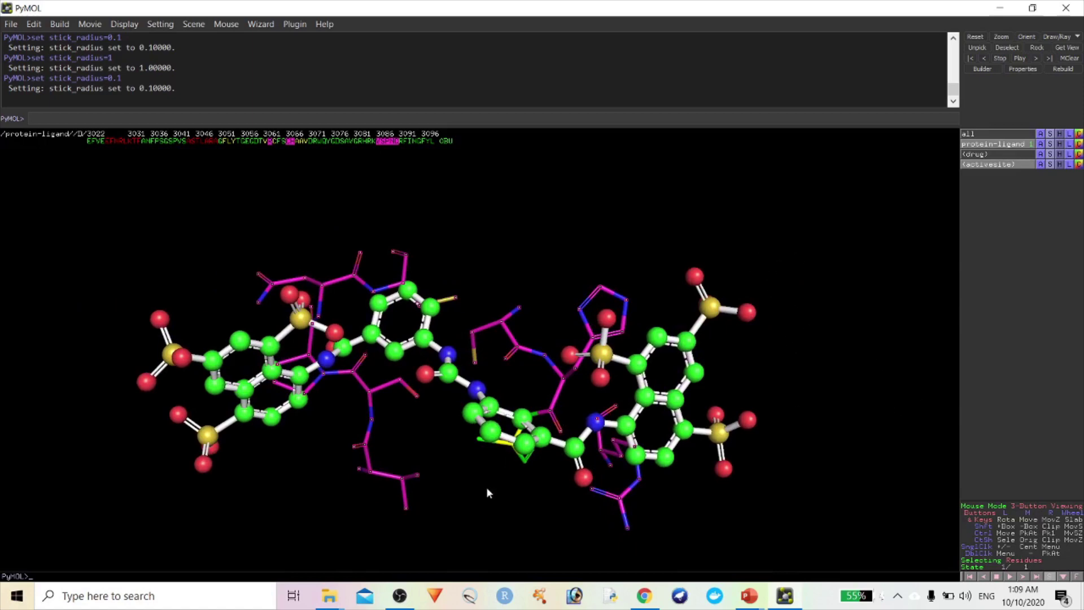
Step: Find the polar contacts from the drug selection to any atoms
left_click_drag(467, 492, 554, 500)
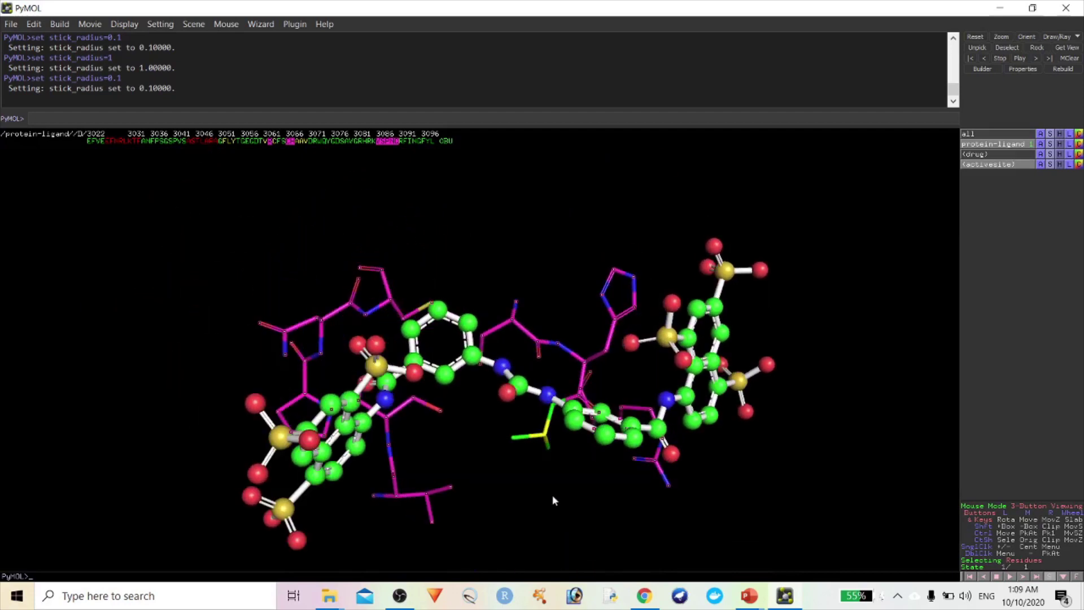
left_click(1000, 154)
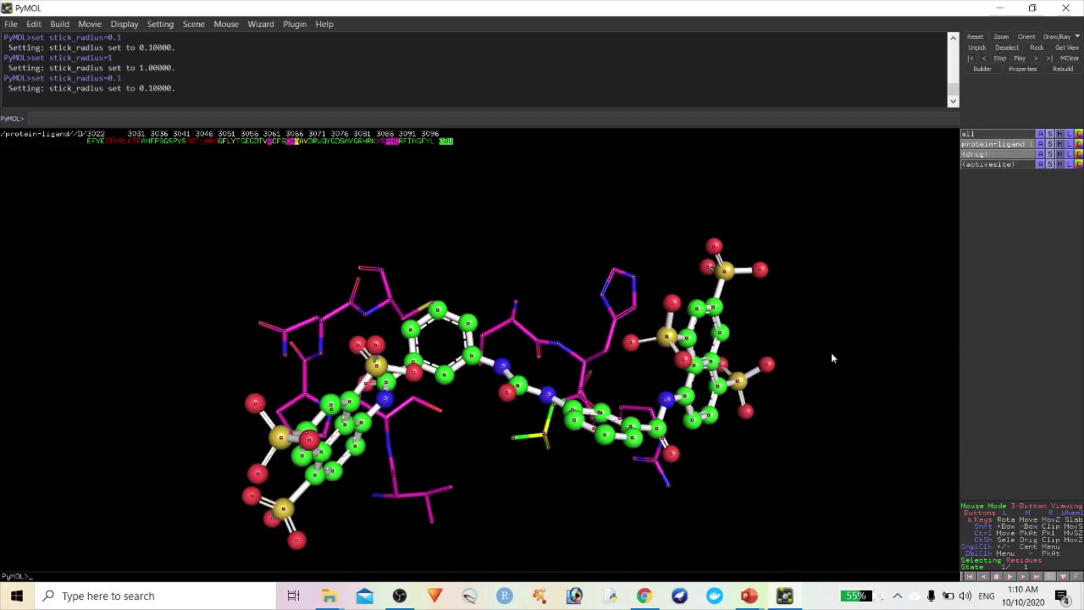
left_click(1042, 155)
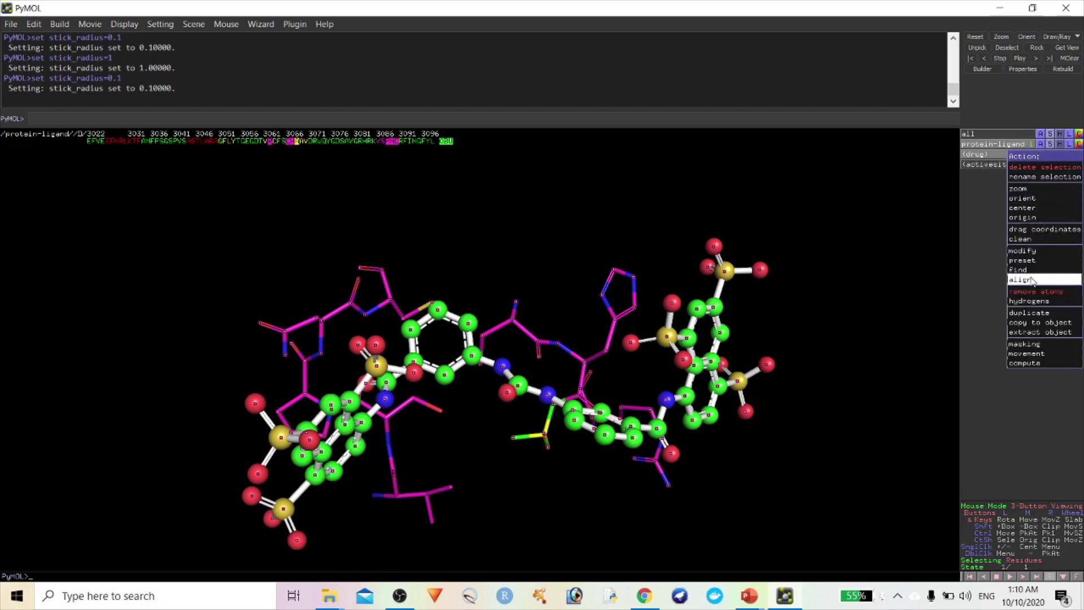
mouse_move(1022, 276)
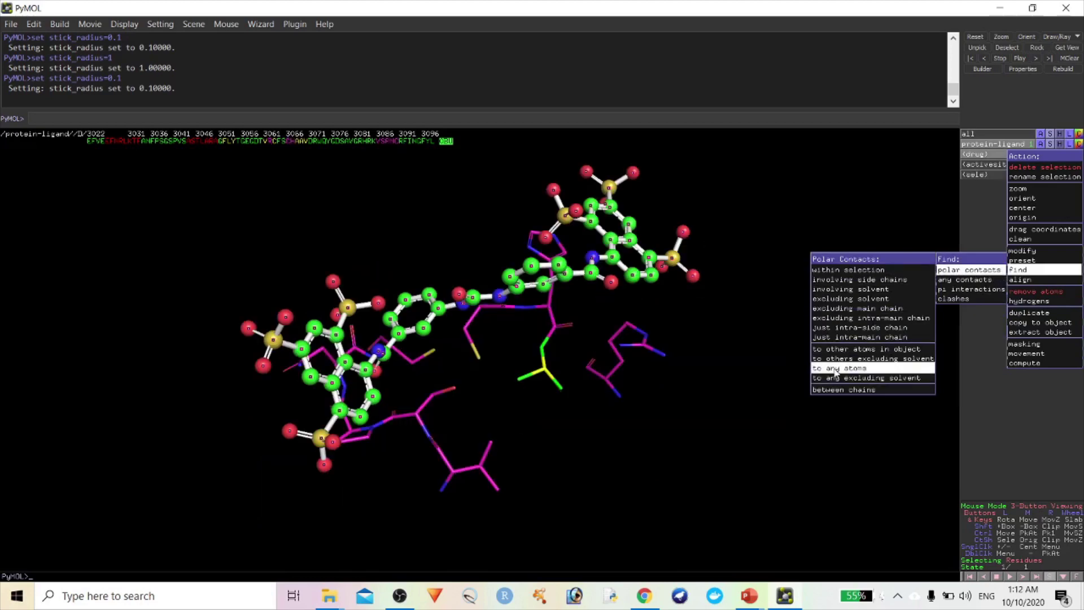
left_click(843, 368)
Step: Start the Measurement wizard in Distances mode, with each new measurement creating a new object
left_click_drag(774, 266, 415, 362)
left_click_drag(554, 403, 512, 370)
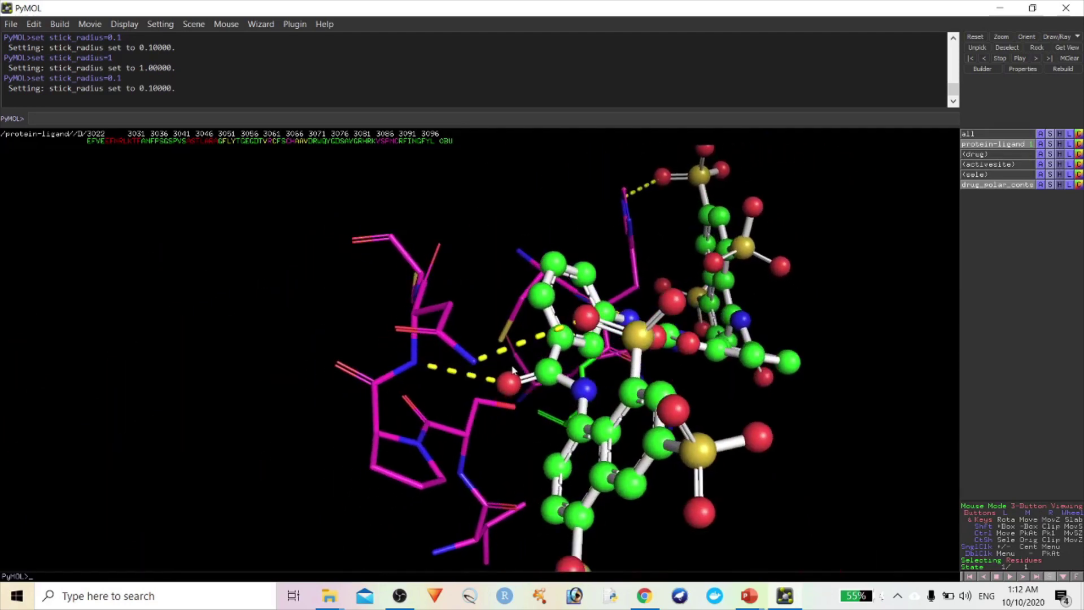
mouse_move(579, 349)
left_mouse_down()
mouse_move(531, 338)
mouse_move(559, 353)
left_mouse_up()
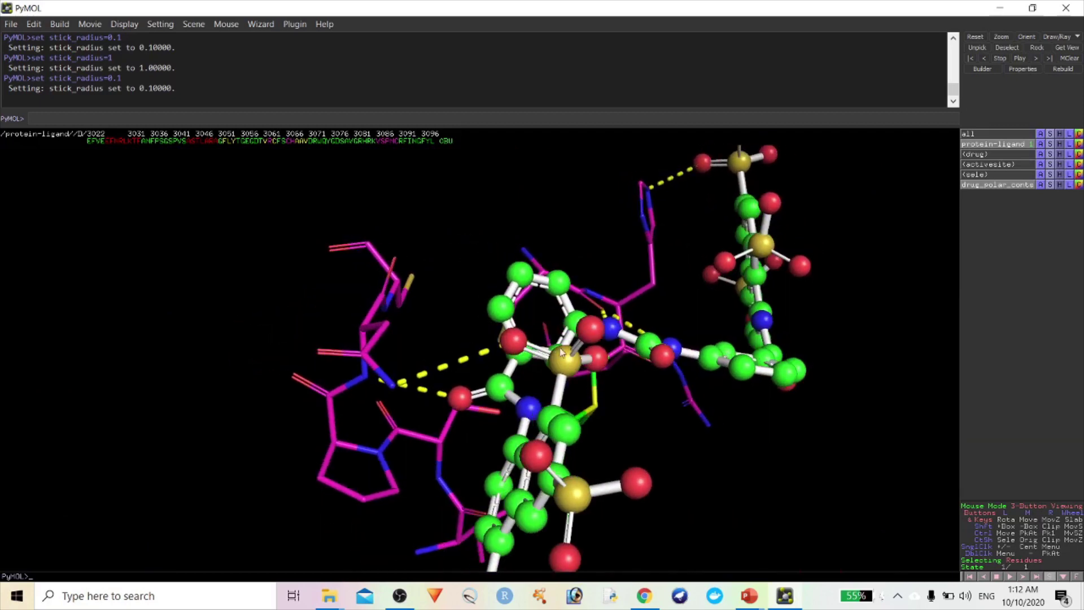
left_click_drag(696, 445, 459, 377)
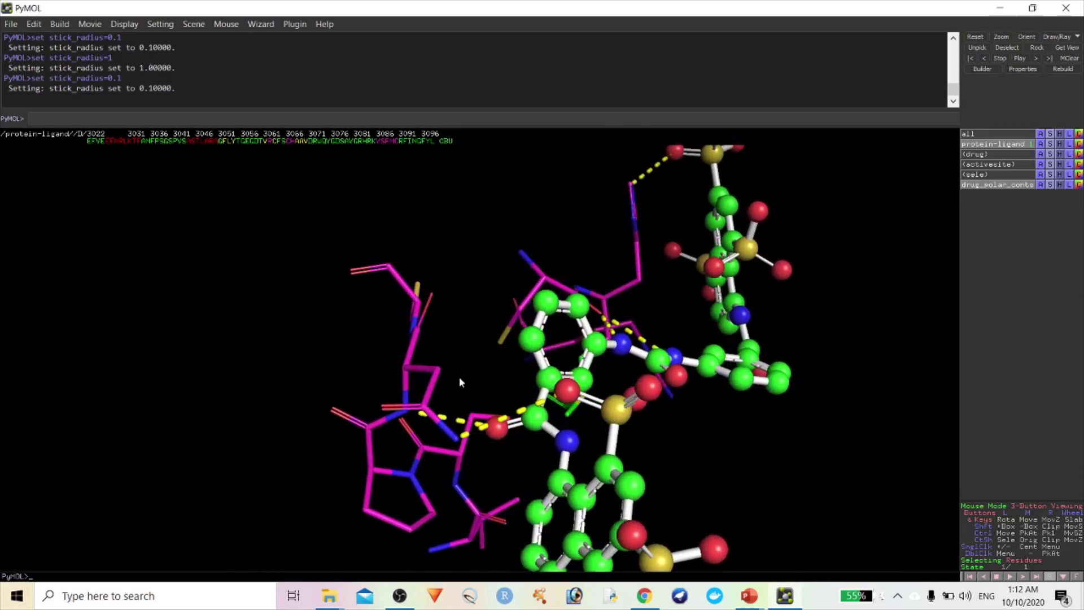
left_click(294, 24)
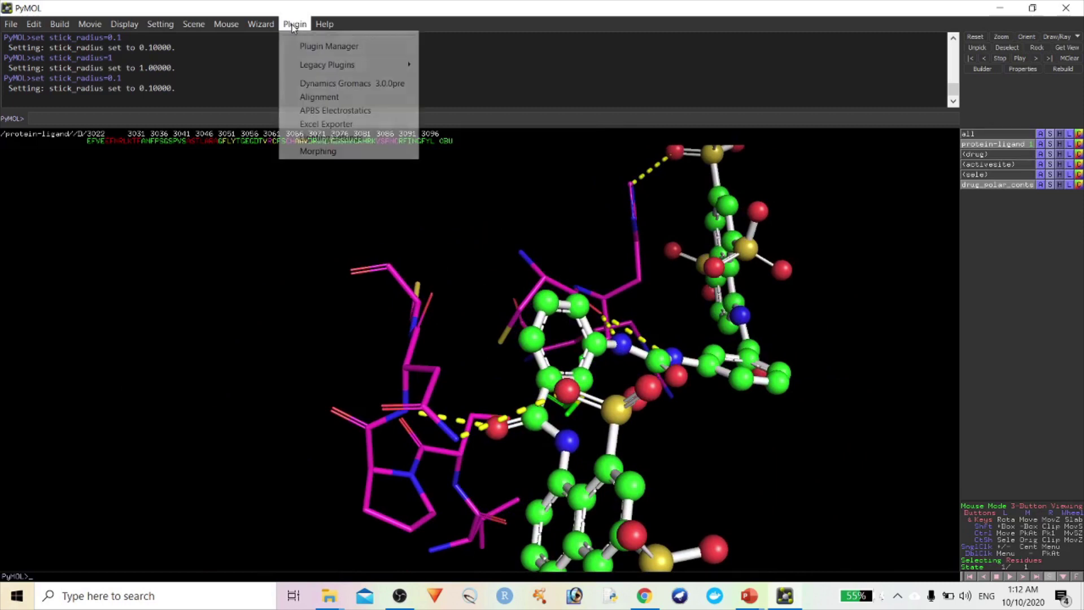
mouse_move(263, 24)
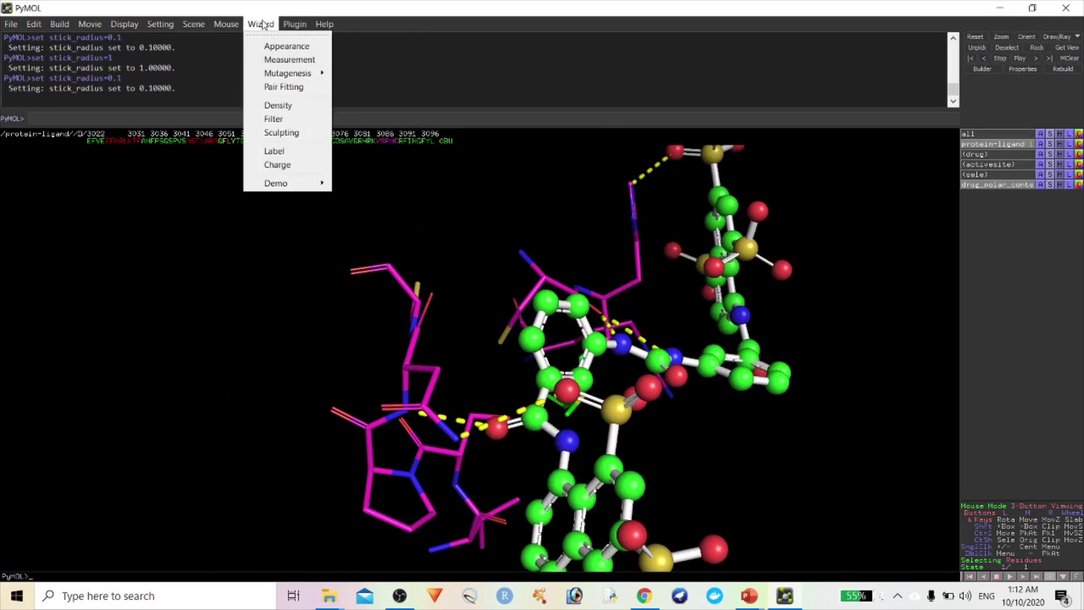
left_click(289, 60)
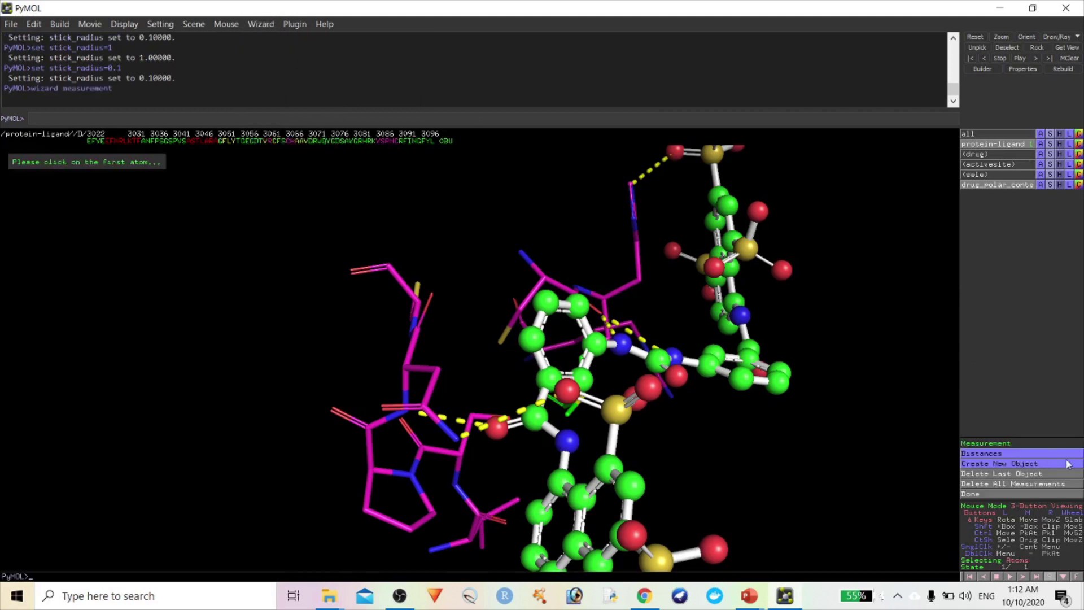
left_click(1038, 467)
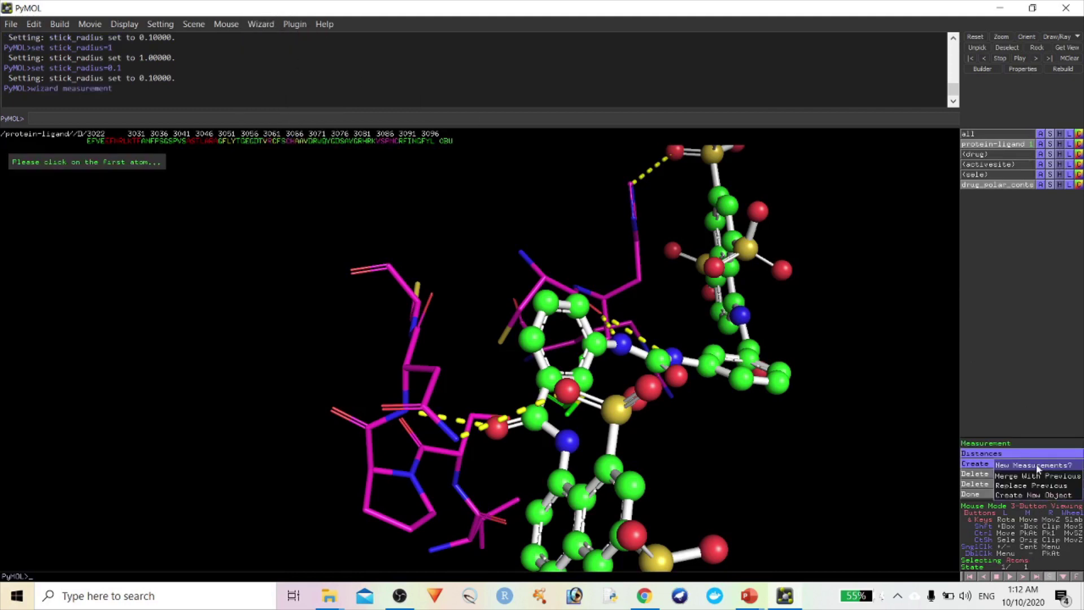
left_click(1035, 495)
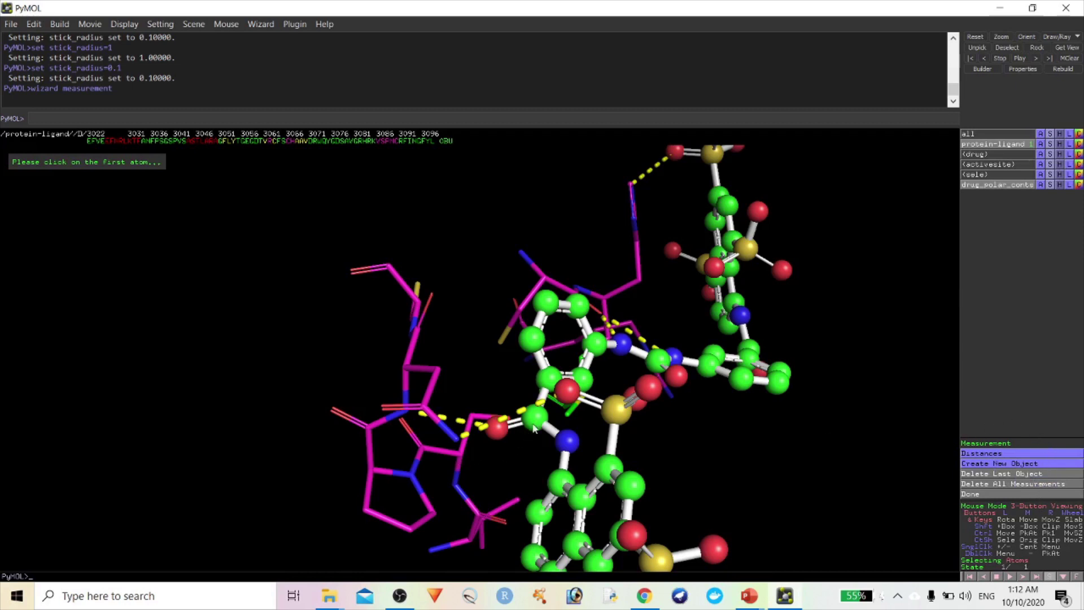
Step: Measure the distances from ligand oxygen OAM to ND2 of ASN 3089 and from ligand oxygen OAB to N of ASN 3089
left_click(567, 390)
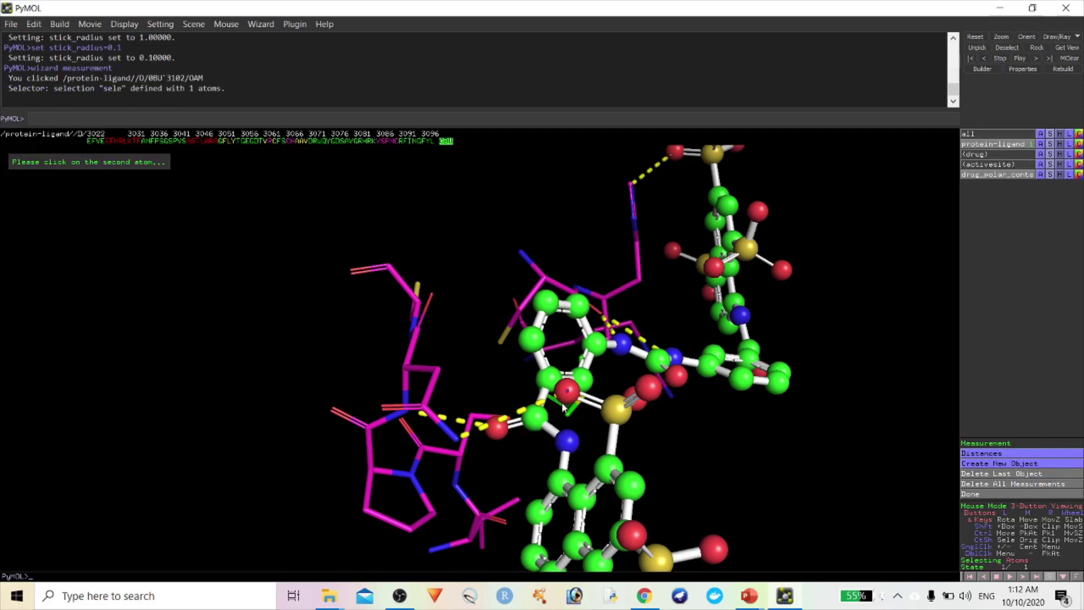
left_click(456, 441)
left_click_drag(685, 429, 519, 470)
left_click_drag(465, 439, 502, 364)
left_click(518, 308)
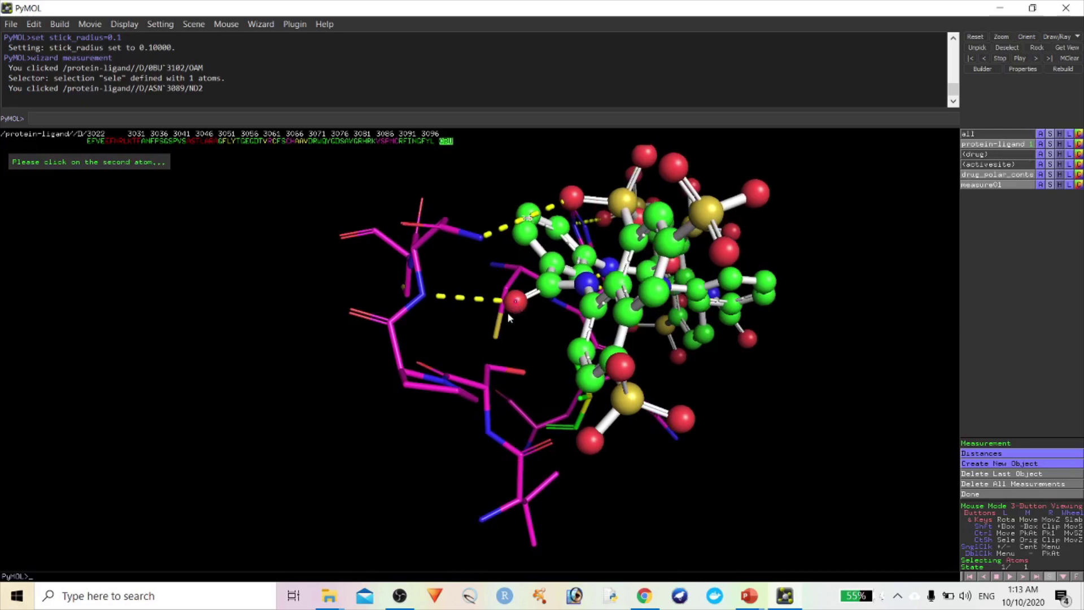
left_click(425, 295)
Step: Measure the distances from ligand nitrogens NBM and NBL to the backbone oxygen of CYS 3066
left_click_drag(740, 344, 545, 394)
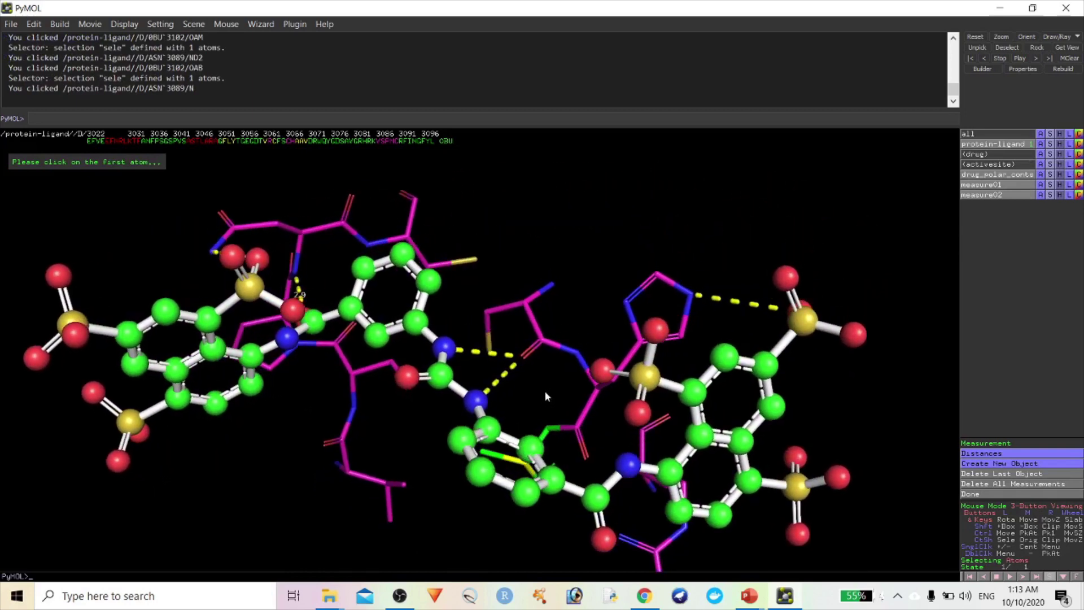
left_click(479, 402)
left_click(523, 354)
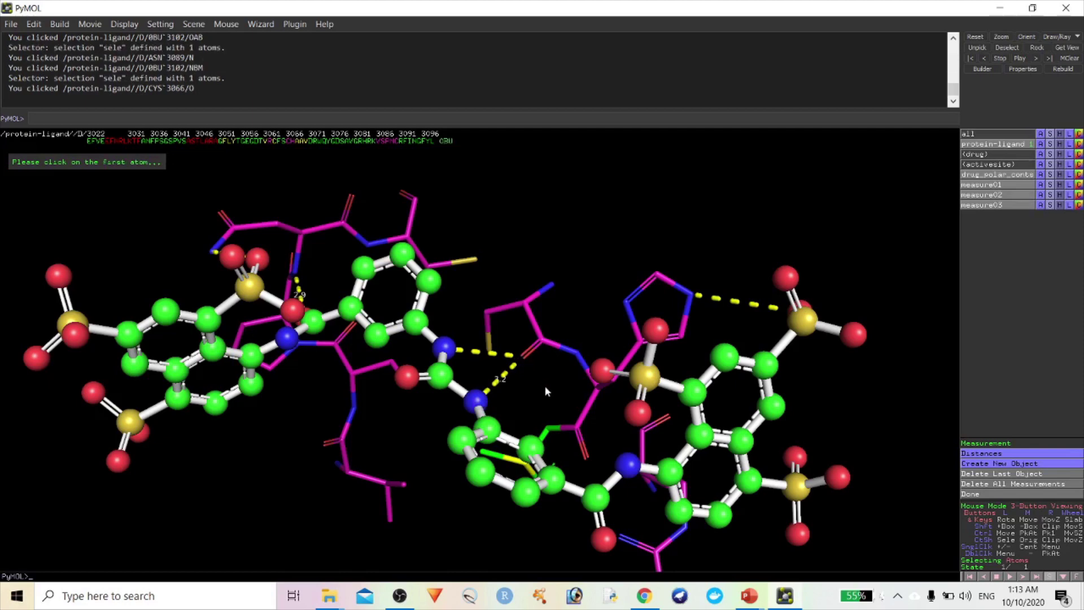
left_click(445, 347)
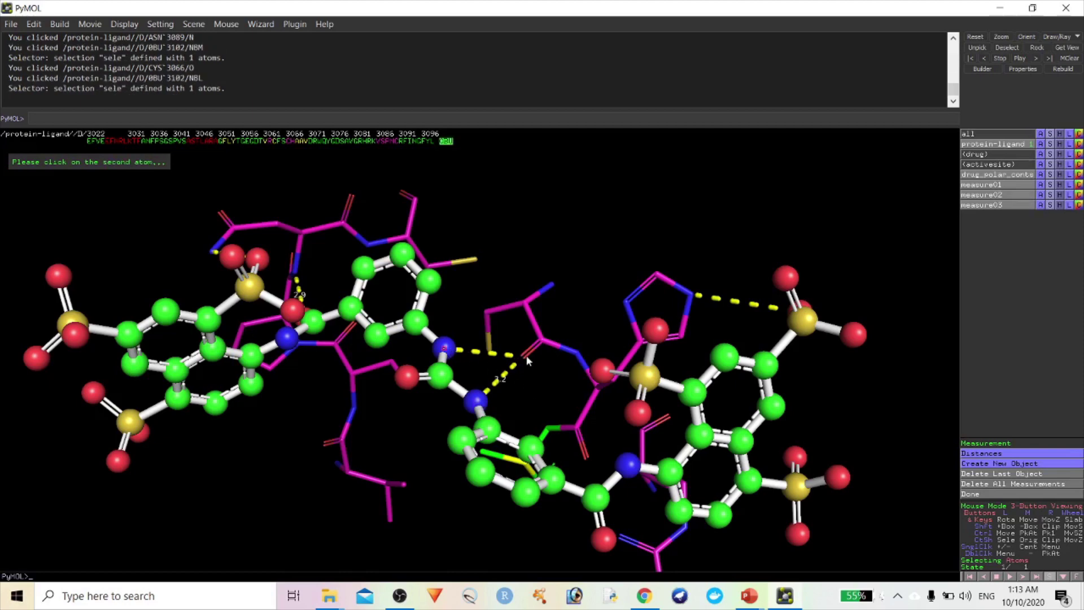
Step: Measure the distance from ligand oxygen OAQ to the NE2 atom of HIS 3067
left_click_drag(556, 385, 752, 356)
left_click(809, 366)
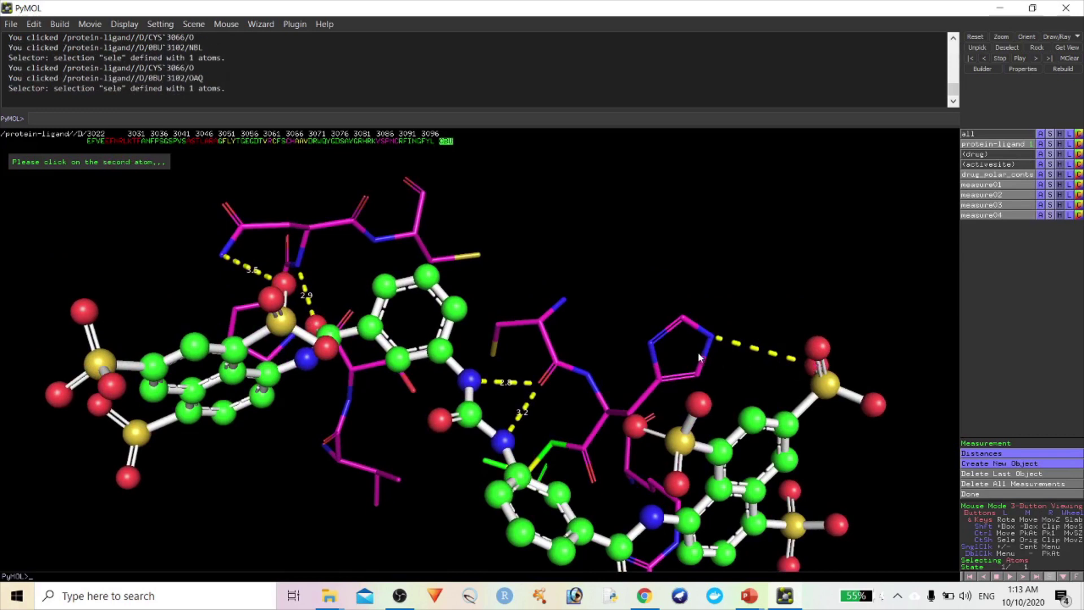
left_click(710, 339)
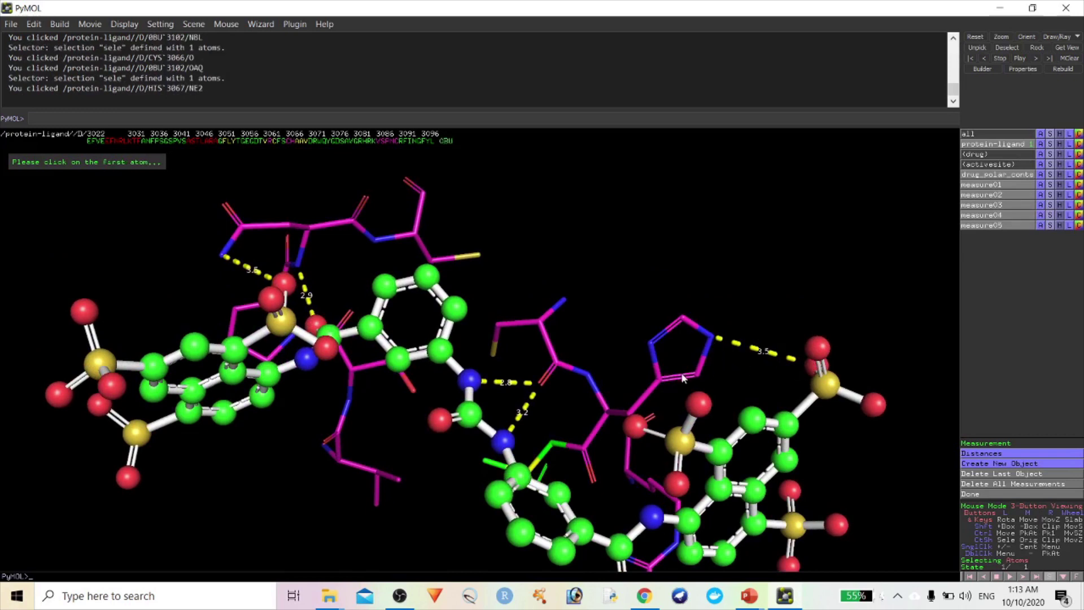
Step: Show the protein-ligand object as cartoon and frame the complex together with its measured contacts
left_click_drag(730, 377, 474, 209)
left_click_drag(757, 426, 787, 364)
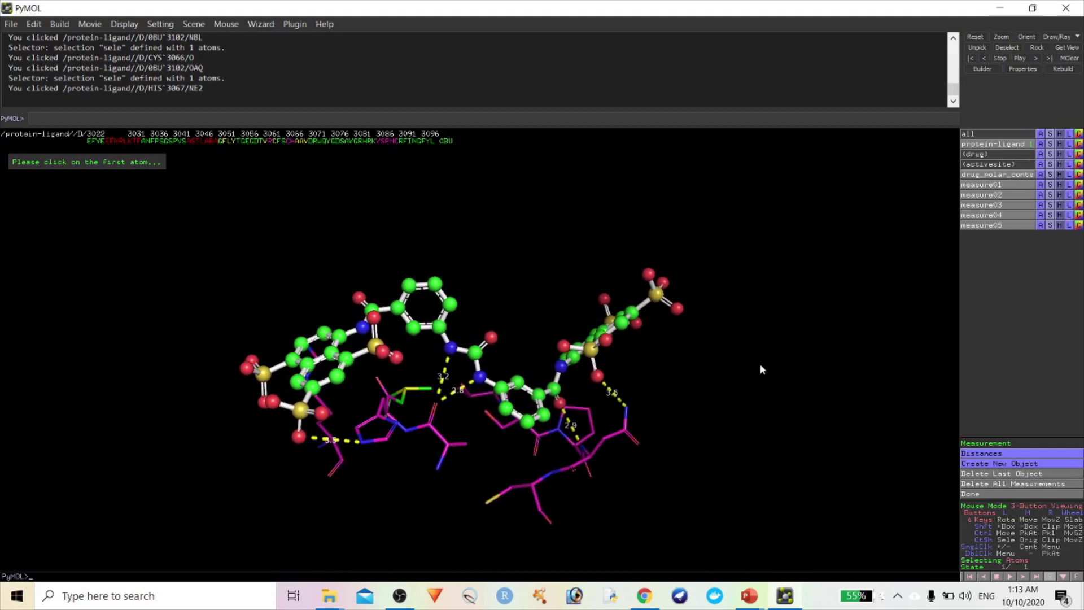
left_click(1052, 144)
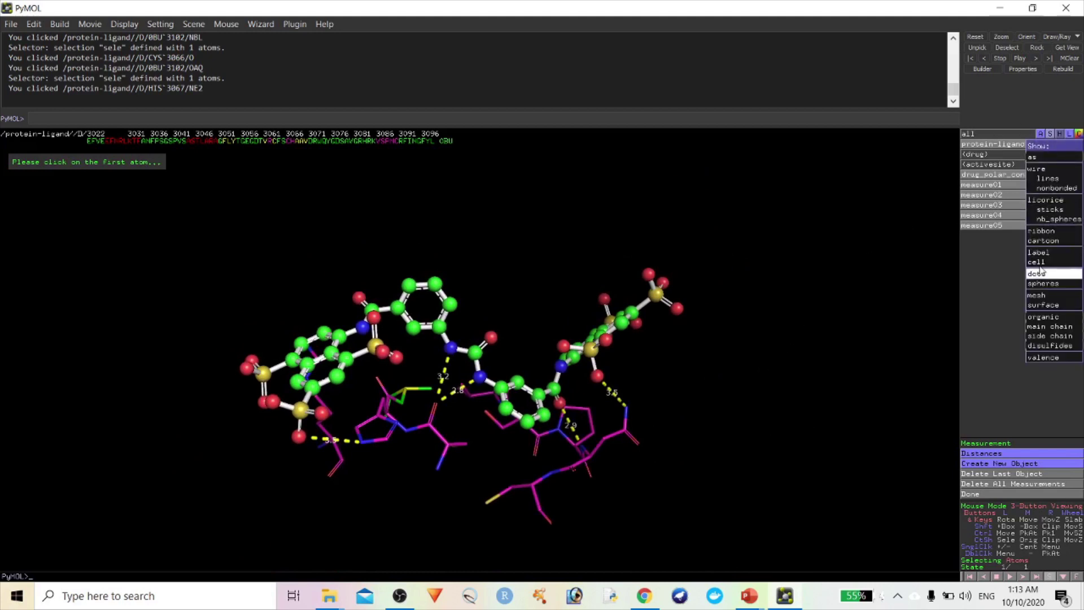
left_click(1042, 241)
left_click_drag(838, 269, 696, 290)
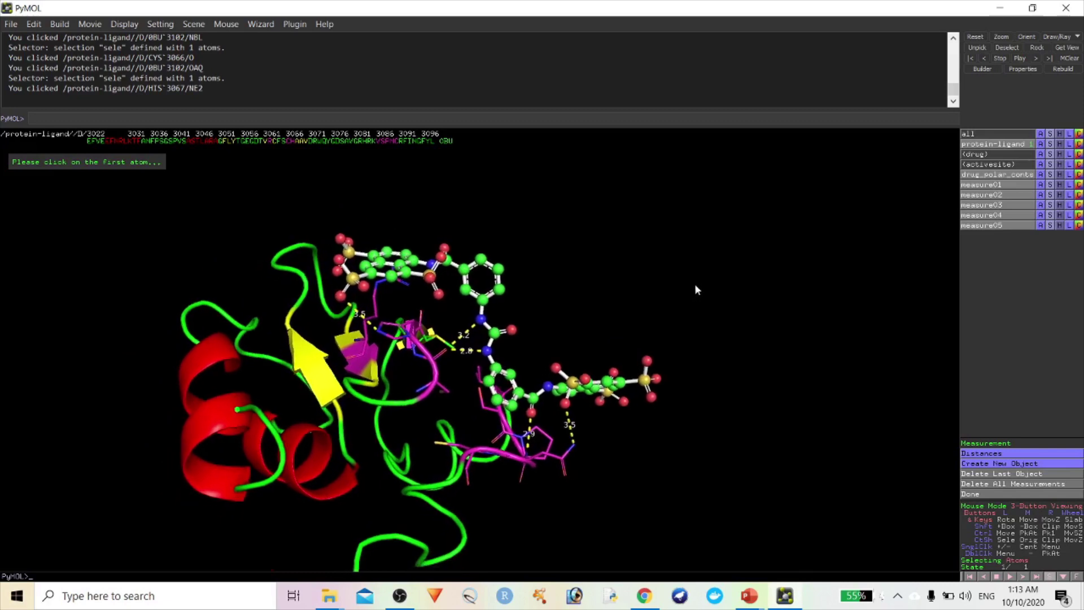
middle_click_drag(697, 290, 734, 256)
right_click_drag(835, 324, 754, 314)
left_click_drag(651, 245, 629, 264)
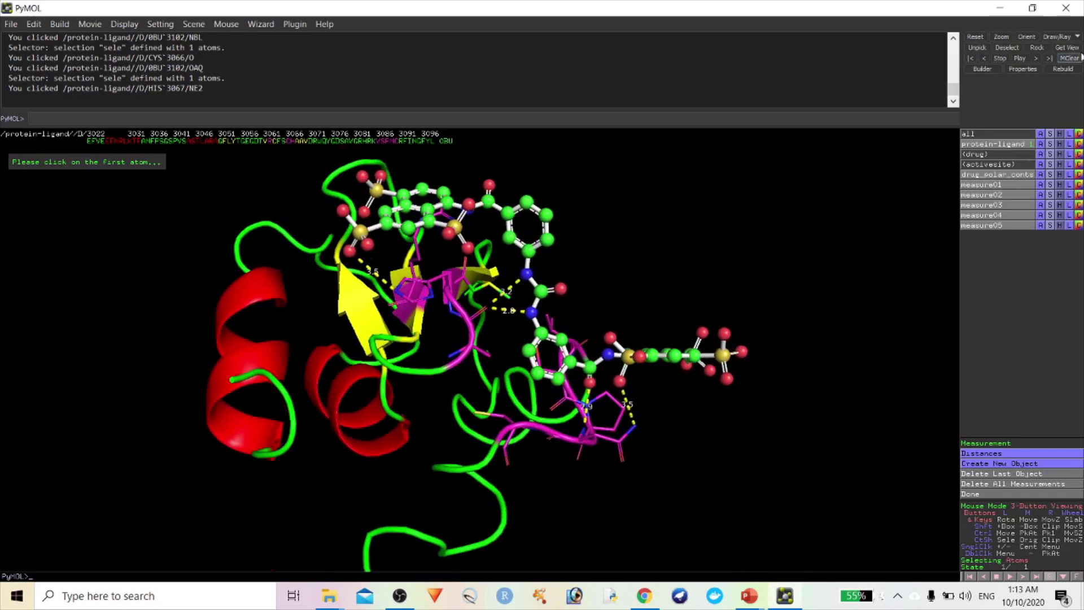
Step: Try ray tracing the view at 1700 by 755 px with a transparent background and saving the image to a PNG file
left_click(1056, 37)
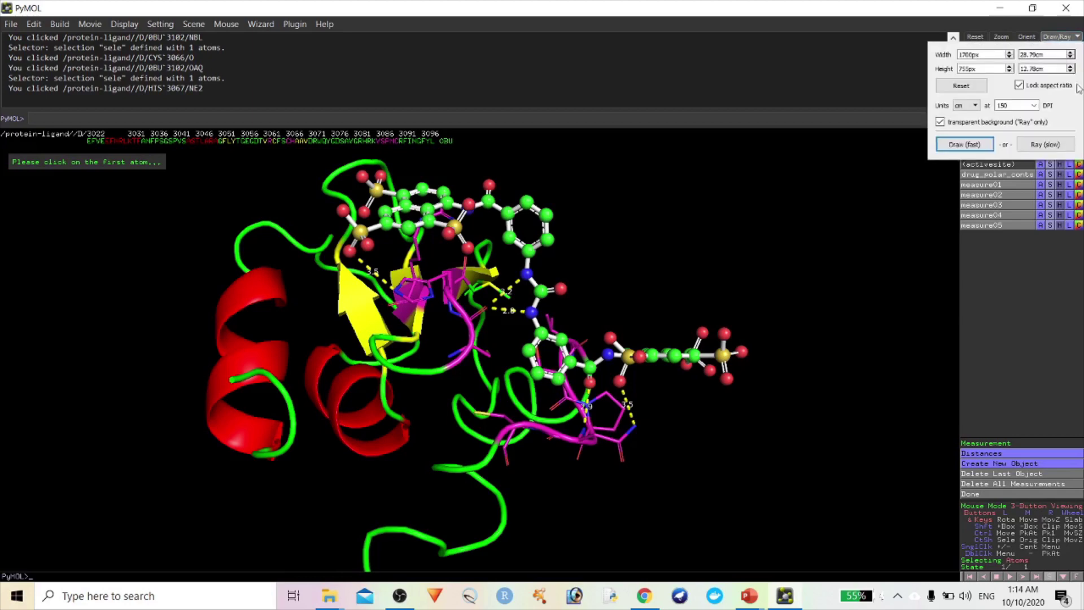
left_click(1044, 144)
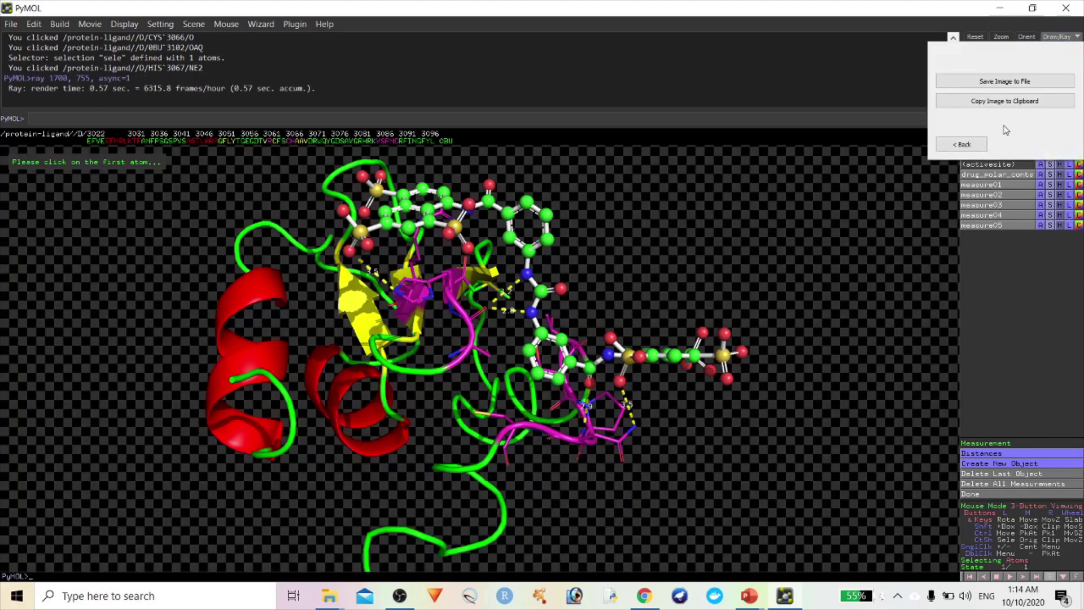
left_click(1004, 81)
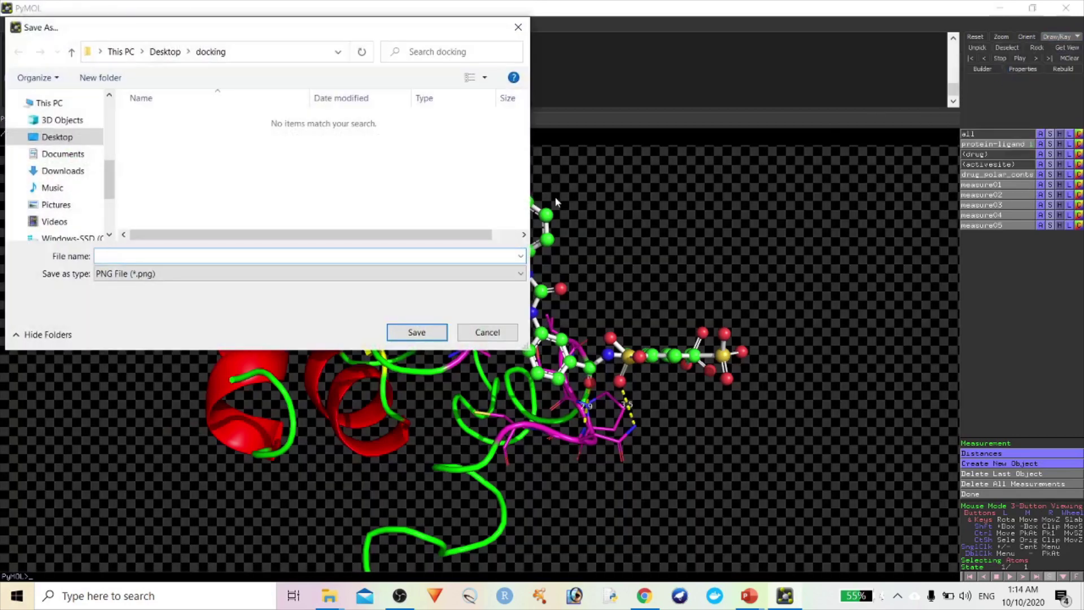
left_click(488, 334)
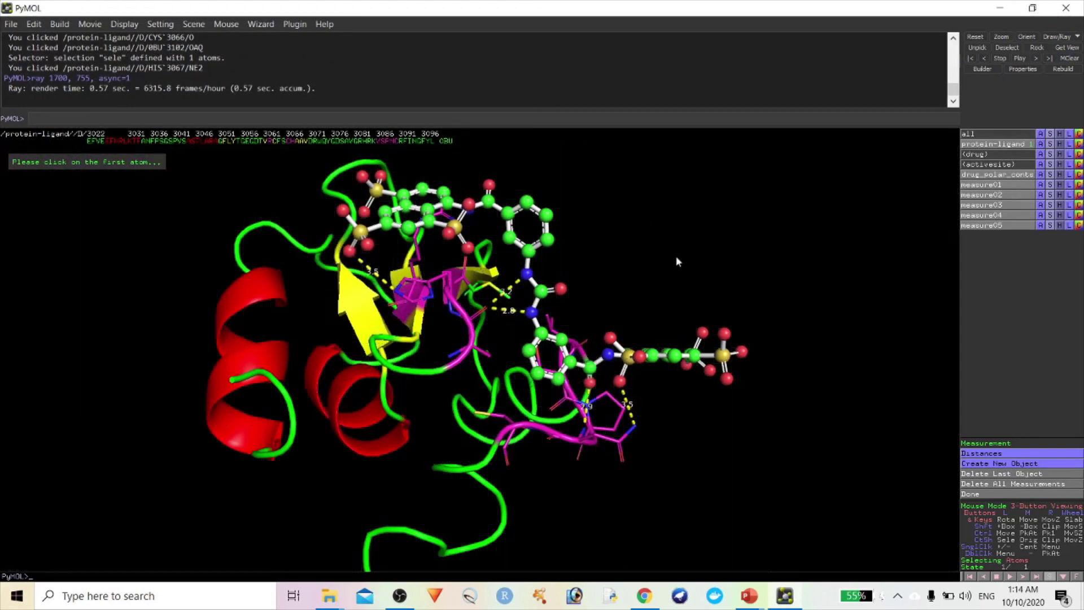
mouse_move(866, 296)
left_mouse_down()
mouse_move(830, 326)
mouse_move(688, 277)
mouse_move(519, 301)
mouse_move(588, 240)
mouse_move(588, 203)
mouse_move(604, 222)
mouse_move(649, 228)
mouse_move(632, 237)
mouse_move(651, 241)
left_mouse_up()
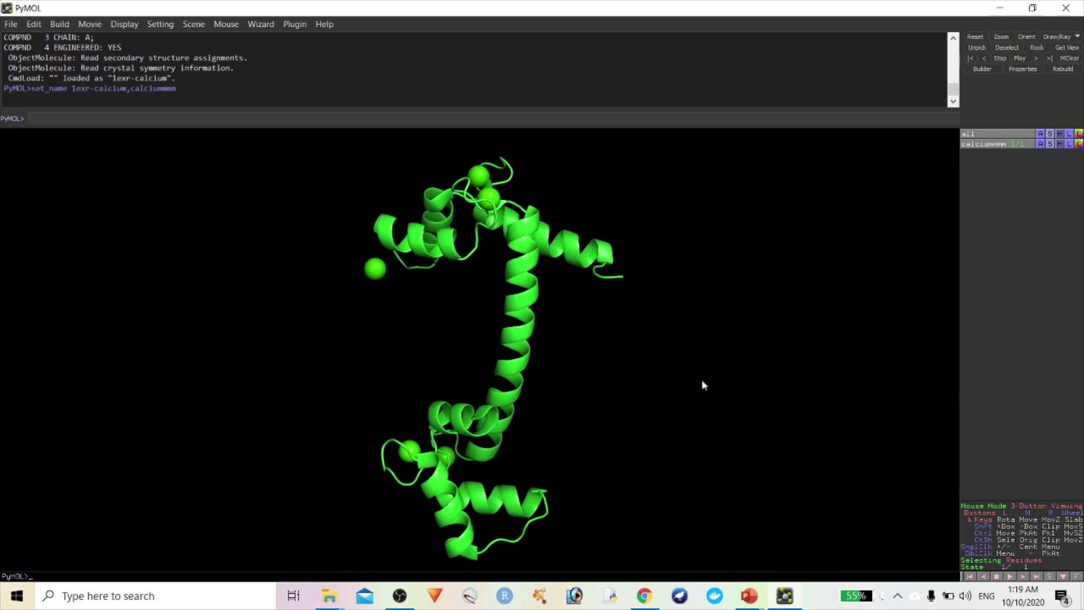
Step: Select all five calcium ion spheres in the calciummmm structure
left_click_drag(718, 375, 506, 391)
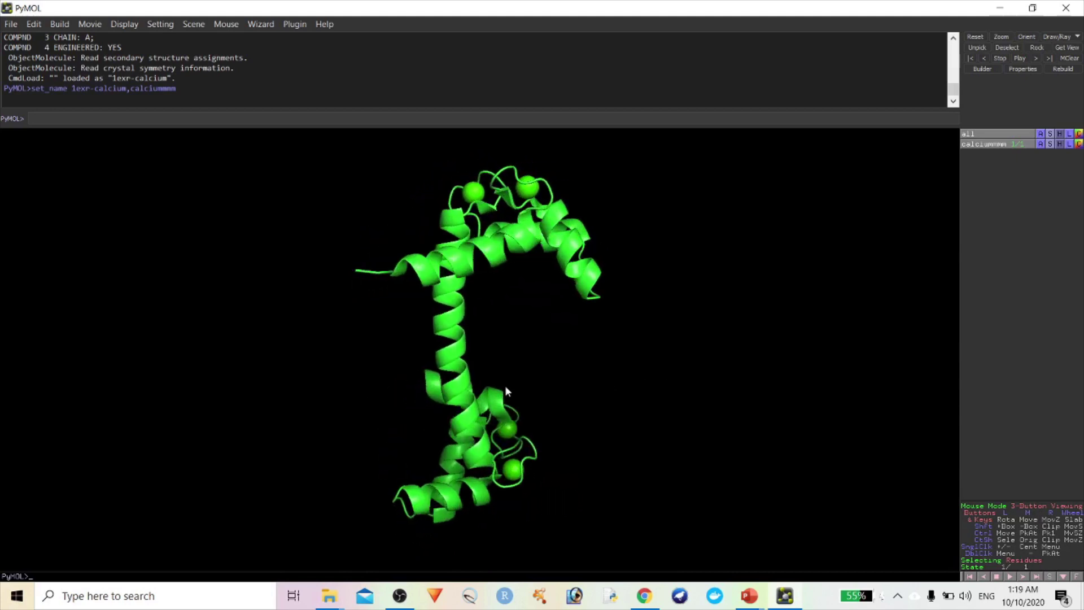
left_click_drag(617, 423, 571, 442)
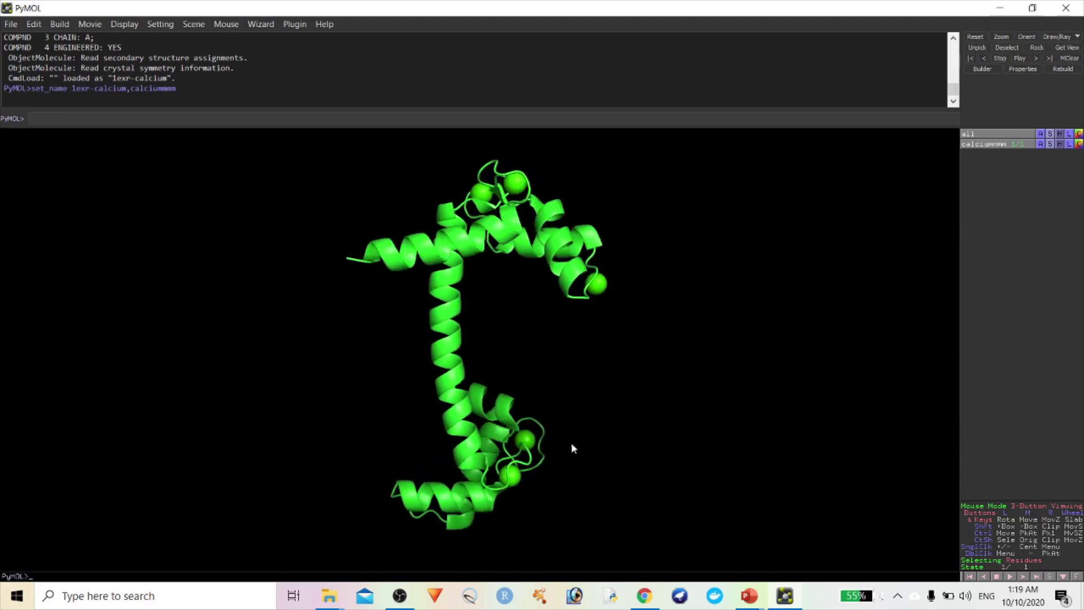
left_click(510, 476)
left_click(526, 439)
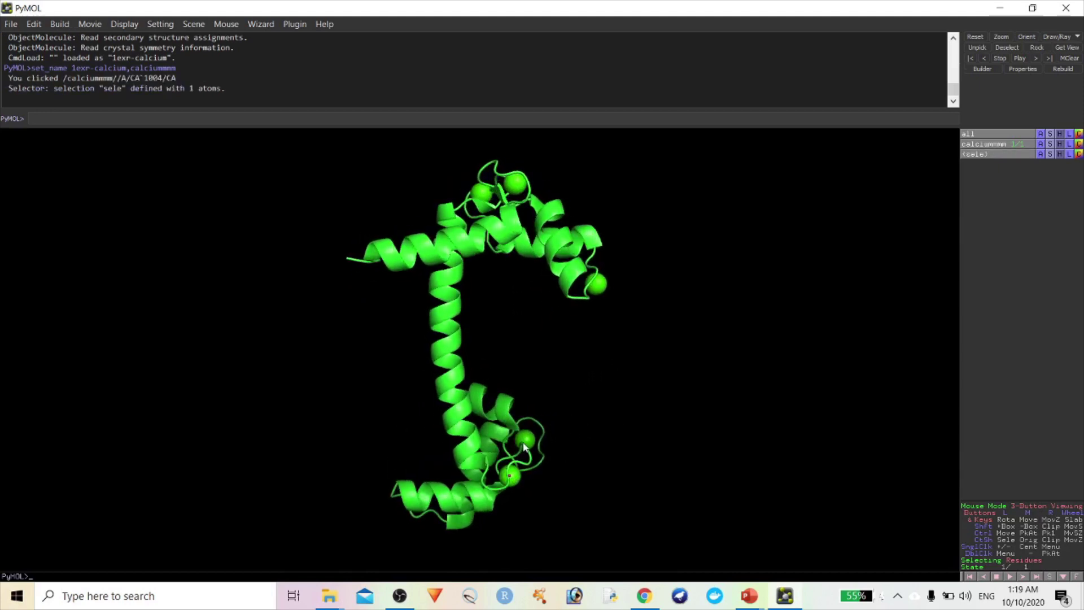
left_click(515, 183)
left_click(481, 193)
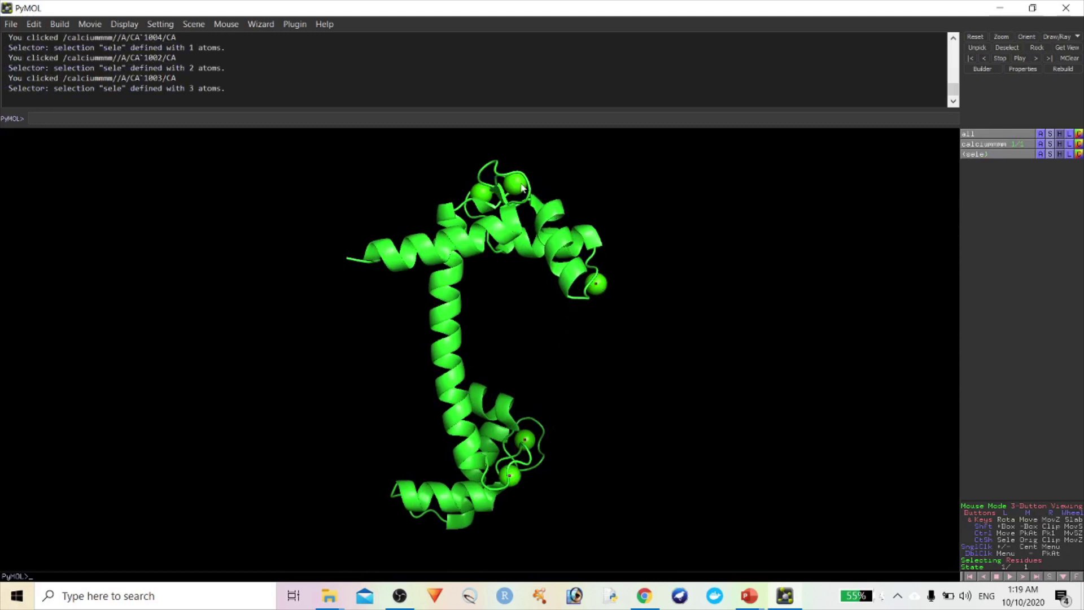
left_click(597, 283)
left_click_drag(600, 294, 626, 298)
mouse_move(657, 375)
left_mouse_down()
mouse_move(581, 412)
mouse_move(651, 385)
left_mouse_up()
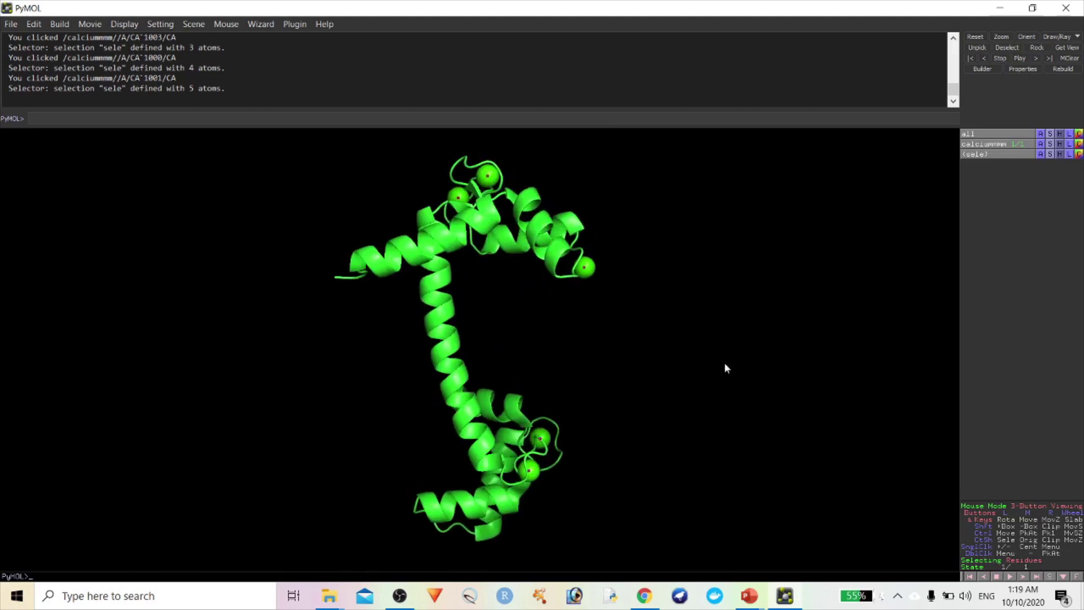
Step: Rename the calcium ion selection to "ions"
left_click(1040, 154)
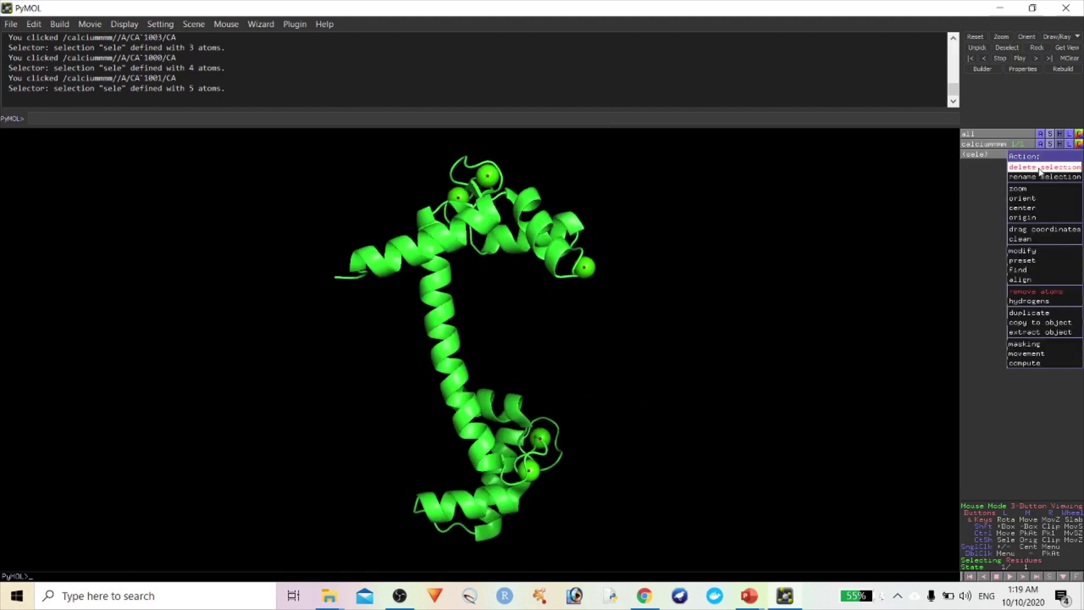
left_click(1040, 177)
key("BackSpace")
key("BackSpace")
key("BackSpace")
key("BackSpace")
type("ions")
key("Return")
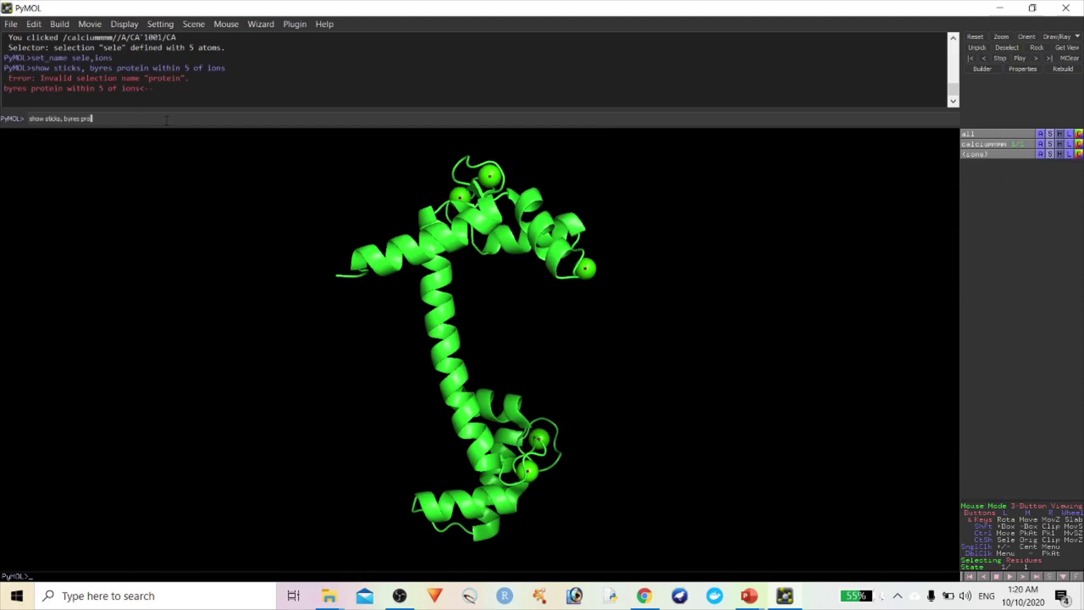
Step: Show as sticks all calciummmm residues within 5 Å of the "ions" selection
key("BackSpace")
key("BackSpace")
key("BackSpace")
type("calciummm")
key("Up")
type("s")
key("ctrl+a")
key("BackSpace")
key("Up")
key("BackSpace")
key("BackSpace")
key("BackSpace")
type("ions")
key("BackSpace")
key("BackSpace")
key("BackSpace")
key("BackSpace")
key("BackSpace")
key("BackSpace")
key("BackSpace")
key("BackSpace")
type("calciummmm")
key("Return")
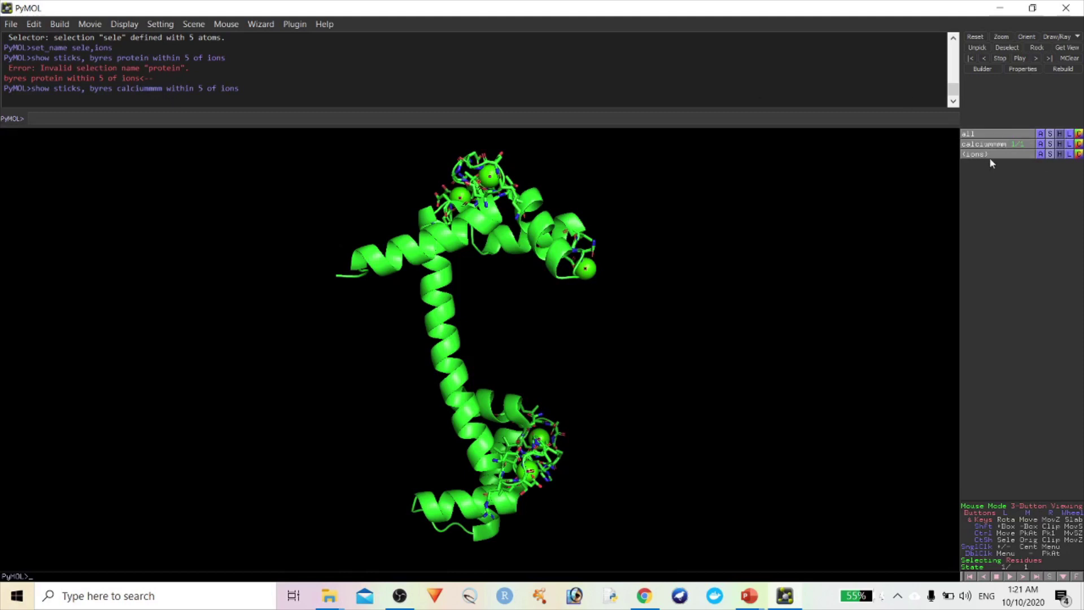
Step: Find the polar contacts between the "ions" selection and any atoms
right_click_drag(531, 181, 505, 343)
mouse_move(505, 343)
left_mouse_down()
mouse_move(459, 338)
mouse_move(500, 341)
mouse_move(512, 331)
left_mouse_up()
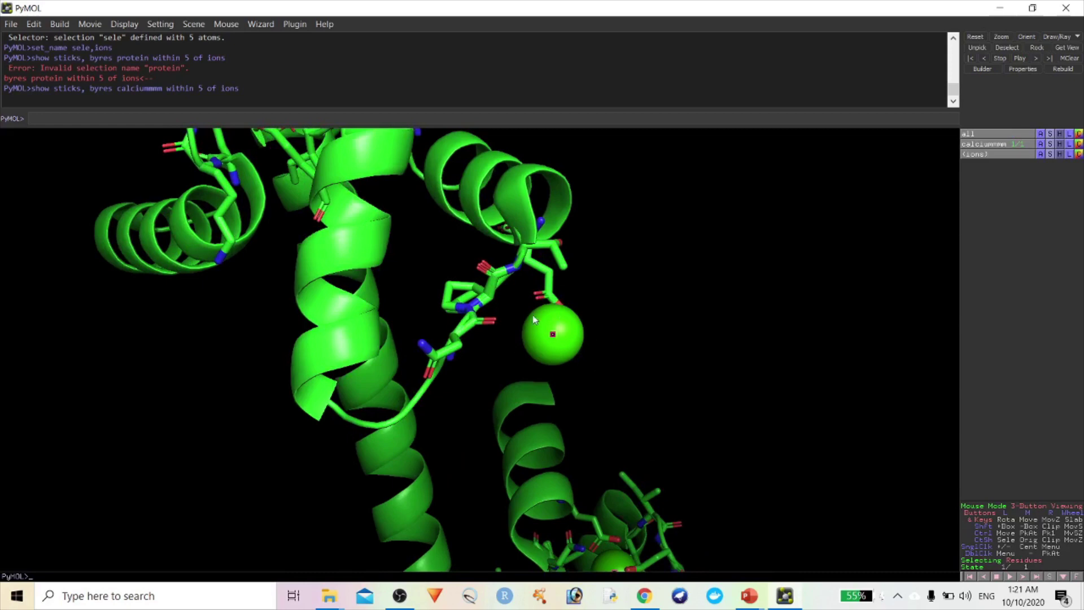
right_click_drag(571, 360, 655, 280)
left_click_drag(573, 367, 609, 324)
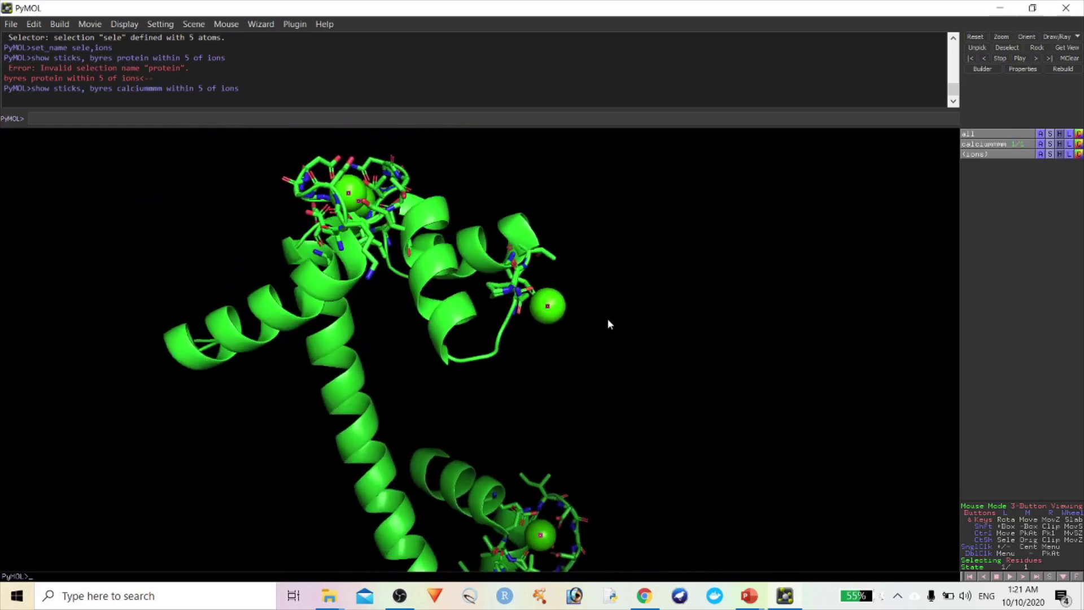
left_click(1040, 156)
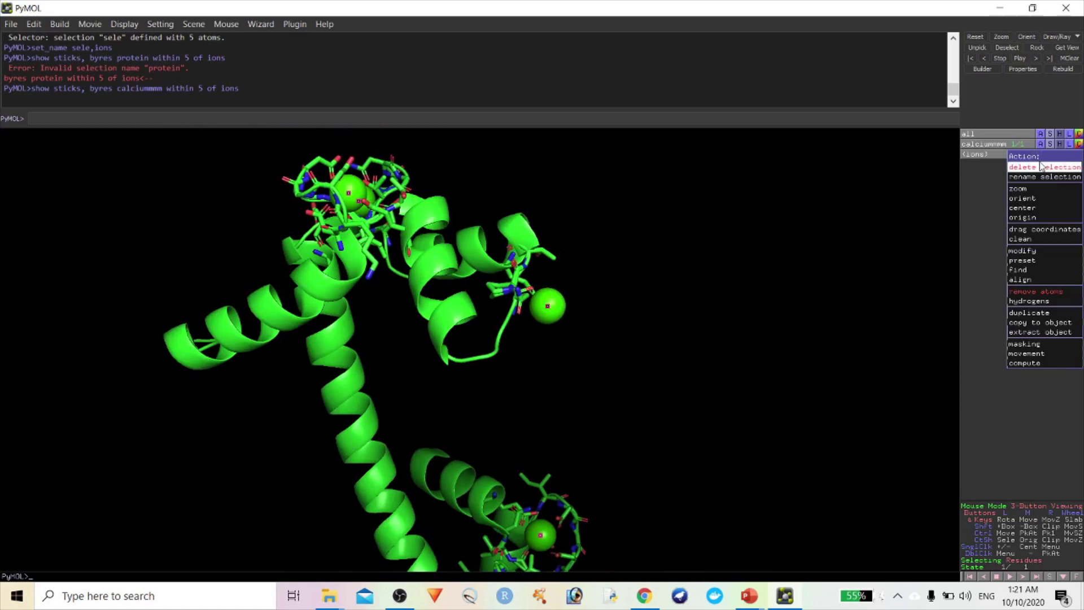
mouse_move(1026, 267)
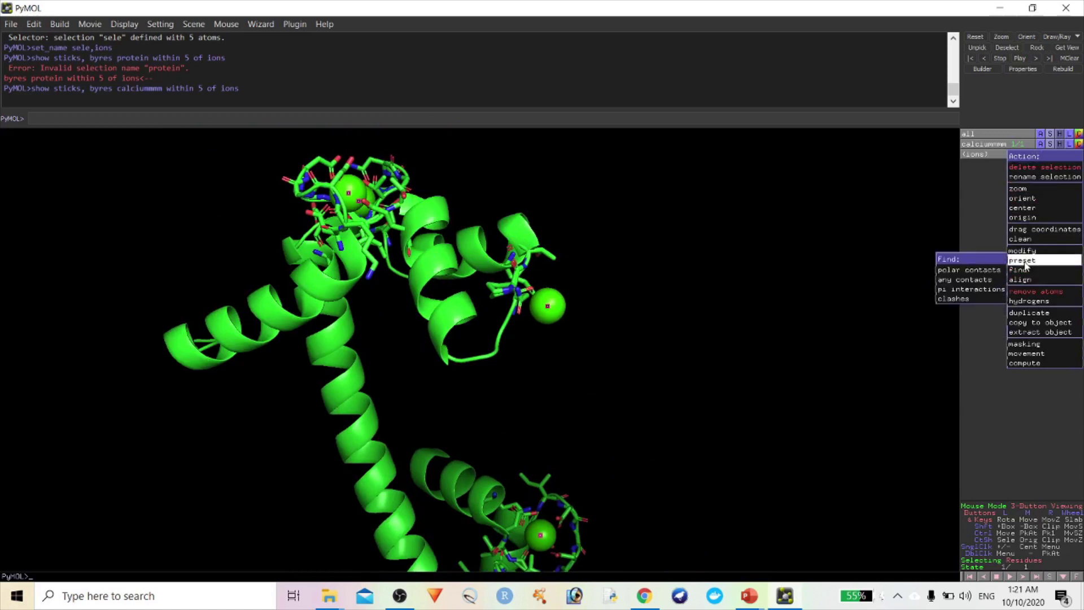
mouse_move(953, 273)
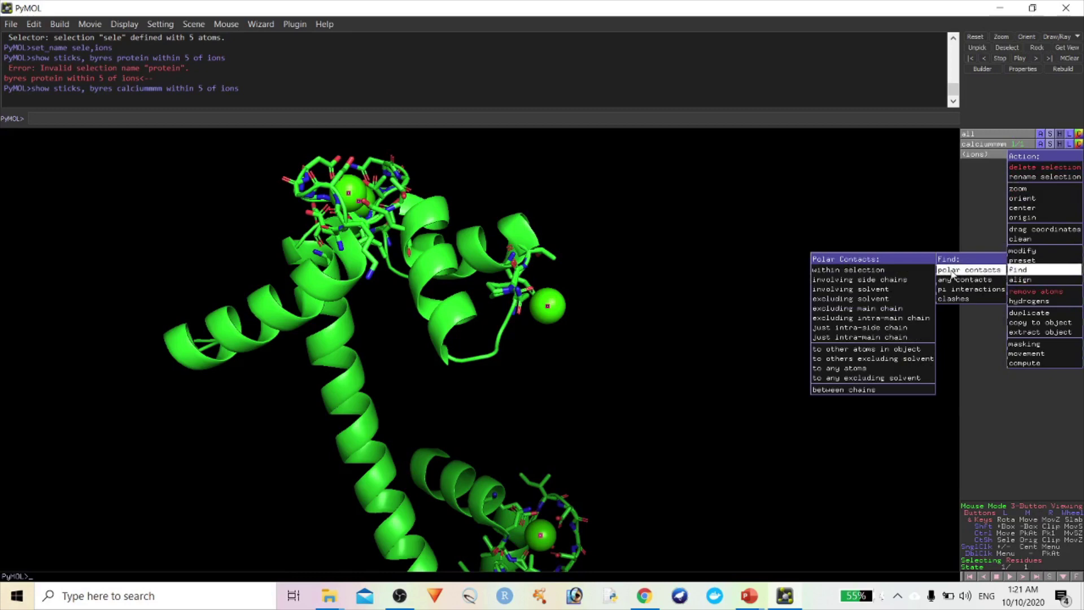
left_click(856, 368)
Step: Start a distance measurement and measure from calcium ion 1003 to the backbone nitrogen of Thr44
right_click_drag(833, 337, 740, 346)
left_click_drag(740, 346, 528, 364)
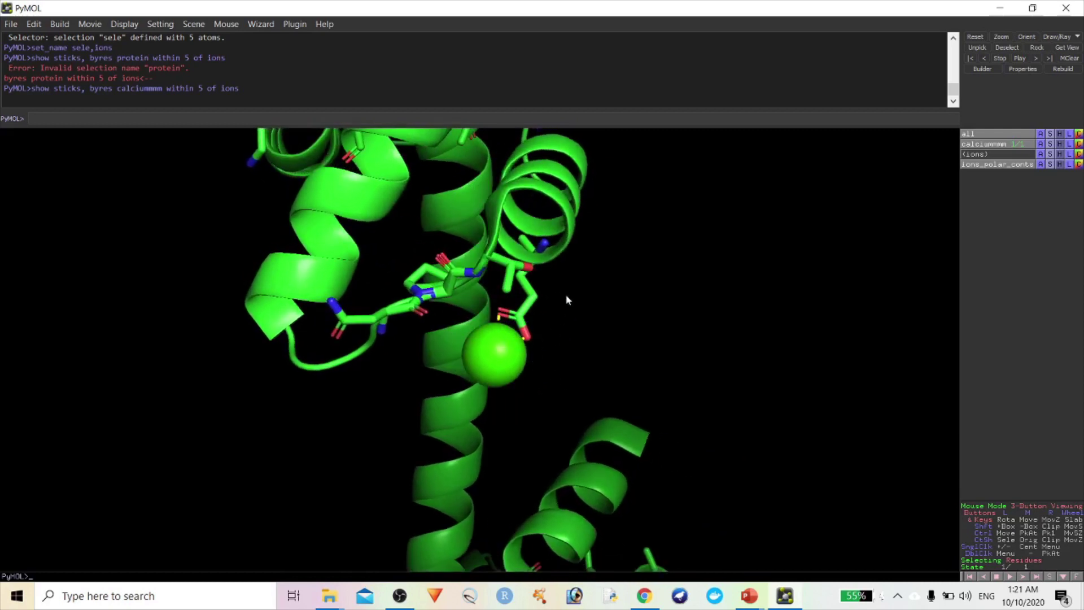
left_click_drag(542, 315, 586, 328)
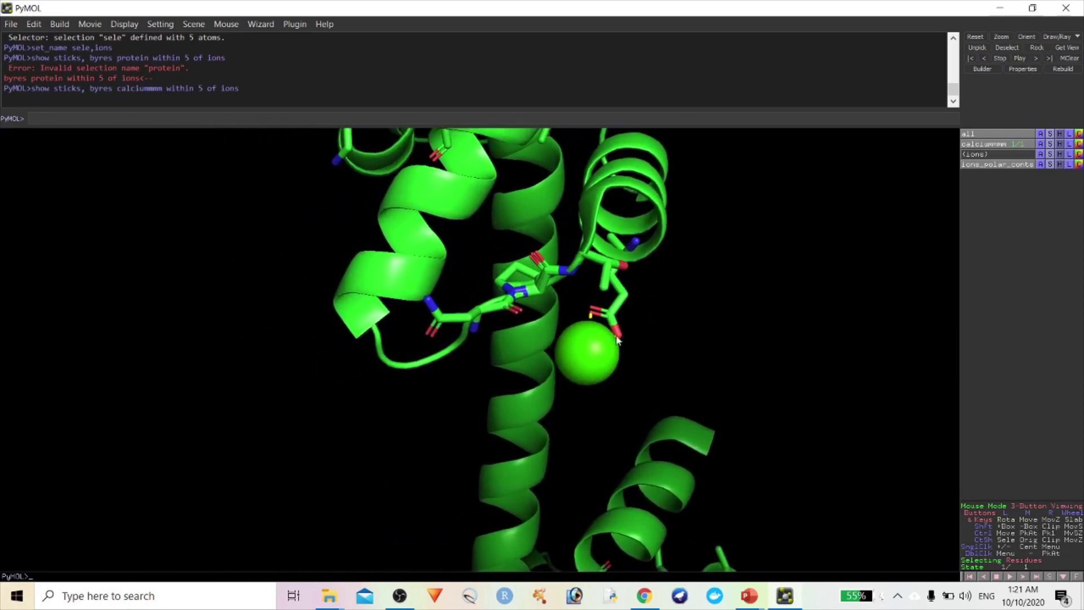
left_click_drag(480, 356, 541, 337)
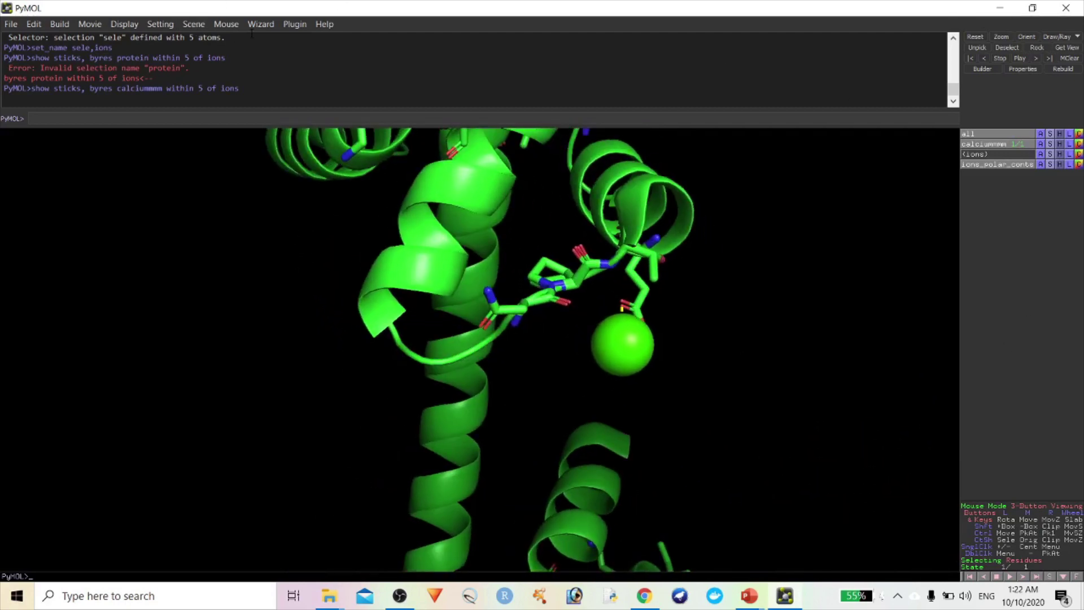
left_click_drag(723, 298, 657, 424)
right_click_drag(728, 377, 515, 326)
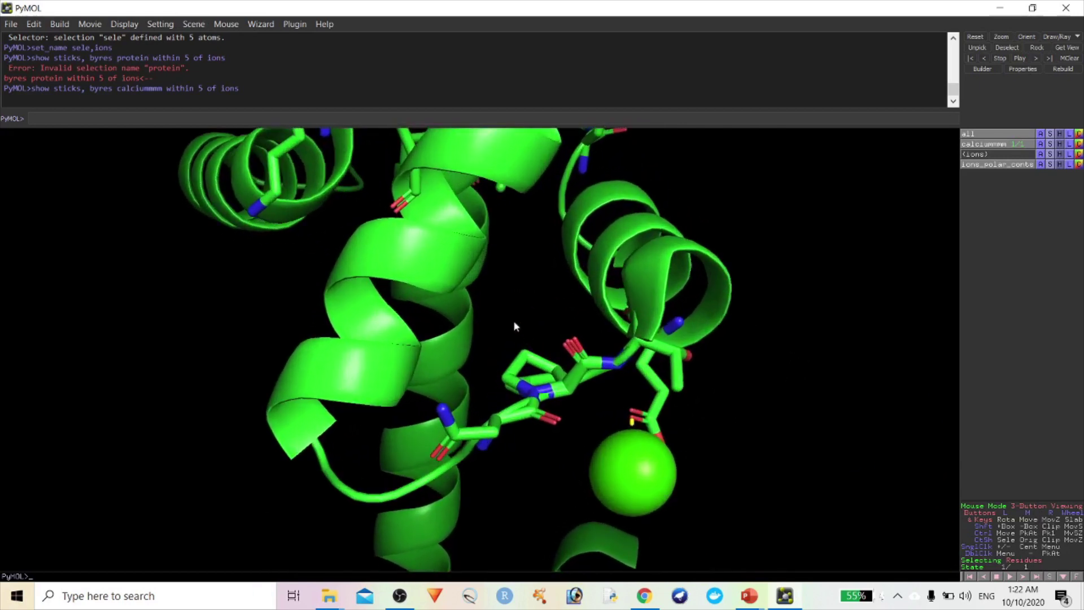
left_click(267, 29)
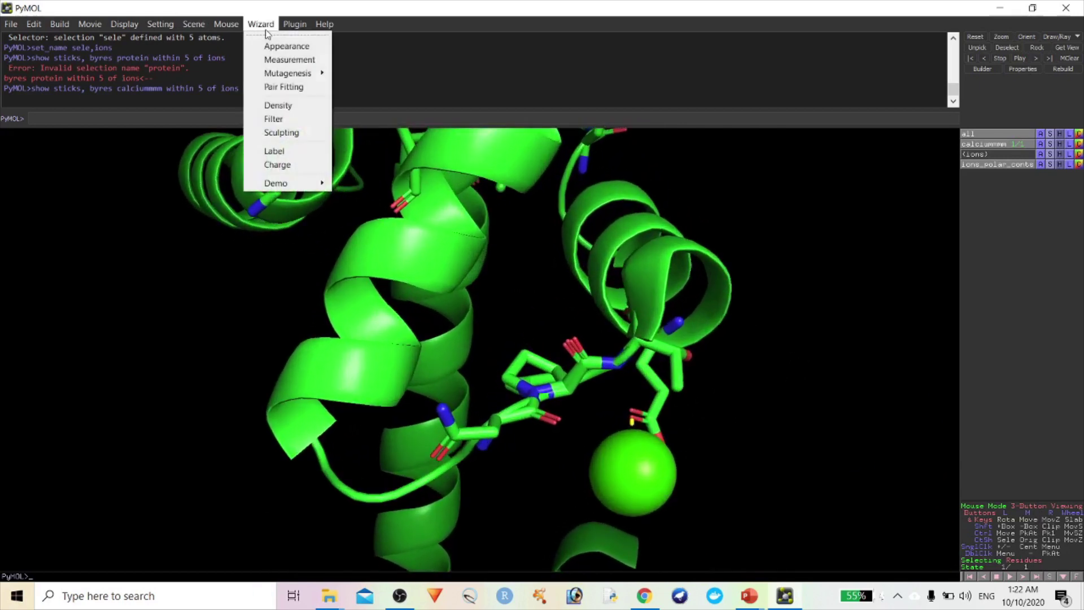
left_click(276, 60)
left_click(1050, 464)
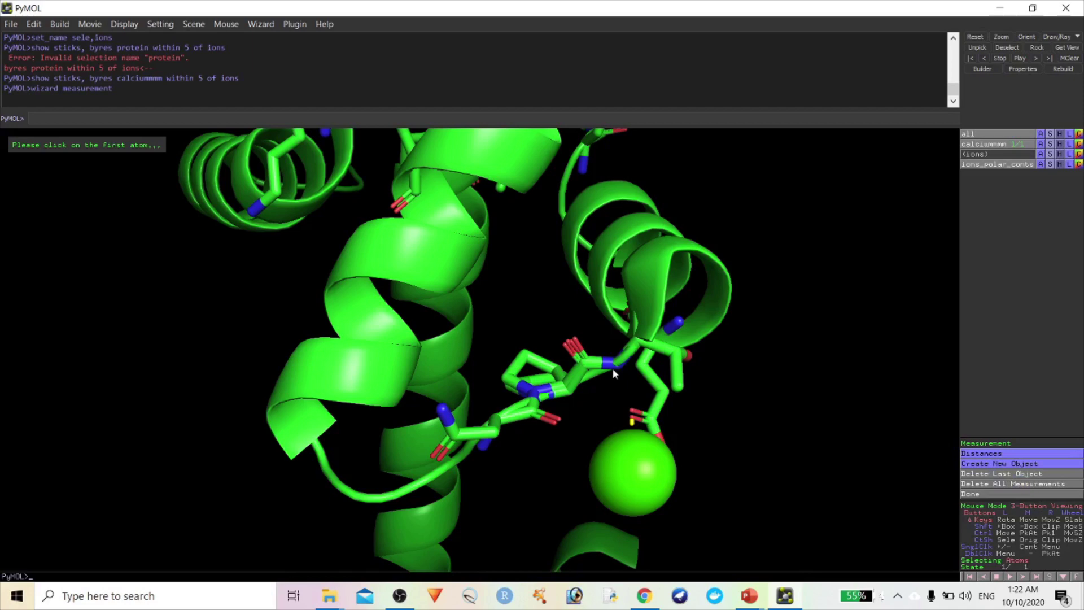
left_click(627, 477)
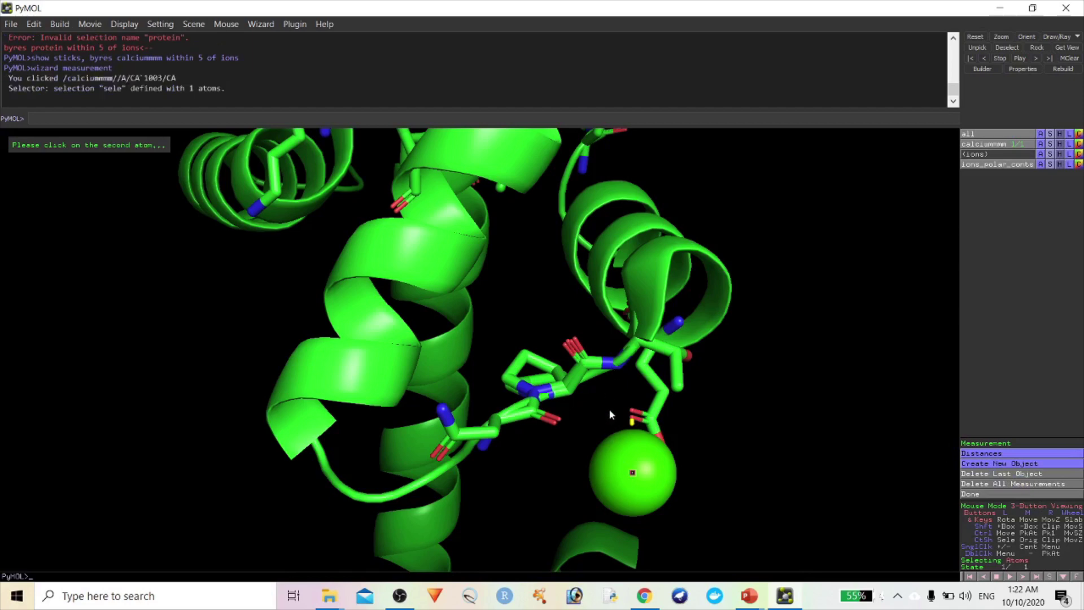
left_click(606, 364)
Step: Measure from calcium ion 1003 to the Thr44 OG1 atom and to the Asn42 nitrogen, and finish measuring
left_click_drag(659, 442, 545, 424)
left_click(473, 417)
left_click(503, 327)
left_click_drag(435, 438, 552, 346)
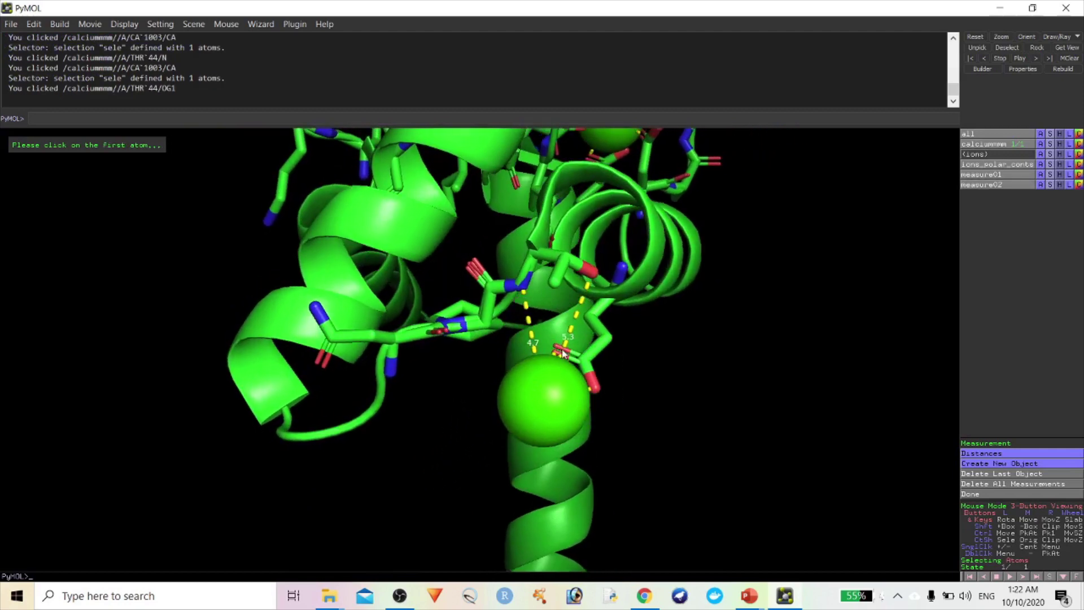
left_click(561, 416)
left_click(395, 372)
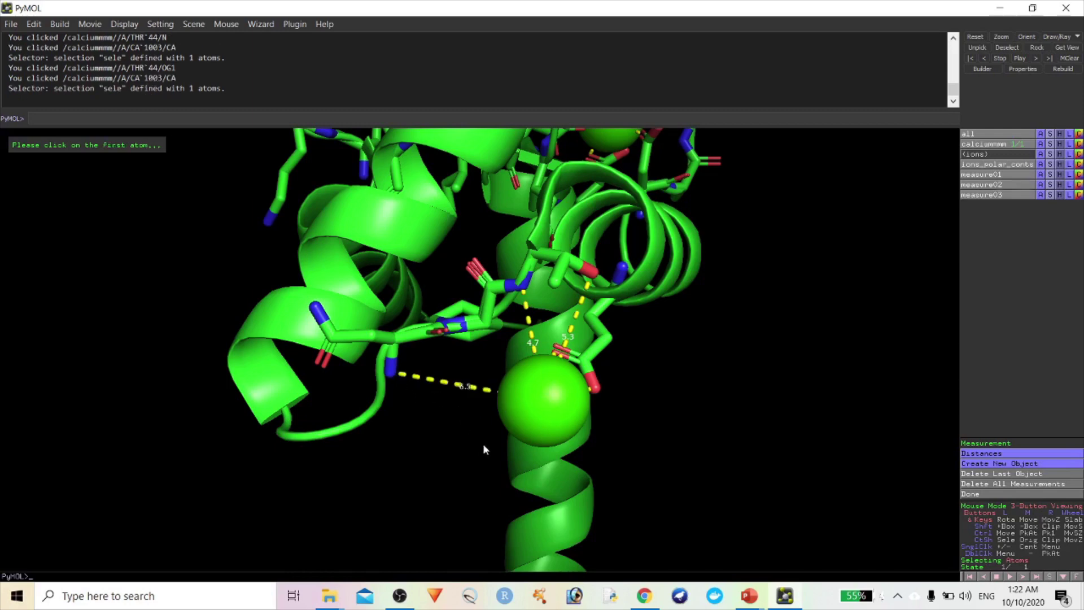
left_click_drag(450, 450, 536, 486)
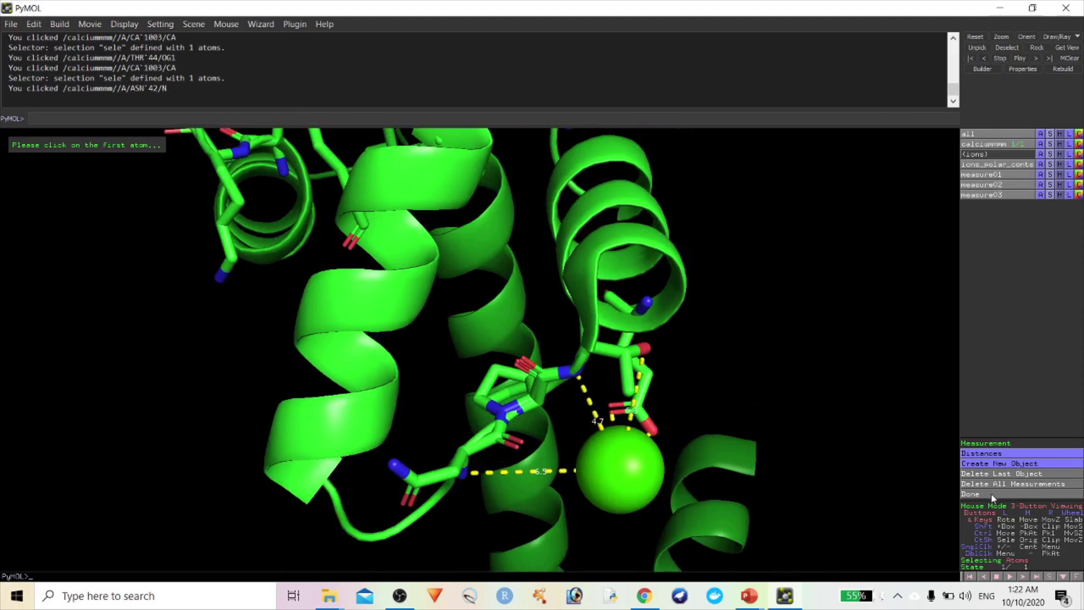
left_click(972, 494)
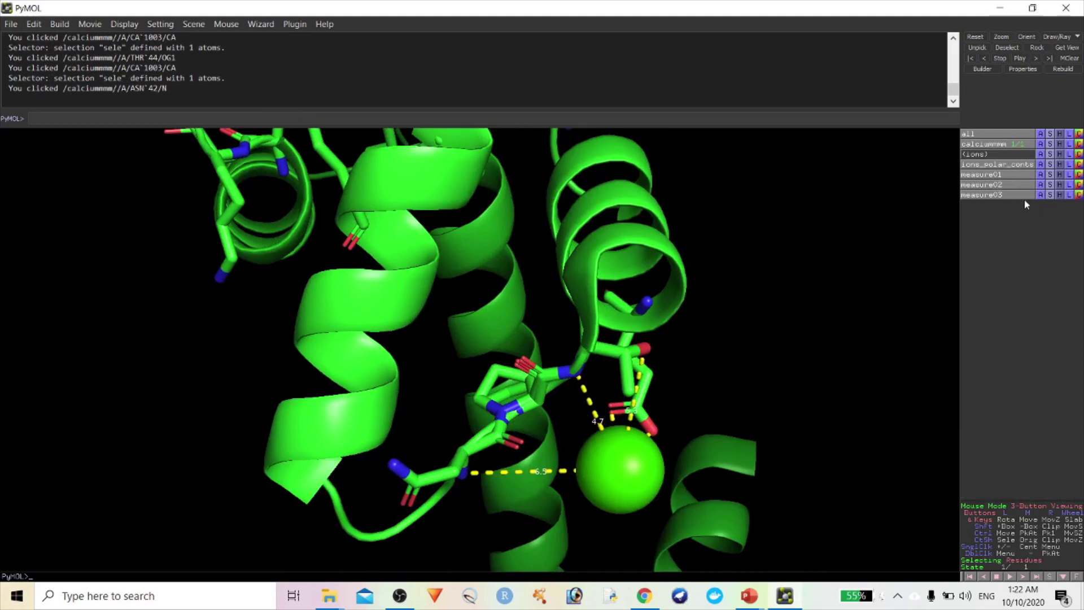
Step: Hide and delete the three distance measurements around calcium ion 1003
left_click(1018, 174)
left_click(1013, 184)
left_click(1012, 195)
left_click(1041, 174)
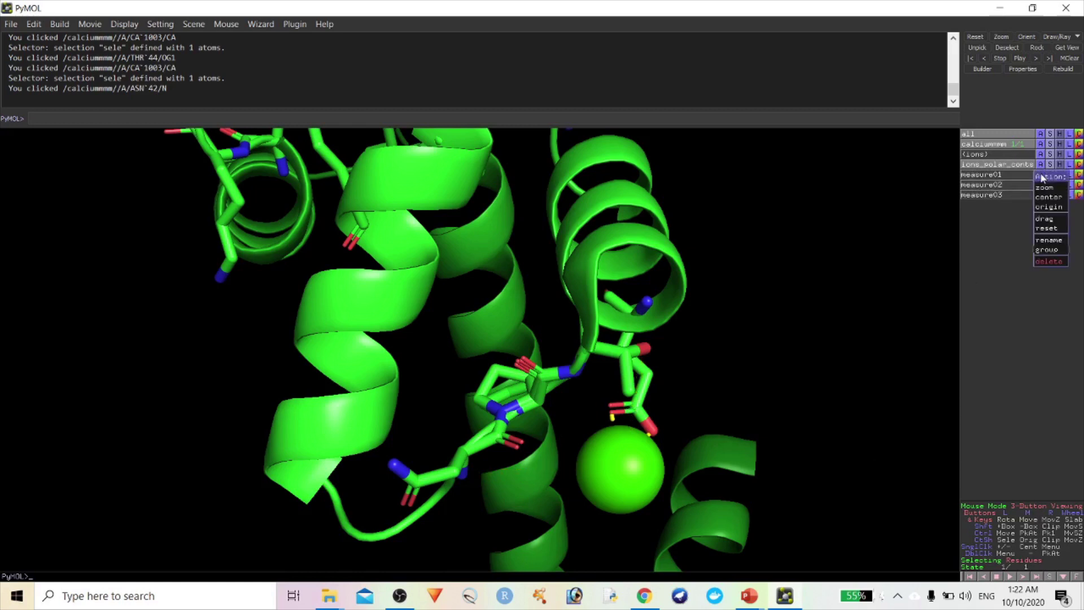
left_click(1039, 261)
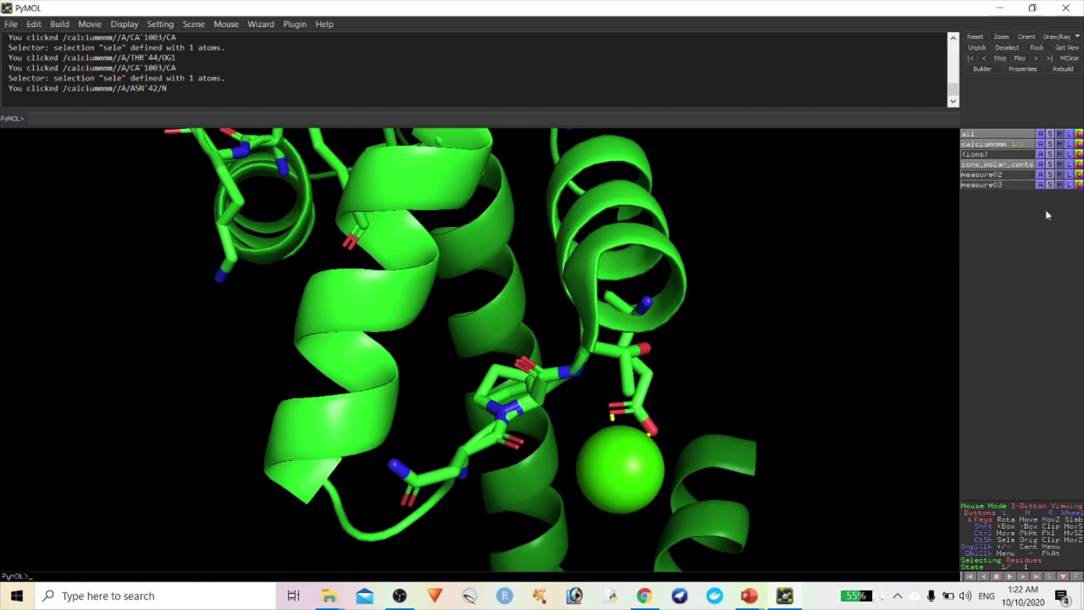
left_click(1041, 174)
left_click(1039, 262)
left_click(1040, 174)
left_click(1041, 263)
Step: Set the sphere scale to 0.25 for all atoms
right_click_drag(799, 381, 738, 330)
left_click_drag(738, 330, 566, 327)
left_click_drag(493, 348, 542, 402)
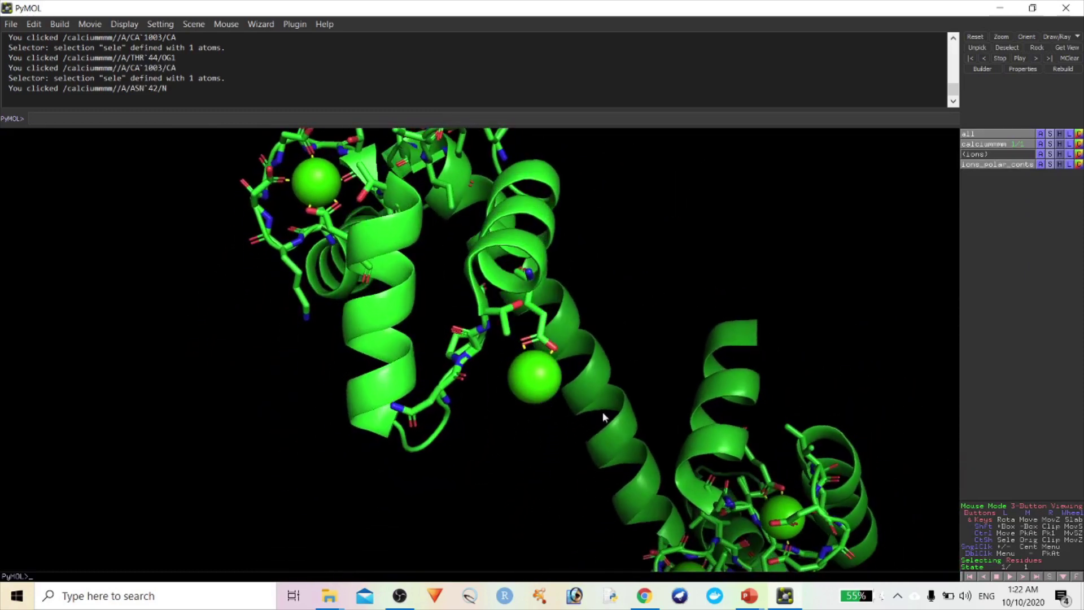
mouse_move(523, 426)
right_mouse_down()
mouse_move(574, 338)
mouse_move(551, 407)
mouse_move(572, 417)
mouse_move(636, 386)
right_mouse_up()
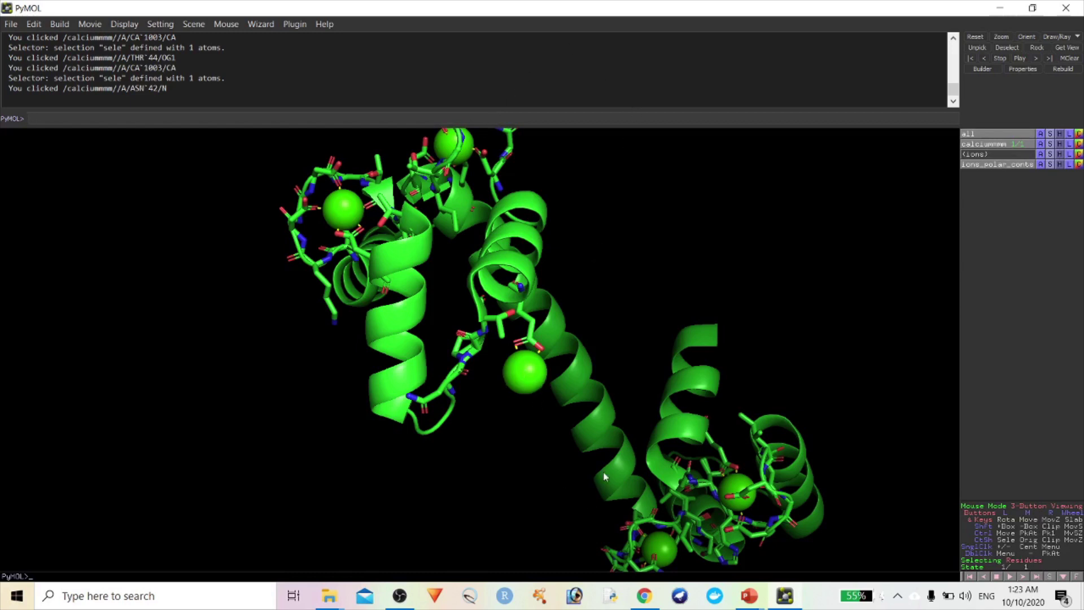
type("set sphere_scale, 0.25, (all)")
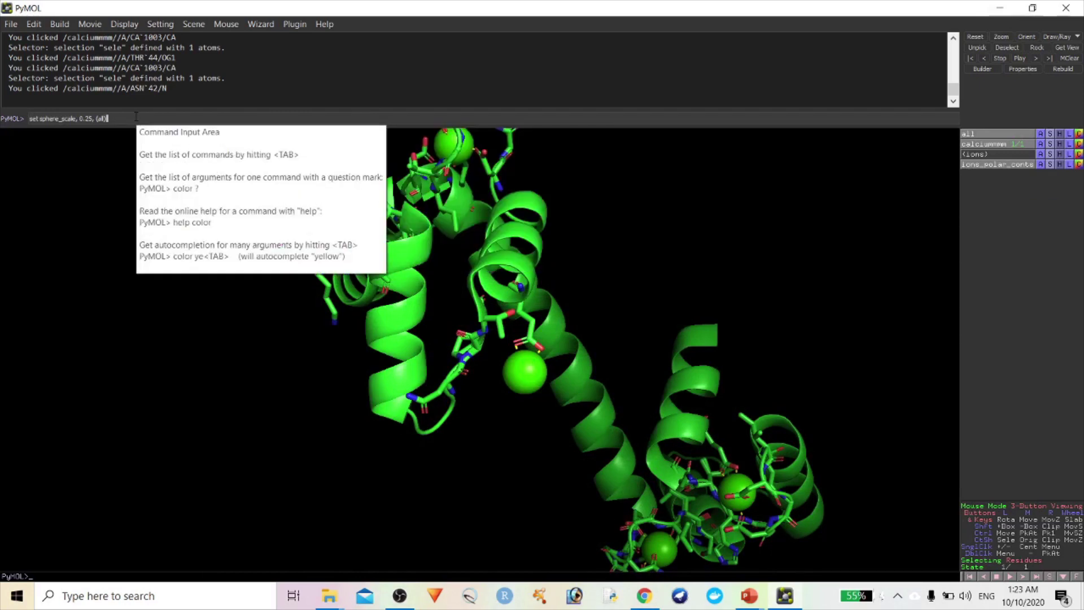
key("Return")
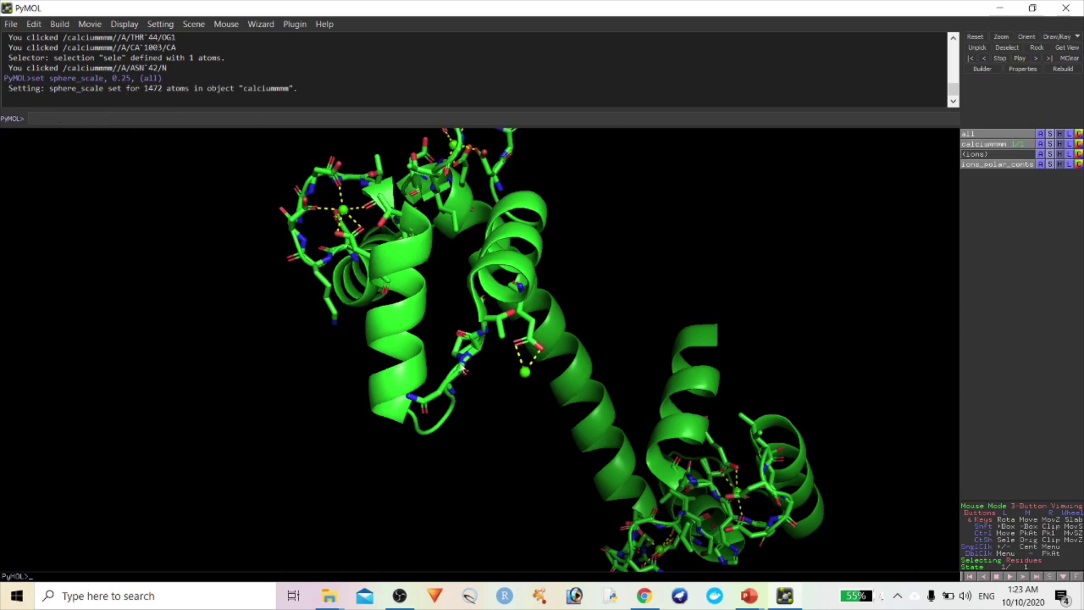
Step: Set the sphere scale to 0.5 for all atoms and inspect the contacts around the calcium ions up close
key("Up")
key("BackSpace")
key("BackSpace")
type("5")
key("Return")
right_click_drag(614, 246, 439, 366)
left_click_drag(370, 245, 359, 331)
left_click_drag(524, 309, 275, 409)
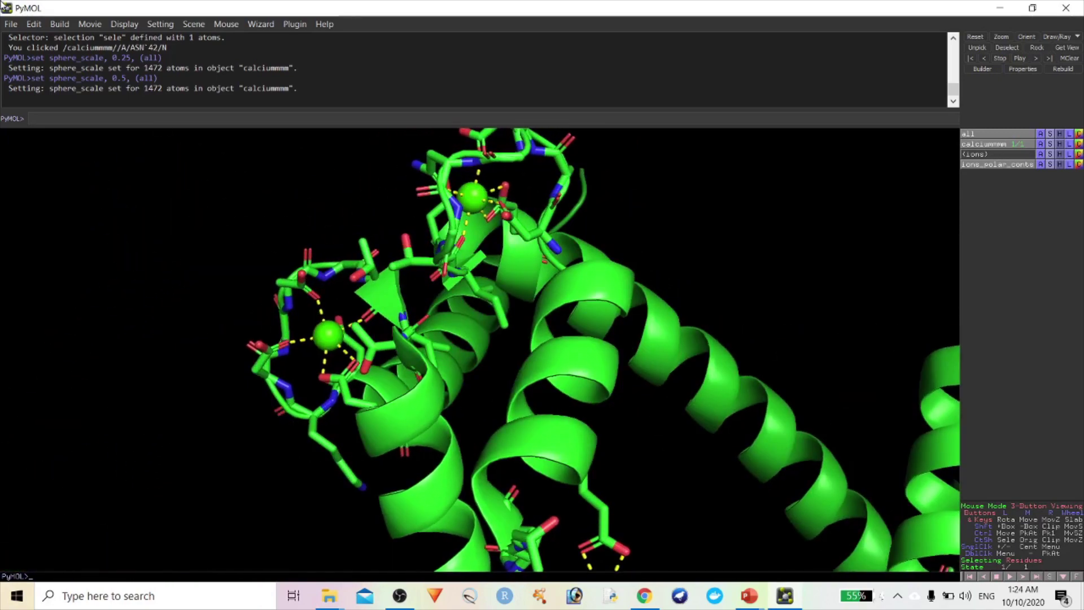
Step: Reinitialize everything and open the protein-protein PDB file from the docking folder on the Desktop
left_click(11, 23)
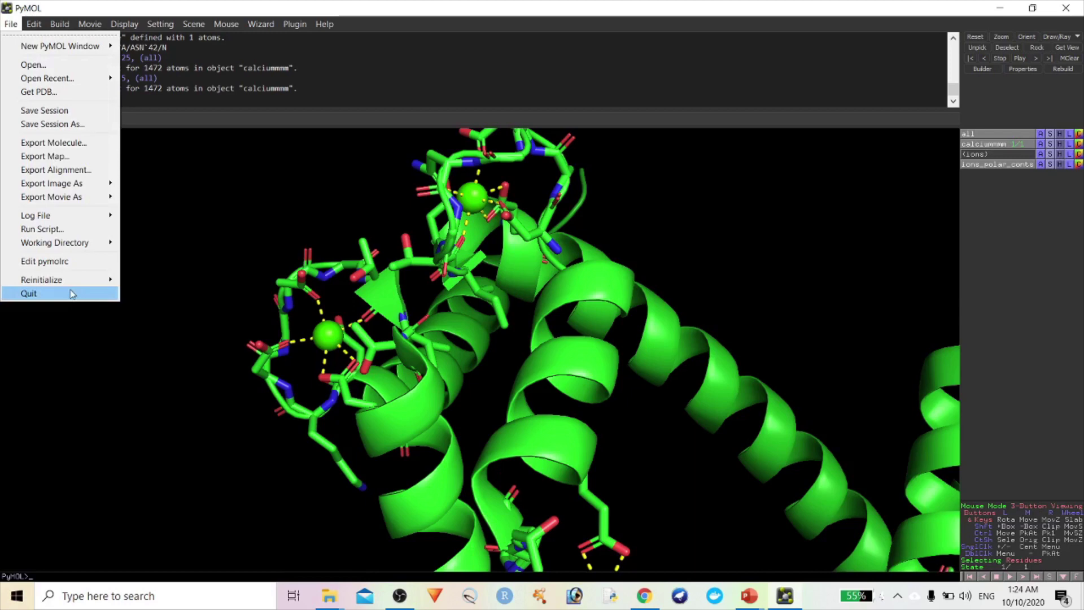
mouse_move(76, 289)
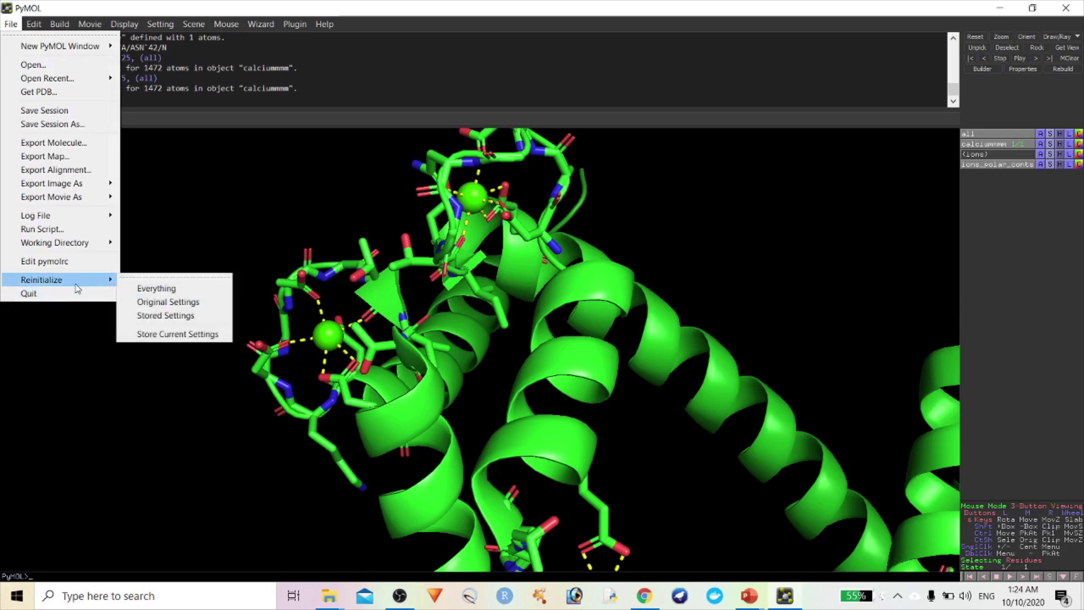
left_click(142, 289)
left_click(11, 24)
left_click(32, 65)
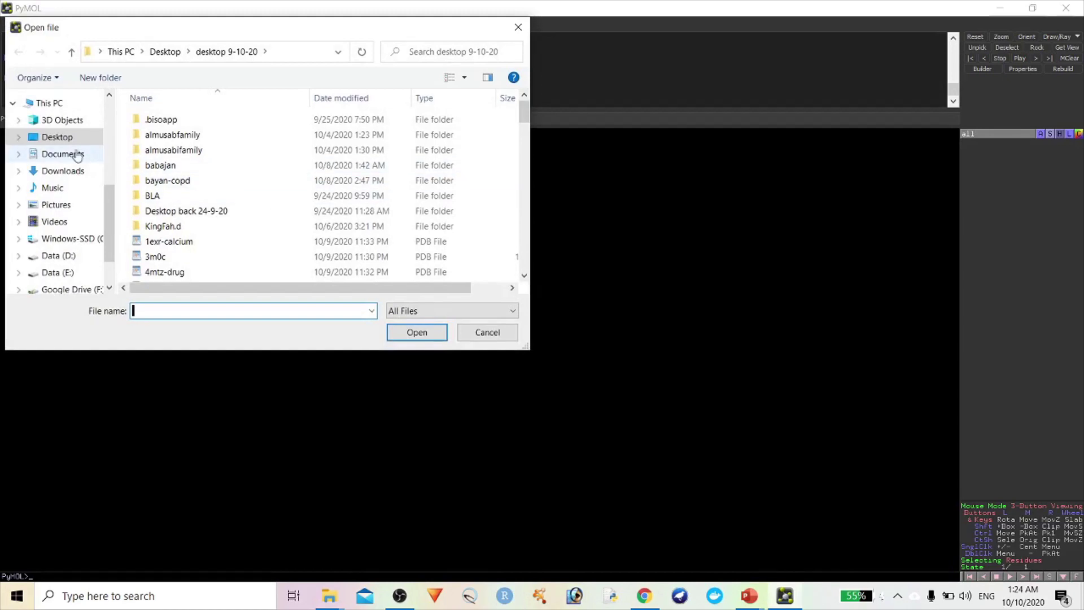
left_click(58, 137)
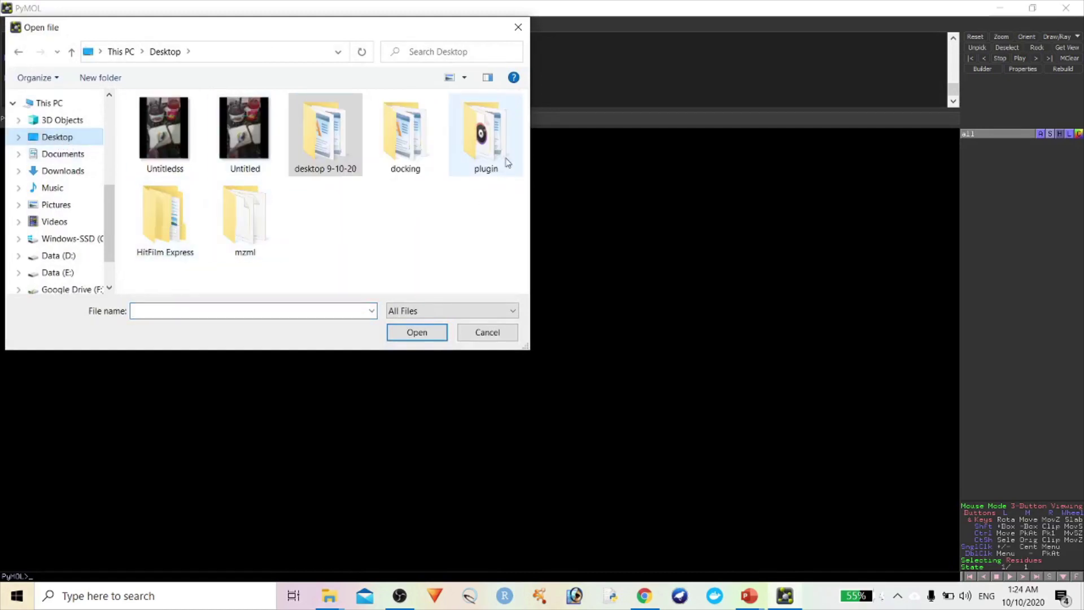
double_click(399, 159)
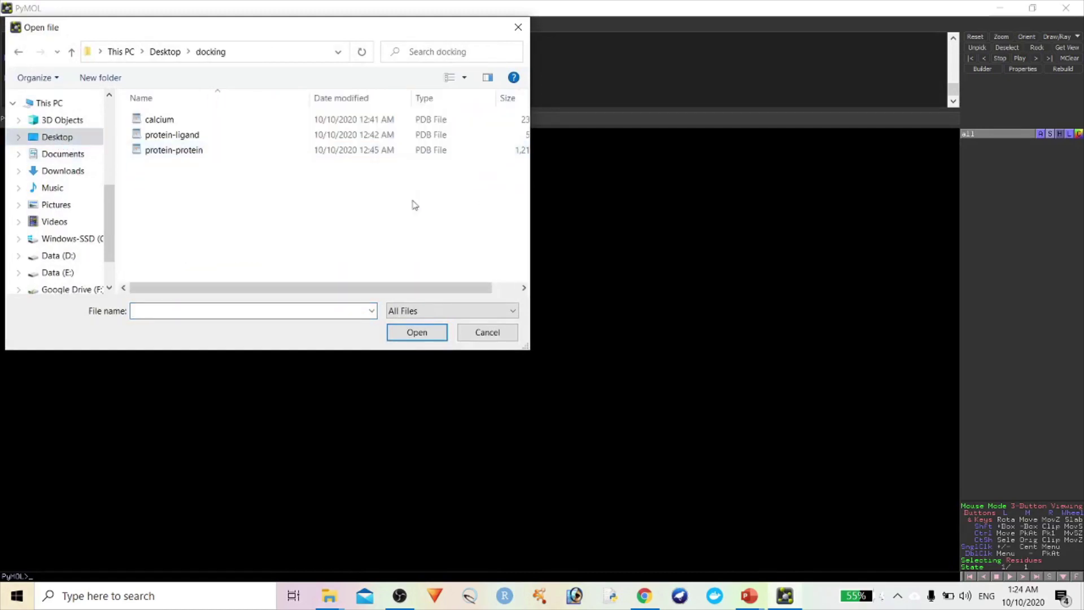
double_click(191, 151)
Step: Display the residue sequence of the protein-protein complex and select all residues of chain C
left_click_drag(291, 226, 541, 293)
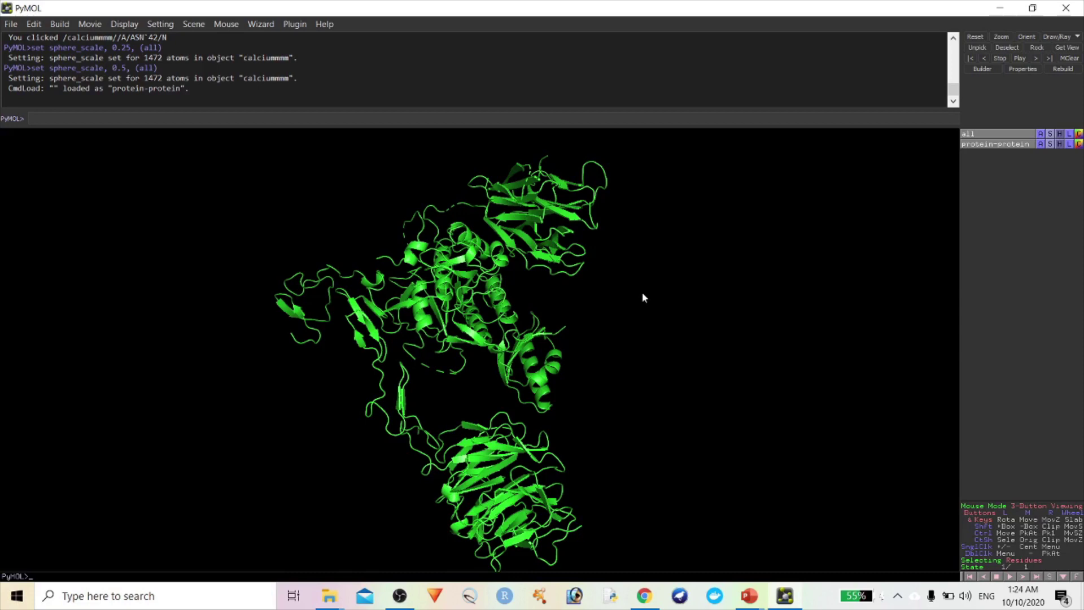
left_click_drag(769, 264, 770, 325)
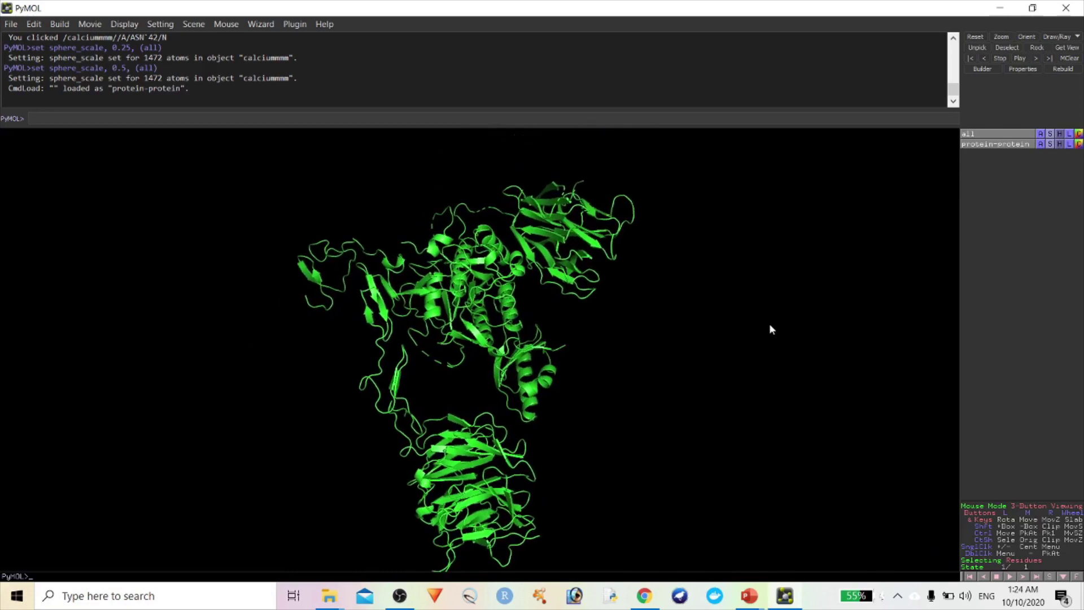
left_click(1051, 577)
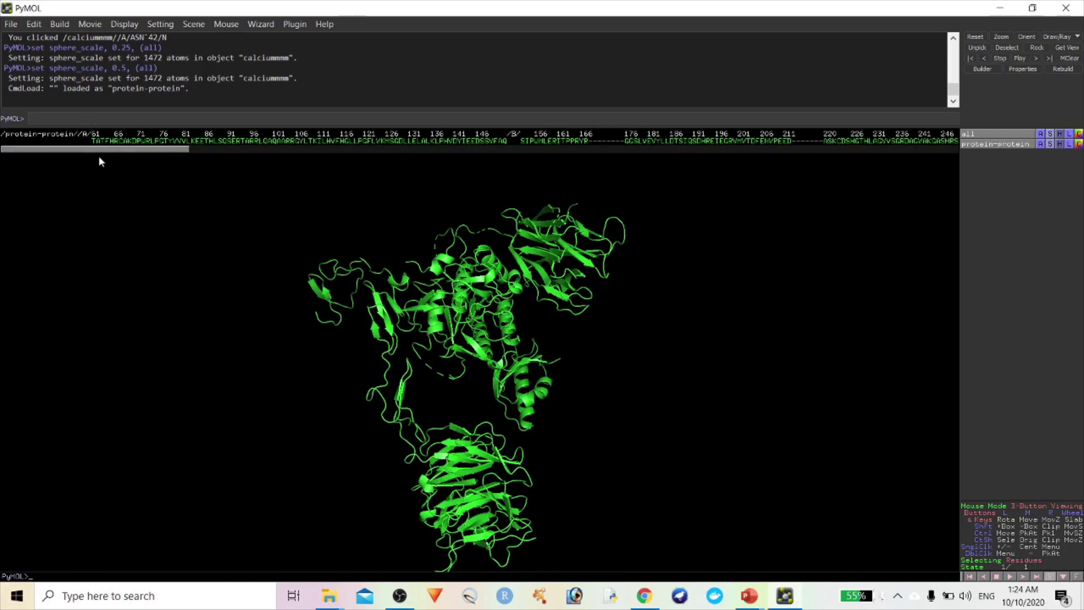
left_click_drag(103, 151, 2, 176)
left_click_drag(96, 150, 947, 268)
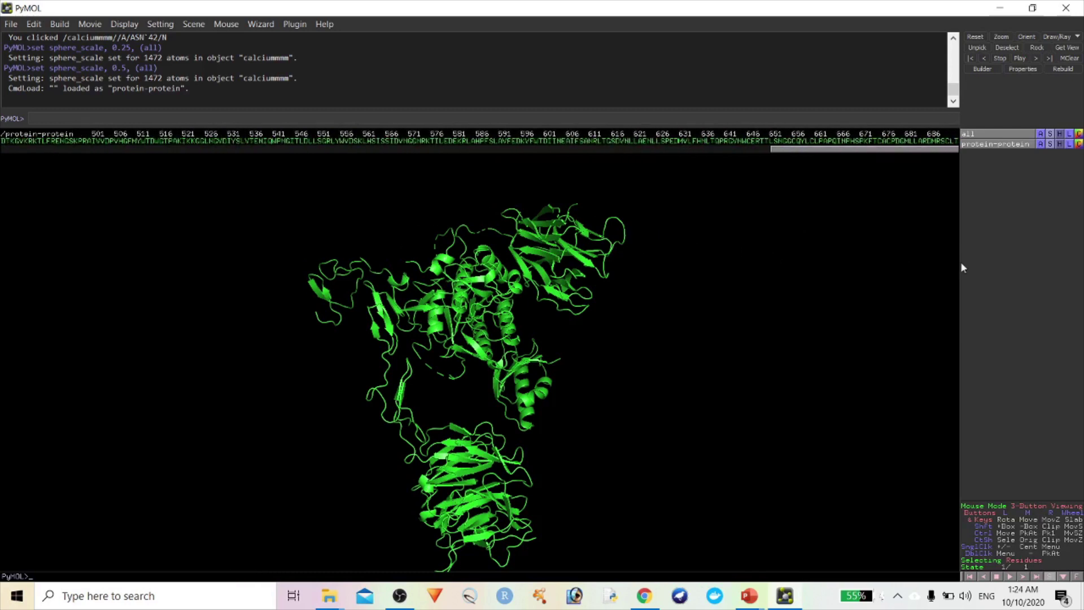
left_click_drag(956, 141, 447, 142)
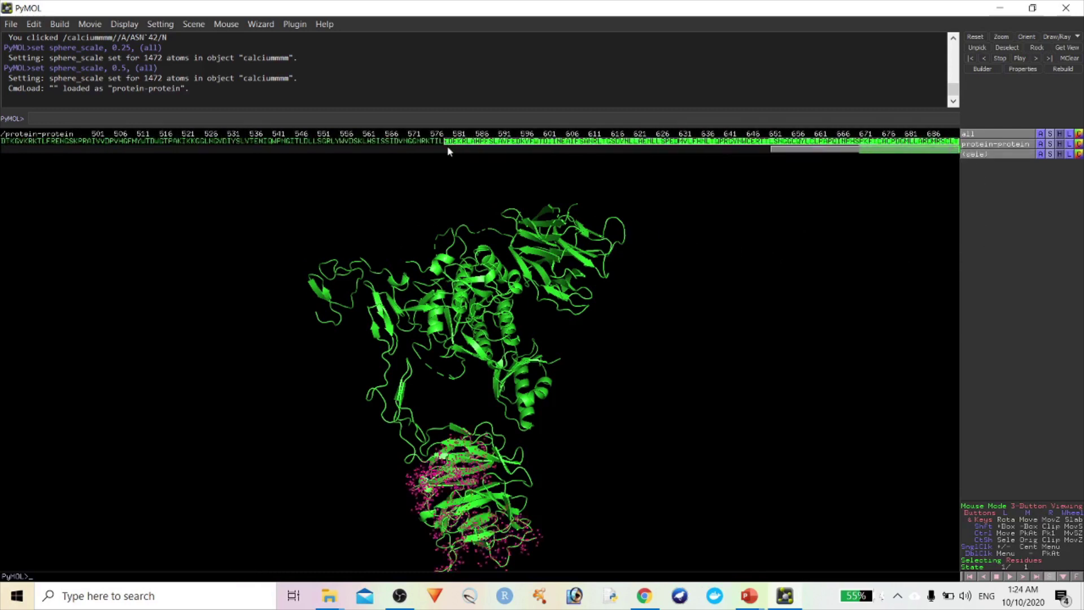
left_click_drag(785, 150, 515, 186)
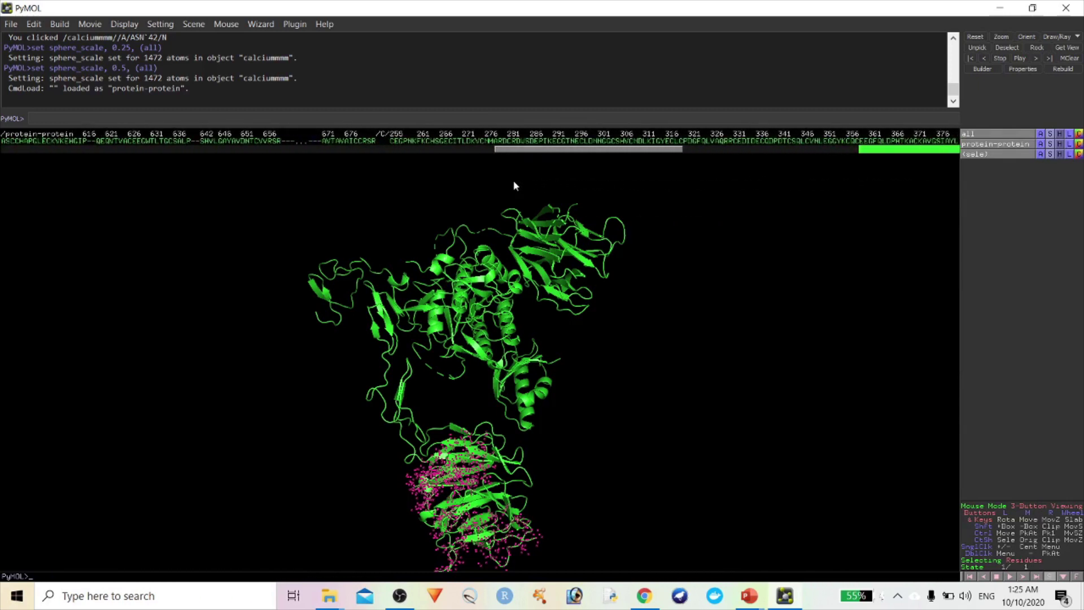
left_click(392, 145)
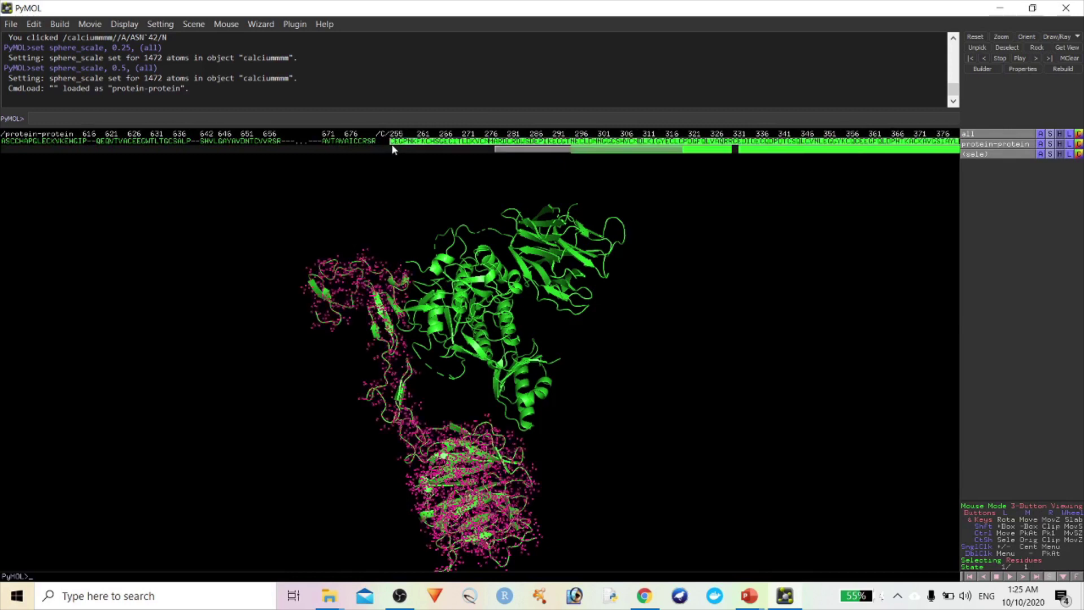
Step: Rename the chain C selection to LDLR
left_click(1040, 154)
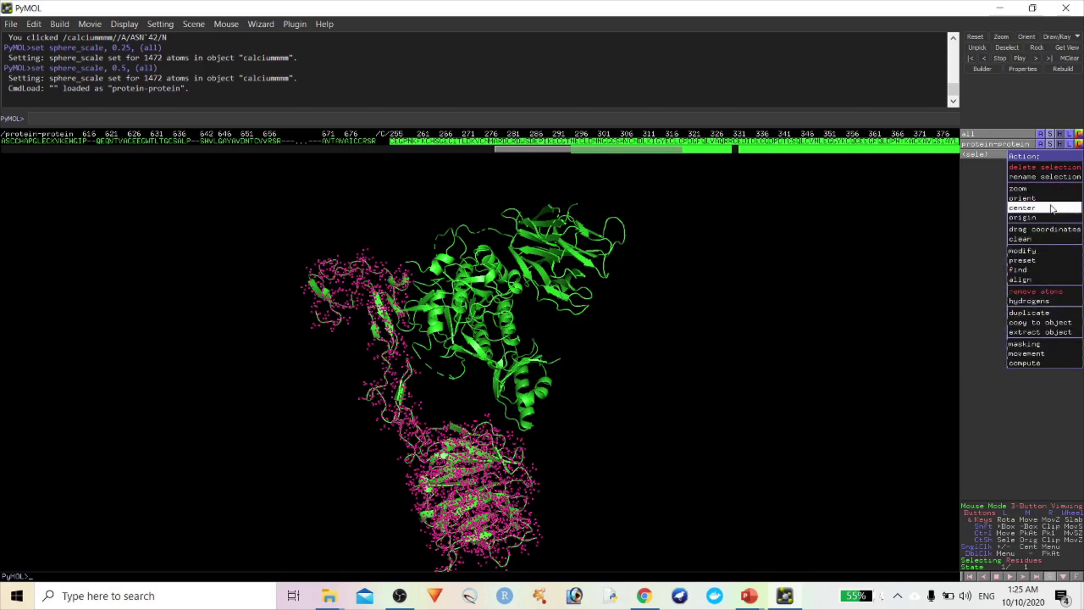
left_click(1054, 177)
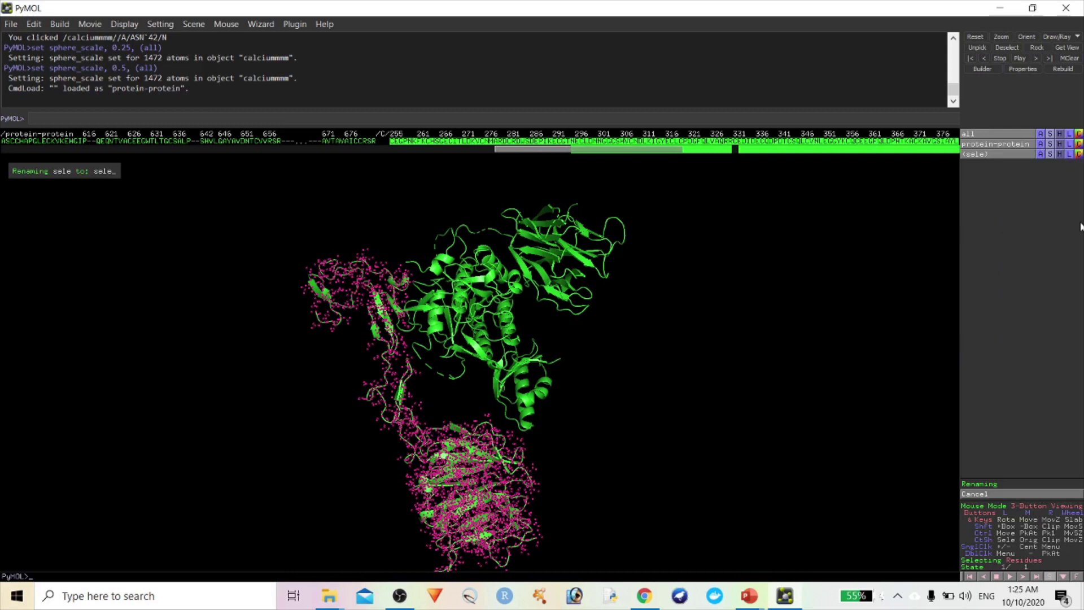
key("BackSpace")
key("BackSpace")
key("BackSpace")
key("BackSpace")
type("LDLR")
key("Return")
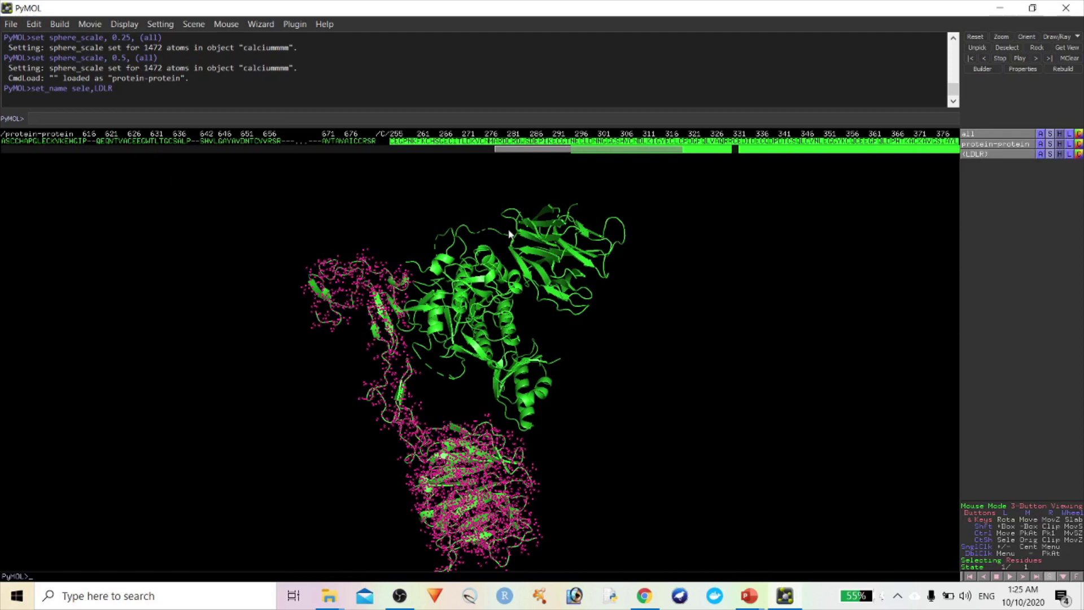
Step: Show sticks for whole residues of protein-protein within 5 of LDLR by editing the earlier calcium command
type("show sticks, byres calciummm within 5 of ions")
key("Left")
key("Left")
key("Left")
key("Left")
key("Left")
key("Left")
key("Left")
key("Left")
key("Left")
key("Left")
key("Left")
key("Left")
key("Left")
key("Left")
key("Left")
key("Left")
key("Left")
key("BackSpace")
key("BackSpace")
key("BackSpace")
key("BackSpace")
key("BackSpace")
key("BackSpace")
key("BackSpace")
key("BackSpace")
key("BackSpace")
type("protein")
key("End")
key("ctrl+z")
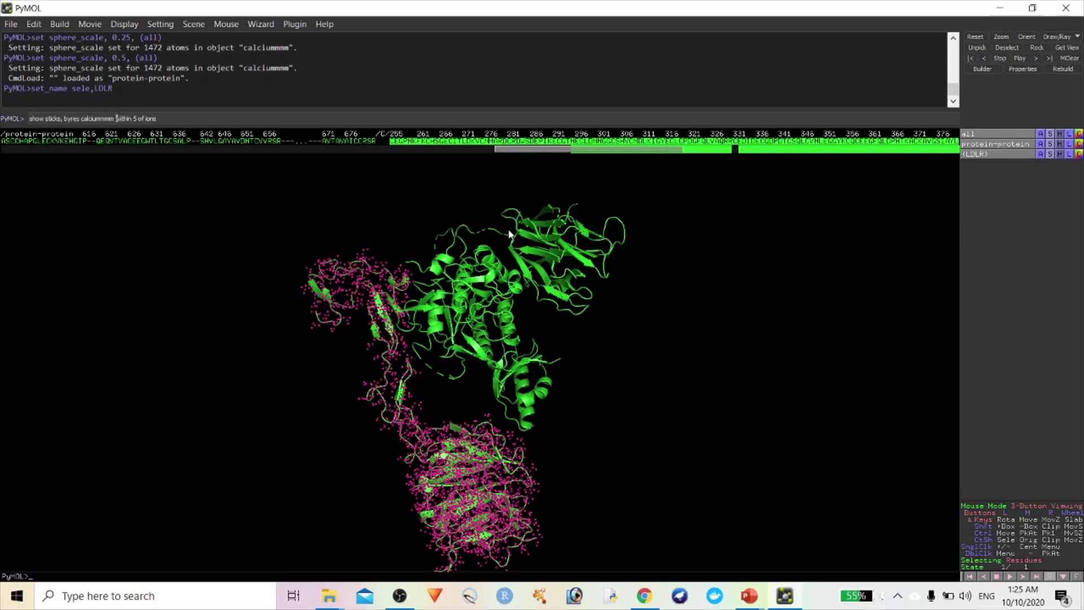
key("Left")
key("Left")
key("Left")
key("Left")
key("Left")
key("Left")
key("Left")
key("Left")
key("Left")
key("Left")
key("Left")
key("Left")
key("Left")
key("Left")
key("Left")
key("Left")
key("Left")
key("BackSpace")
key("BackSpace")
key("BackSpace")
key("BackSpace")
key("BackSpace")
key("BackSpace")
key("BackSpace")
key("BackSpace")
key("BackSpace")
type("protein-protein")
key("Return")
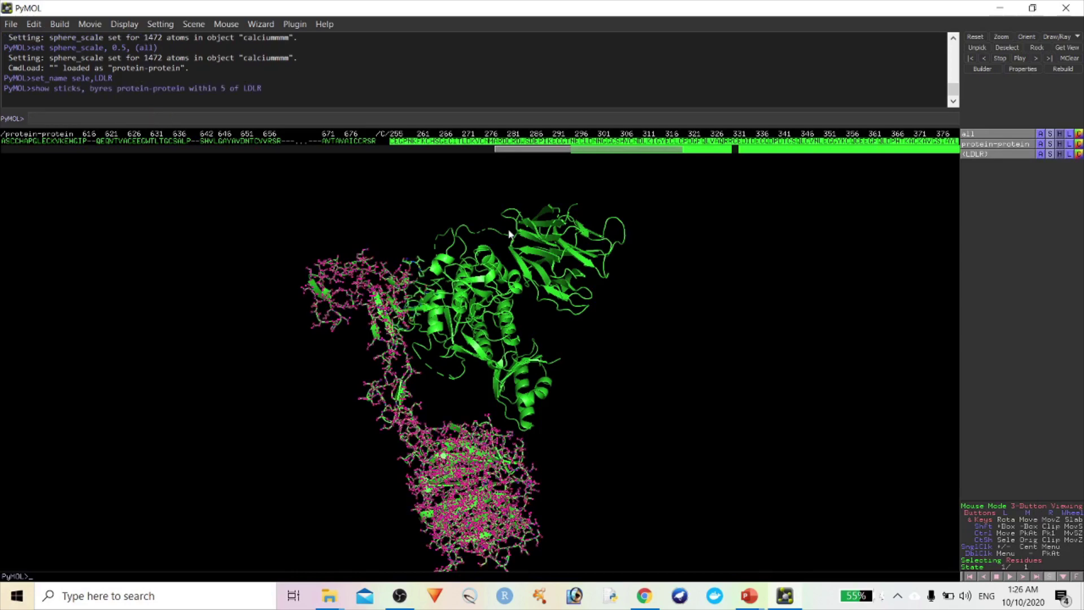
Step: Hide the sticks of the LDLR selection
right_click_drag(699, 365, 480, 440)
left_click_drag(480, 441, 455, 361)
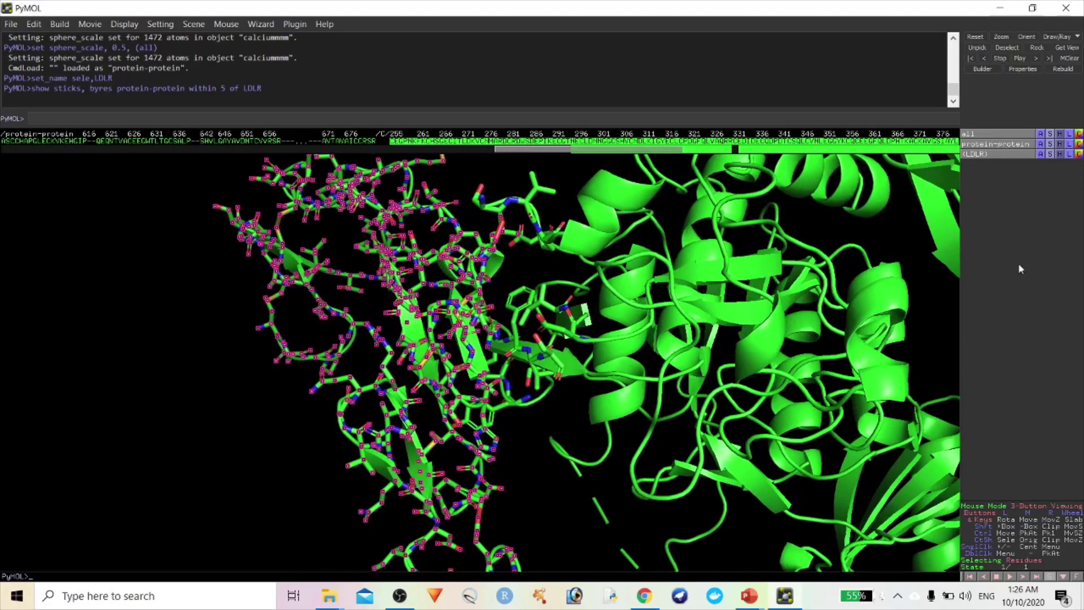
left_click(1060, 154)
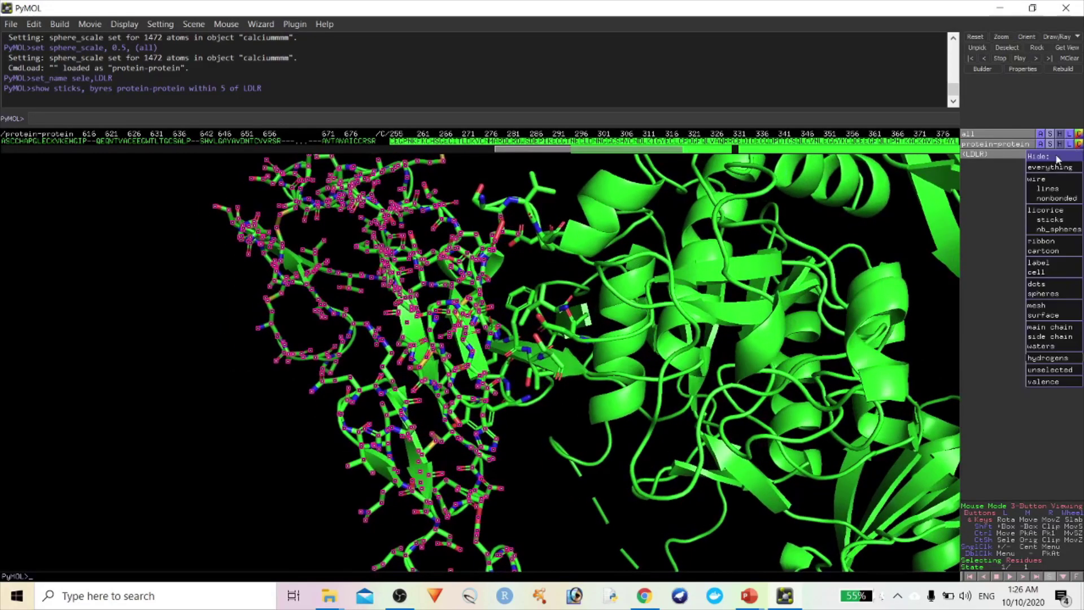
left_click(1050, 220)
Step: Color the protein-protein object by chain
left_click_drag(934, 260, 832, 310)
right_click_drag(832, 310, 931, 176)
right_click_drag(648, 260, 578, 271)
left_click_drag(577, 271, 522, 274)
right_click_drag(523, 274, 1078, 197)
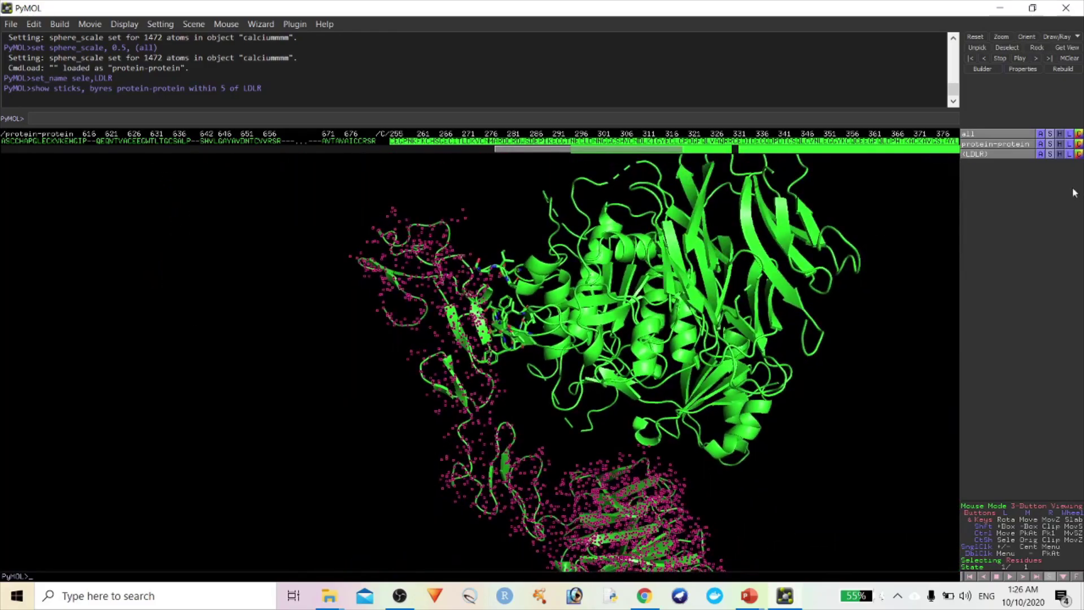
left_click(1078, 145)
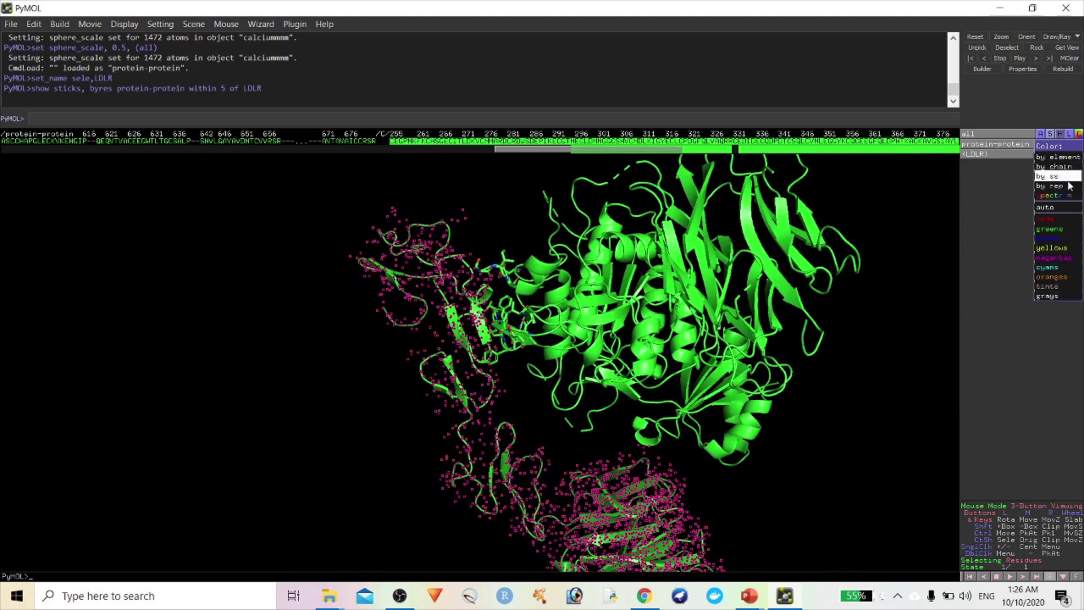
mouse_move(1037, 169)
left_click(1005, 169)
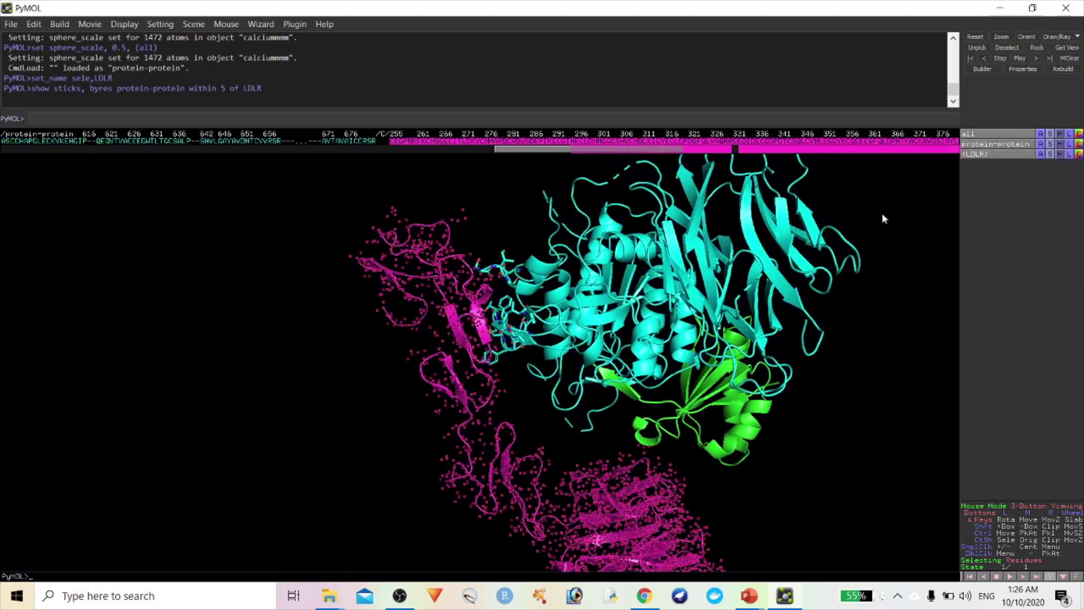
Step: Select the chain B interface residues shown as sticks, including Tyr374, Val380, Phe379, Ile369 and Asp367
right_click_drag(883, 302, 494, 339)
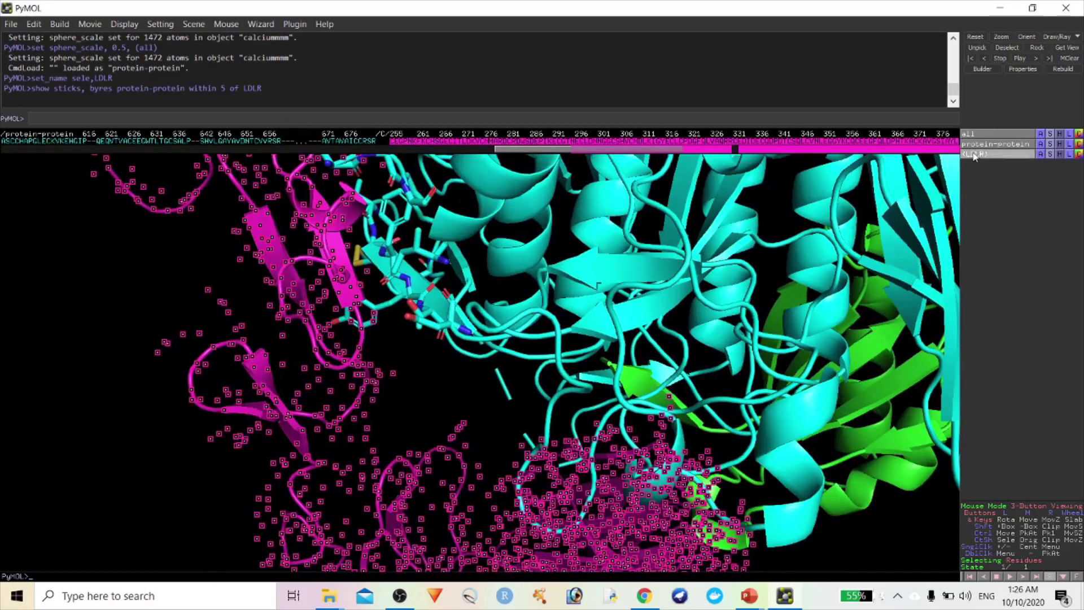
left_click(508, 316)
left_click_drag(523, 298, 540, 339)
left_click(541, 338)
right_click_drag(540, 338, 539, 401)
middle_click_drag(600, 325, 551, 345)
left_click(552, 346)
left_click(525, 348)
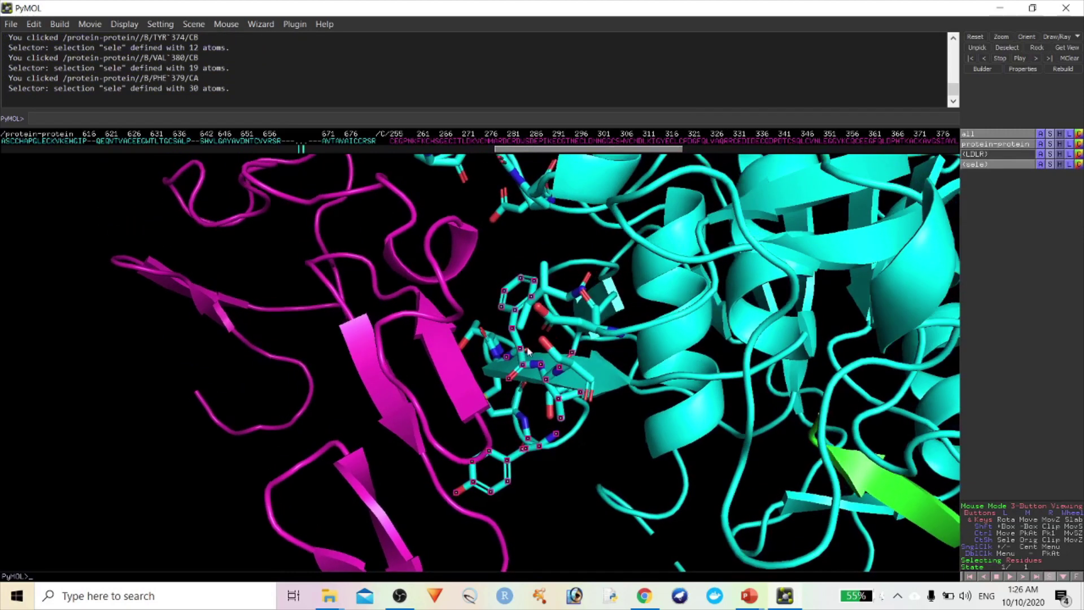
left_click(542, 294)
left_click(563, 349)
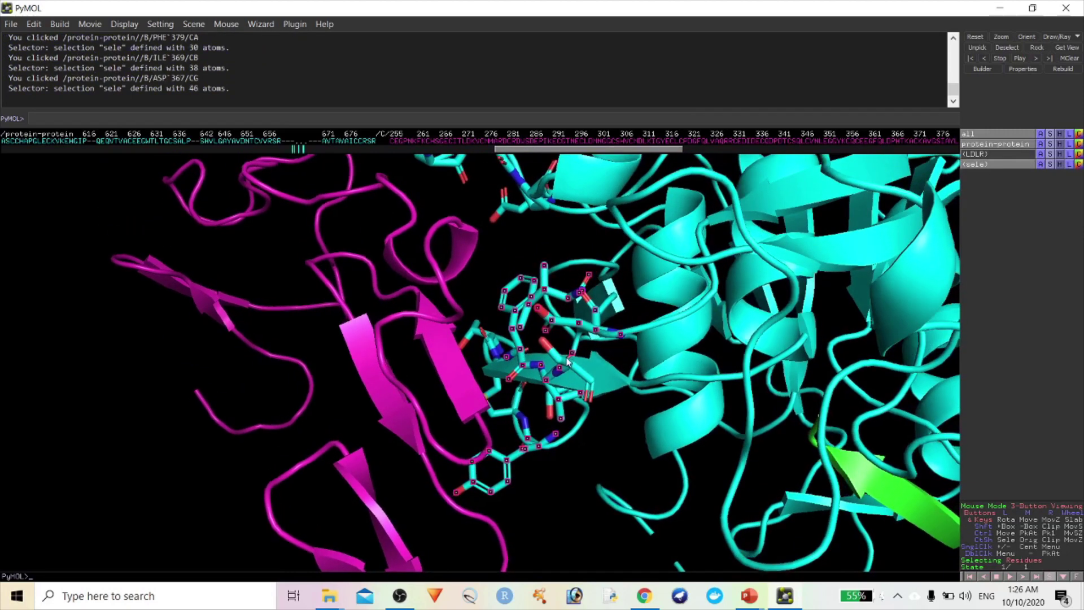
Step: Add the remaining chain B stick residues facing LDLR to the selection, including Ser372, Cys378 and Thr377
middle_click_drag(520, 233, 507, 294)
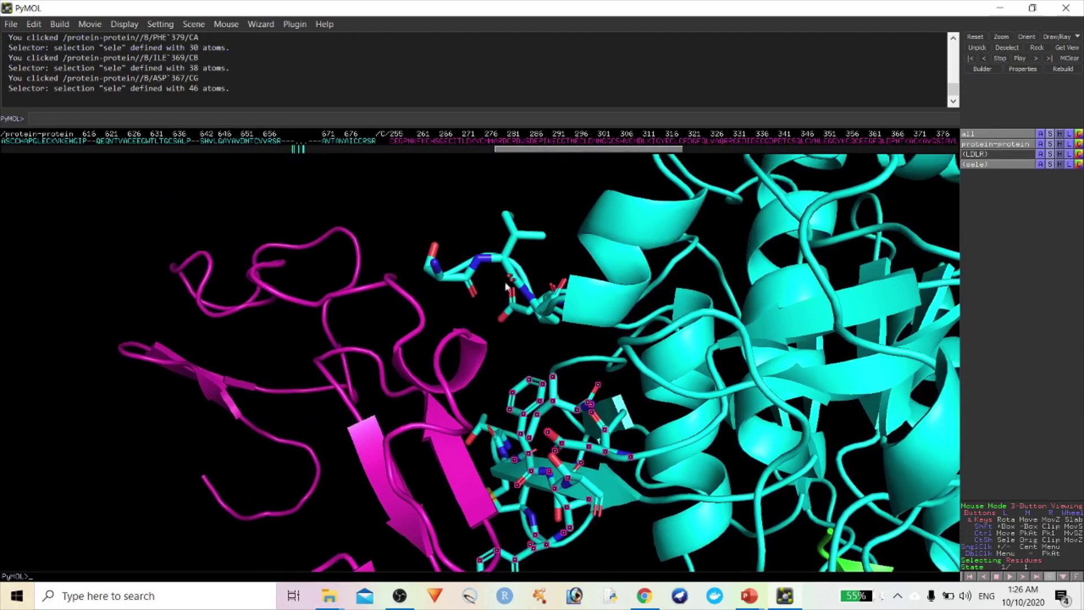
left_click_drag(520, 289, 535, 302)
left_click(540, 306)
left_click(541, 306)
left_click(537, 256)
left_click_drag(537, 255, 547, 259)
left_click(563, 287)
left_click_drag(546, 310, 474, 417)
left_click(481, 339)
left_click(407, 349)
left_click(401, 345)
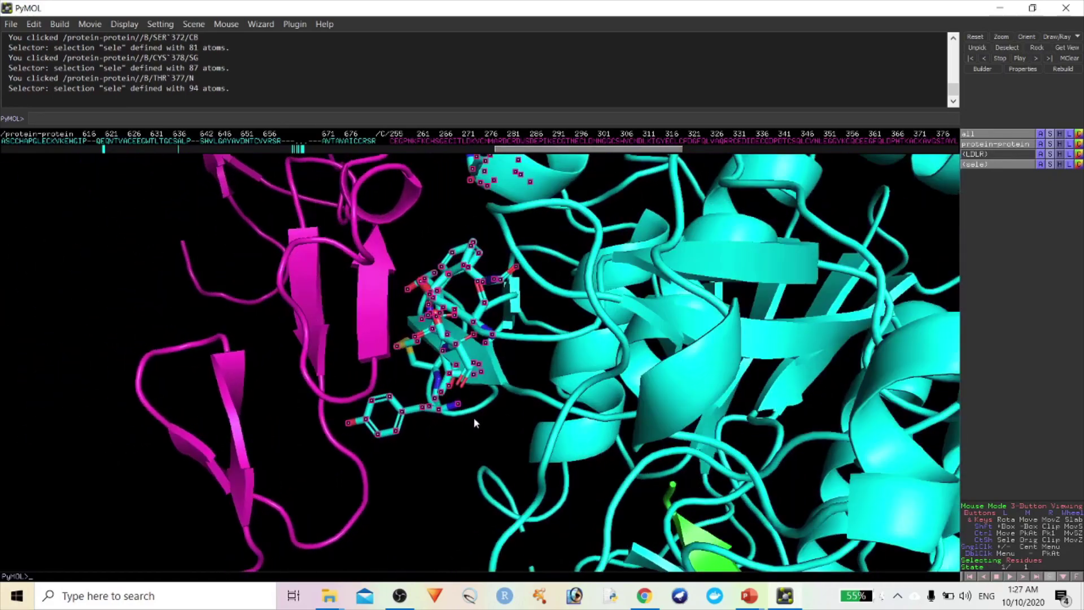
Step: Rename the selection of chain B interface residues to activesite
left_click_drag(529, 331, 559, 305)
left_click(1041, 164)
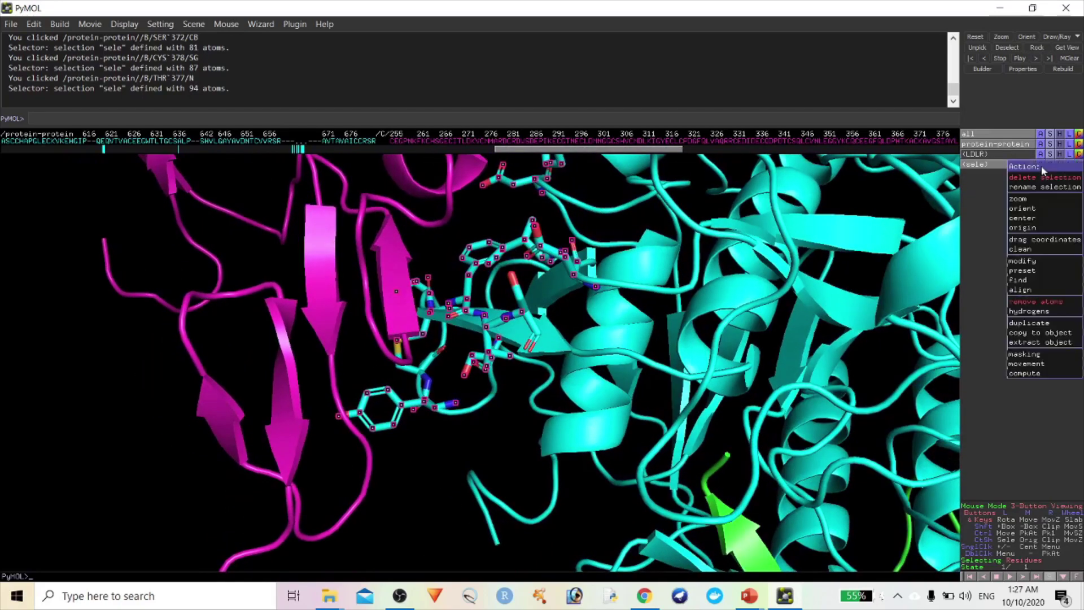
left_click(1038, 187)
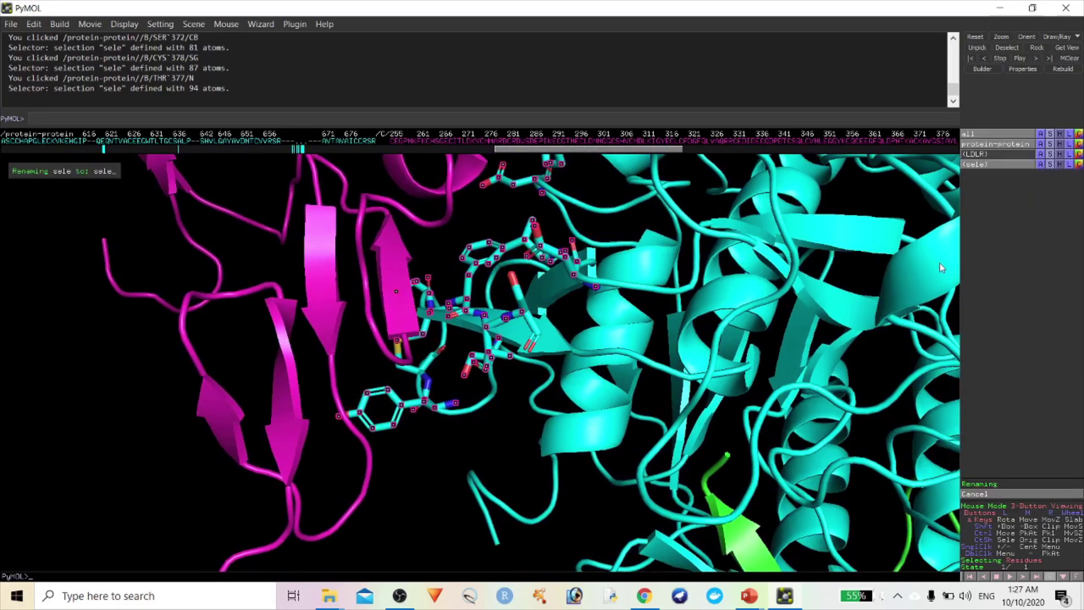
key("BackSpace")
key("BackSpace")
key("BackSpace")
type("activesite")
key("Return")
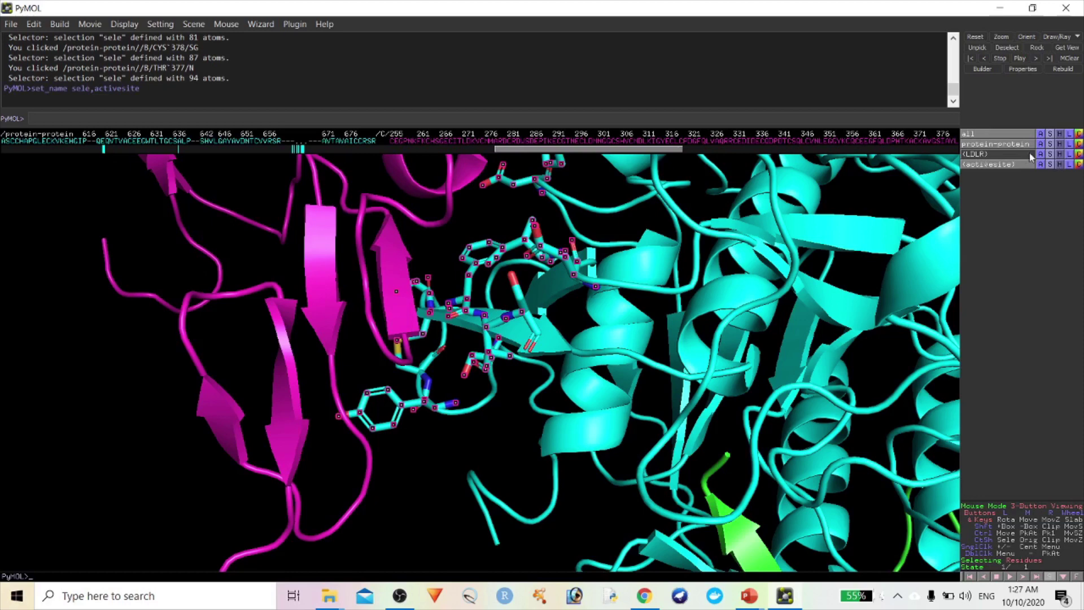
Step: Find the polar contacts from the LDLR selection to other atoms in the object, with the activesite selection markers turned off
left_click(988, 168)
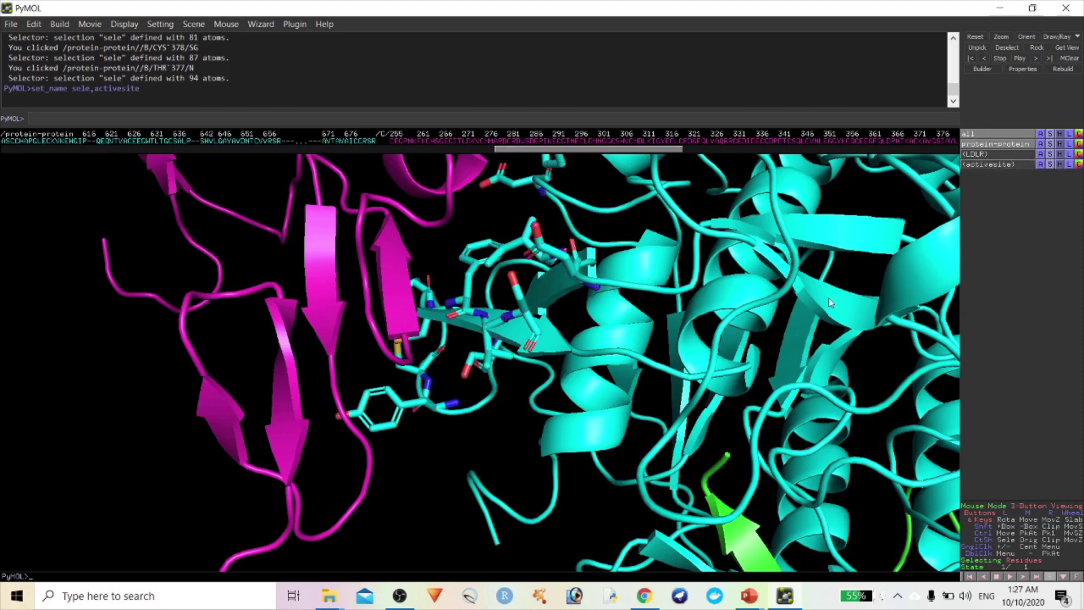
left_click(987, 164)
left_click(986, 155)
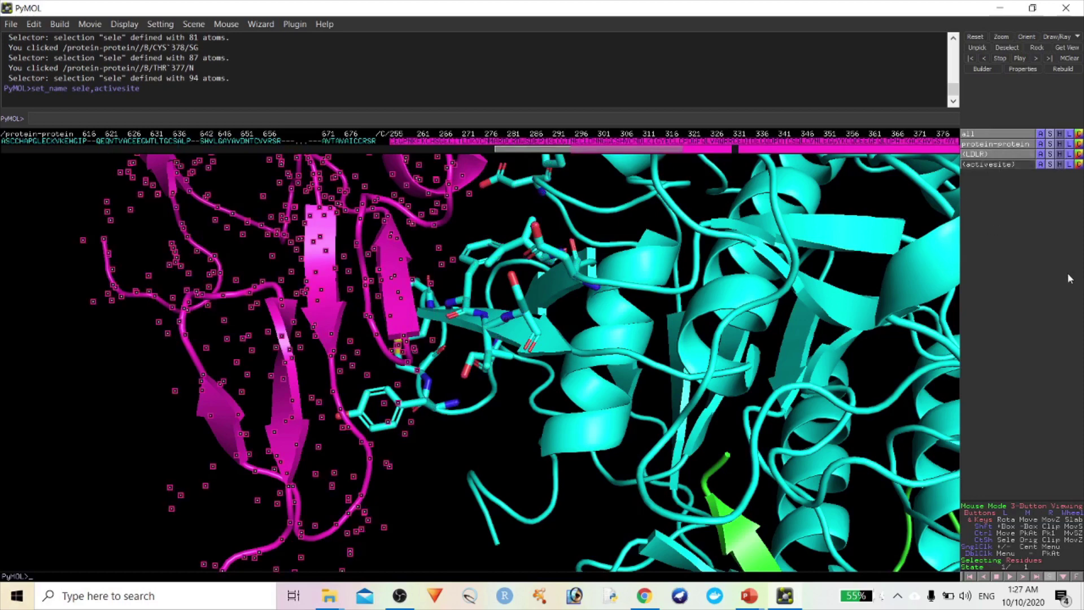
right_click_drag(421, 438, 480, 374)
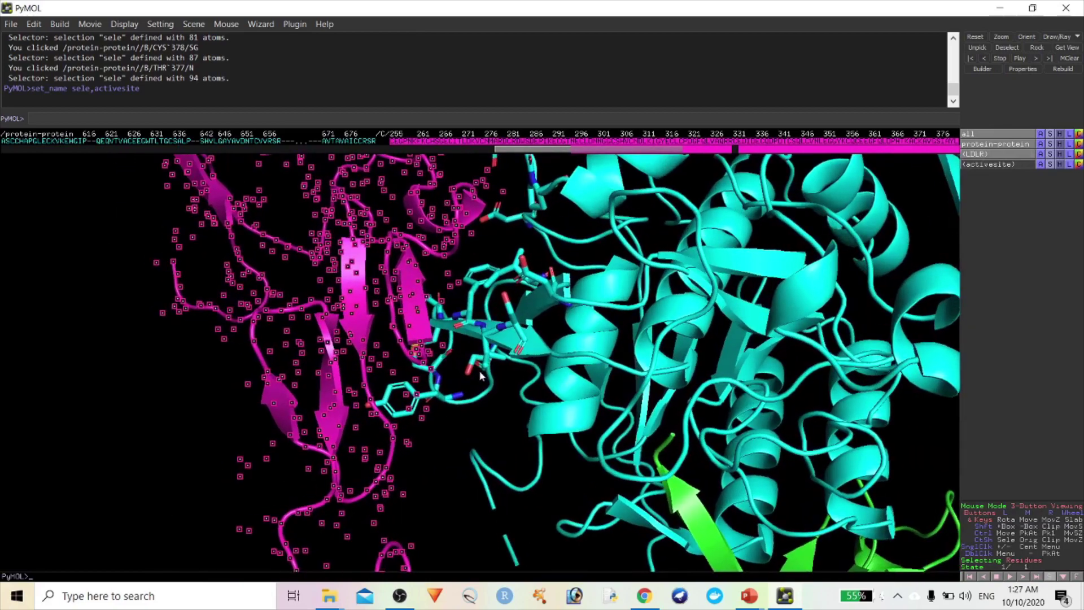
left_click(1041, 155)
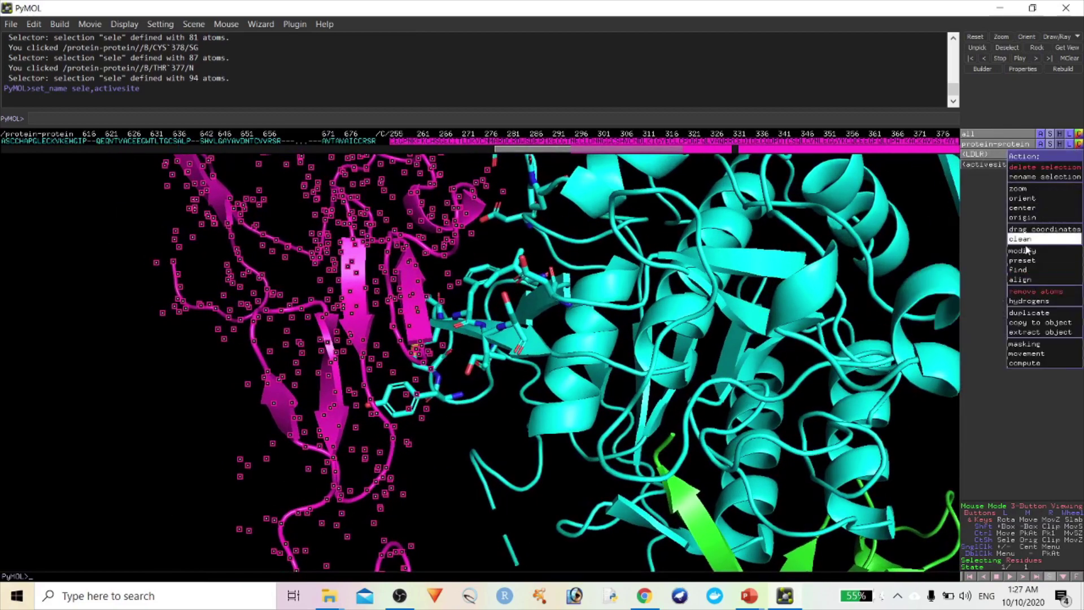
mouse_move(1021, 270)
mouse_move(967, 274)
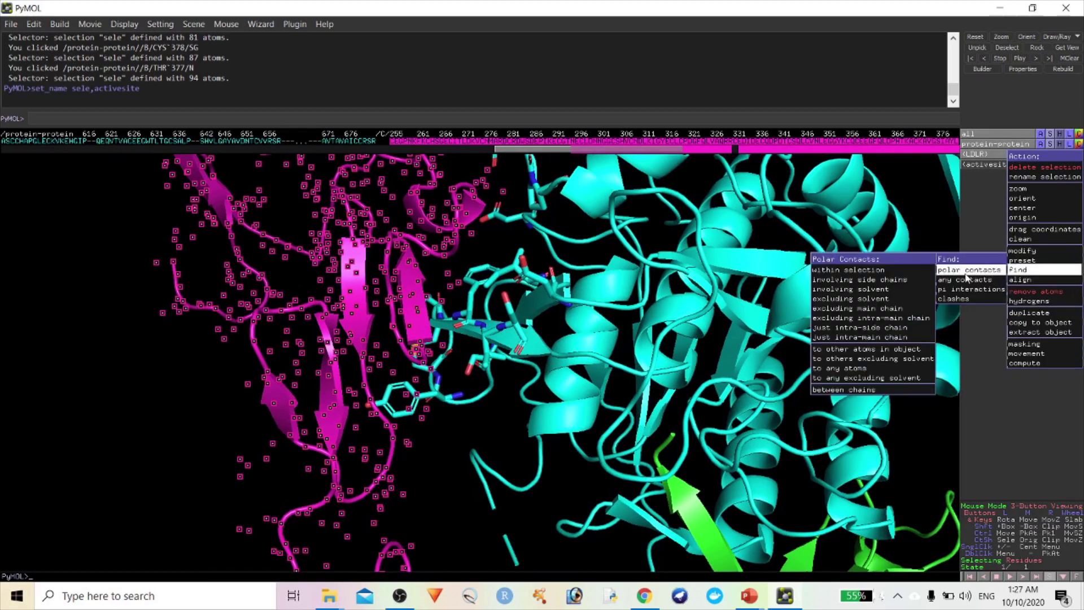
left_click(873, 350)
scroll(407, 248, "down", 5)
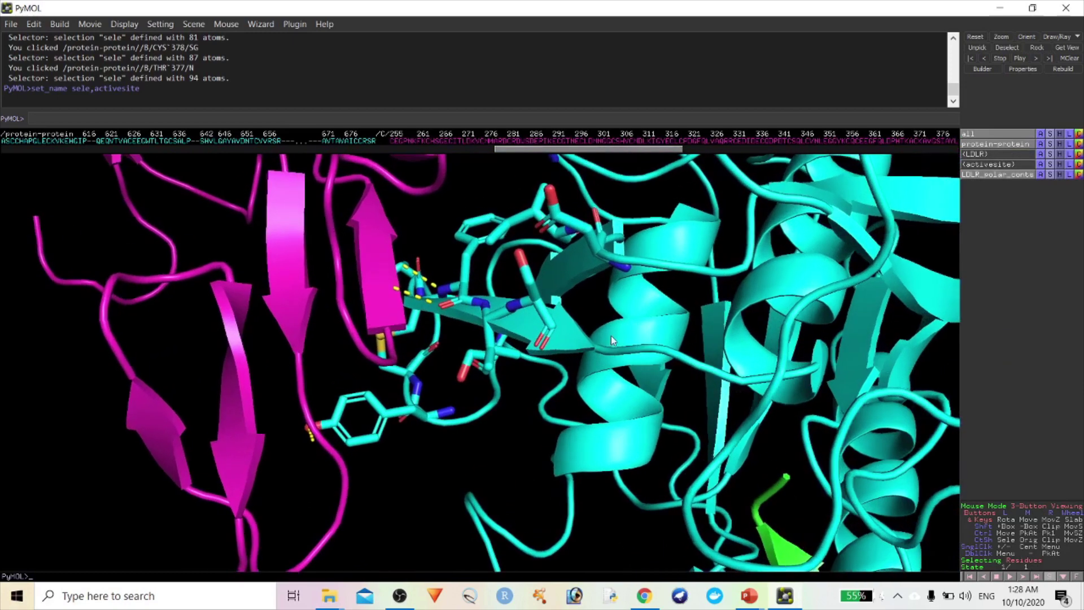
Step: Hide the line representation of the LDLR selection with its selection markers turned on
left_click_drag(407, 247, 484, 432)
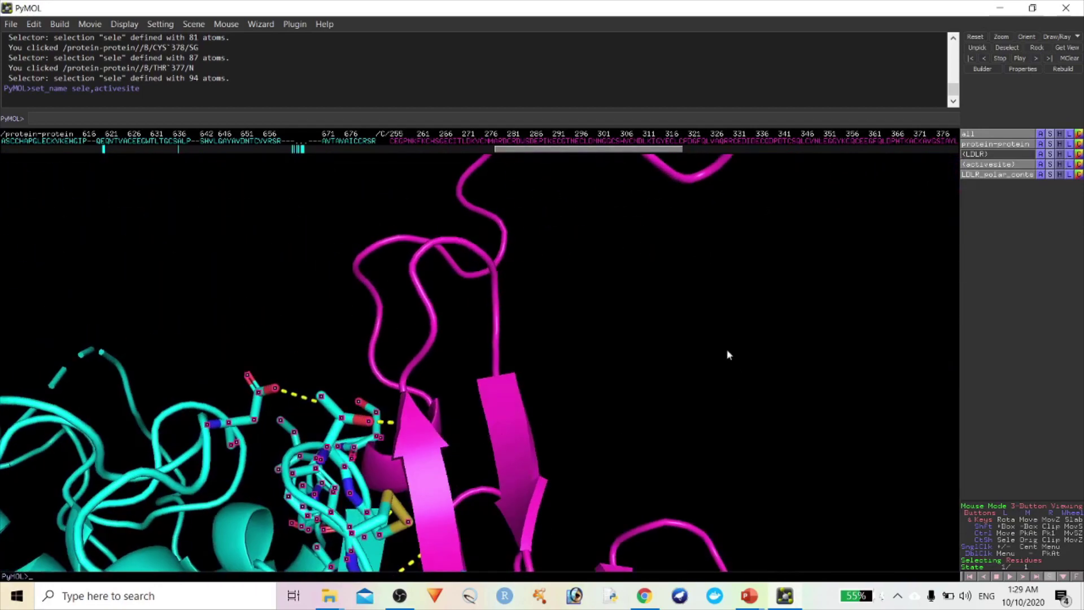
left_click_drag(731, 366, 696, 175)
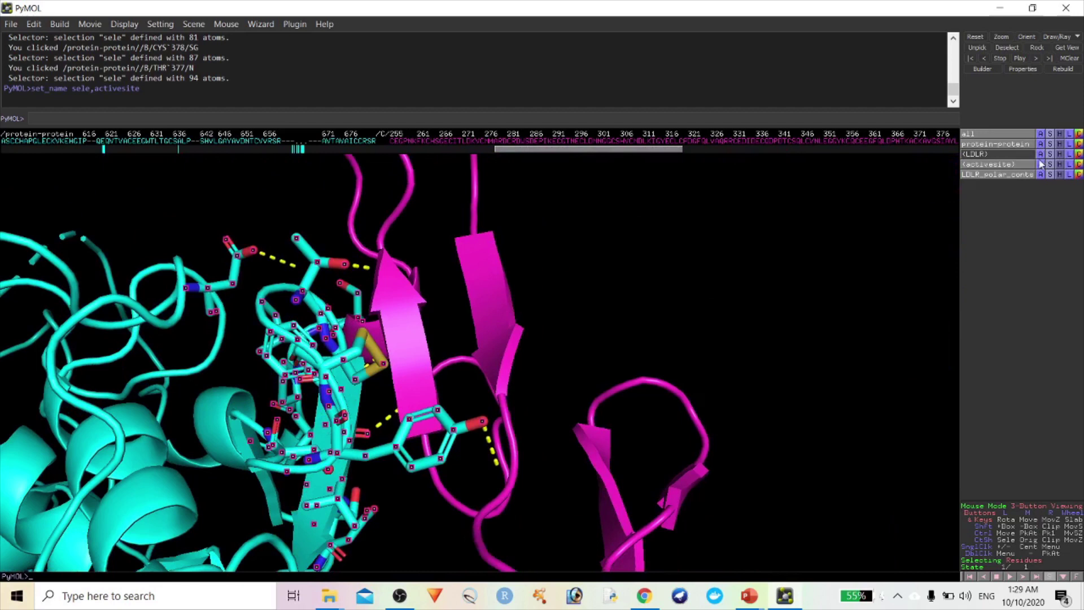
left_click(1005, 155)
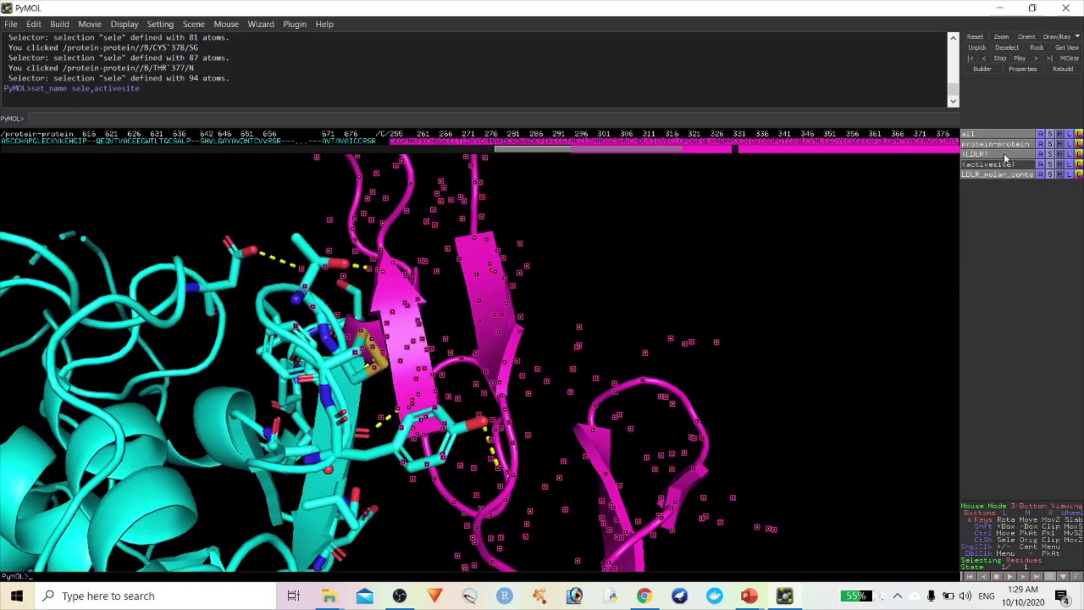
left_click(1061, 156)
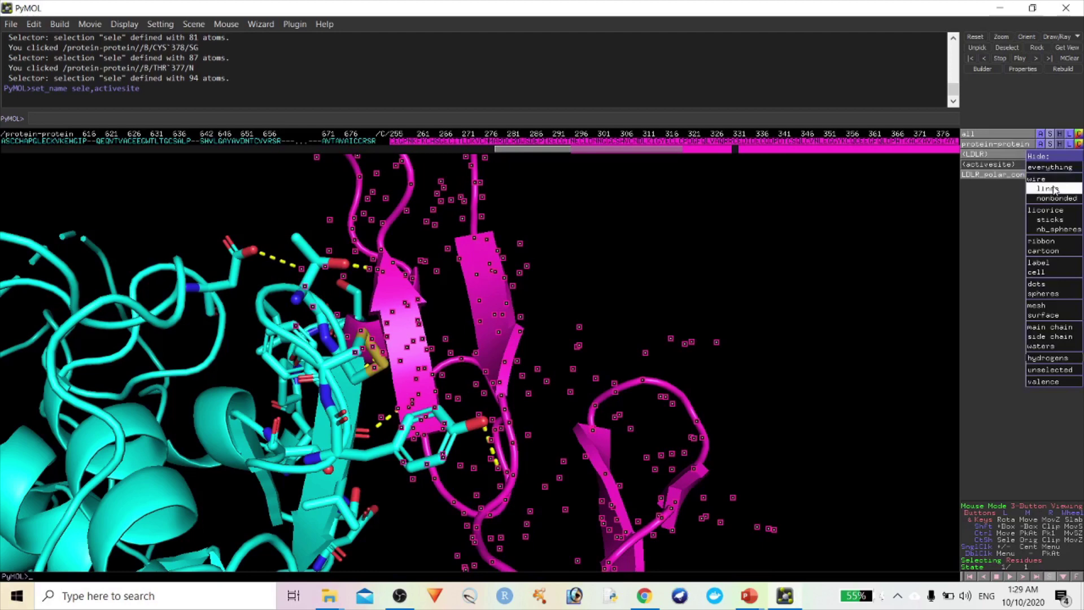
left_click(1050, 188)
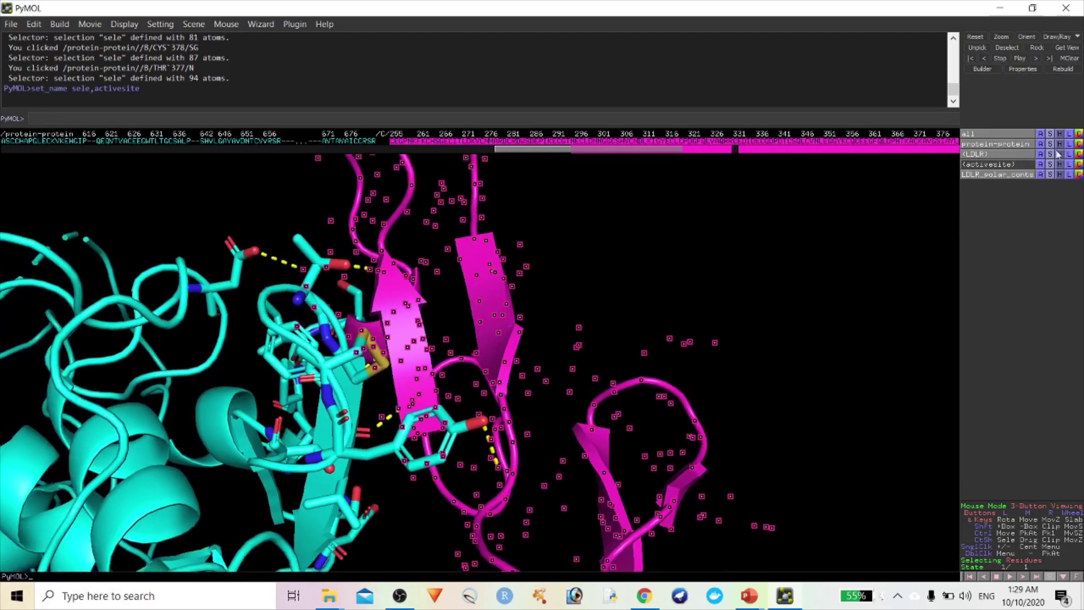
Step: Show the protein-protein object as wire in addition to its cartoon and turn off the LDLR selection markers
left_click(1050, 145)
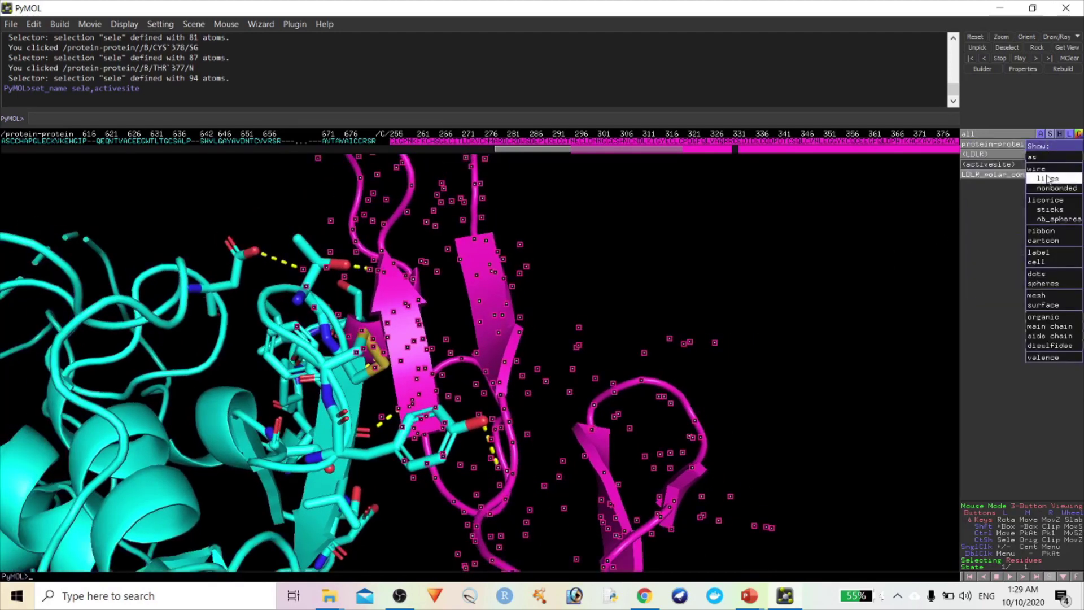
left_click(1045, 166)
right_click_drag(743, 293, 891, 194)
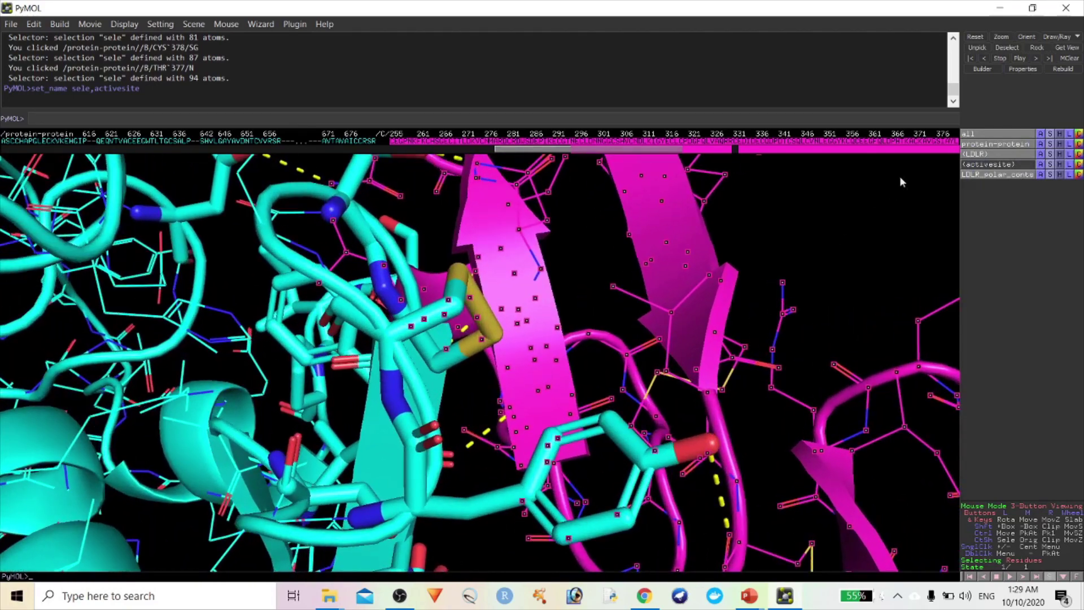
left_click(983, 163)
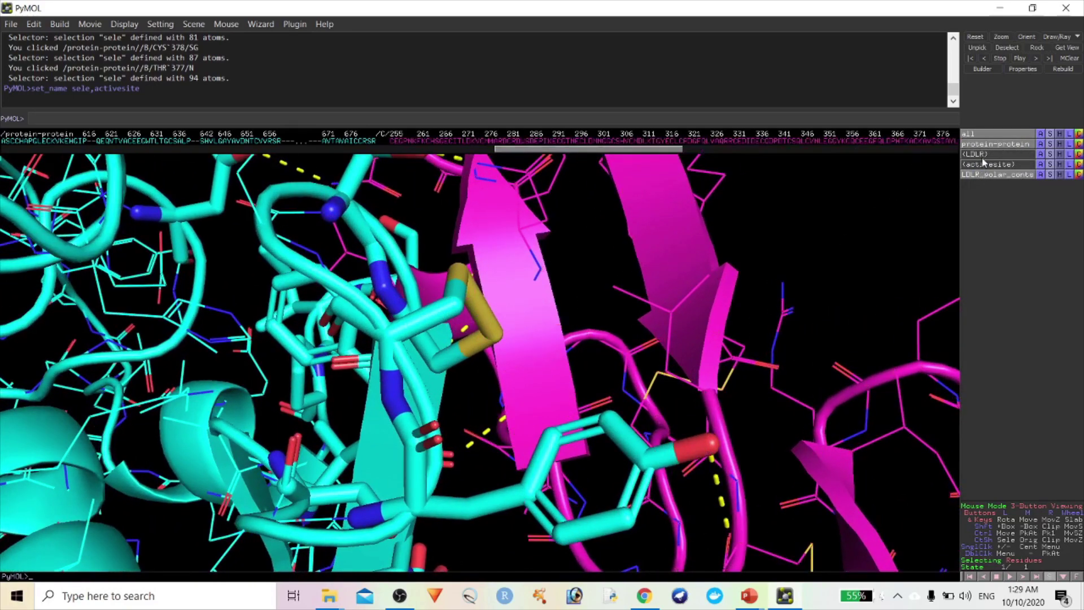
left_click_drag(695, 293, 508, 316)
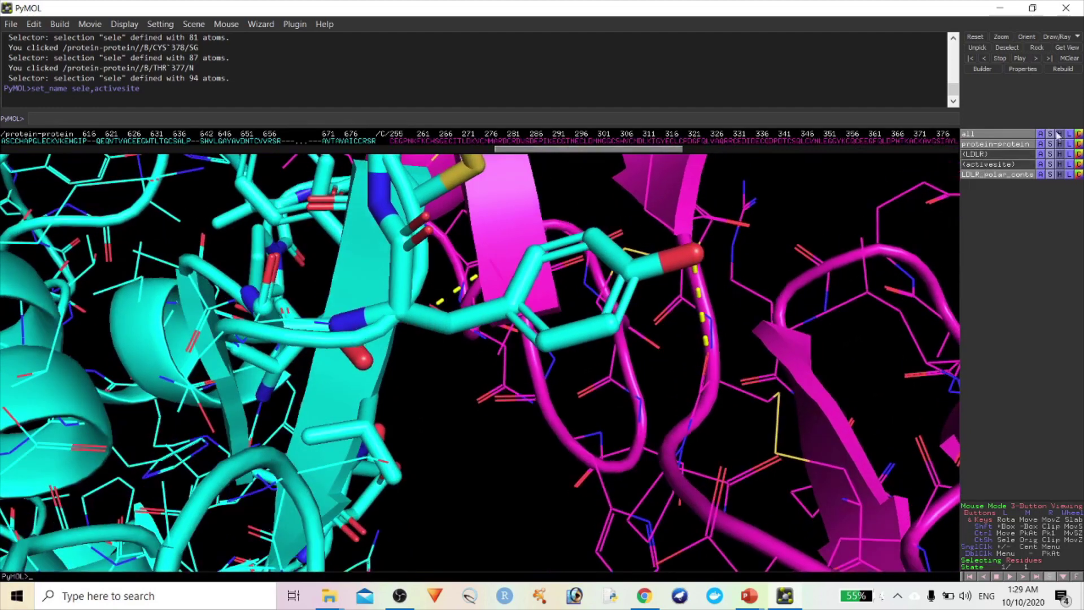
Step: Hide the cartoon representation for all objects
left_click(1062, 135)
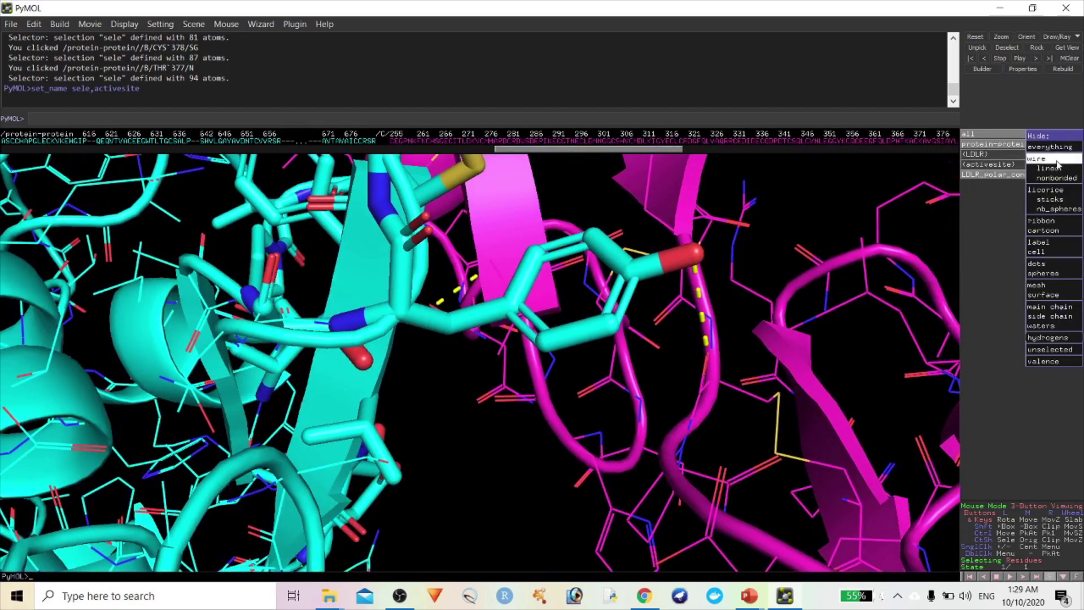
left_click(1043, 230)
right_click_drag(796, 316, 795, 293)
left_click_drag(796, 293, 548, 292)
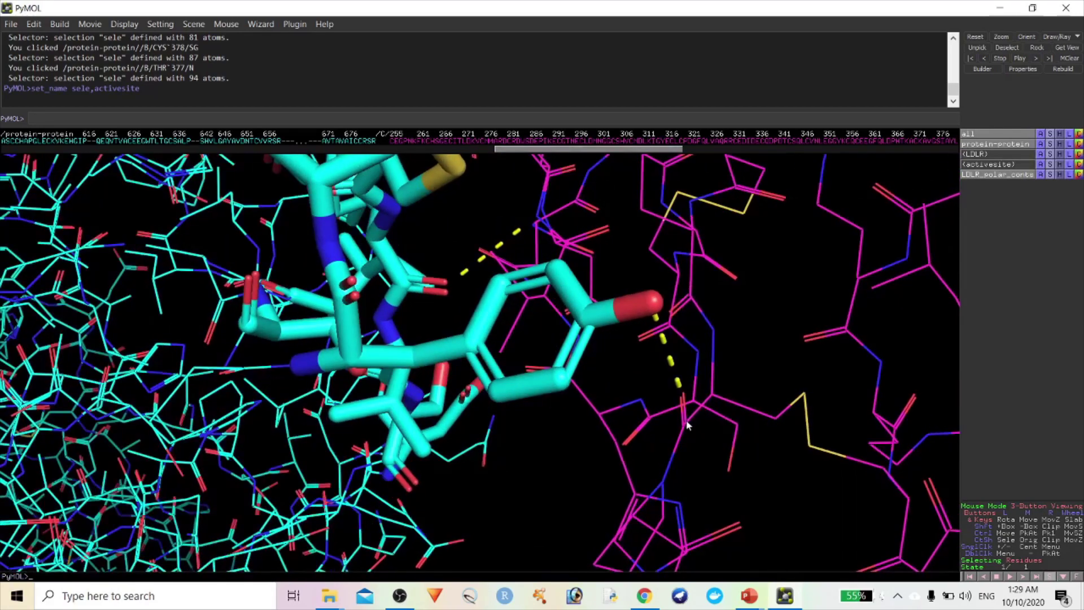
Step: Select the chain C residues at the LDLR ends of the polar contacts, including Cys308, Asn309 and Asn295
left_click(688, 425)
left_click_drag(688, 425, 545, 474)
left_click(527, 301)
left_click(489, 384)
left_click_drag(478, 363, 414, 324)
left_click(429, 346)
right_click_drag(429, 346, 504, 181)
left_click_drag(505, 188, 908, 177)
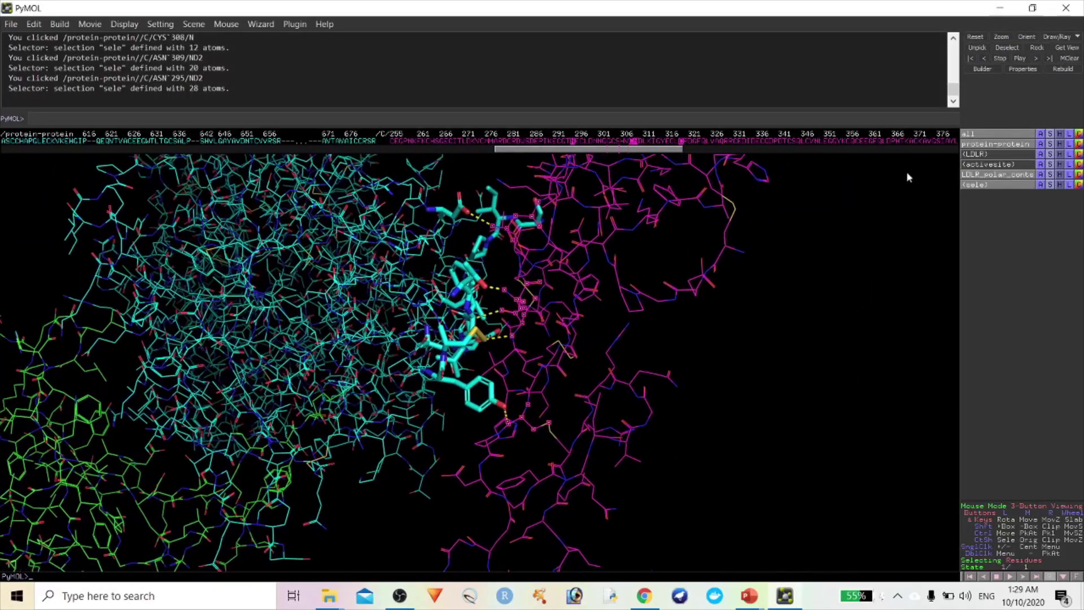
Step: Hide the wire representation for all objects, keeping the chain B sticks and polar contacts displayed
left_click(1061, 137)
left_click(1050, 155)
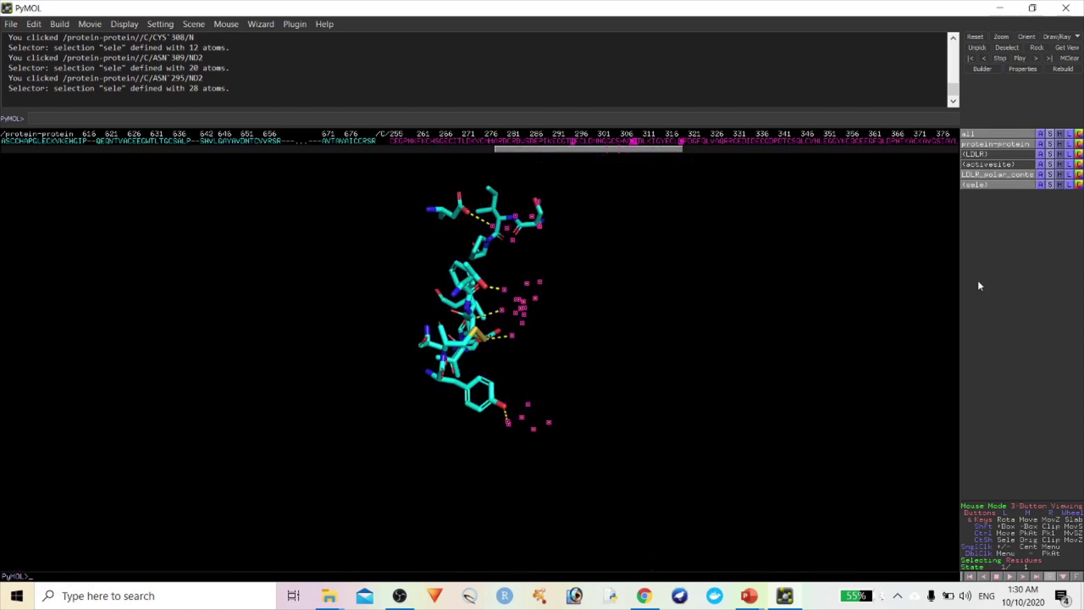
right_click_drag(763, 283, 683, 389)
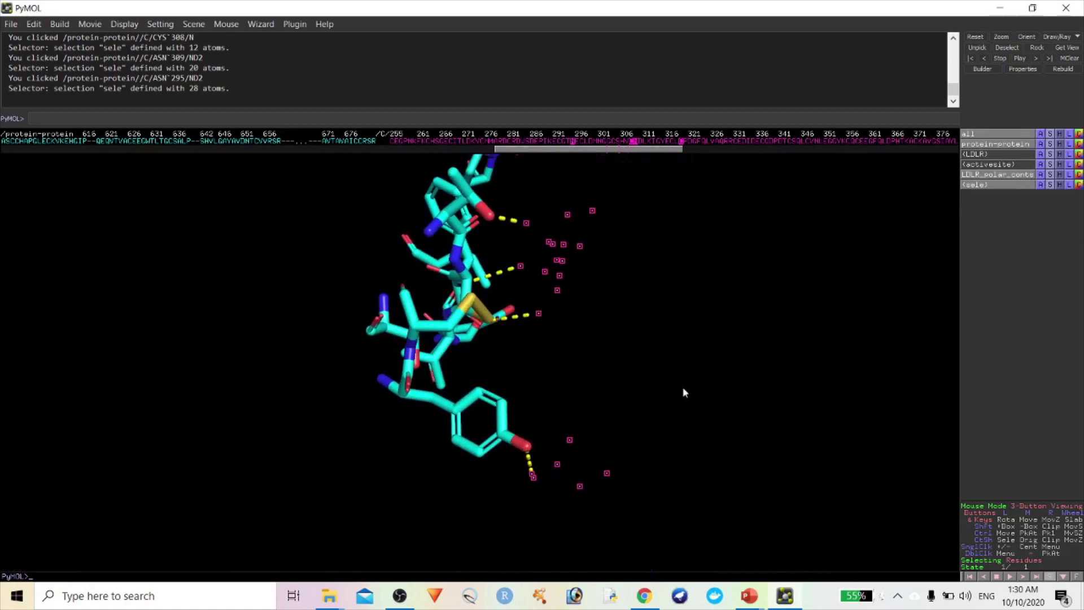
Step: Rename the selection of contacting chain C residues to ldlrinteracting_sites
left_click(1040, 185)
left_click(1035, 208)
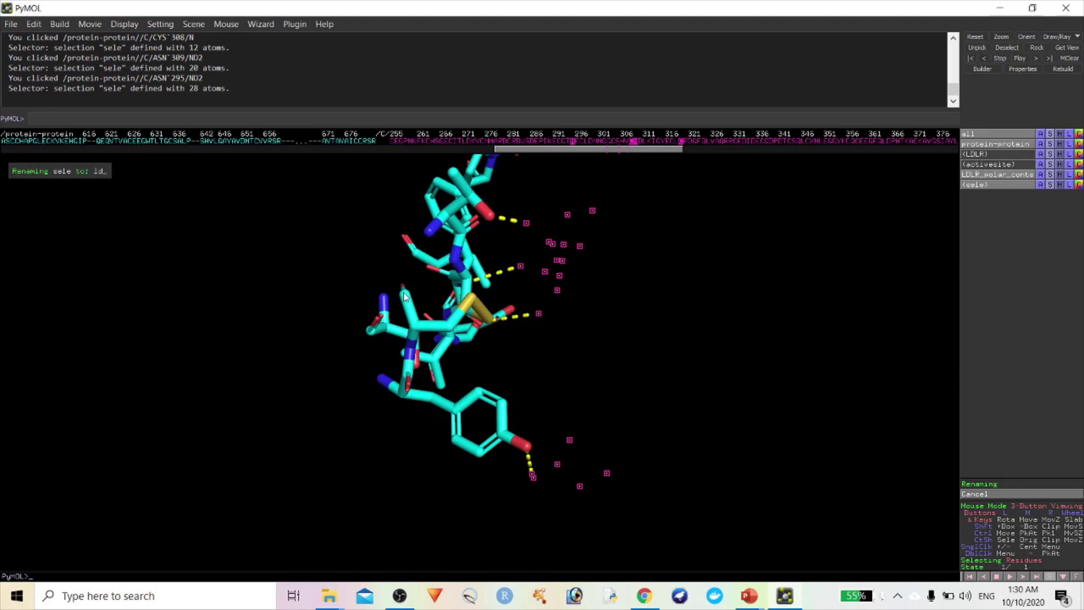
type("ldlrinteracting_sites")
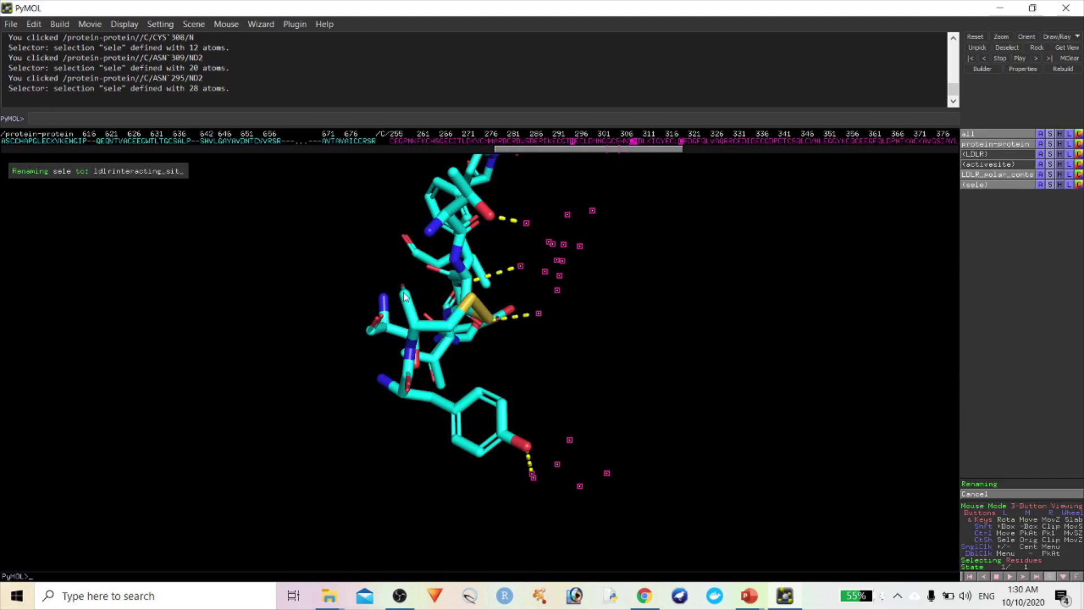
key("Return")
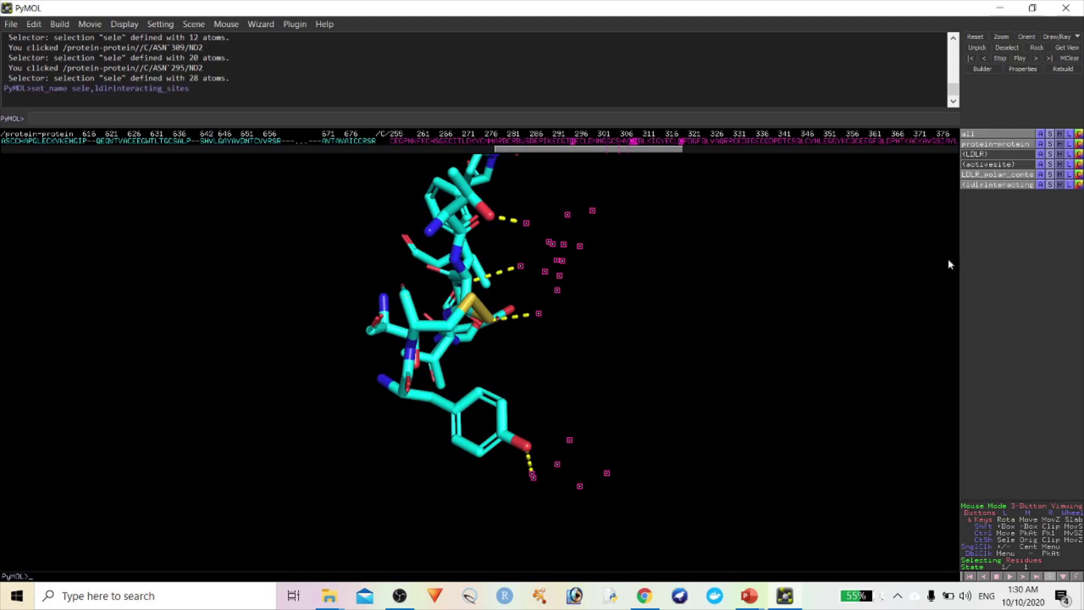
Step: Show the ldlrinteracting_sites residues as sticks and orient the view to expose the contacts between both chains
left_click(1049, 185)
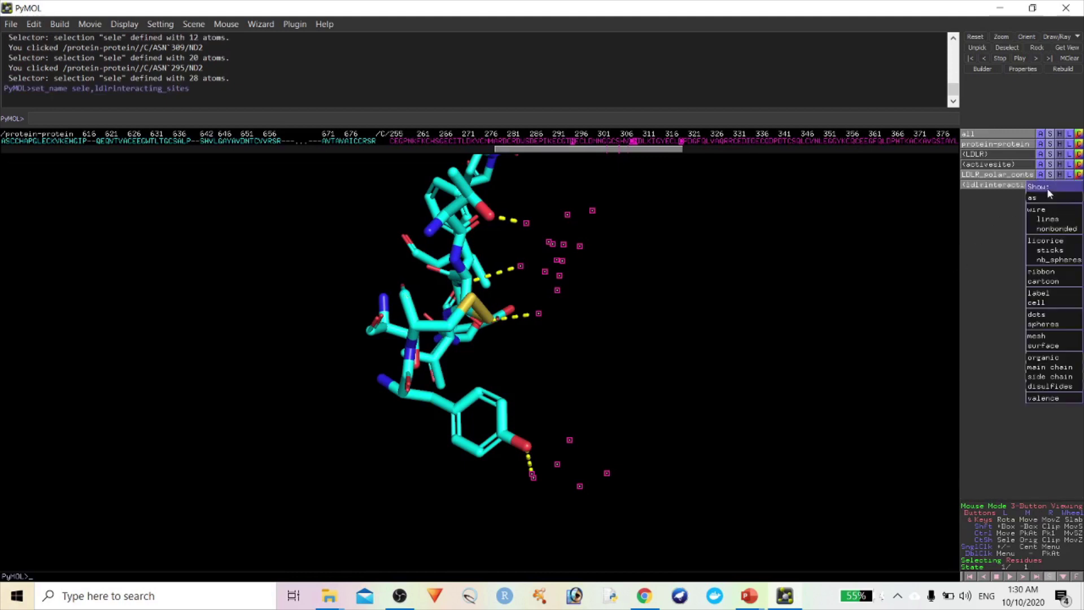
left_click(1051, 250)
mouse_move(823, 237)
left_mouse_down()
mouse_move(723, 370)
mouse_move(787, 365)
mouse_move(785, 374)
left_mouse_up()
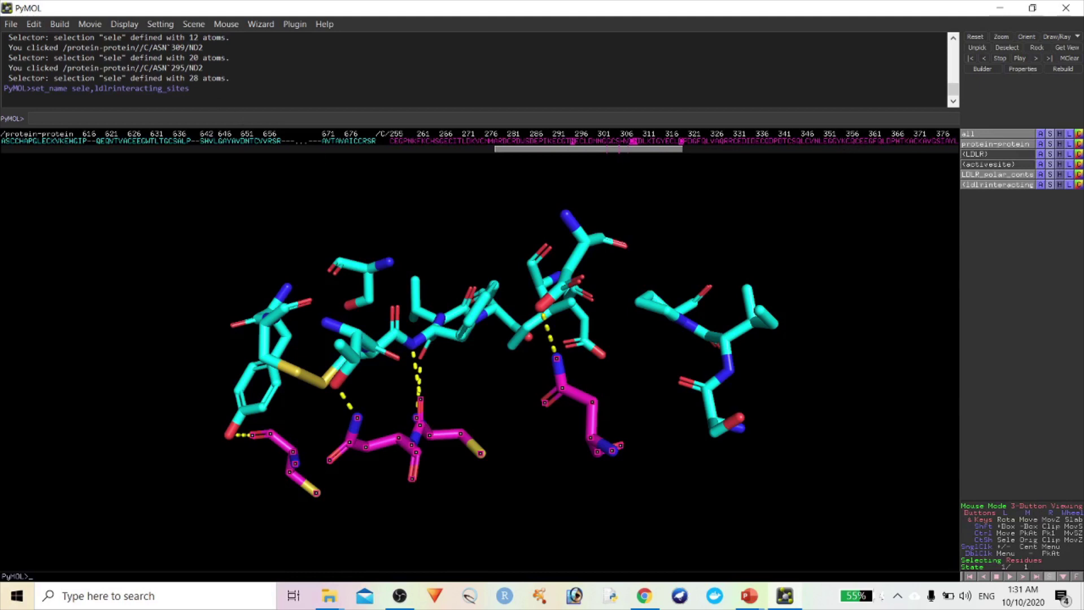
Step: Set the background color to white
left_click(126, 31)
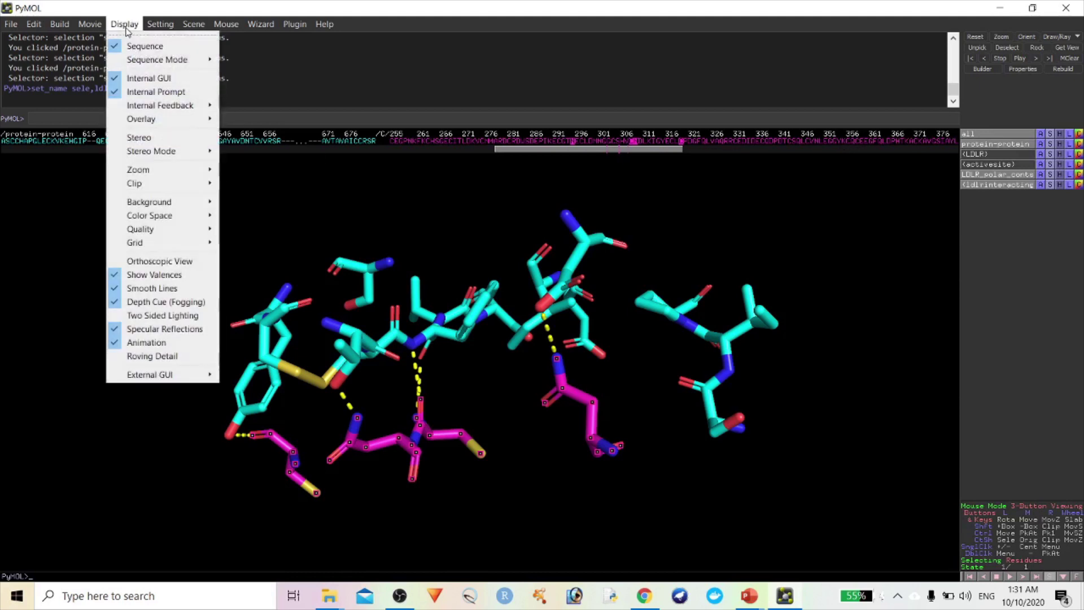
mouse_move(199, 209)
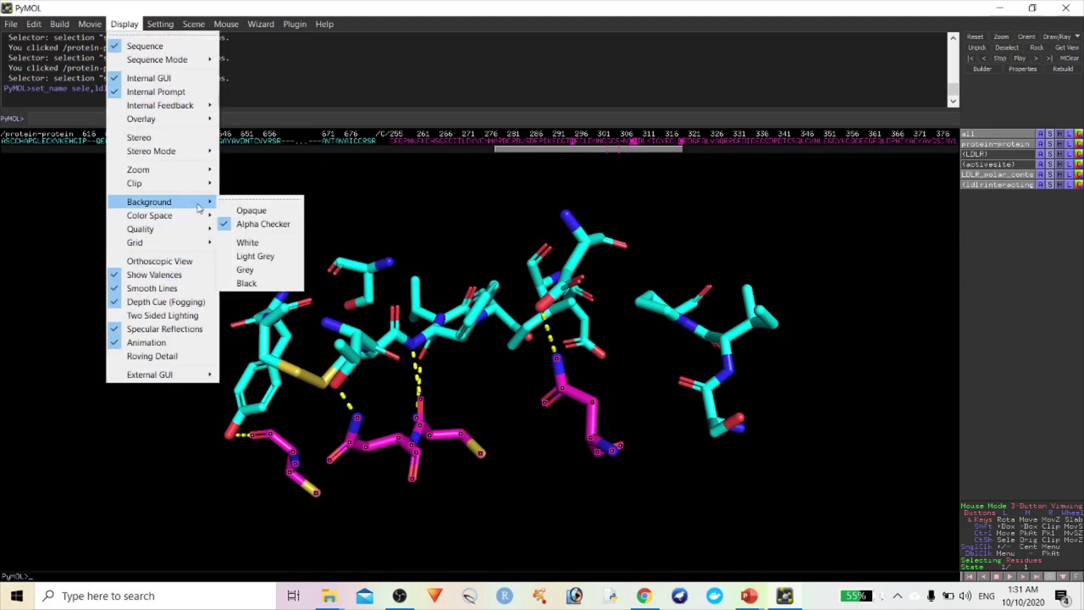
left_click(249, 243)
right_click_drag(778, 288, 770, 323)
left_click_drag(825, 368, 799, 382)
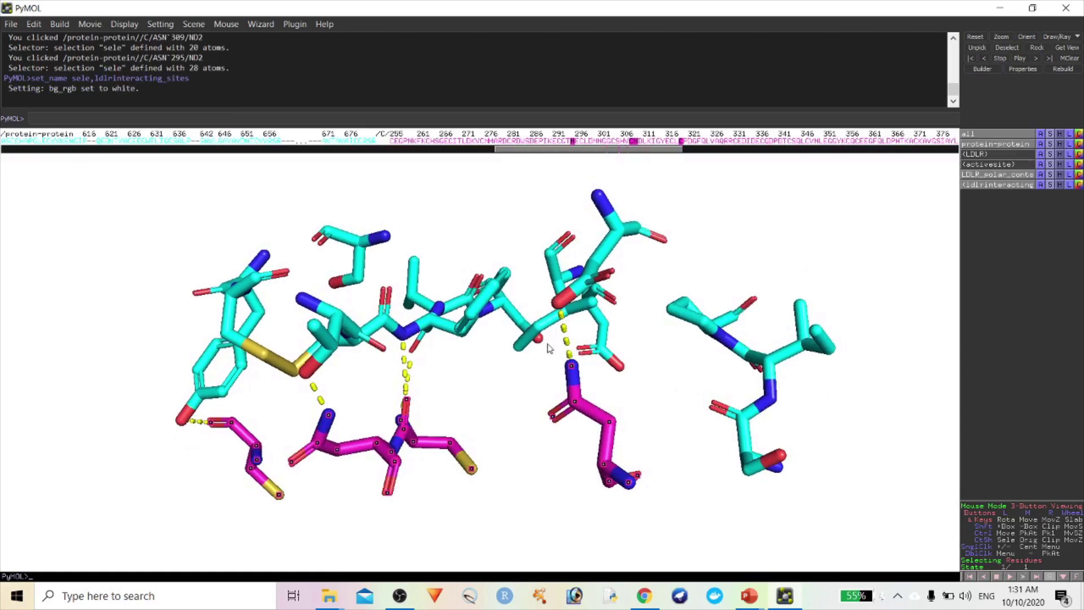
Step: Color the LDLR polar contact dashes black
left_click(1076, 181)
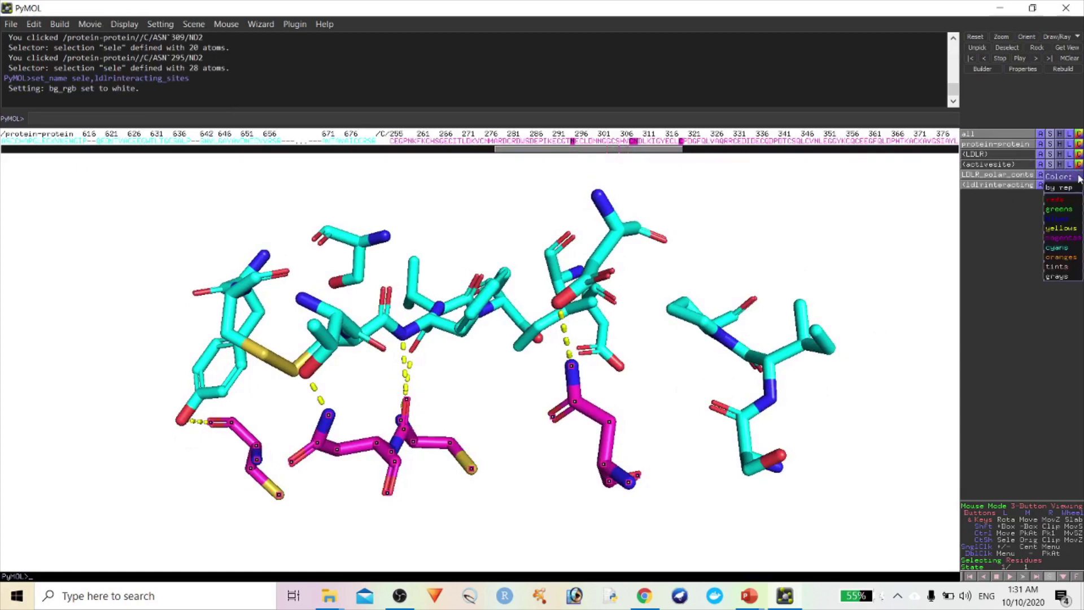
mouse_move(1064, 276)
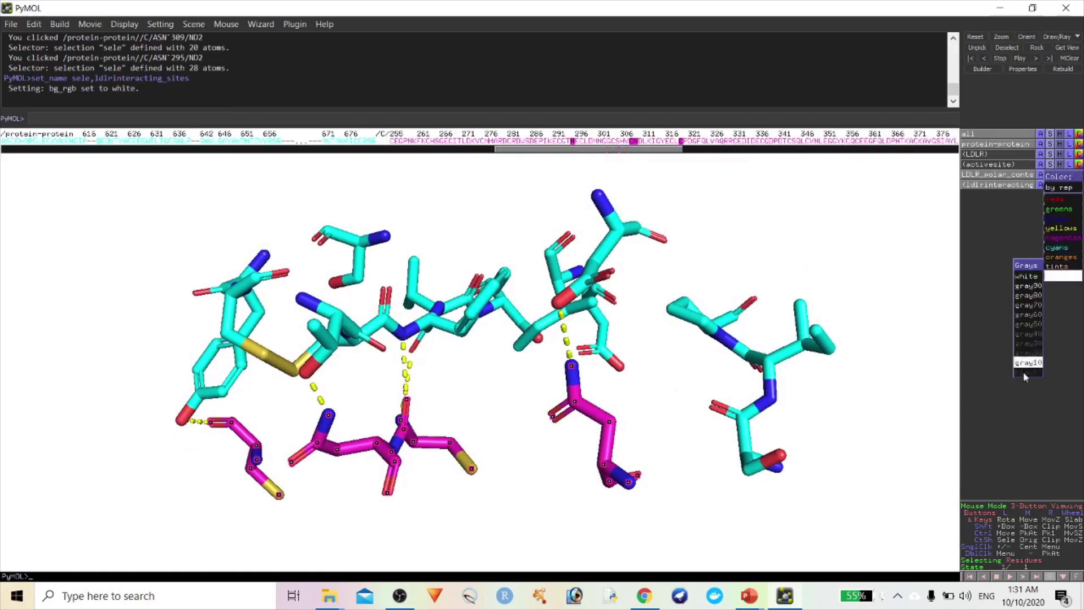
left_click(1027, 372)
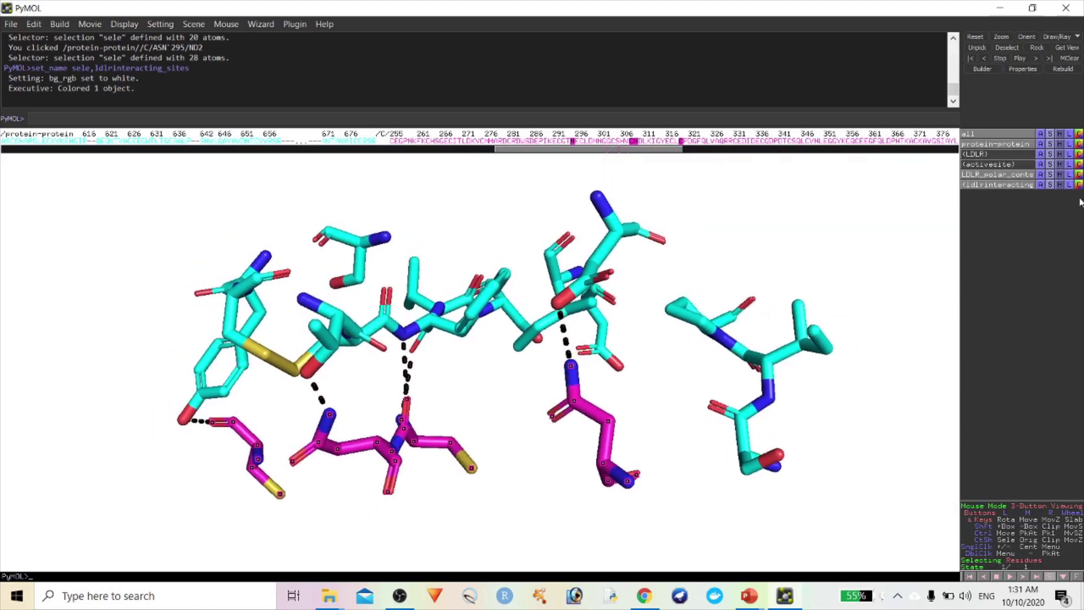
Step: Color the ldlrinteracting_sites residues green
left_click(1079, 186)
mouse_move(1058, 275)
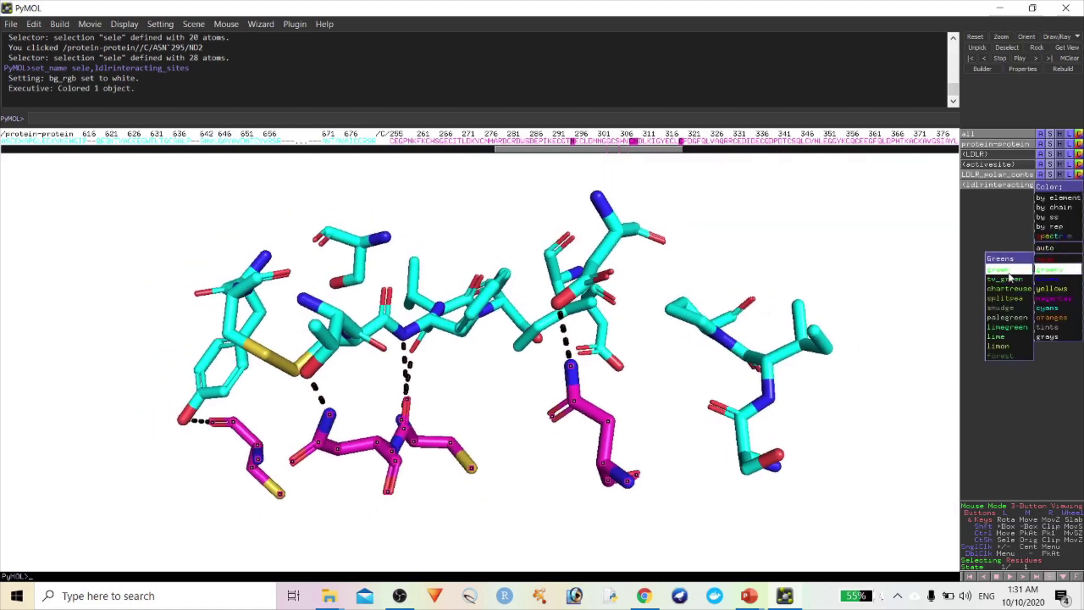
left_click(1005, 279)
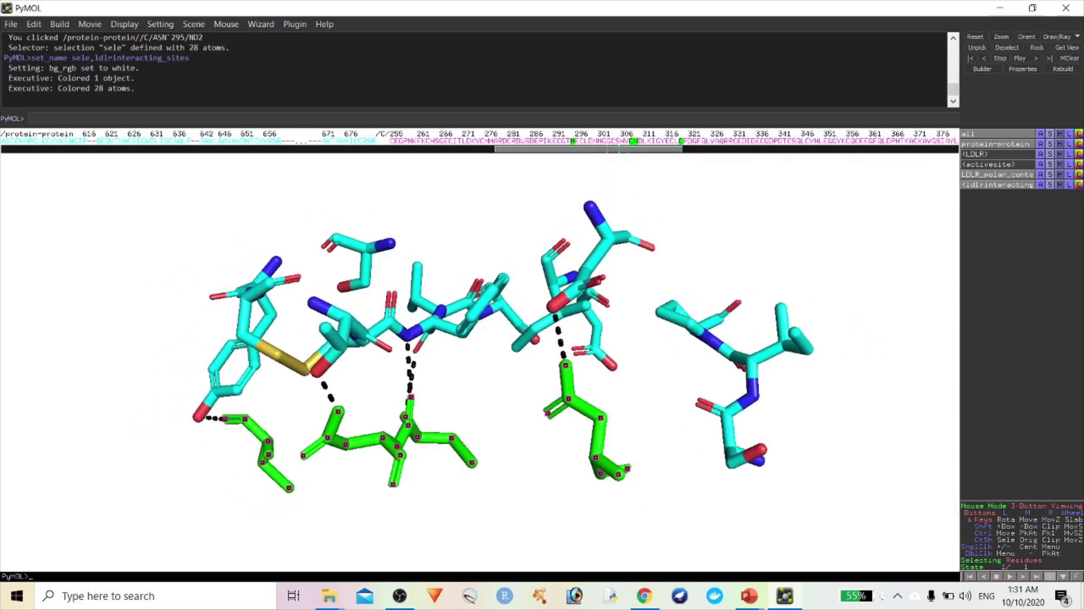
Step: Color the LDLR polar contact dashes a dark teal from the cyan shades
left_click(1079, 176)
mouse_move(1059, 247)
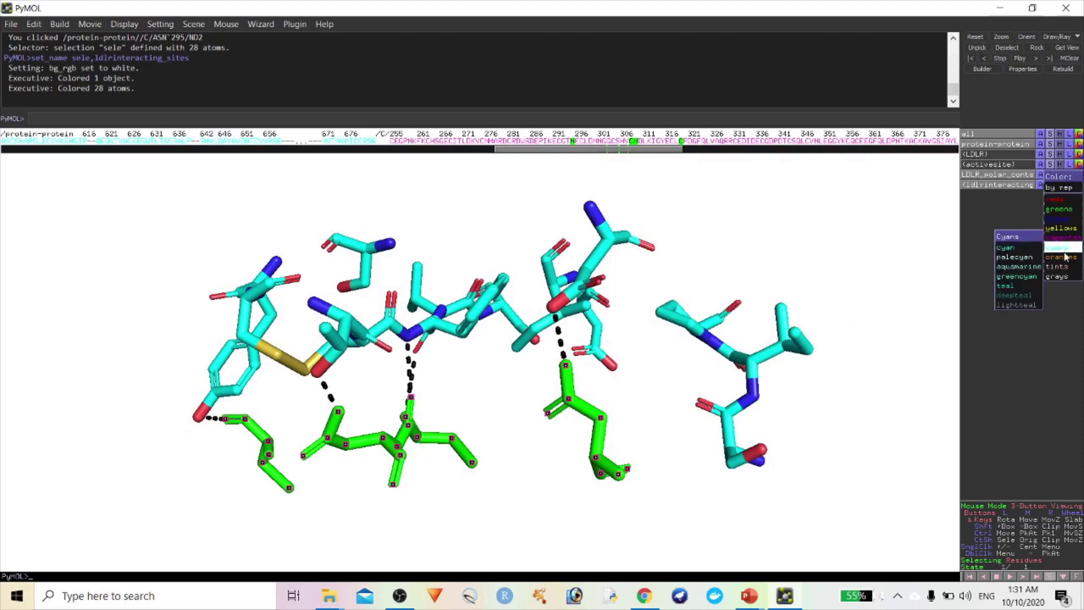
left_click(1004, 299)
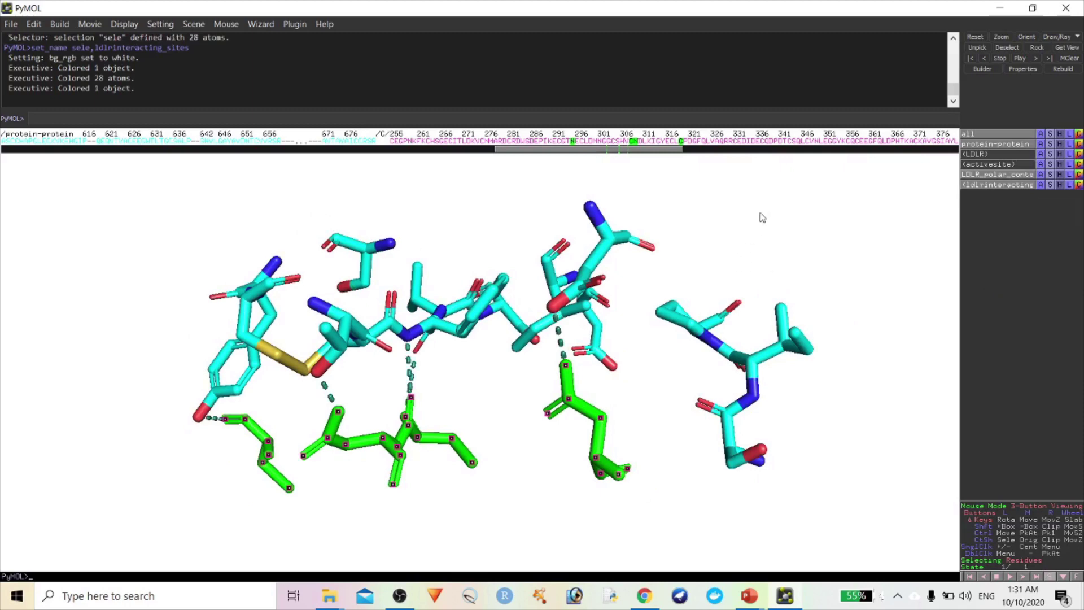
right_click_drag(762, 215, 734, 271)
left_click_drag(734, 271, 645, 314)
right_click_drag(645, 314, 716, 205)
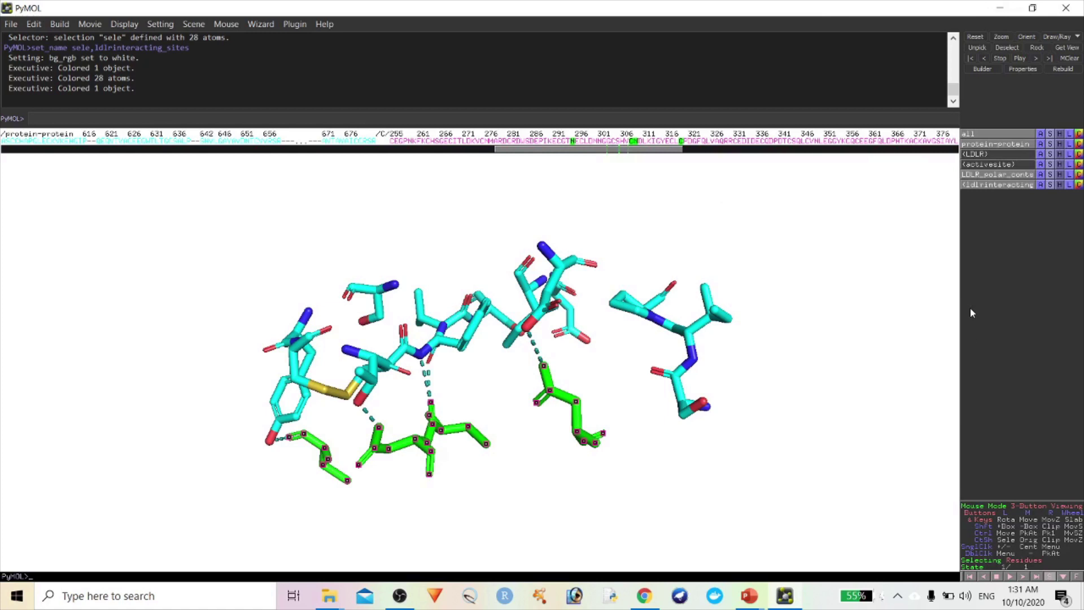
Step: Reinitialize the PyMOL session
left_click(11, 24)
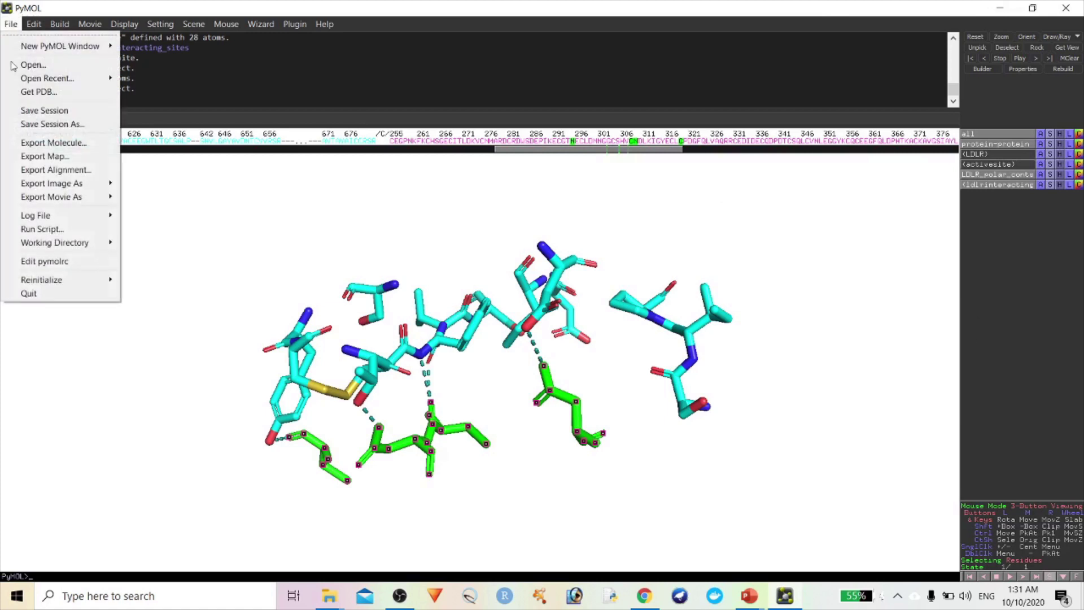
mouse_move(77, 279)
left_click(156, 288)
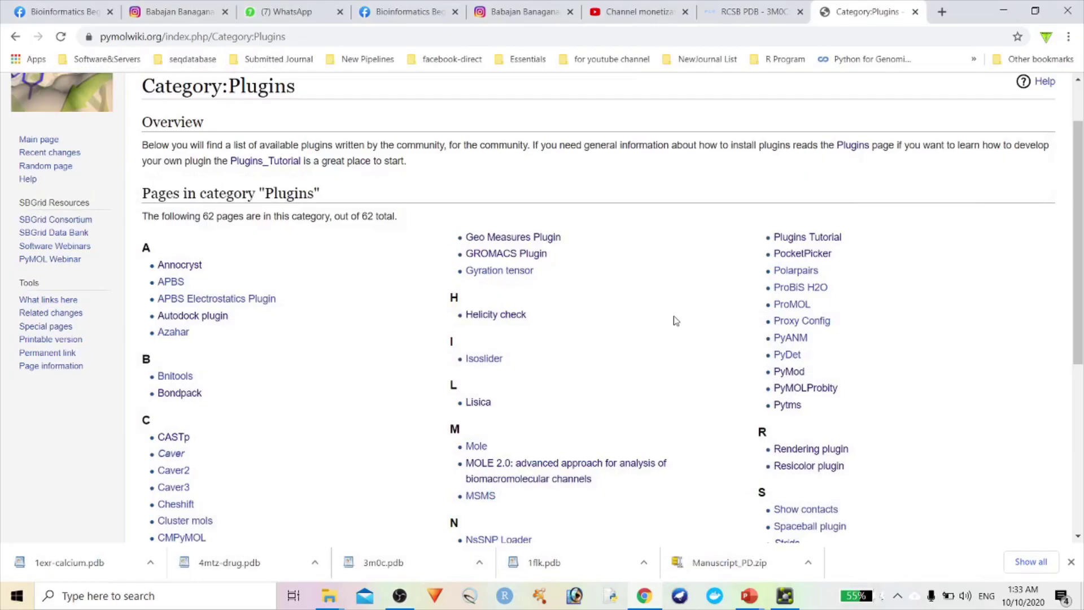
Step: Look through the list of community plugins on the PyMOLWiki Category:Plugins page
scroll(675, 320, "up", 2)
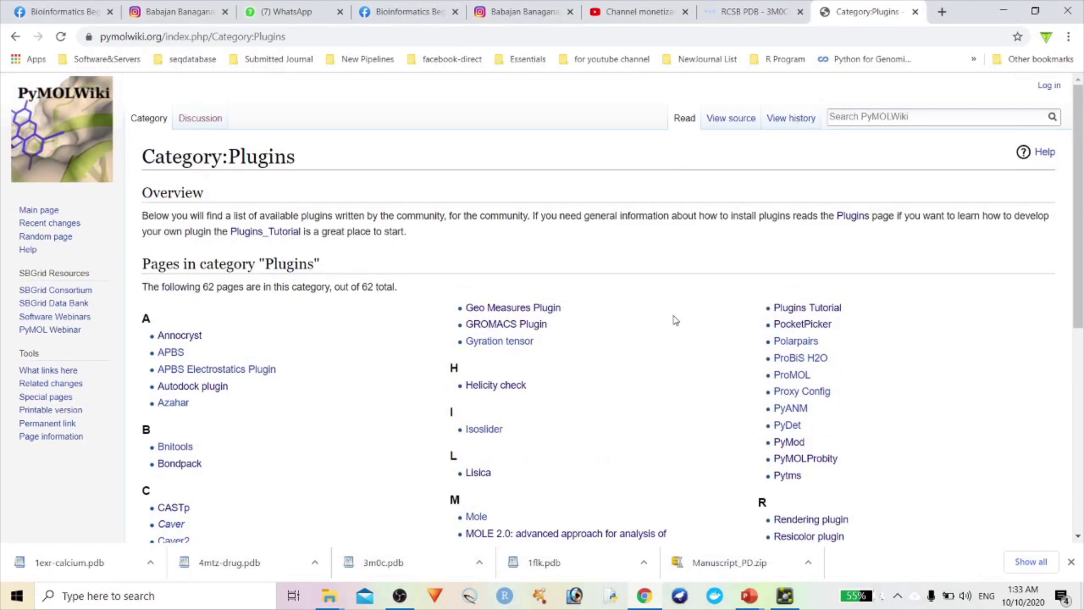
scroll(674, 320, "down", 1)
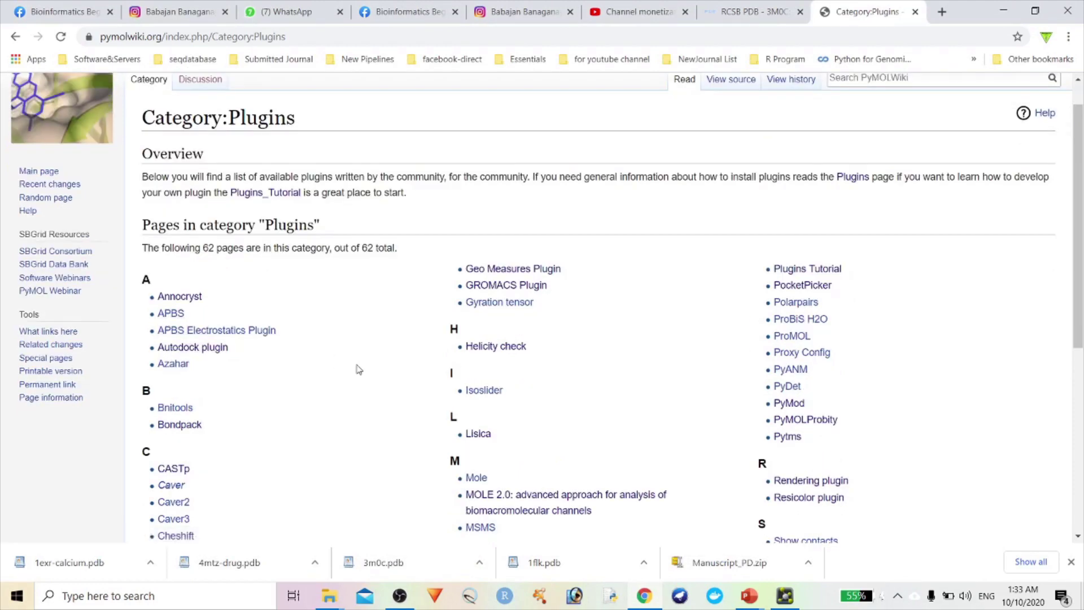
scroll(357, 369, "down", 3)
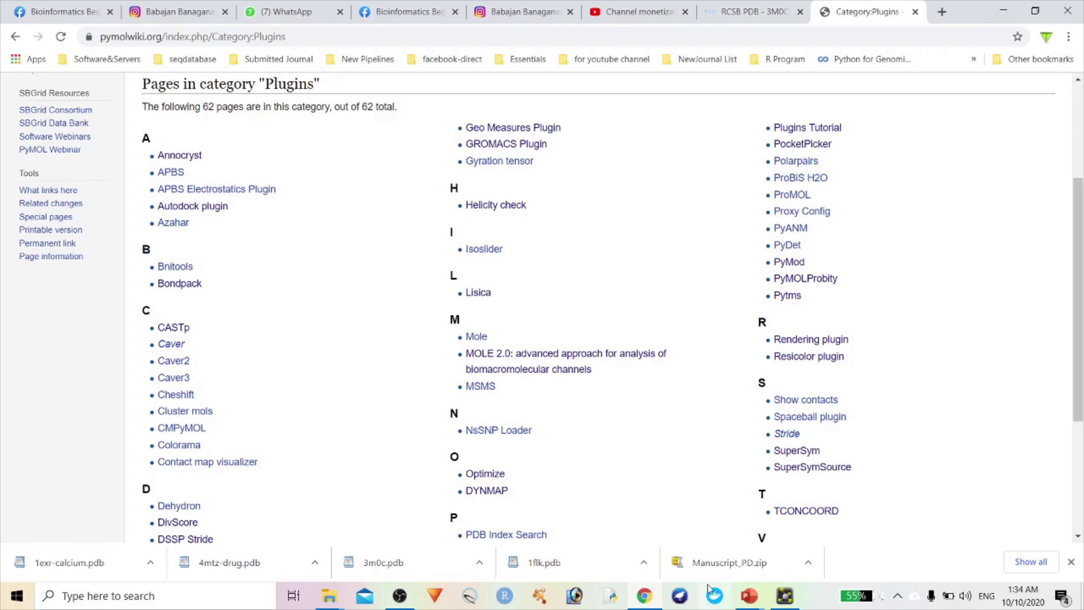
Step: Switch to PyMOL and open the Plugin Manager's section for installing new plugins
left_click(783, 599)
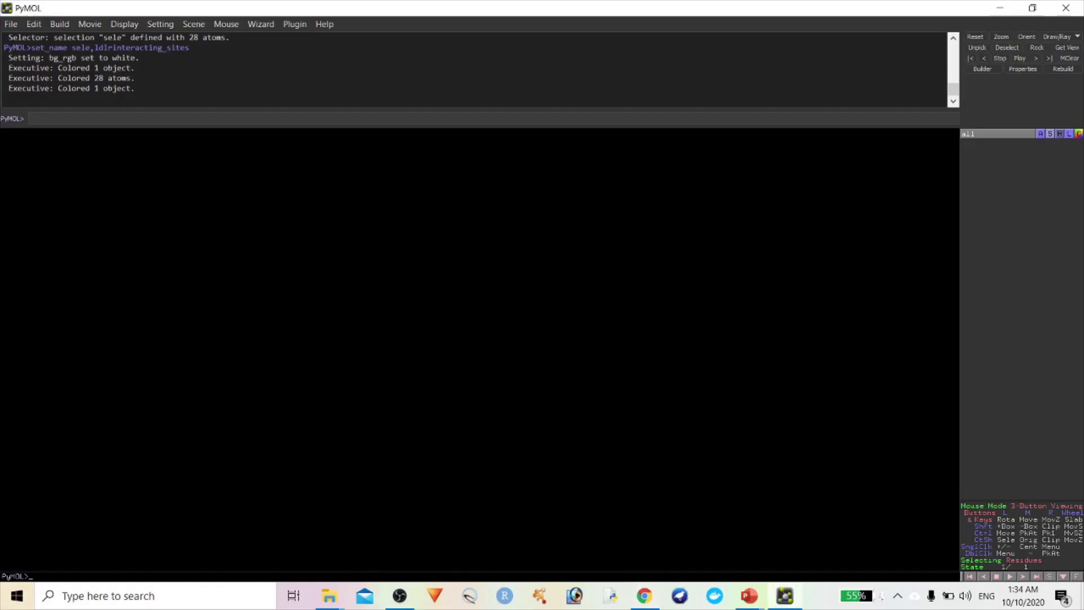
left_click(296, 24)
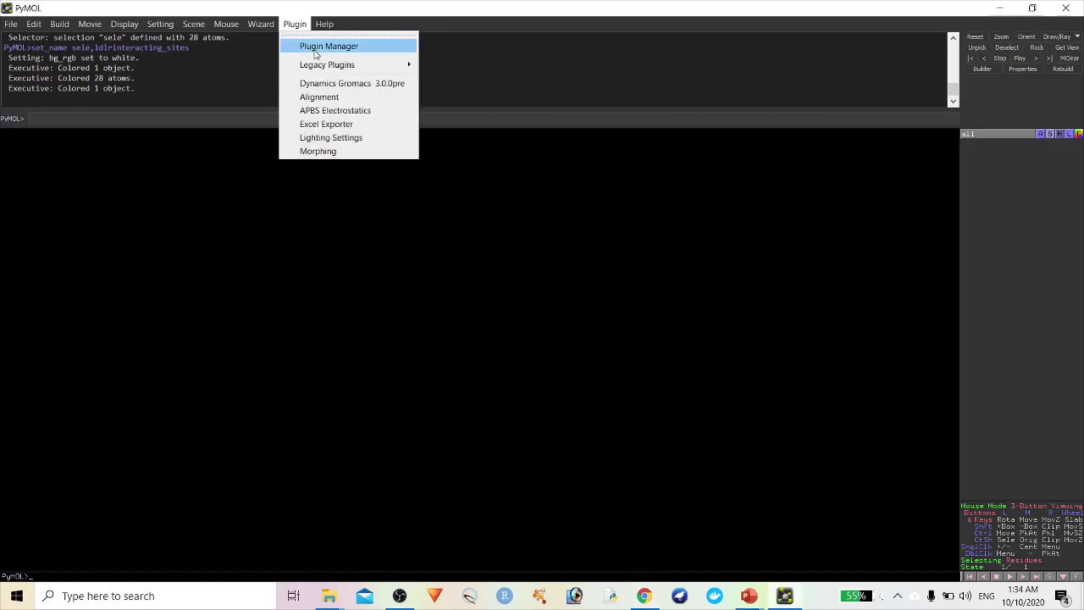
left_click(315, 50)
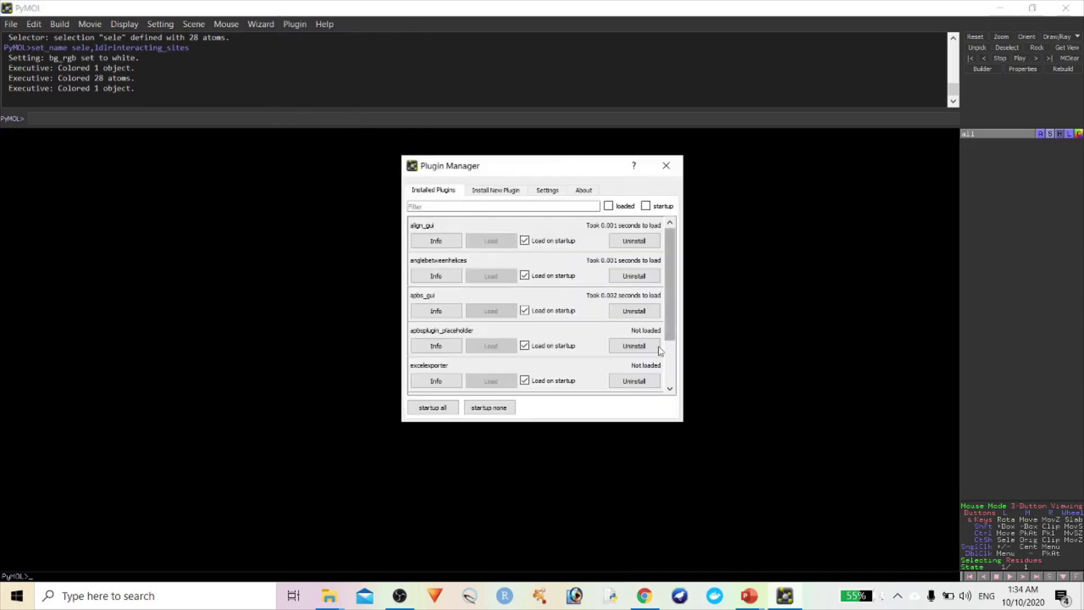
left_click(491, 192)
left_click_drag(554, 167, 500, 145)
Step: Install align_allfiles.py from the pldserver1.biochem repository into the default plugin directory
left_click(455, 296)
scroll(537, 317, "down", 20)
scroll(558, 319, "down", 2)
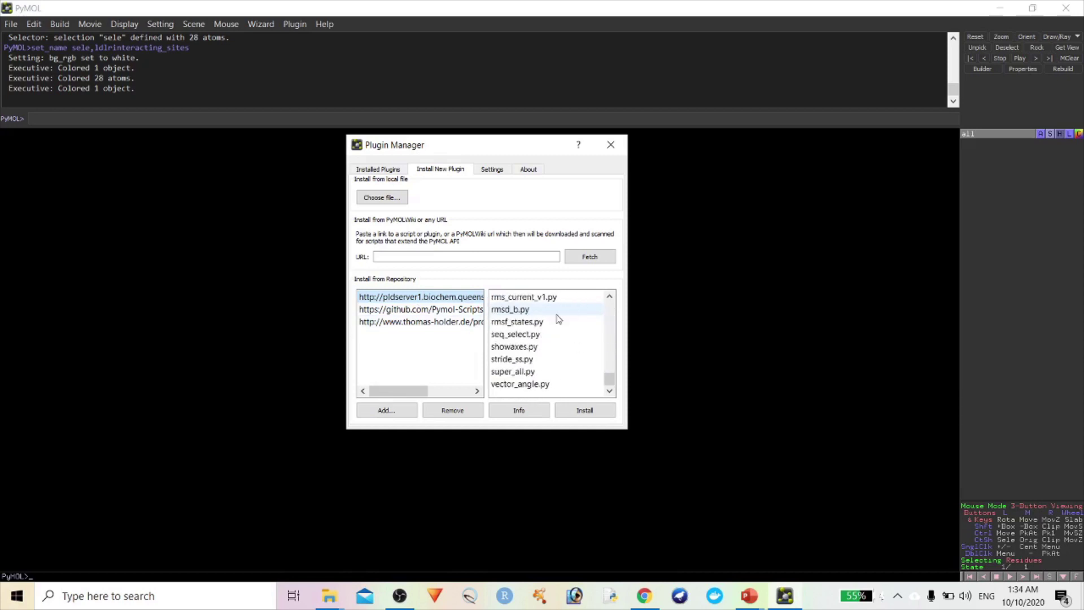
scroll(558, 319, "up", 5)
scroll(559, 321, "down", 5)
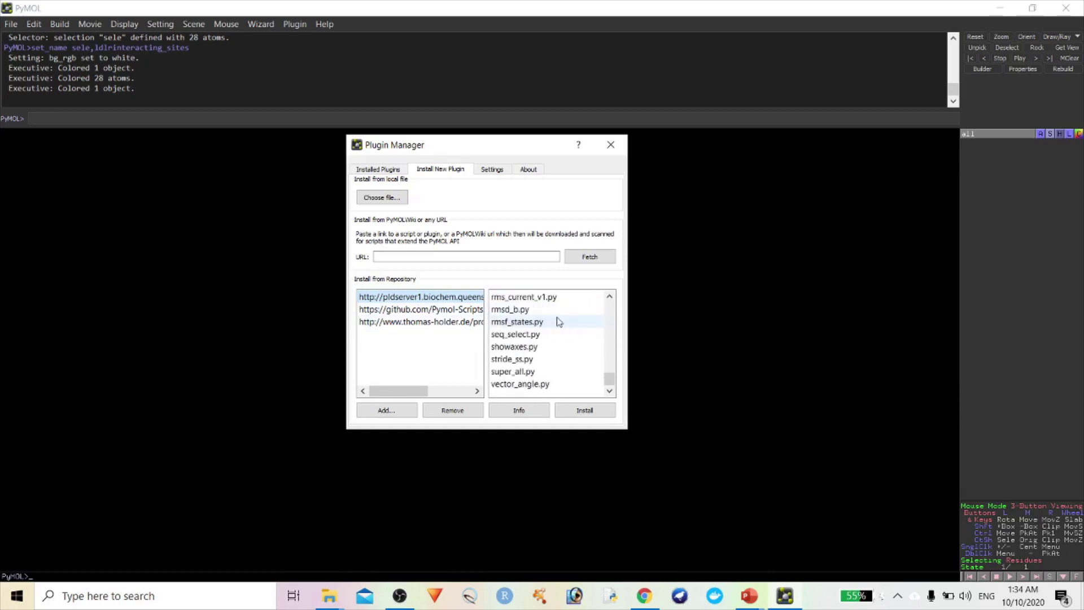
scroll(554, 326, "up", 2)
scroll(548, 330, "up", 20)
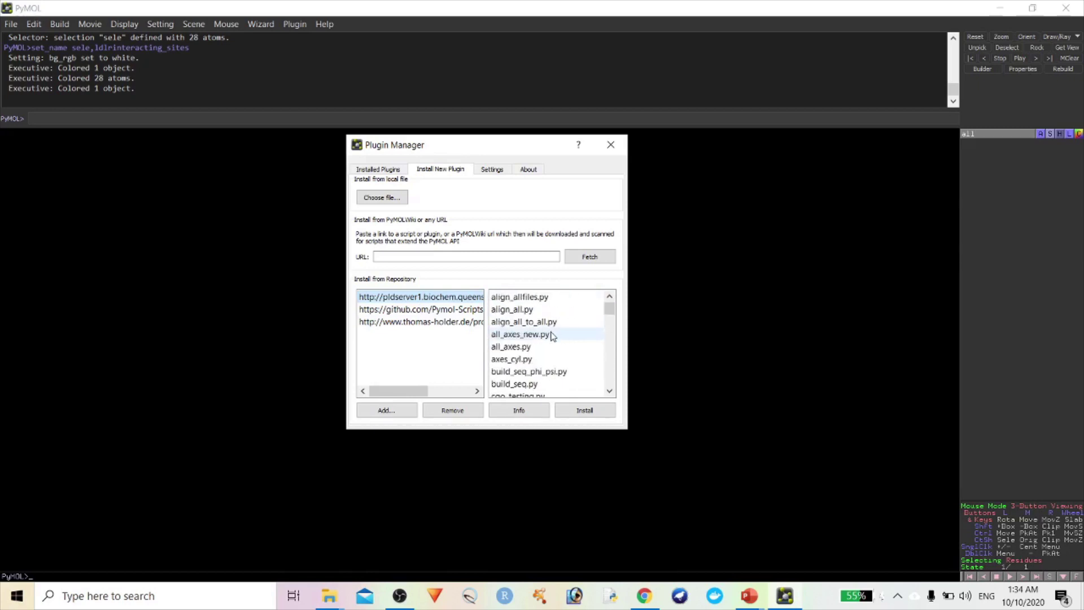
left_click(548, 300)
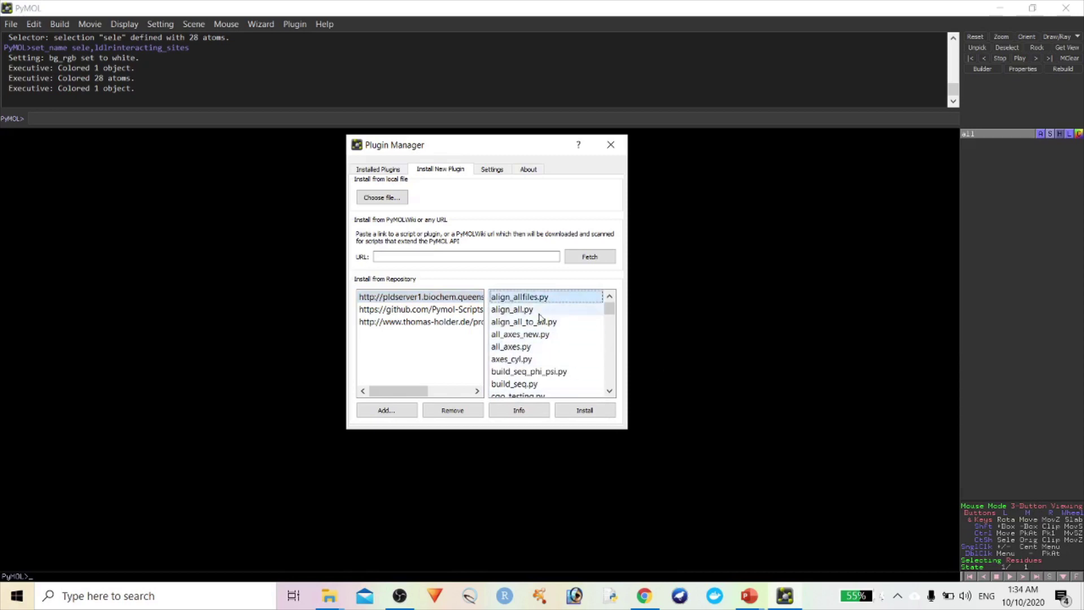
left_click(596, 413)
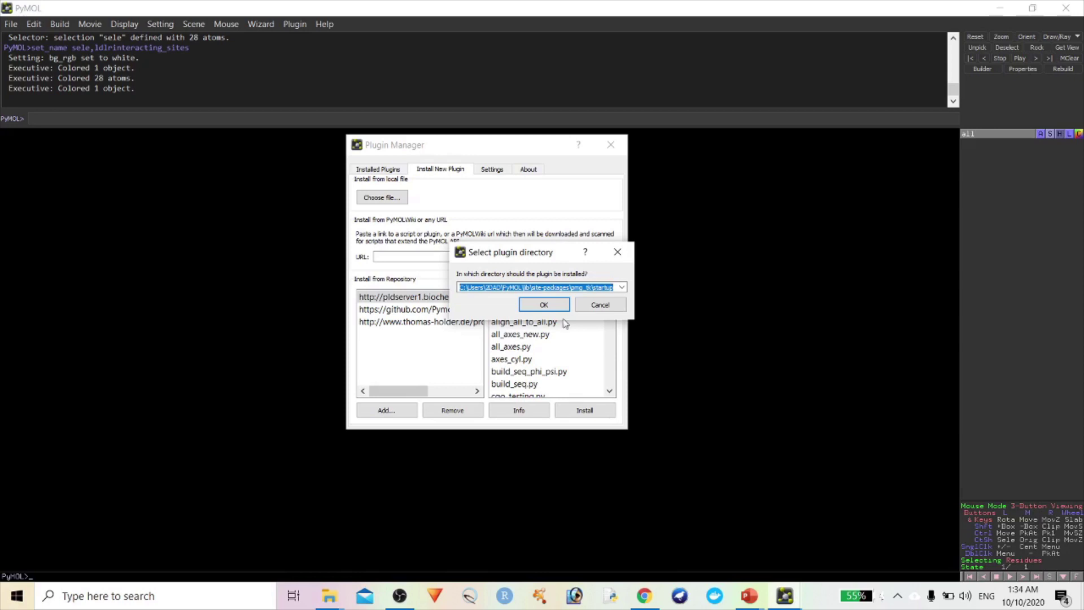
left_click(546, 303)
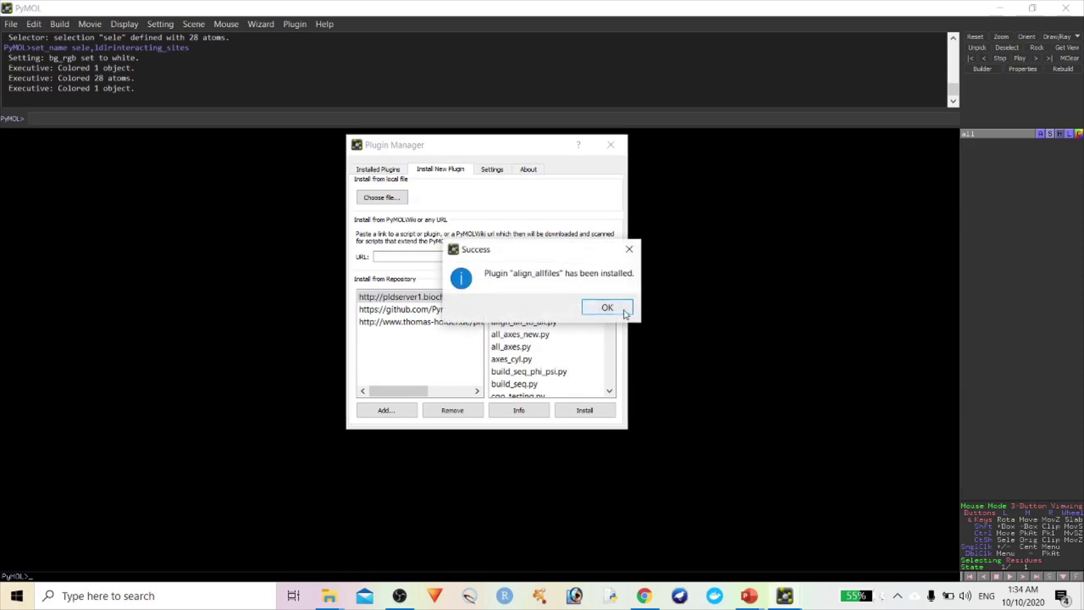
left_click(604, 308)
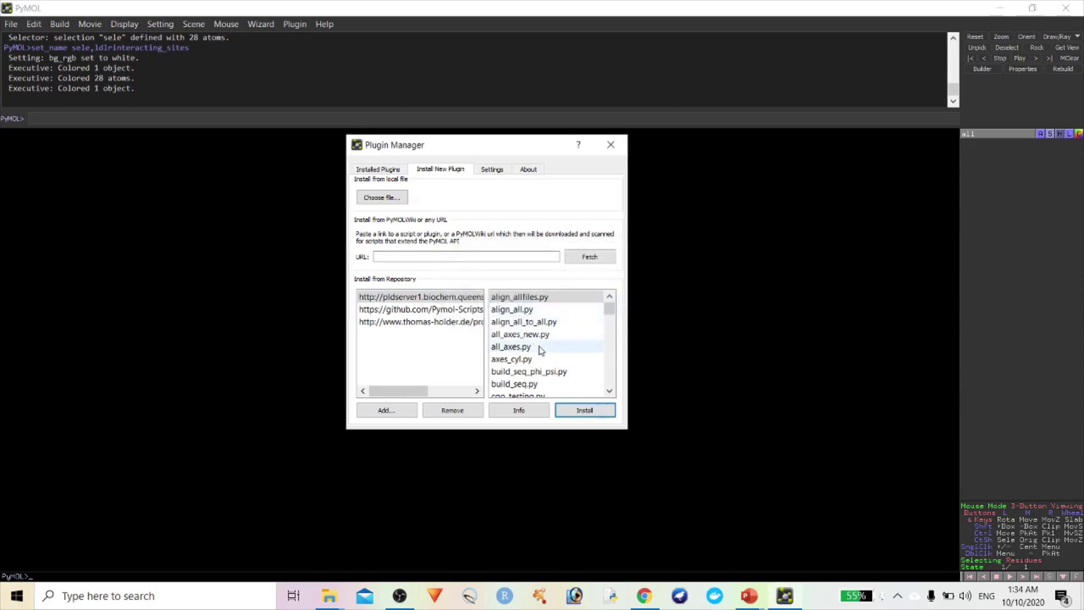
Step: Check the available plugin entries and look through more scripts in the pldserver1.biochem repository
left_click(294, 24)
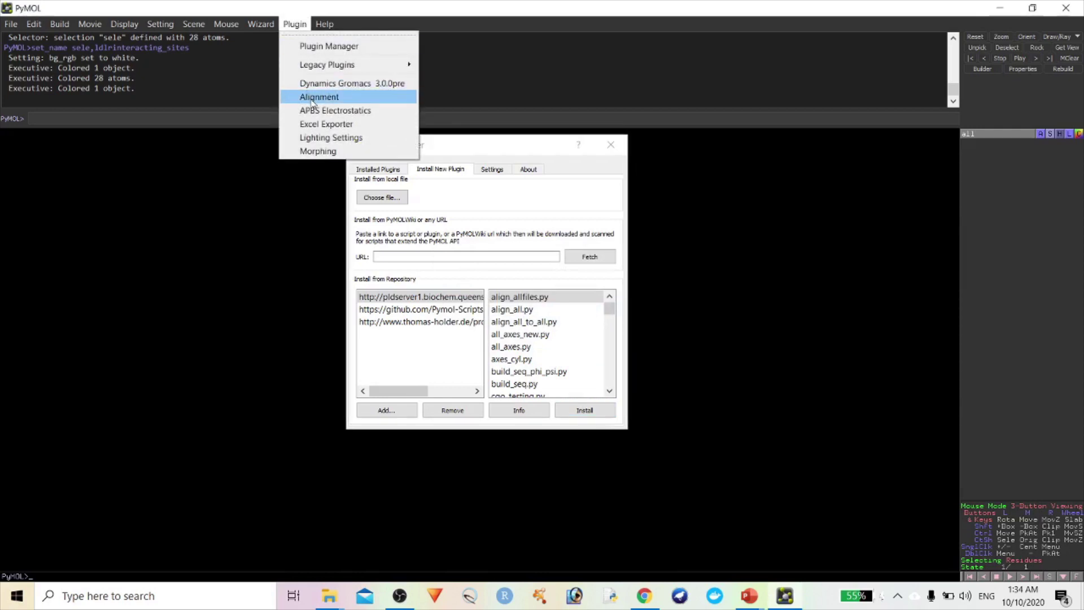
left_click(561, 360)
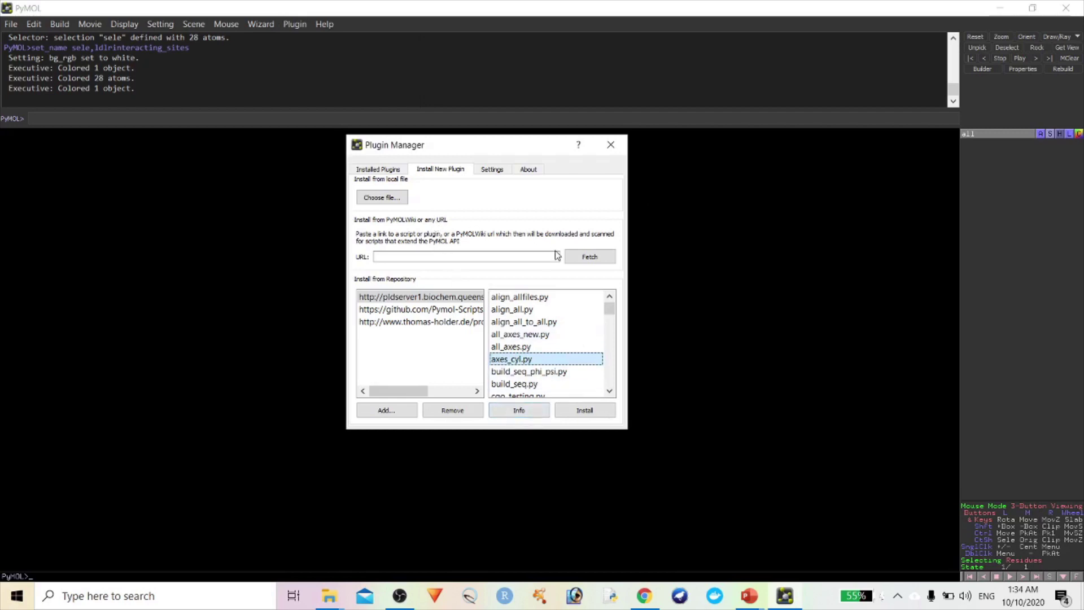
scroll(557, 346, "down", 5)
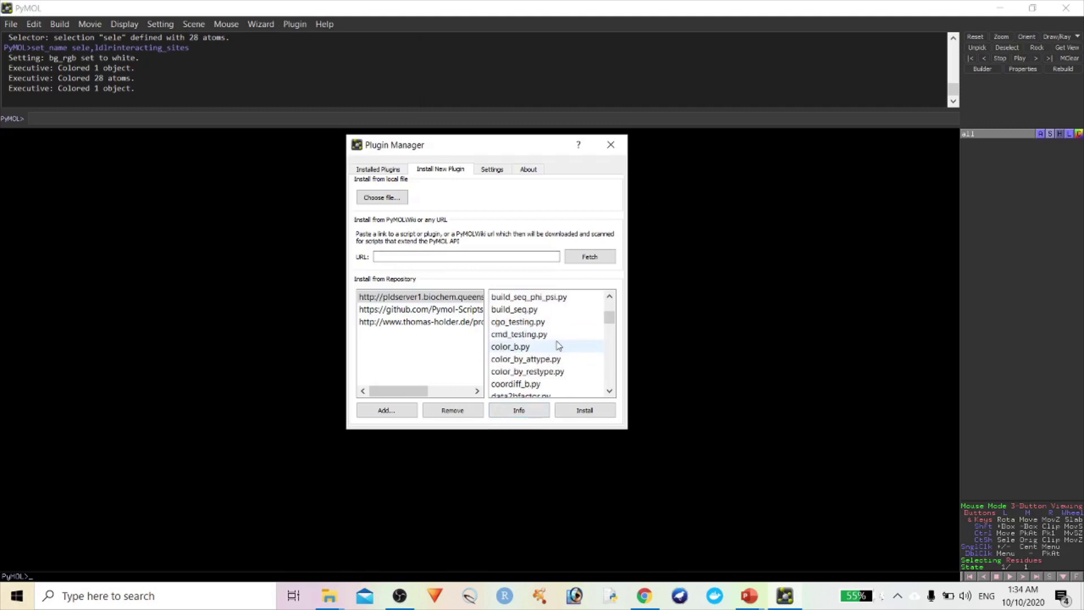
scroll(557, 346, "up", 5)
scroll(558, 346, "down", 7)
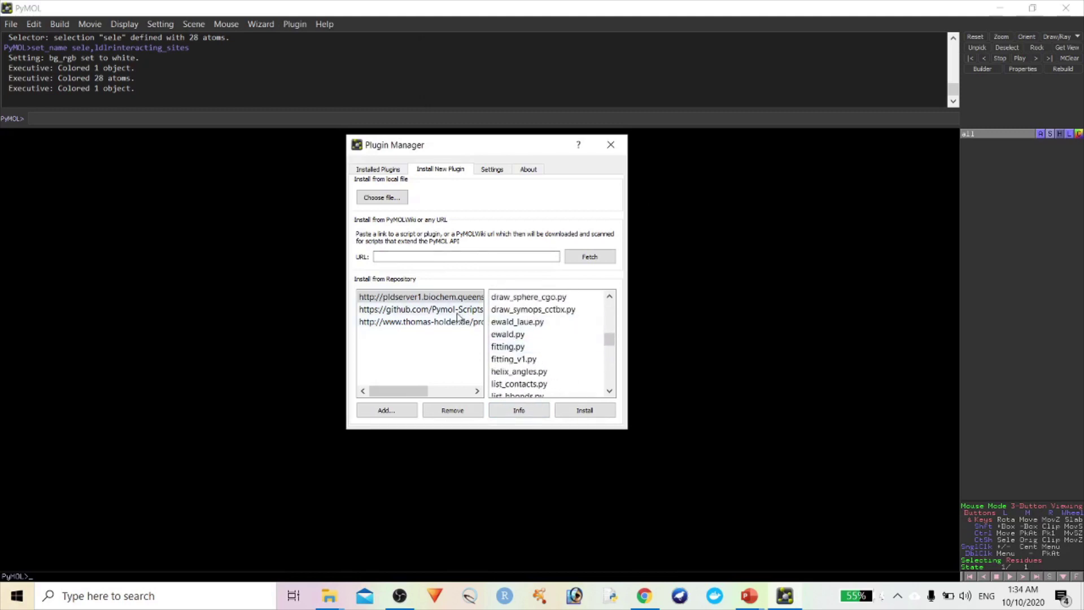
Step: Install the local autodock_plugin file from the Desktop's plugin folder into the default plugin directory
left_click(382, 198)
scroll(794, 371, "down", 2)
scroll(796, 361, "up", 2)
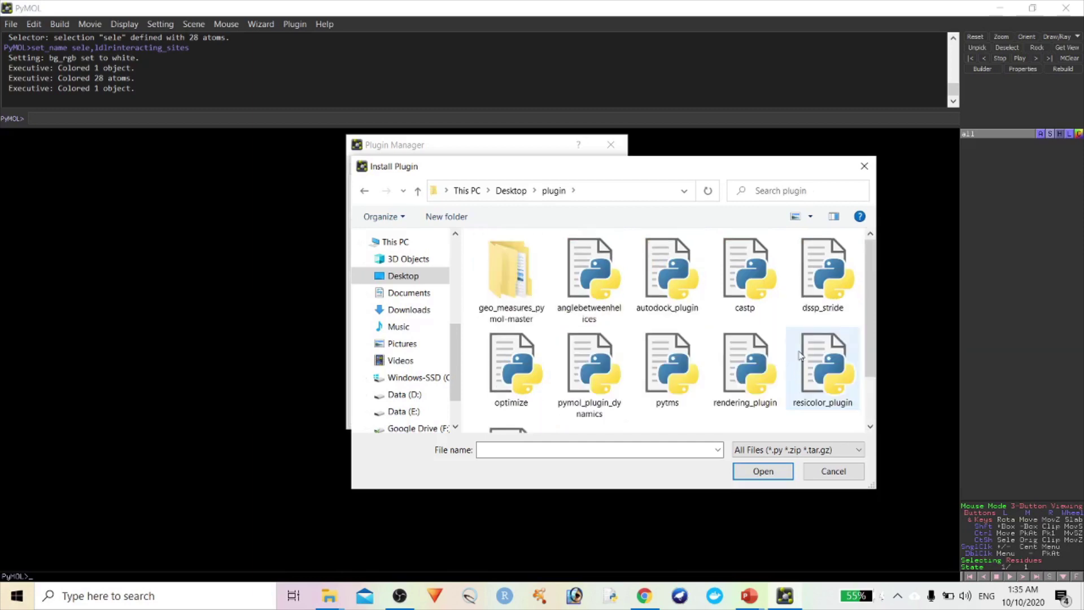
double_click(676, 303)
left_click(544, 305)
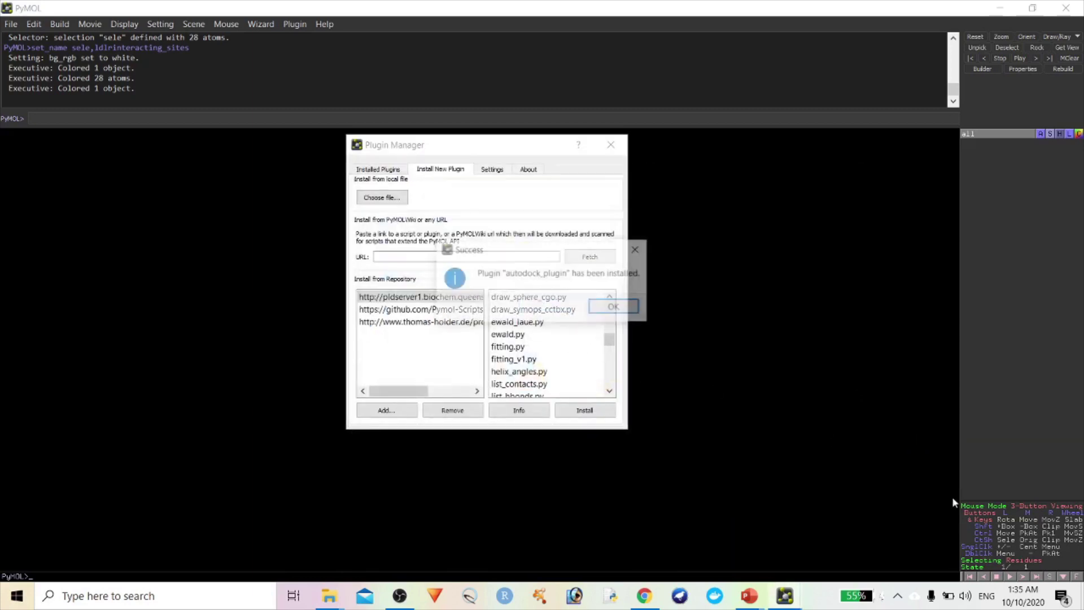
left_click(615, 306)
Step: Install the local castp plugin file from the Desktop's plugin folder into the default plugin directory
left_click(382, 197)
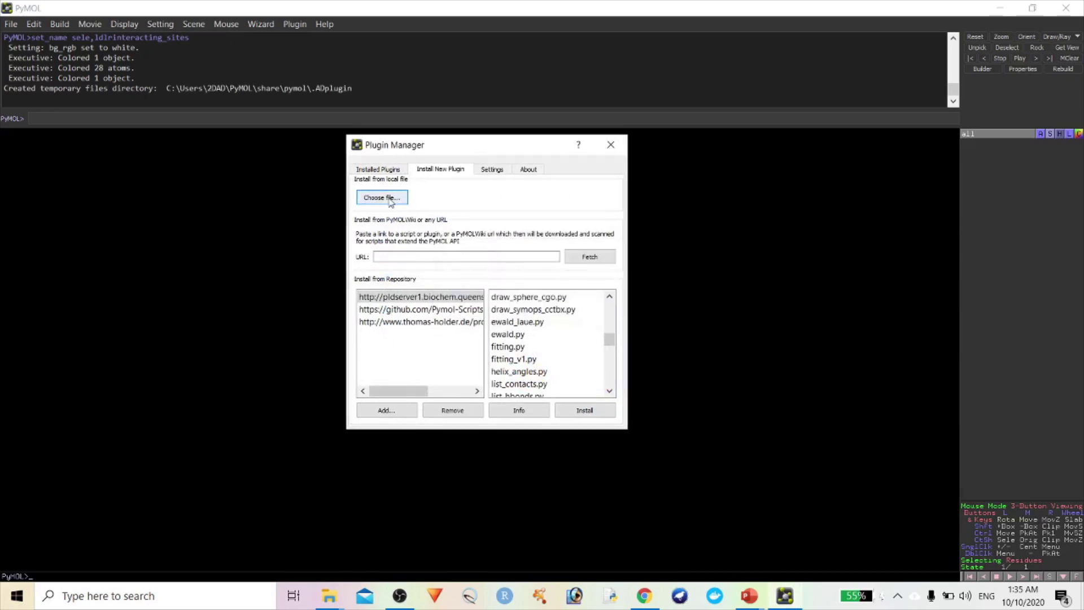
scroll(621, 305, "down", 1)
scroll(621, 305, "up", 1)
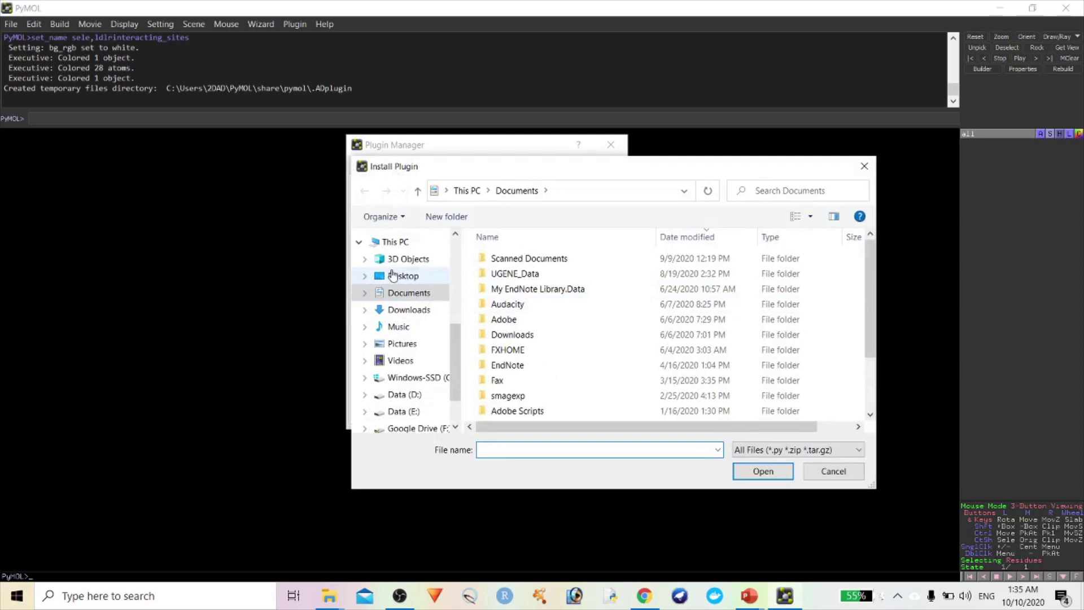
left_click(398, 276)
double_click(511, 271)
scroll(622, 361, "down", 2)
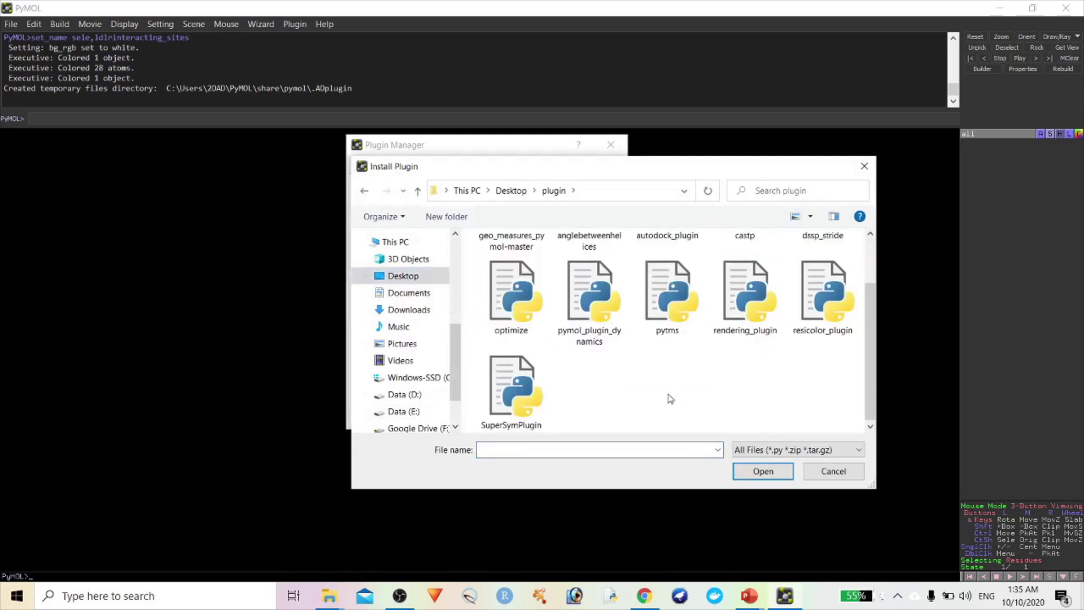
scroll(681, 405, "up", 1)
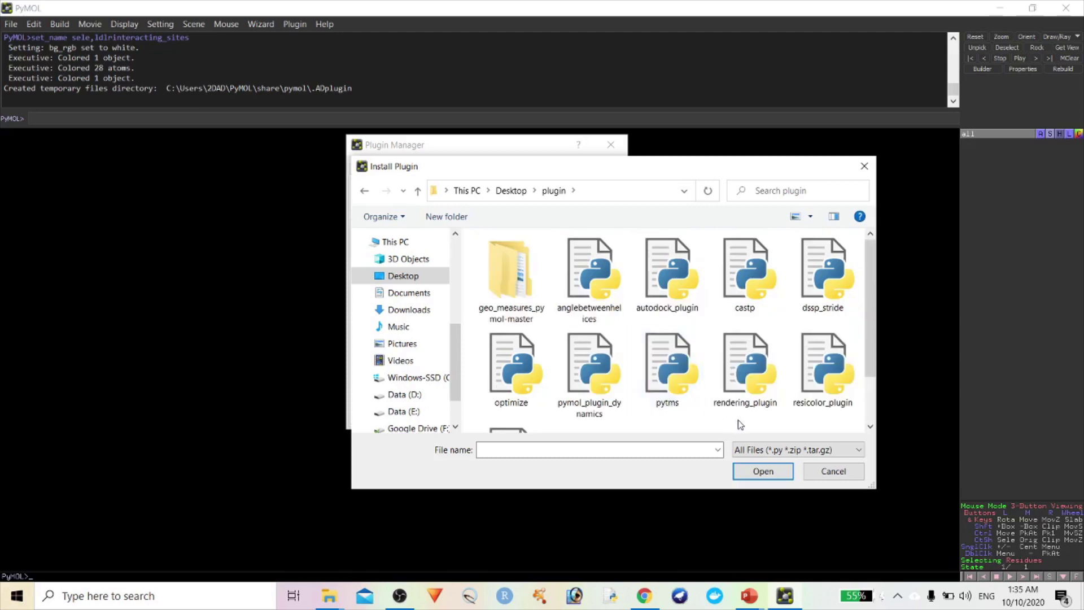
double_click(758, 314)
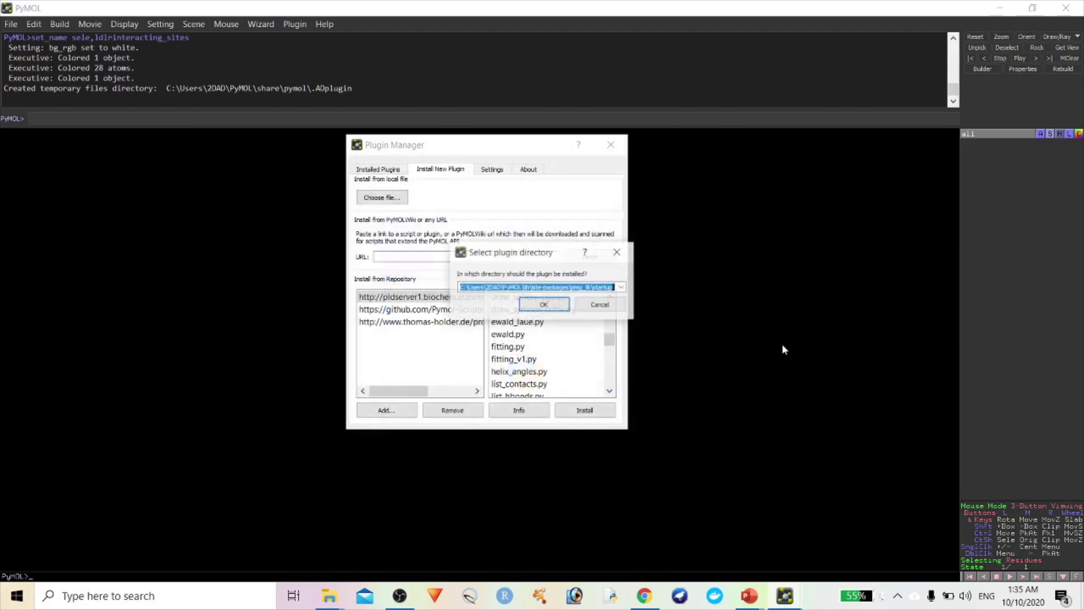
left_click(544, 305)
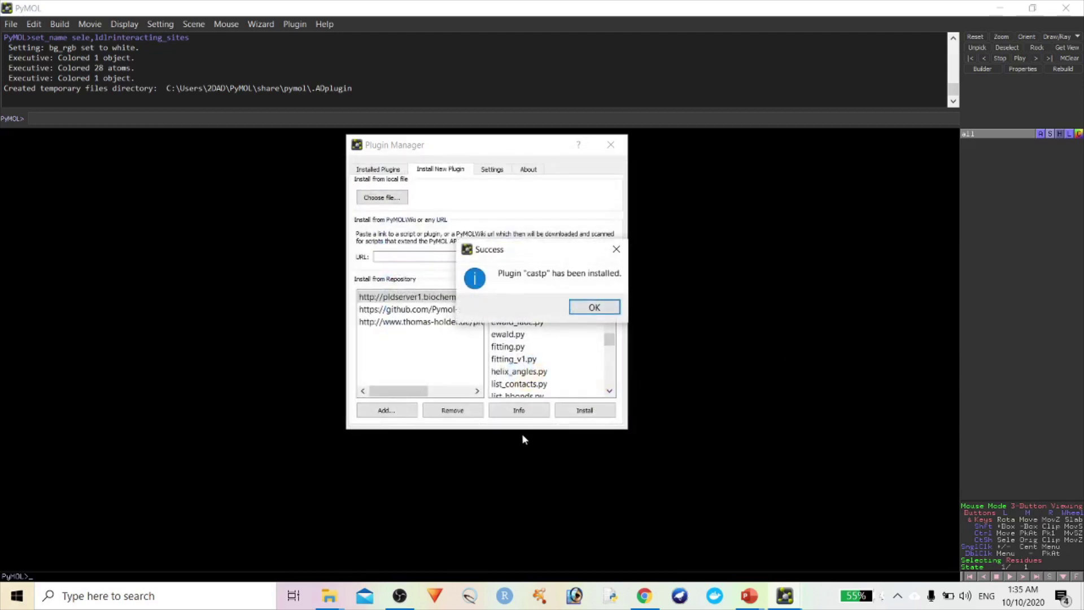
left_click(590, 309)
Step: Install the local dssp_stride plugin file from the Desktop's plugin folder into the default plugin directory
left_click(381, 197)
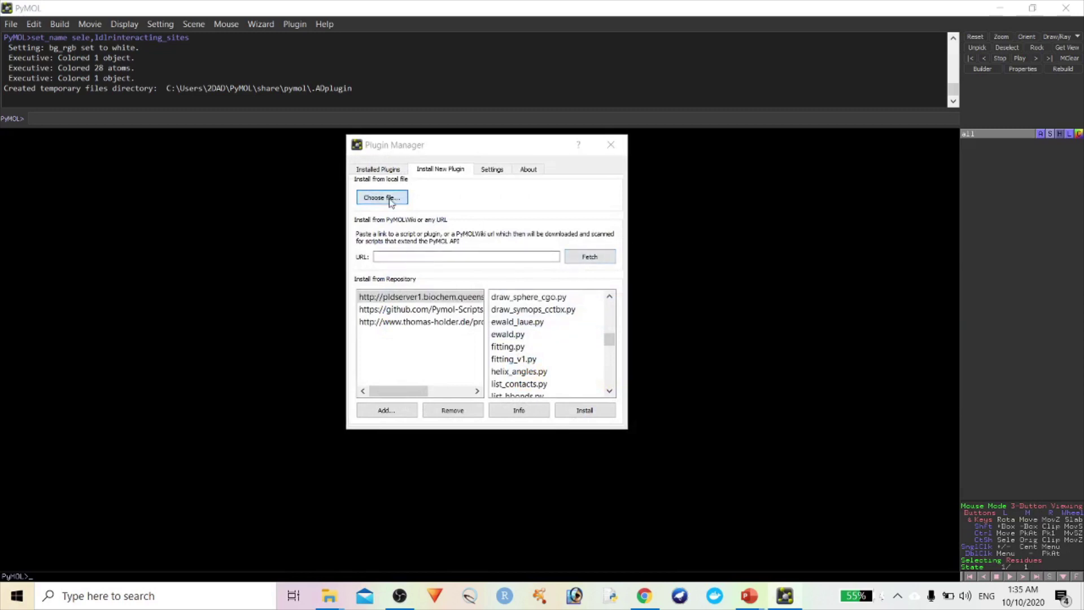
left_click(412, 277)
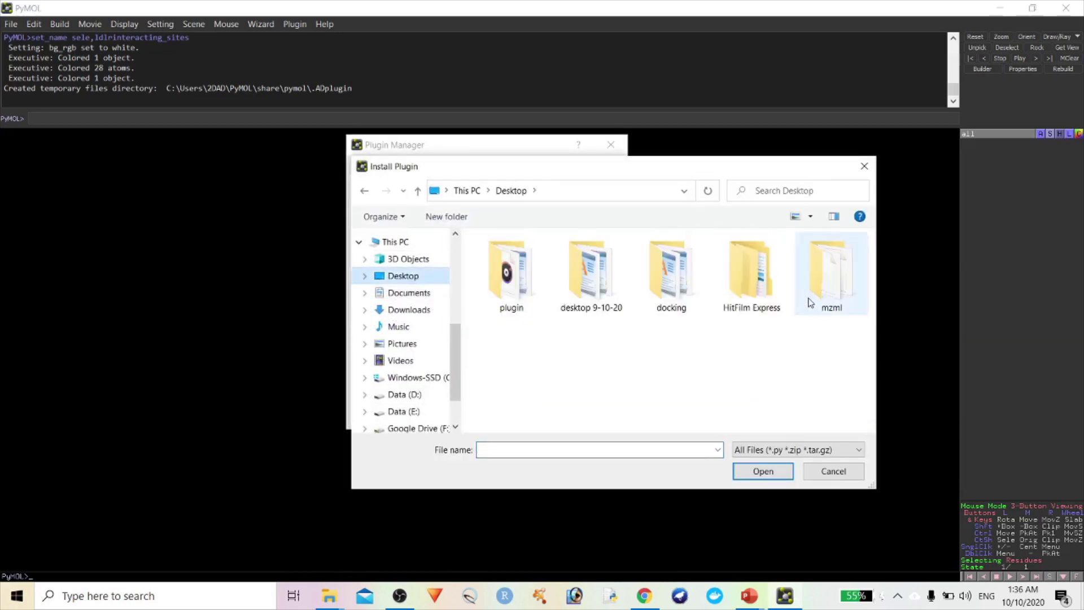
double_click(497, 275)
left_click(809, 290)
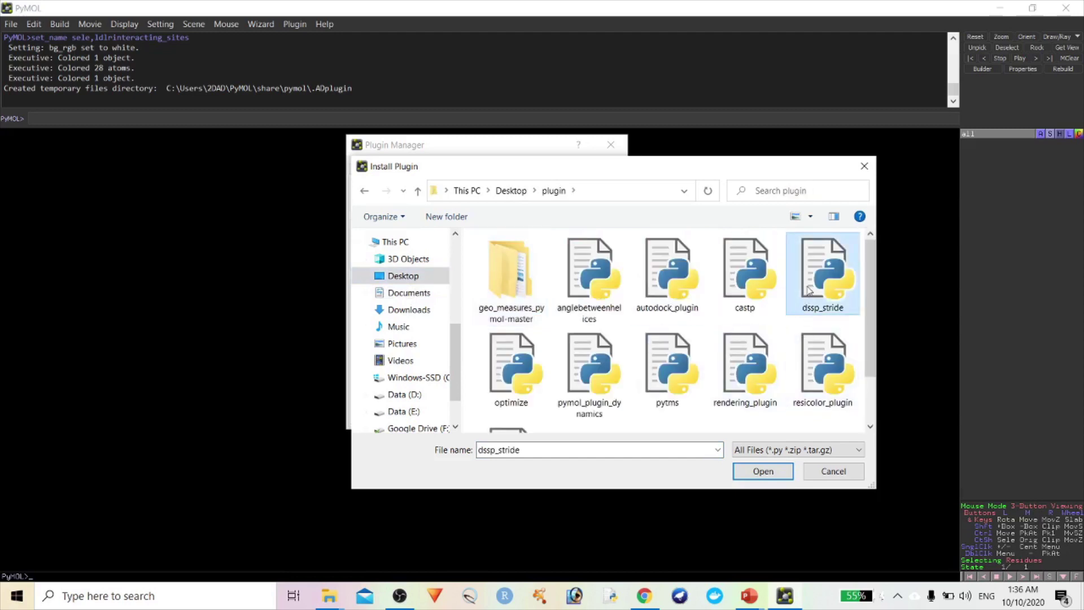
double_click(809, 290)
left_click(544, 305)
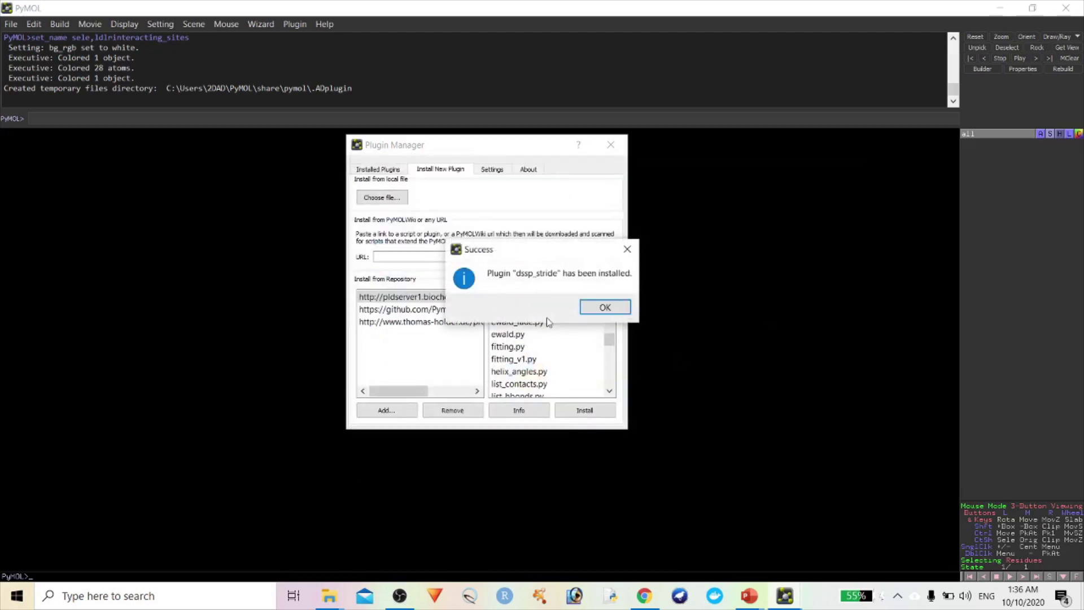
left_click(604, 306)
Step: Install the local optimize plugin file from the Desktop's plugin folder into the default plugin directory
left_click(382, 197)
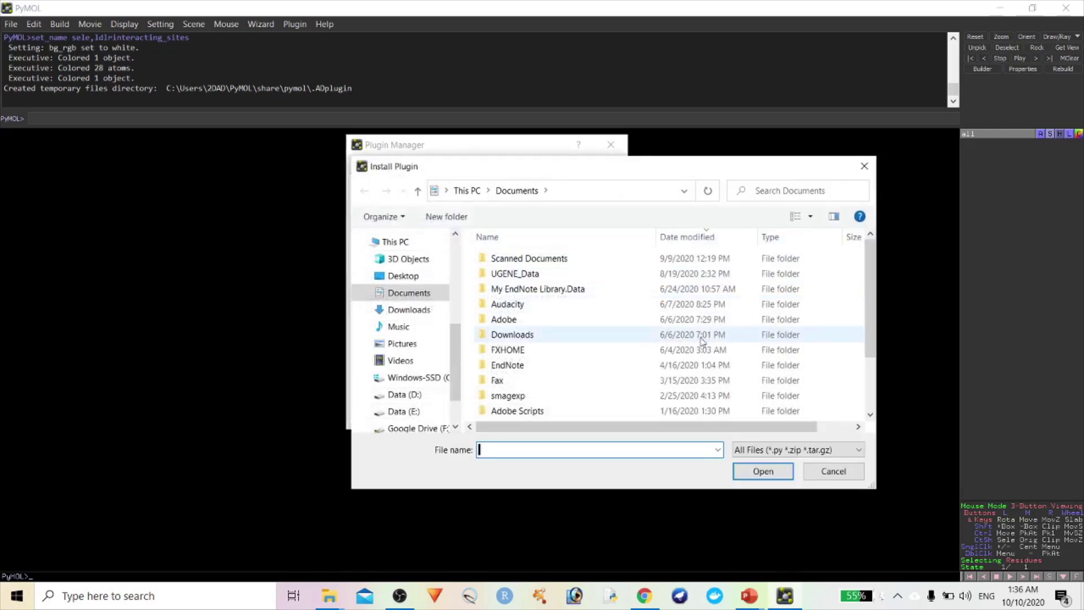
left_click(404, 277)
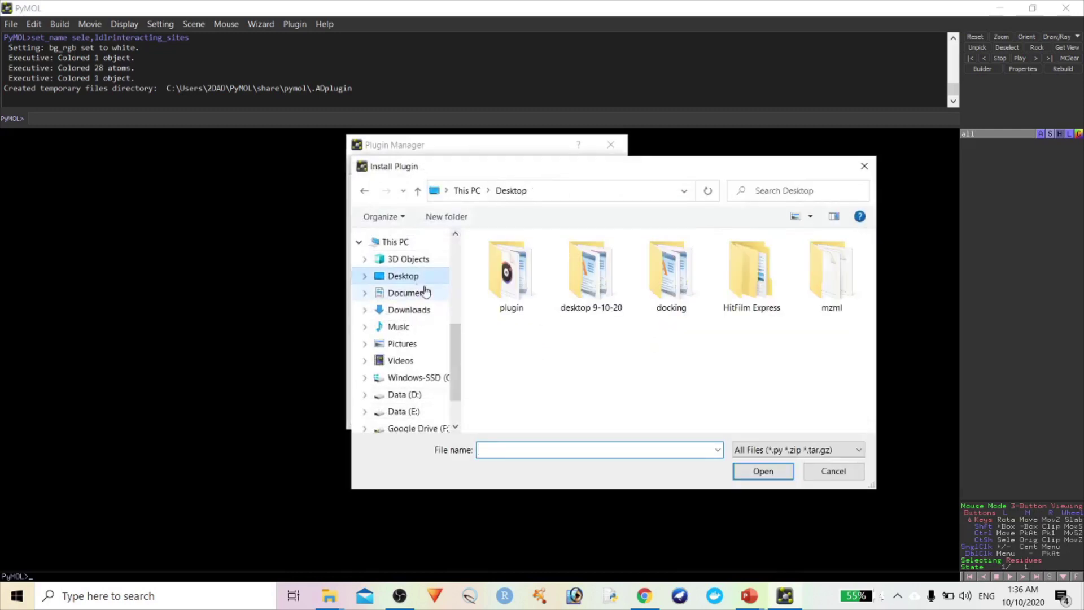
double_click(528, 309)
left_click(509, 395)
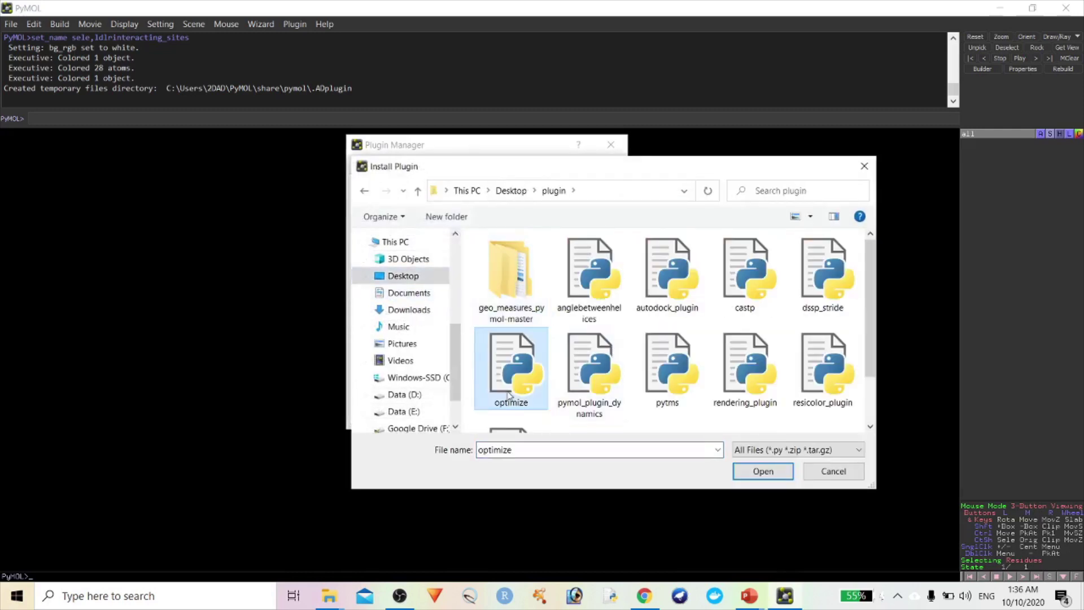
double_click(509, 373)
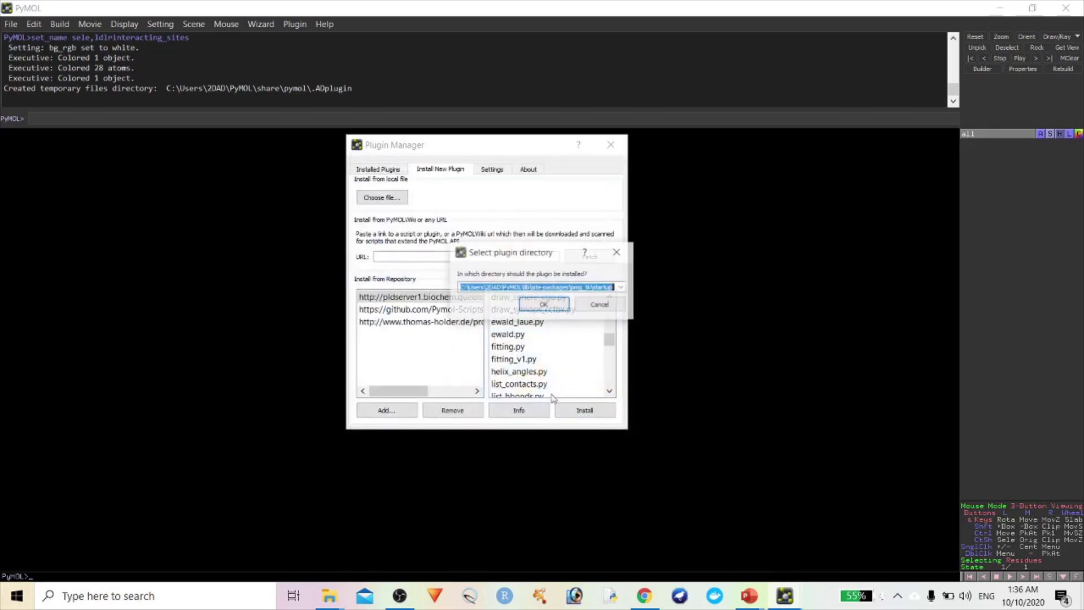
left_click(556, 308)
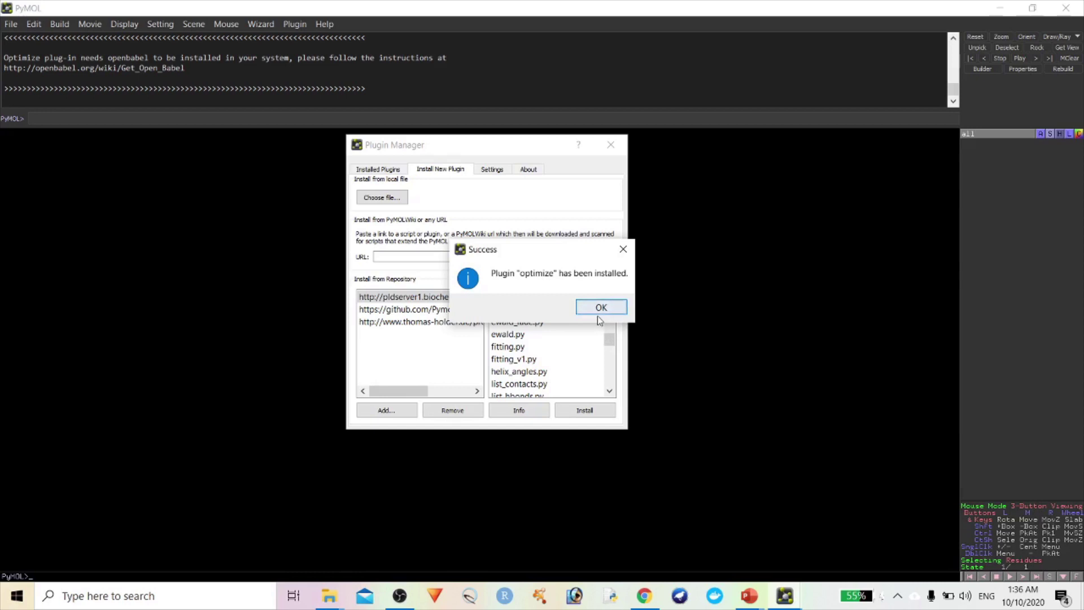
left_click(601, 307)
Step: Close the Plugin Manager without choosing another file and view the list of installed legacy plugins
key("Return")
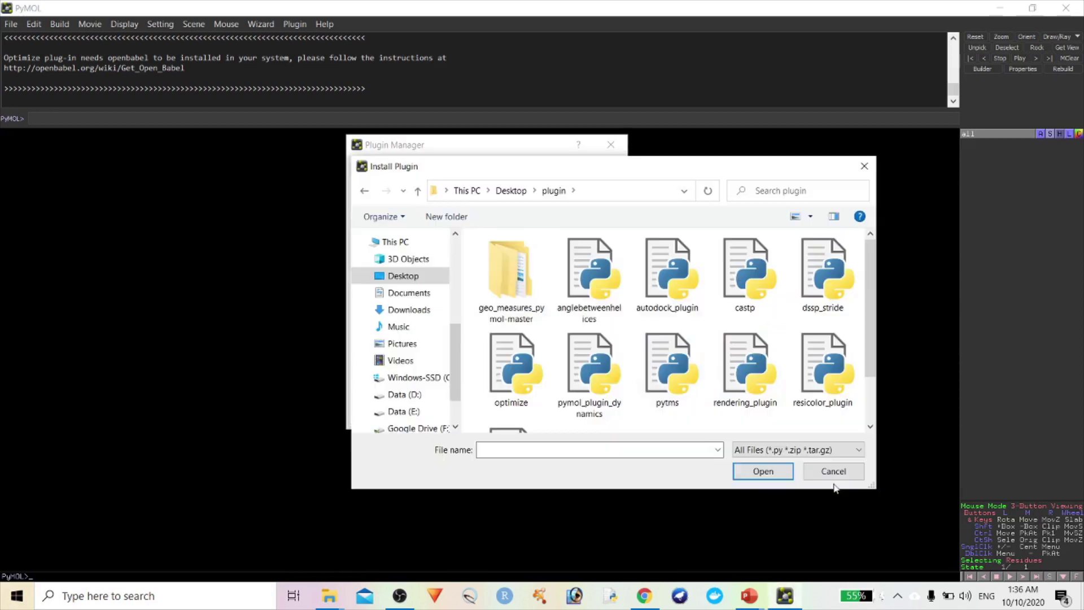
left_click(834, 471)
left_click(610, 144)
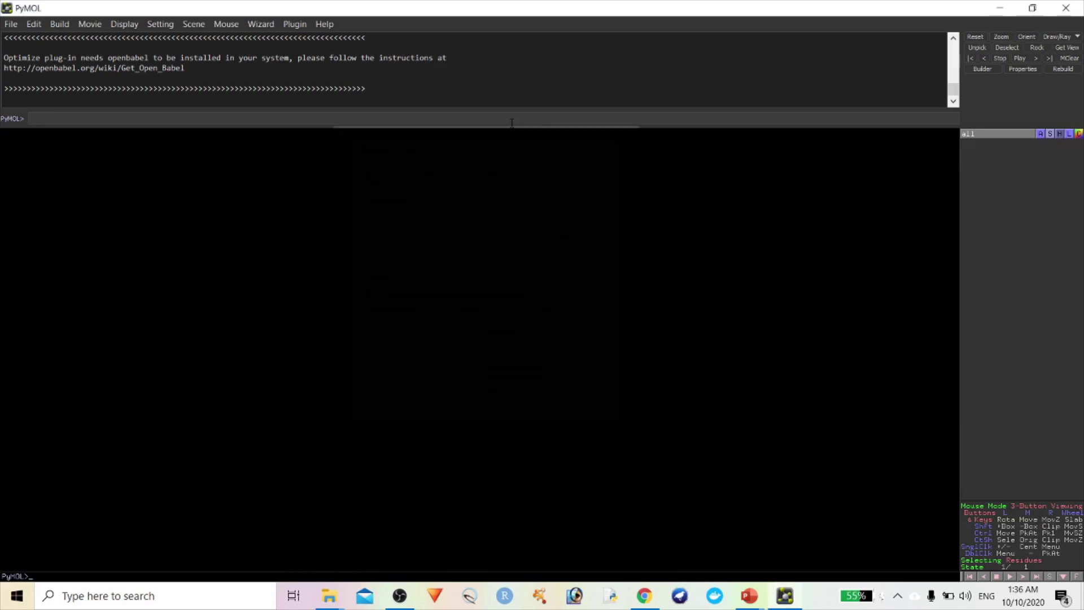
left_click(295, 25)
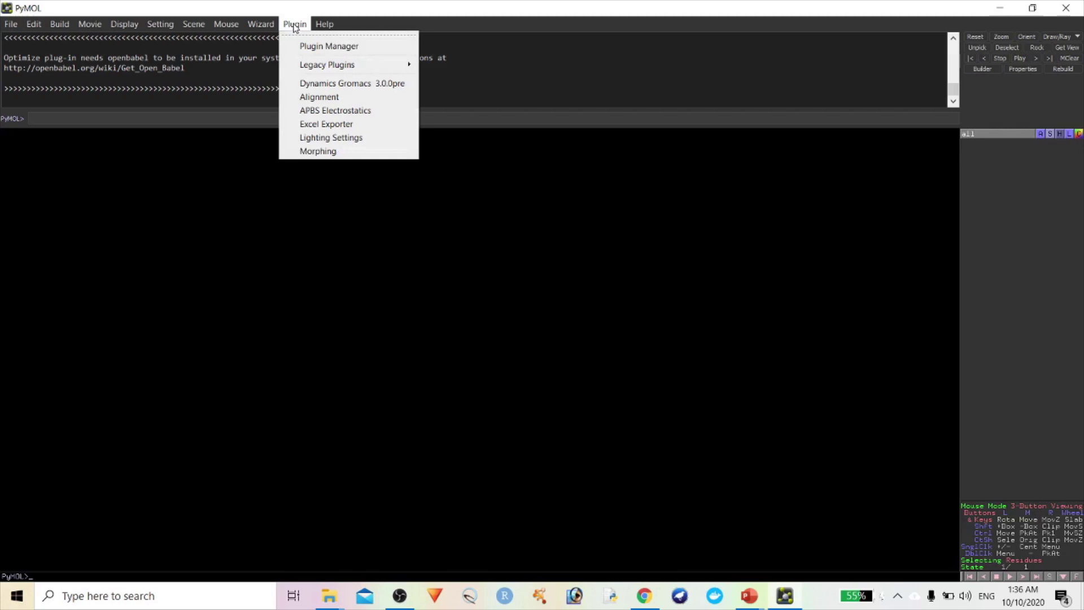
mouse_move(331, 70)
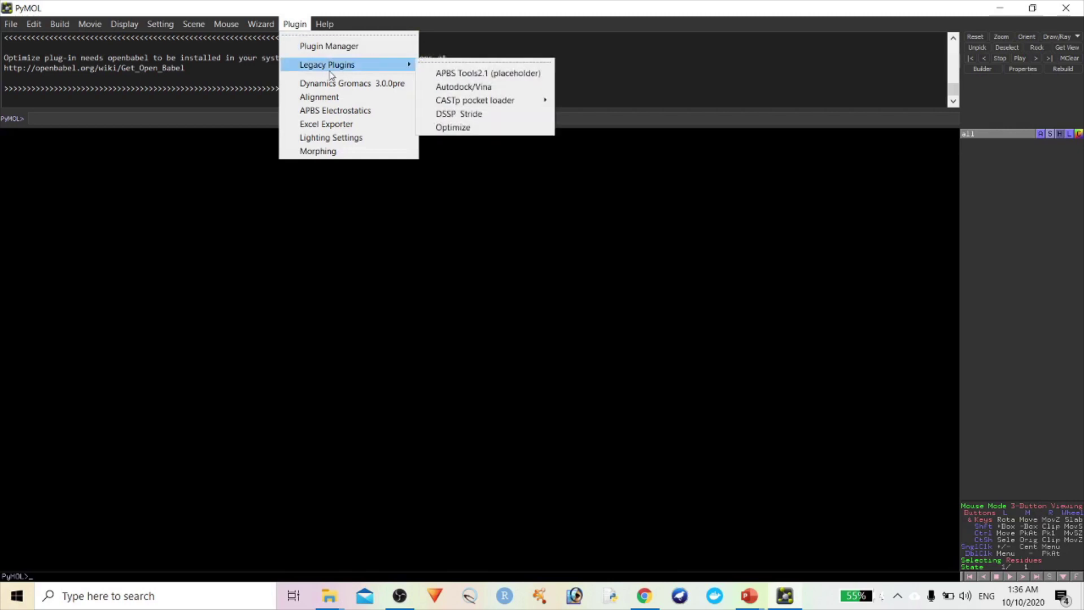
Step: Load the protein-protein PDB file from the Desktop's docking folder
mouse_move(504, 105)
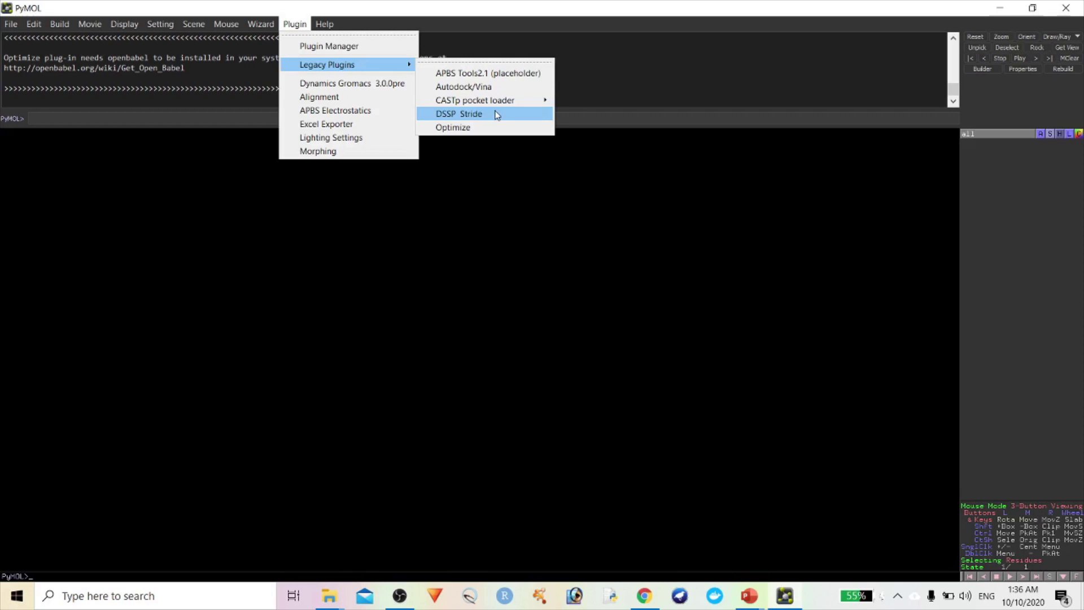
left_click(88, 120)
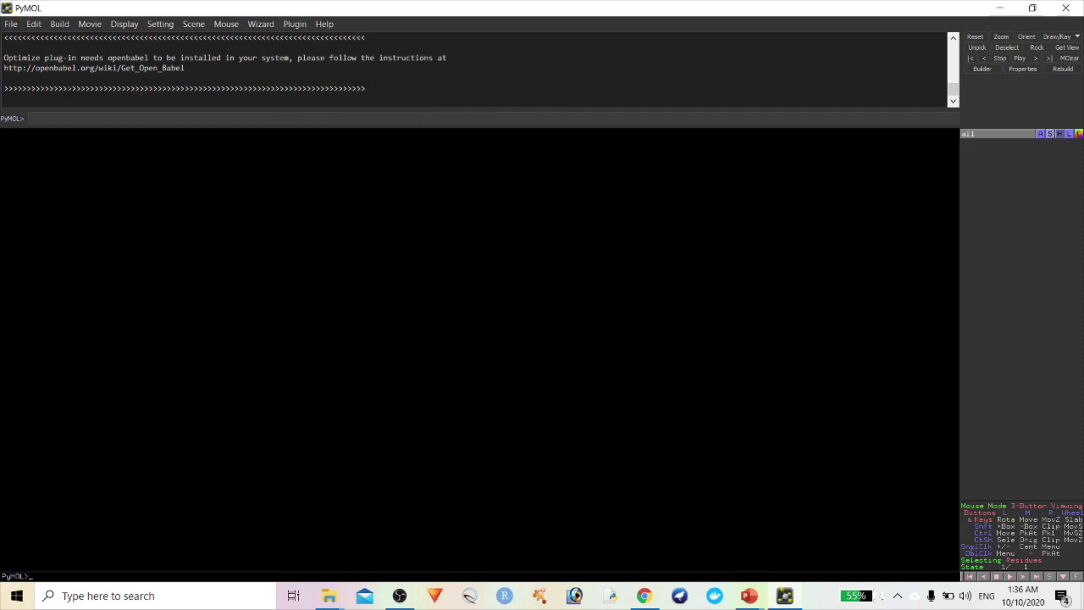
left_click(11, 24)
left_click(26, 62)
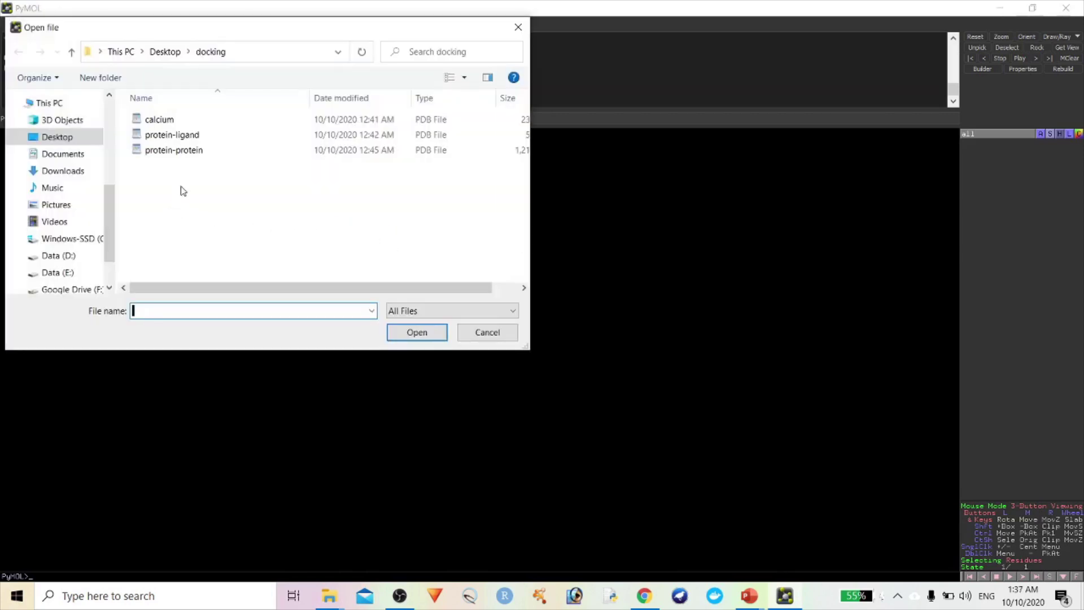
double_click(192, 150)
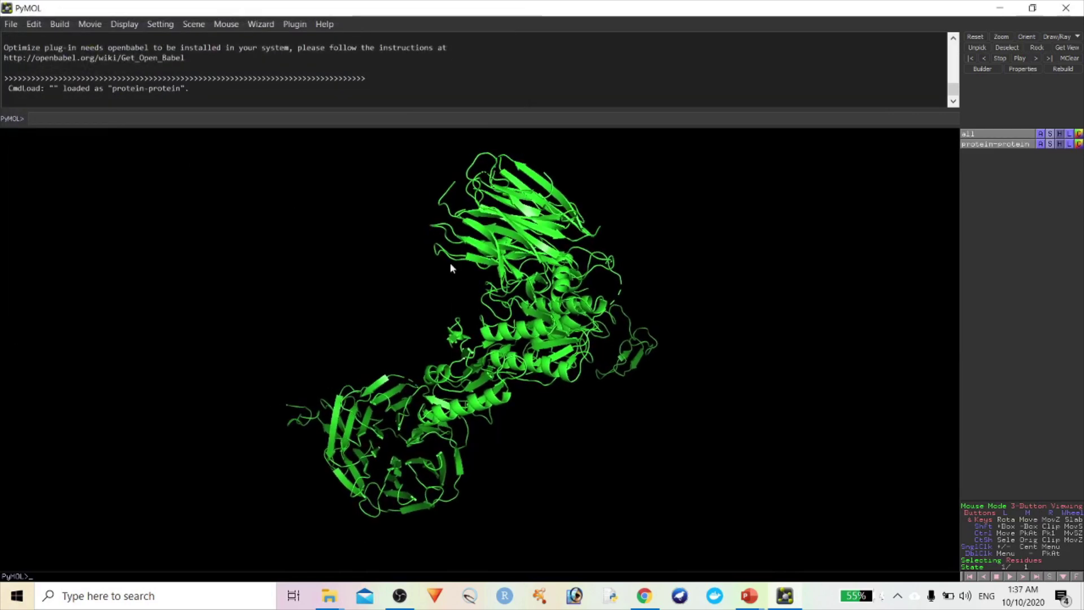
left_click_drag(427, 298, 470, 338)
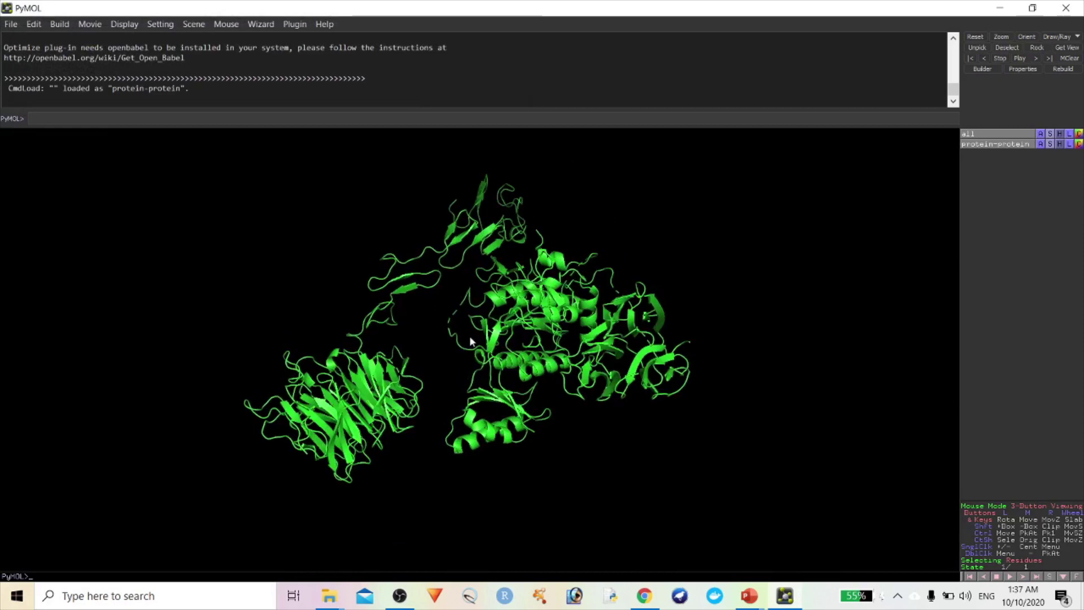
Step: Run APBS Electrostatics on the protein-protein polymer, continuing past the pdb2pqr warnings, and close the APBS dialog
left_click(294, 24)
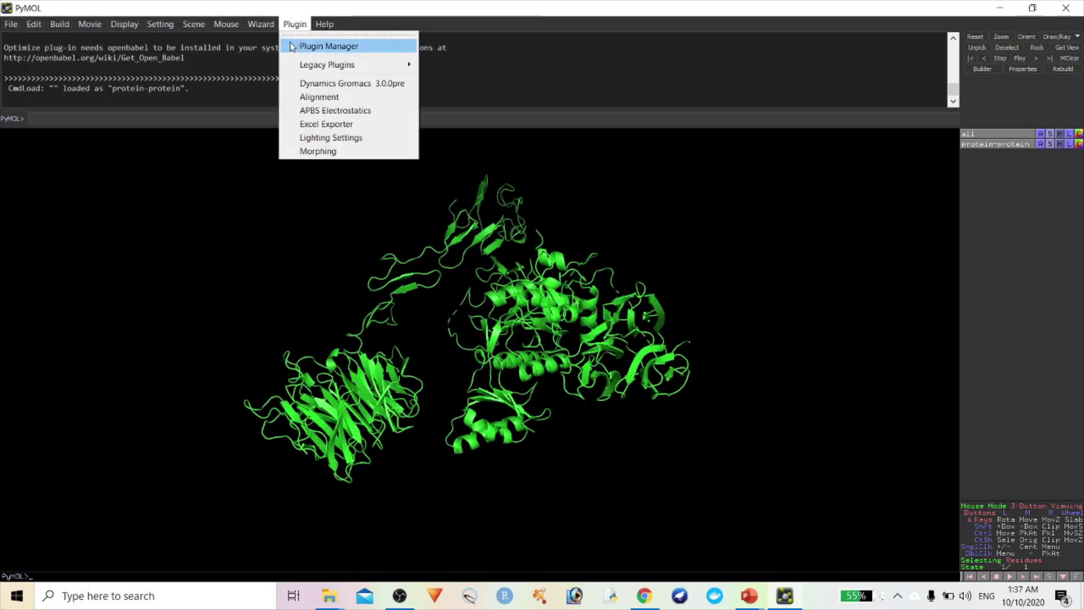
left_click(335, 111)
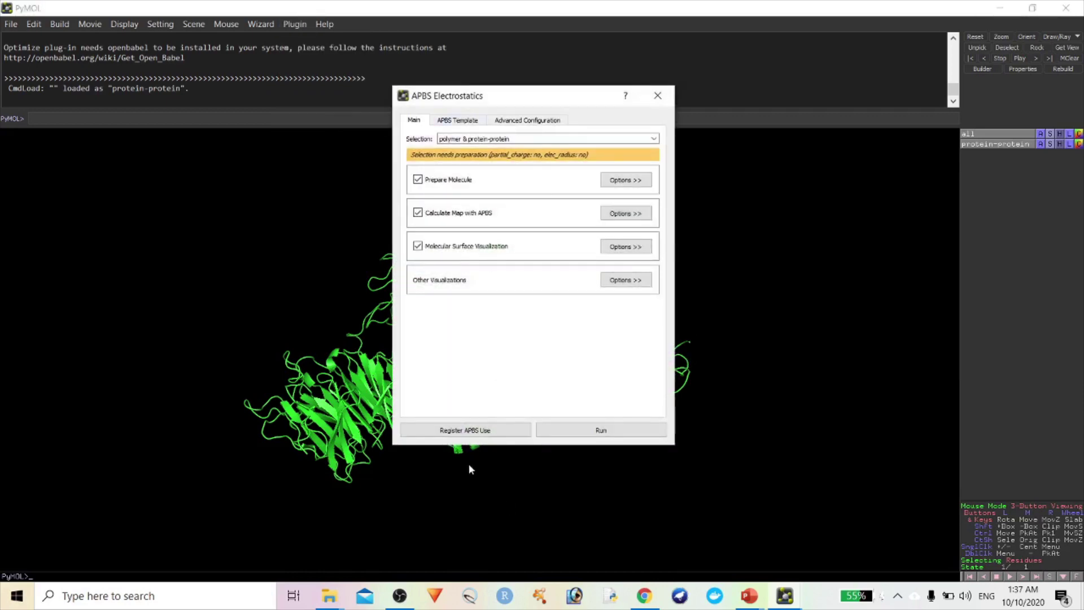
left_click(601, 431)
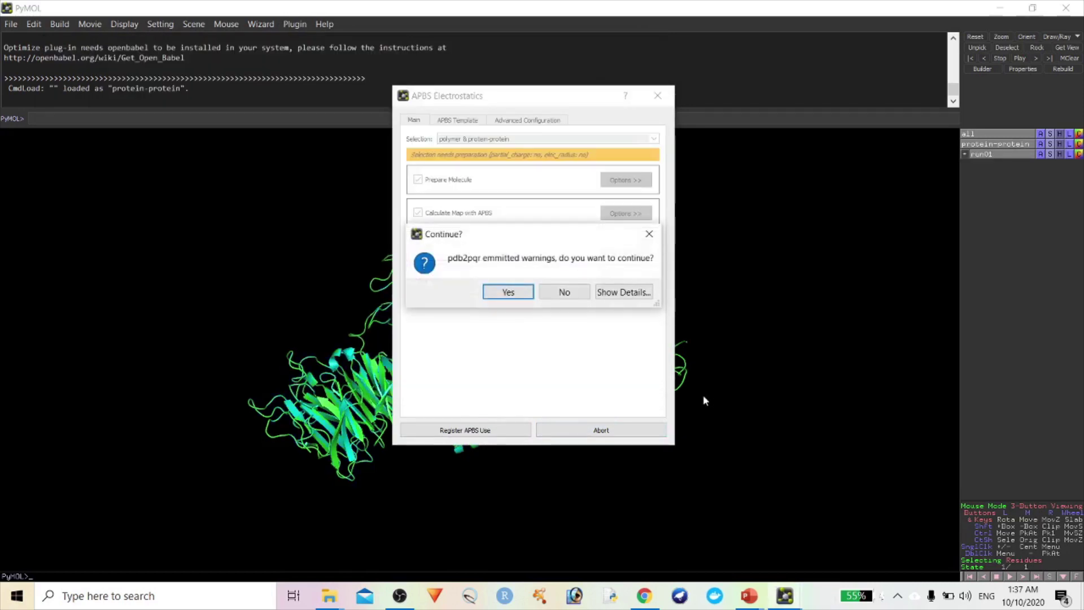
left_click(498, 296)
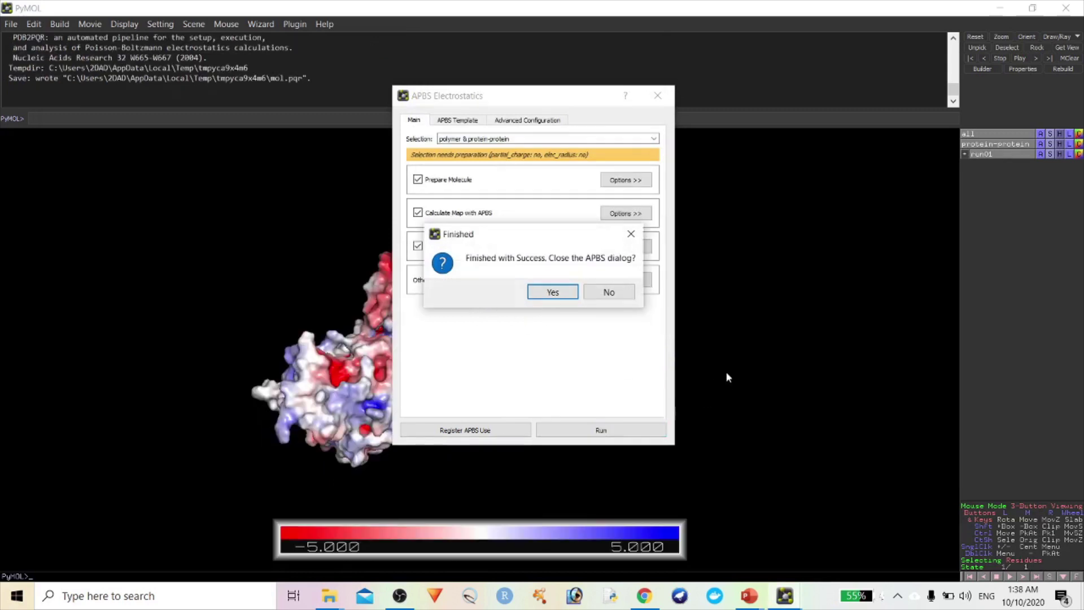
left_click(553, 292)
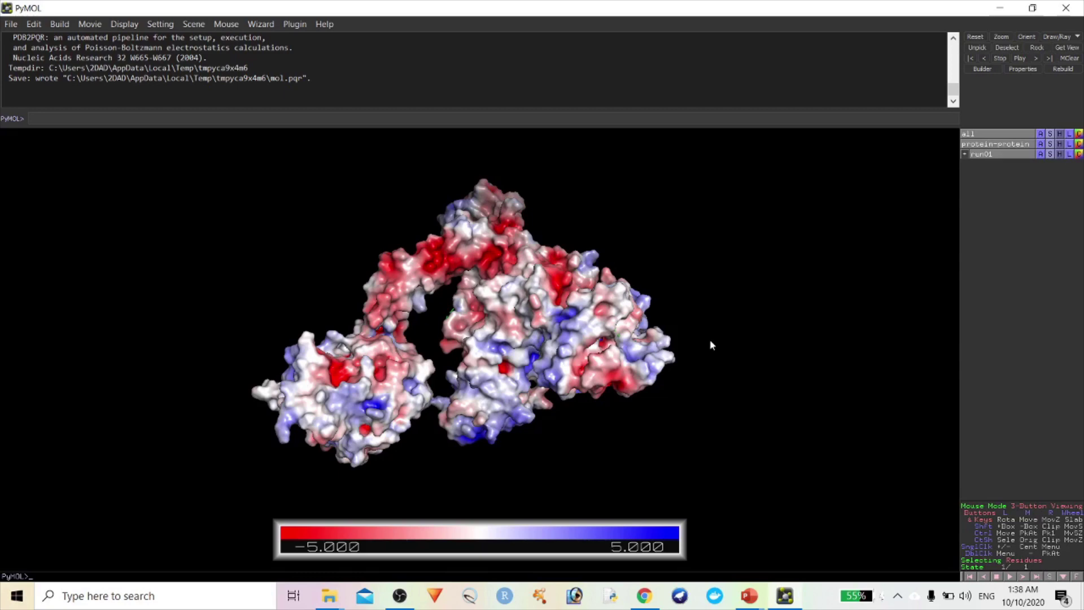
Step: Inspect the electrostatic surface of the protein complex up close and hide the run01 group
right_click_drag(733, 327, 713, 371)
mouse_move(443, 401)
left_mouse_down()
mouse_move(449, 245)
mouse_move(481, 460)
mouse_move(586, 461)
mouse_move(287, 349)
mouse_move(433, 217)
mouse_move(351, 323)
mouse_move(340, 376)
mouse_move(580, 251)
mouse_move(453, 364)
mouse_move(479, 319)
mouse_move(446, 387)
mouse_move(471, 455)
mouse_move(439, 329)
mouse_move(408, 273)
mouse_move(387, 345)
mouse_move(472, 206)
mouse_move(426, 390)
left_mouse_up()
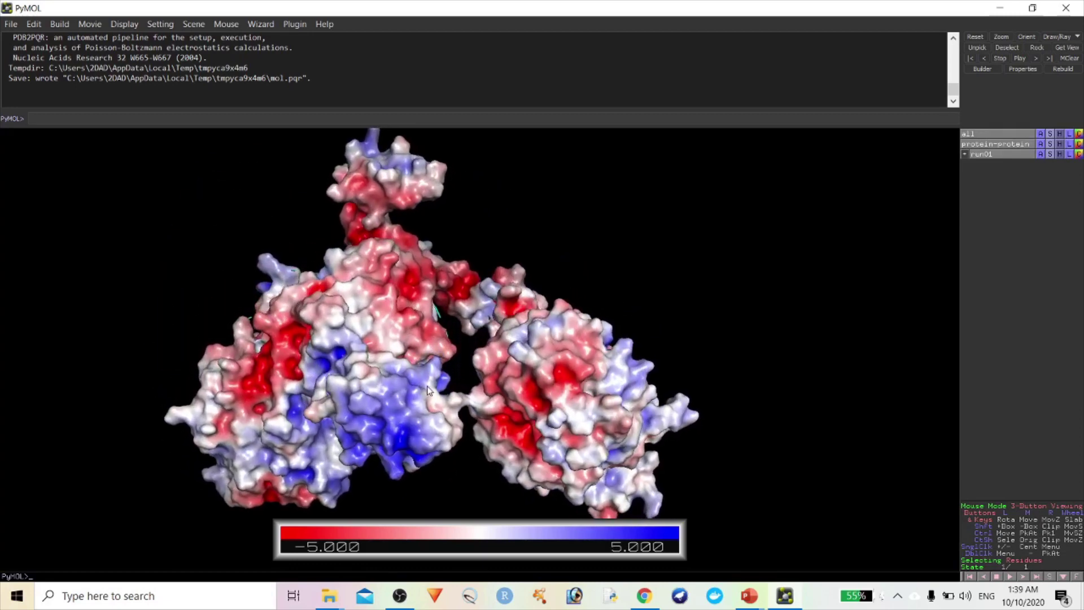
left_click(1001, 158)
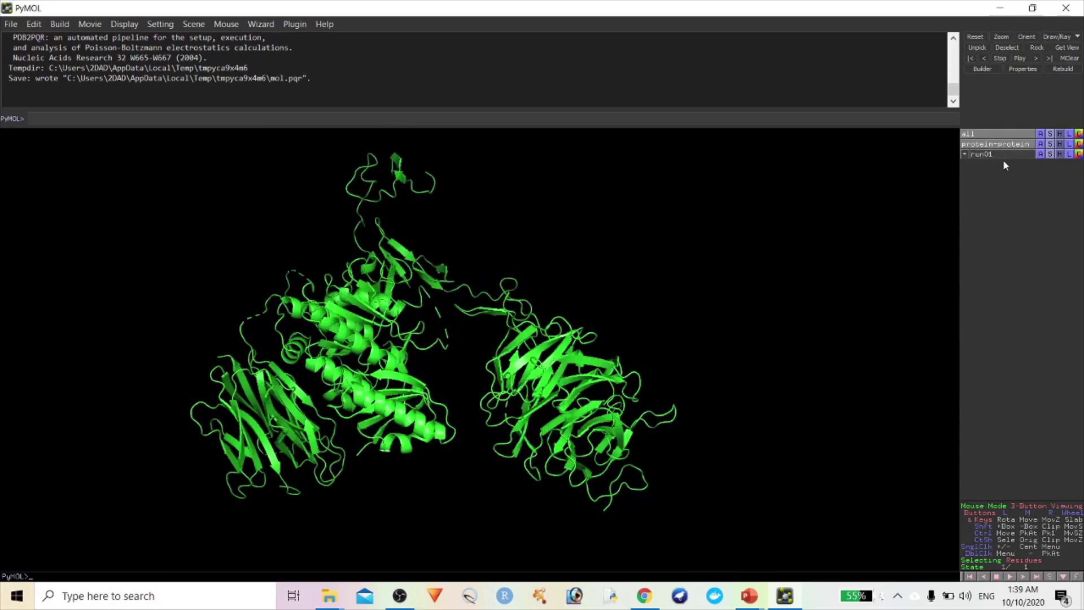
left_click(294, 24)
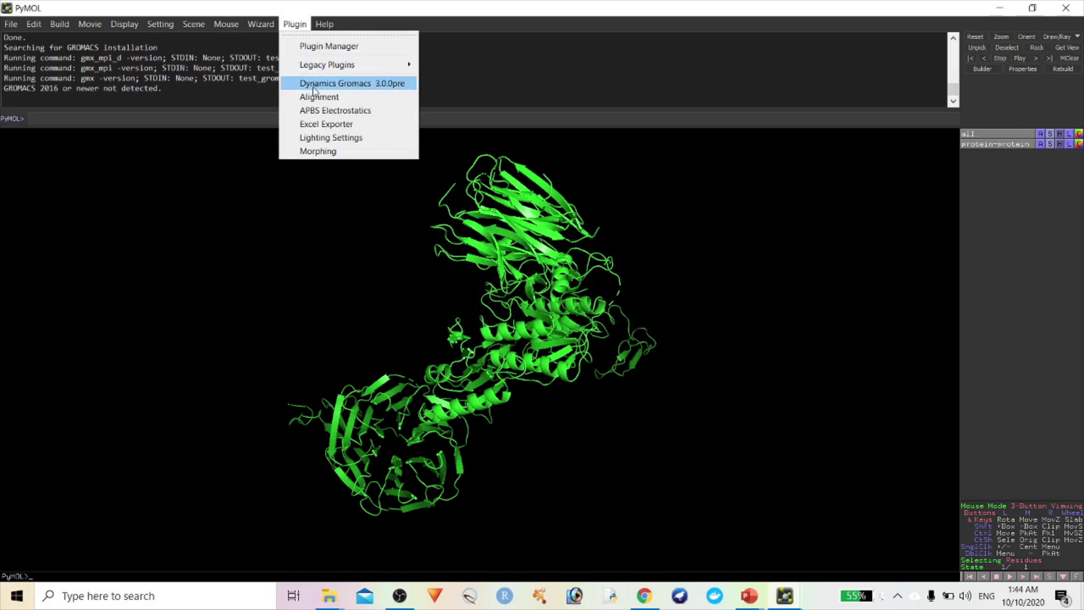
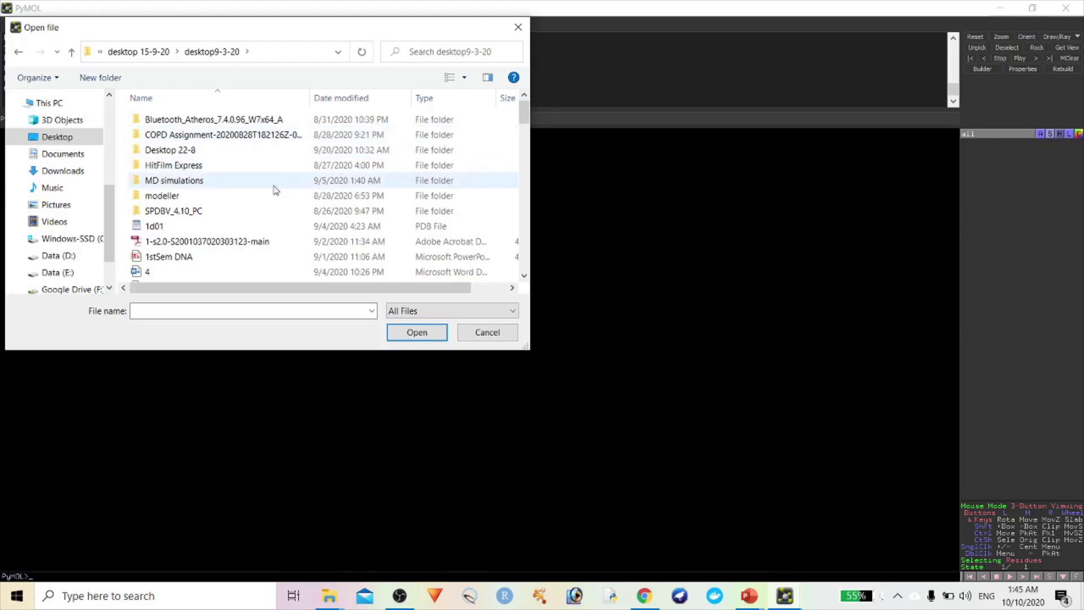
Step: Load the wild.B99990001 and wild.B99990002 PDB files together from the modeller folder inside Desktop 16-8-2020
double_click(209, 198)
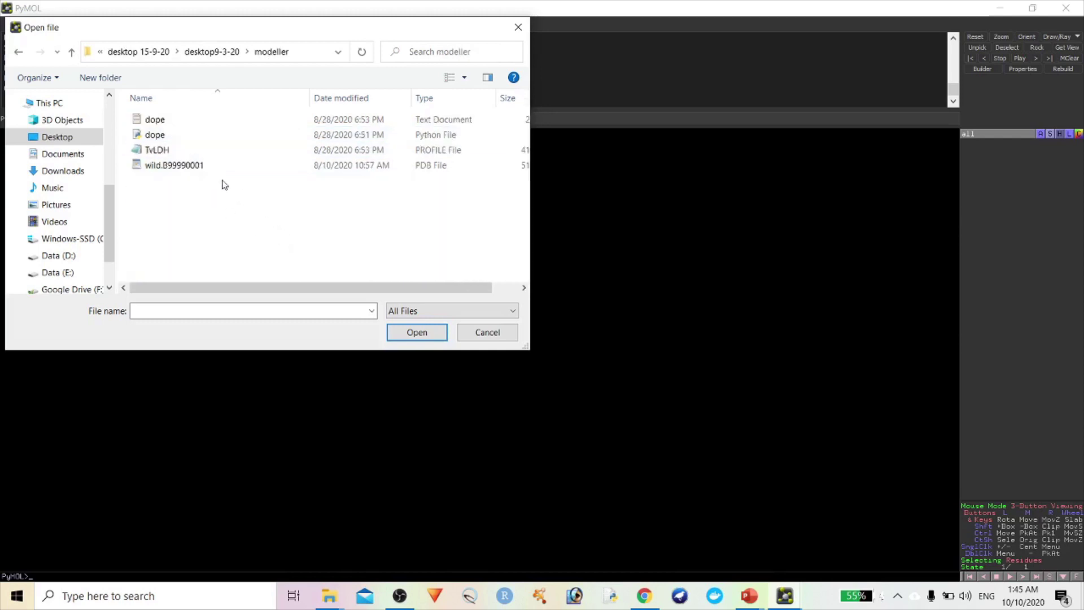
left_click(220, 52)
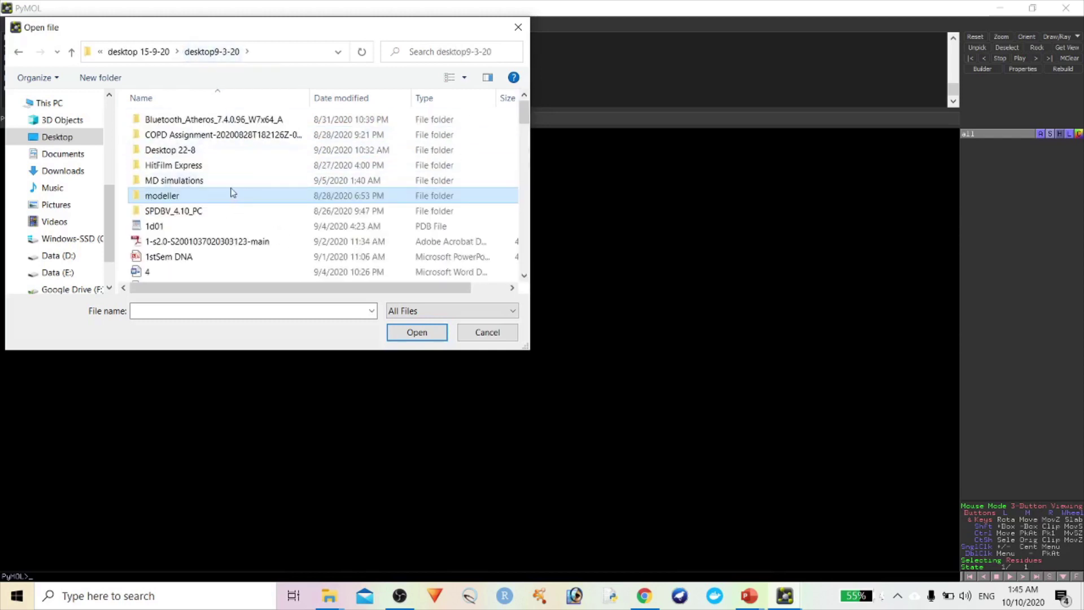
double_click(189, 150)
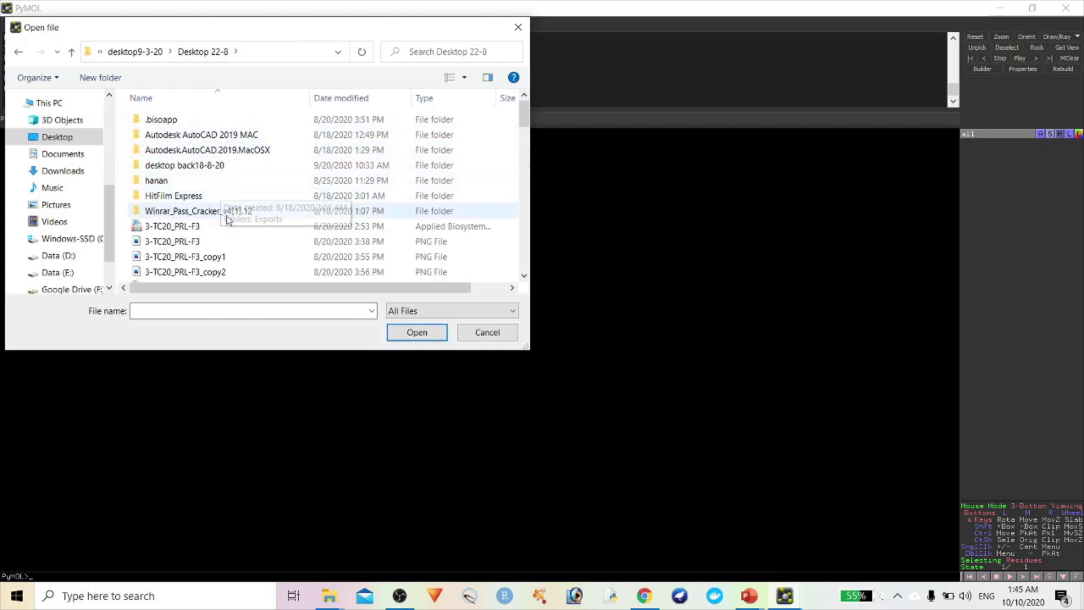
double_click(222, 167)
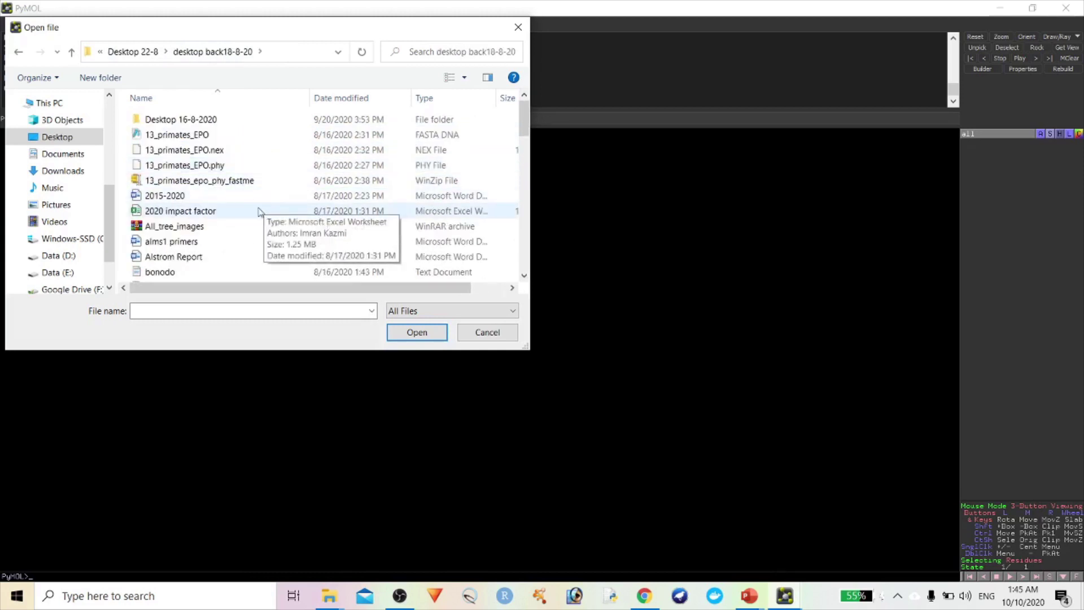
double_click(206, 119)
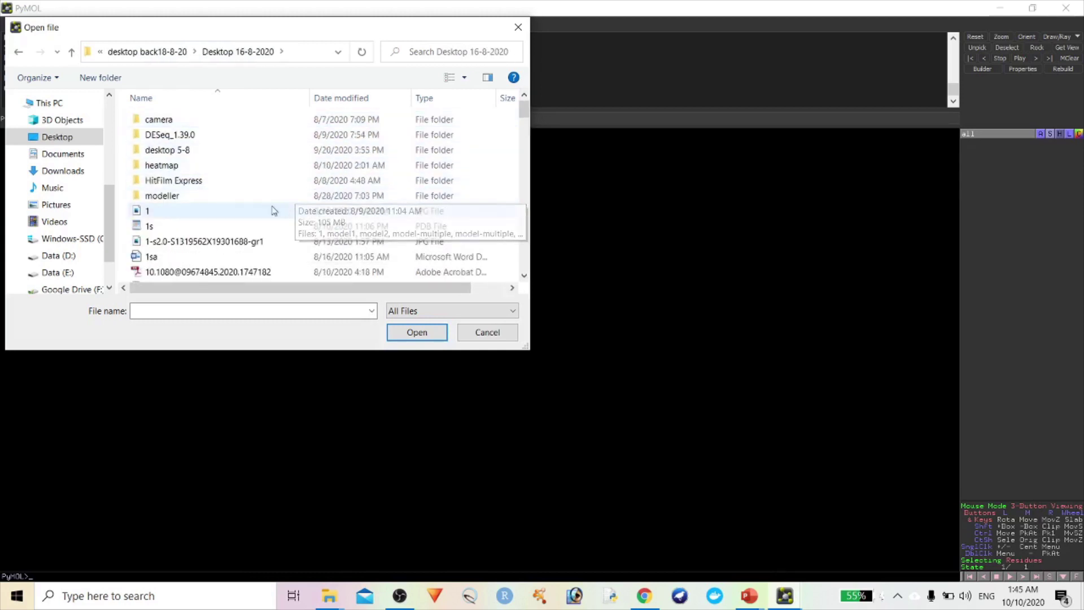
double_click(239, 198)
left_click(240, 228)
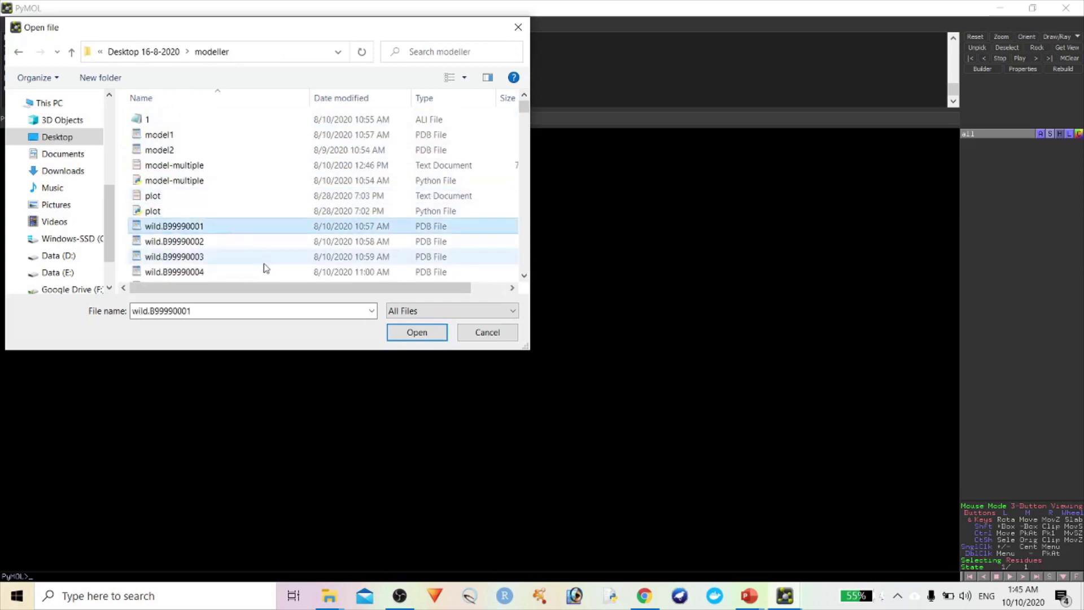
left_click(240, 243, "shift")
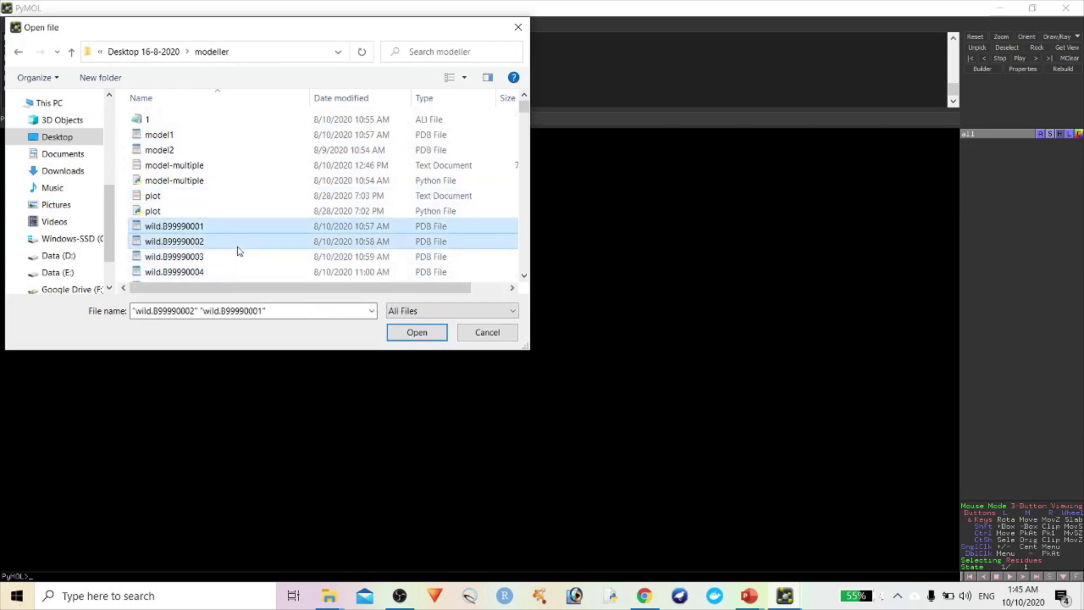
left_click(416, 332)
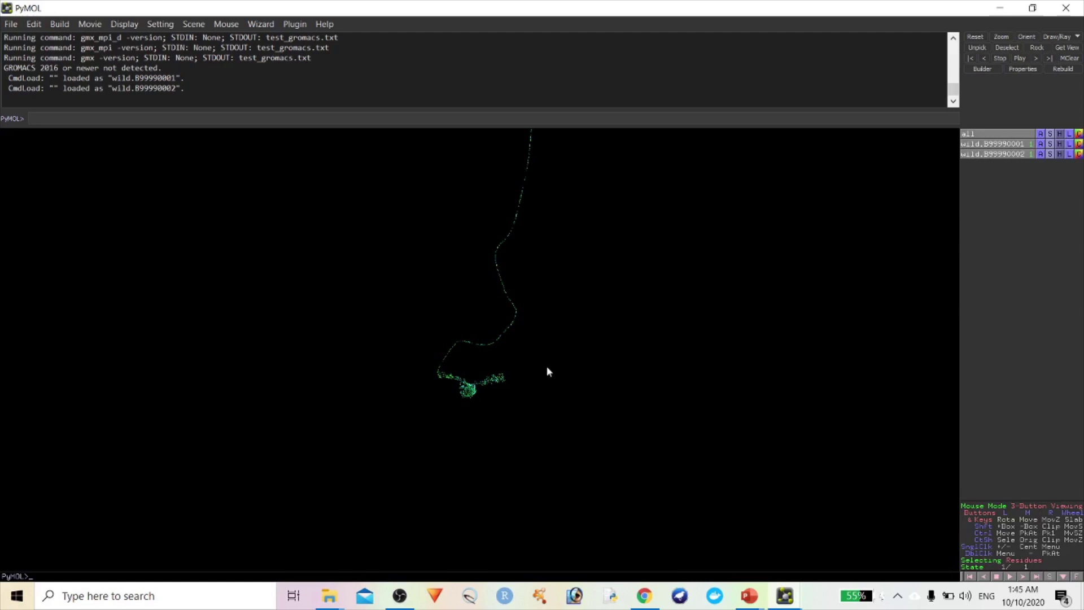
left_click_drag(547, 370, 319, 147)
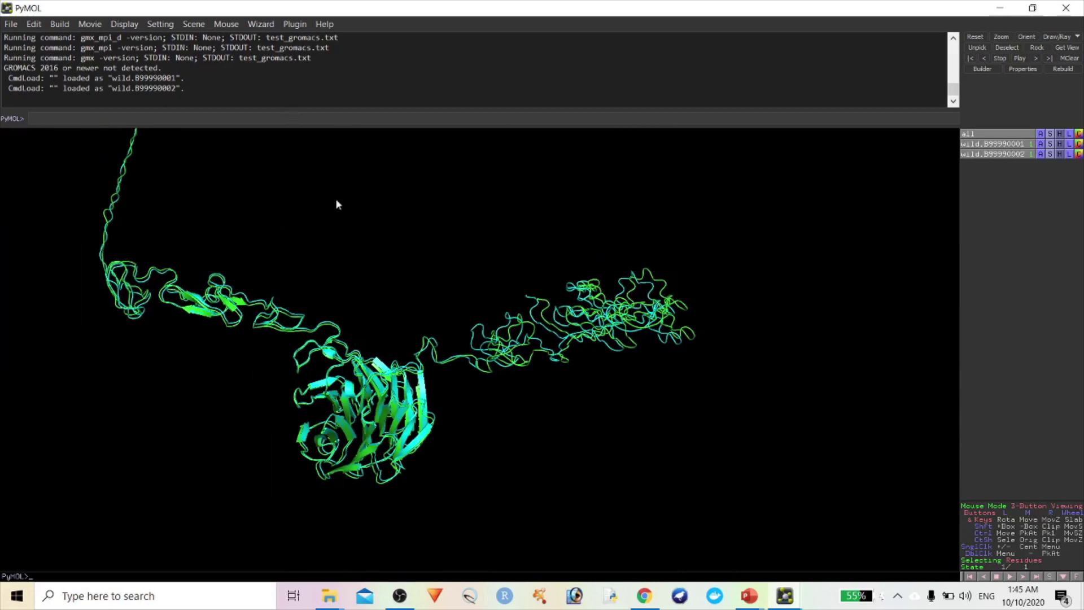
Step: Superpose wild.B99990001 as the mobile selection onto the target wild.B99990002 with the Alignment plugin's align method, and close its dialog
left_click(295, 24)
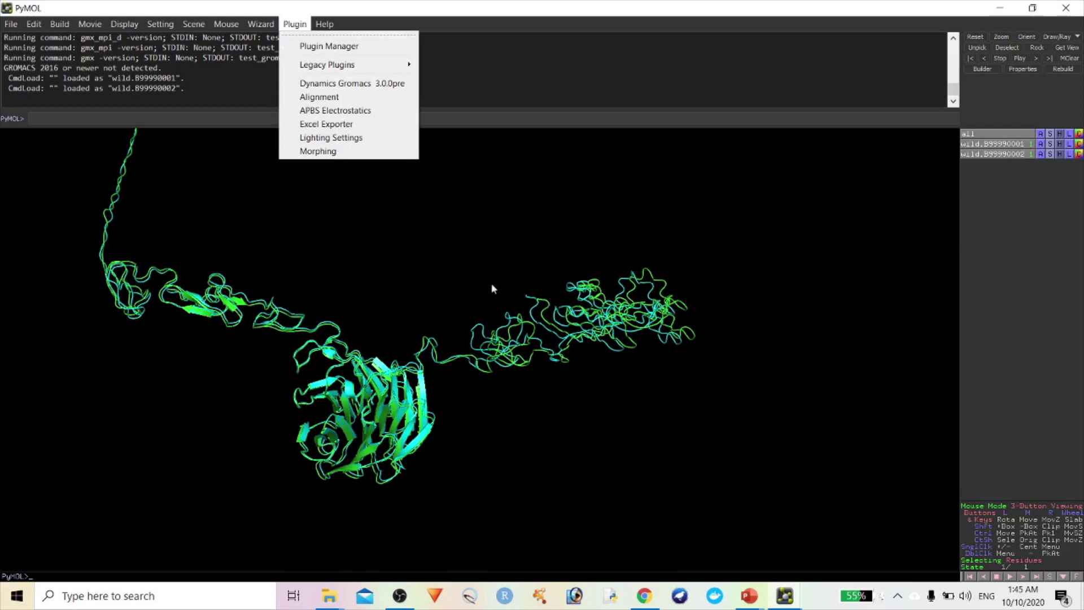
left_click(319, 97)
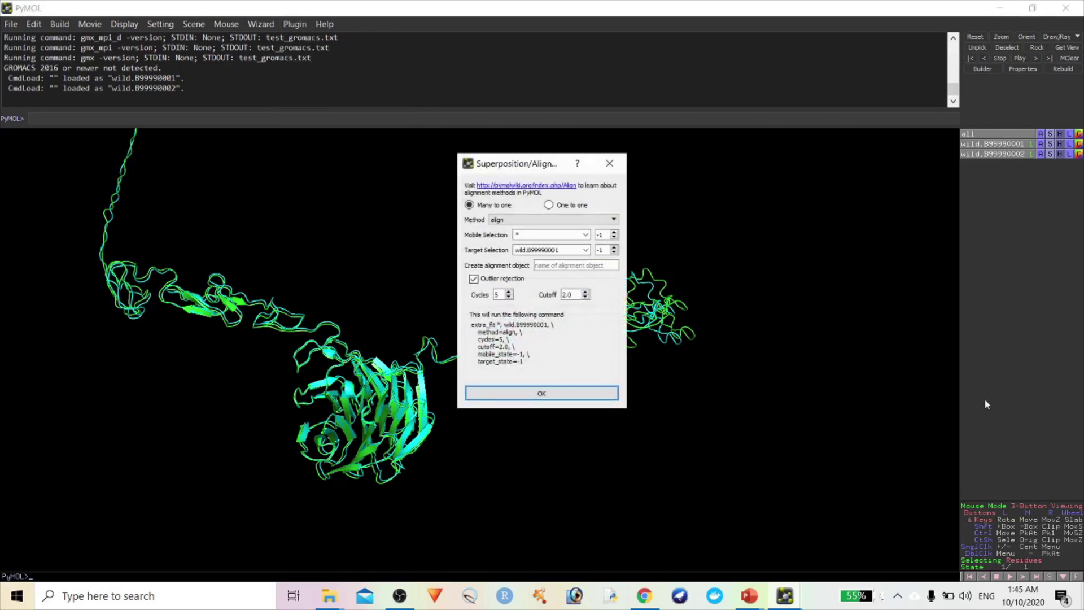
left_click(558, 232)
left_click(585, 234)
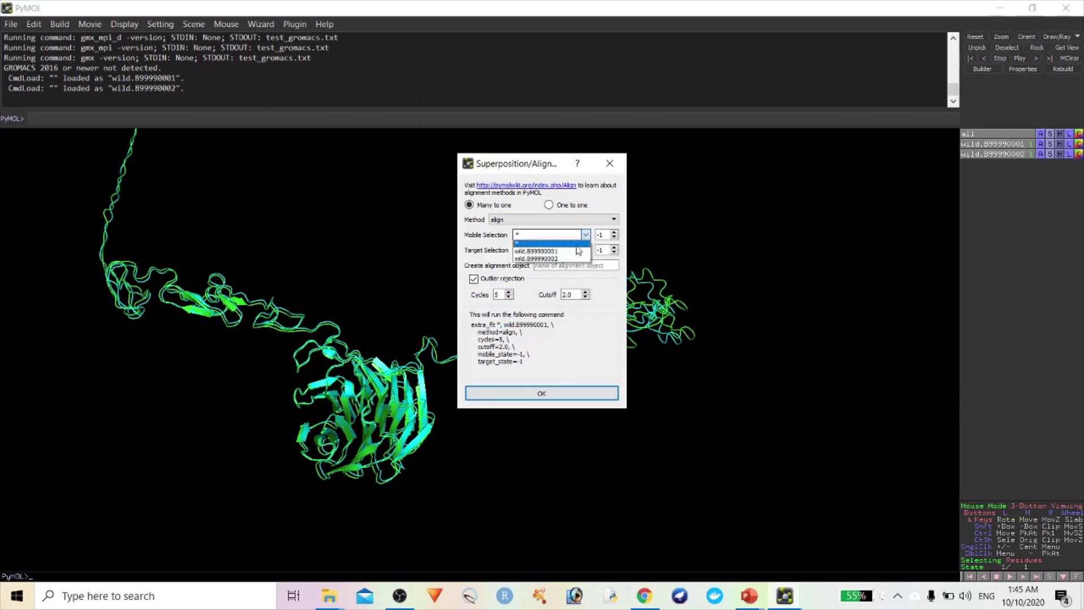
left_click(578, 250)
left_click(586, 250)
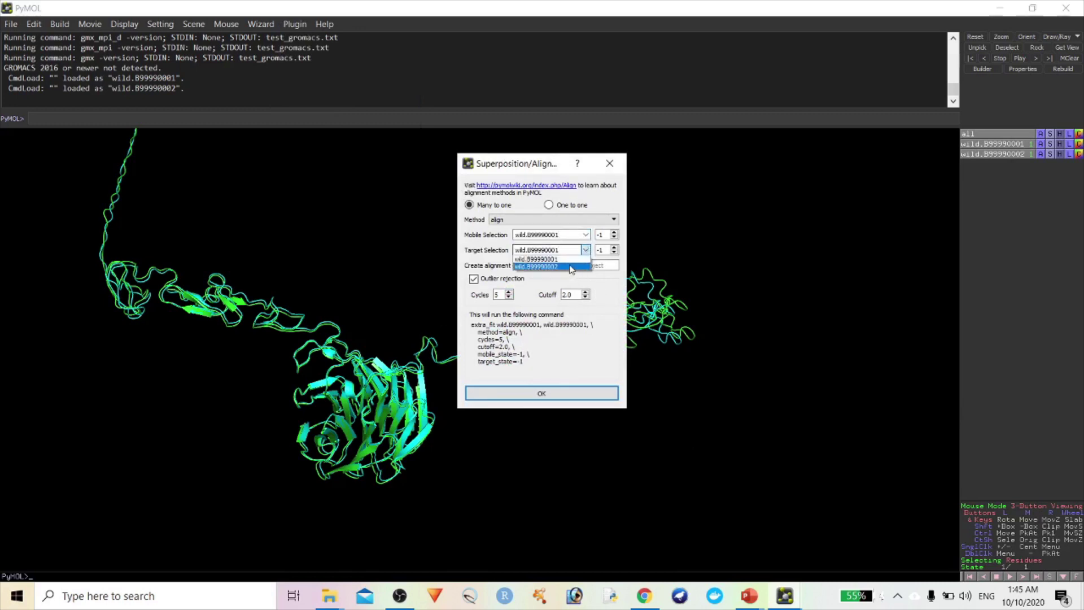
left_click(571, 267)
left_click(567, 395)
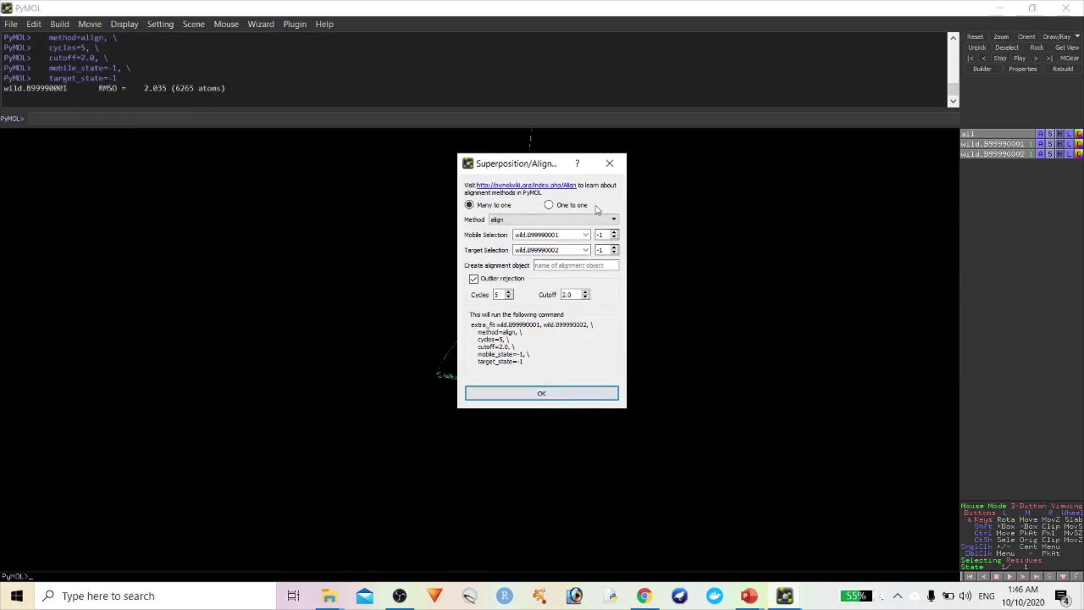
left_click(609, 163)
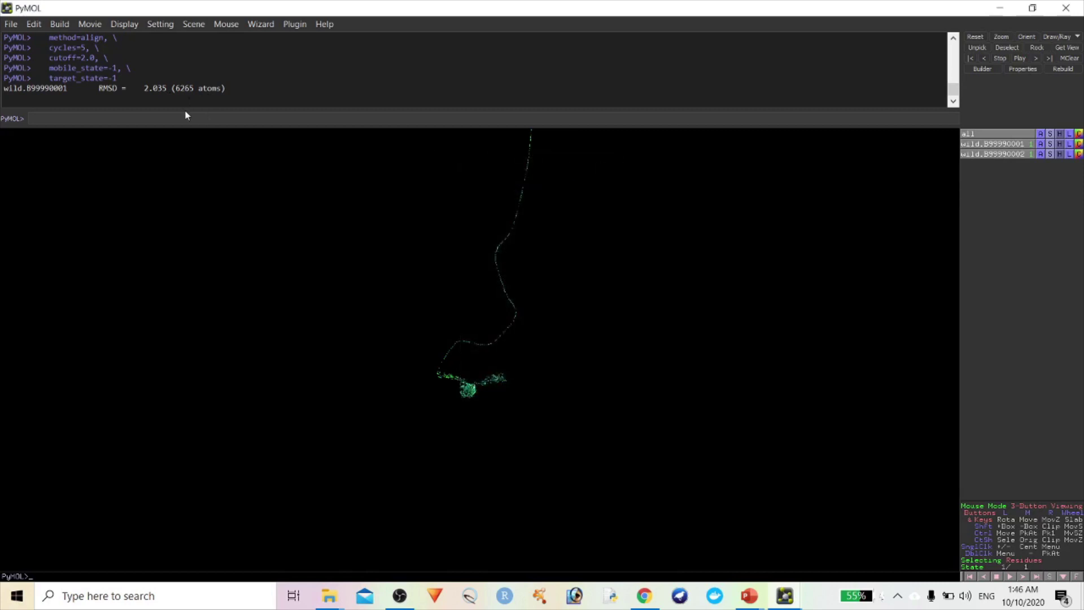
Step: Hide wild.B99990002 and show the disulfides of wild.B99990001 as sticks
right_click_drag(292, 141, 210, 430)
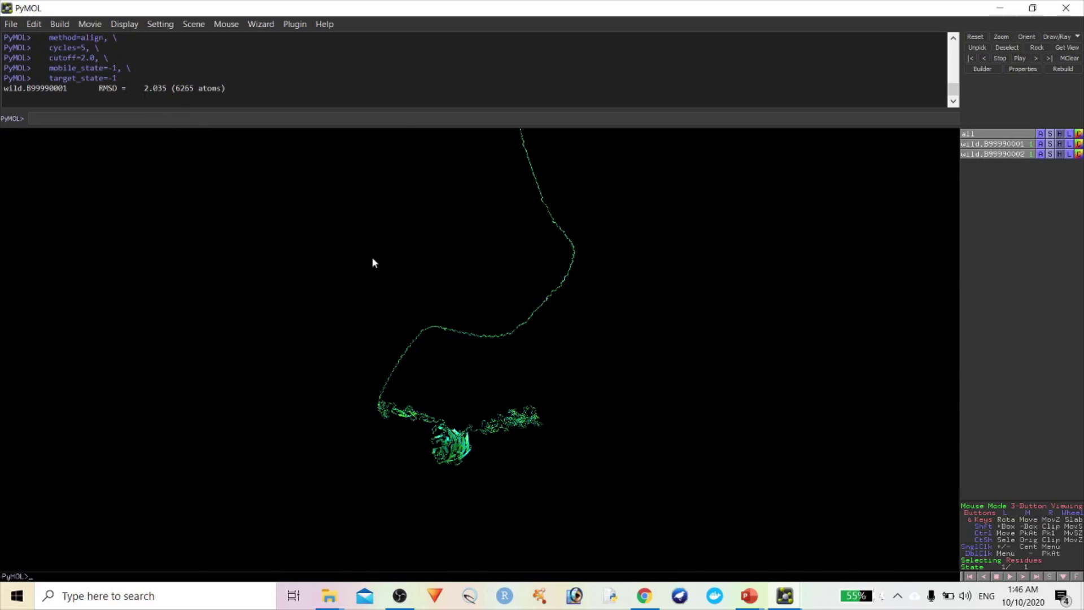
right_click_drag(372, 256, 1035, 166)
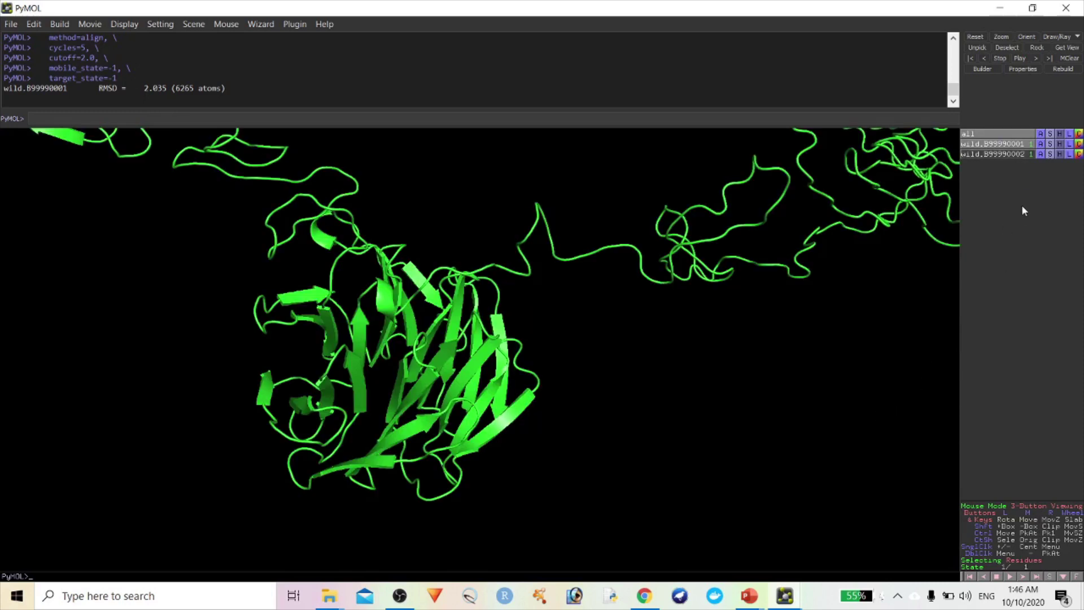
left_click(1050, 144)
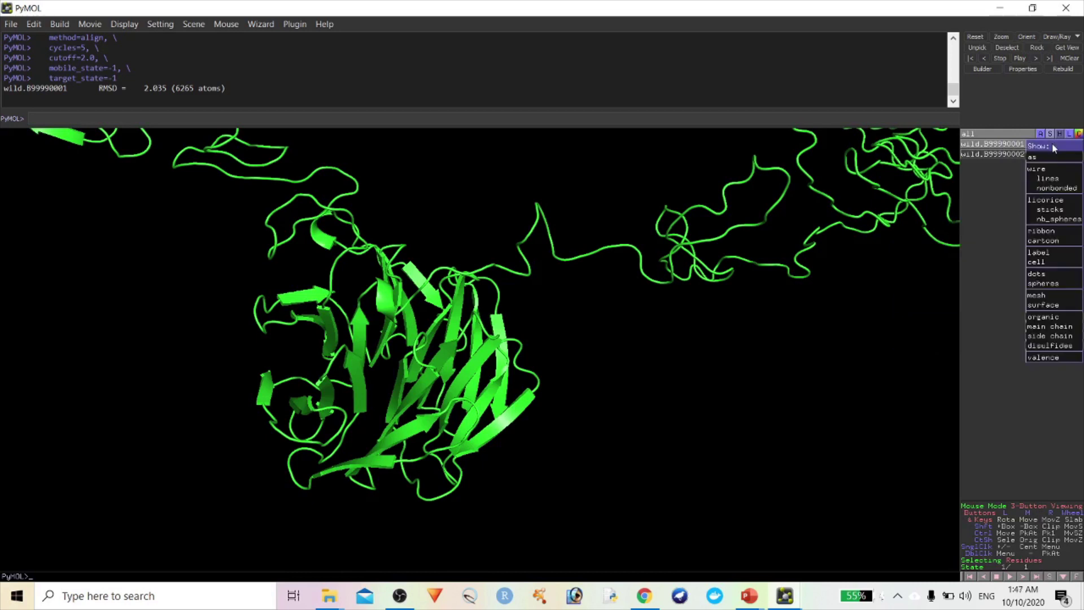
left_click(922, 343)
left_click(1050, 144)
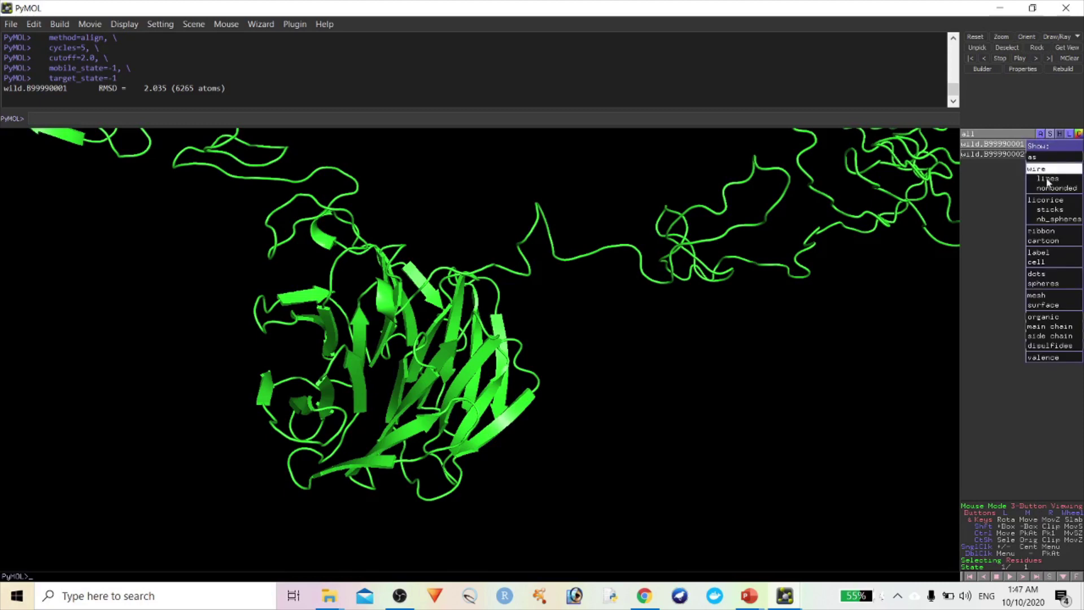
mouse_move(1050, 345)
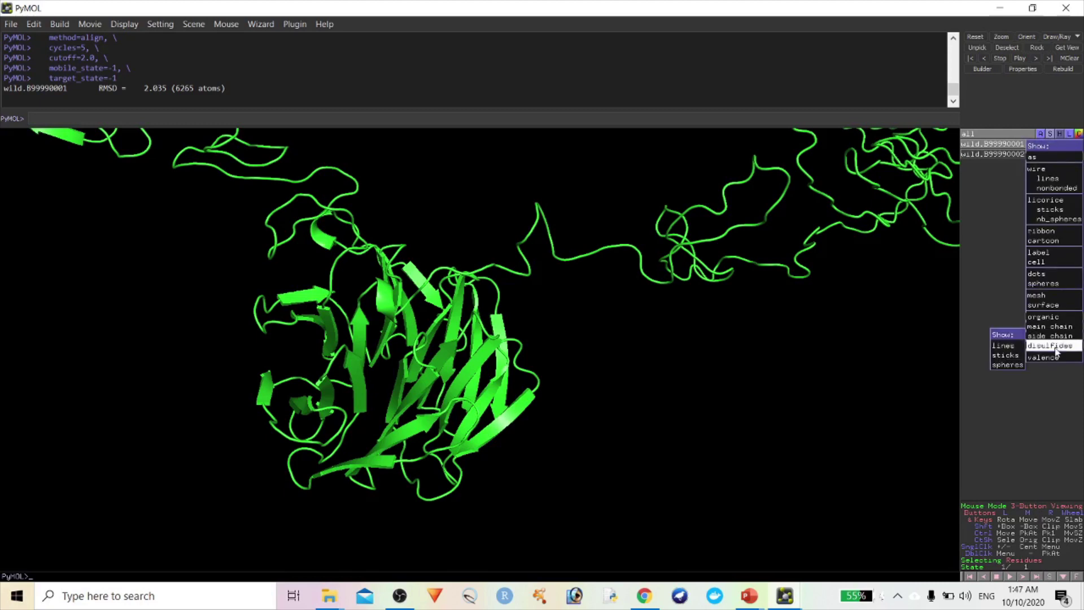
left_click(1007, 356)
left_click_drag(819, 350, 466, 308)
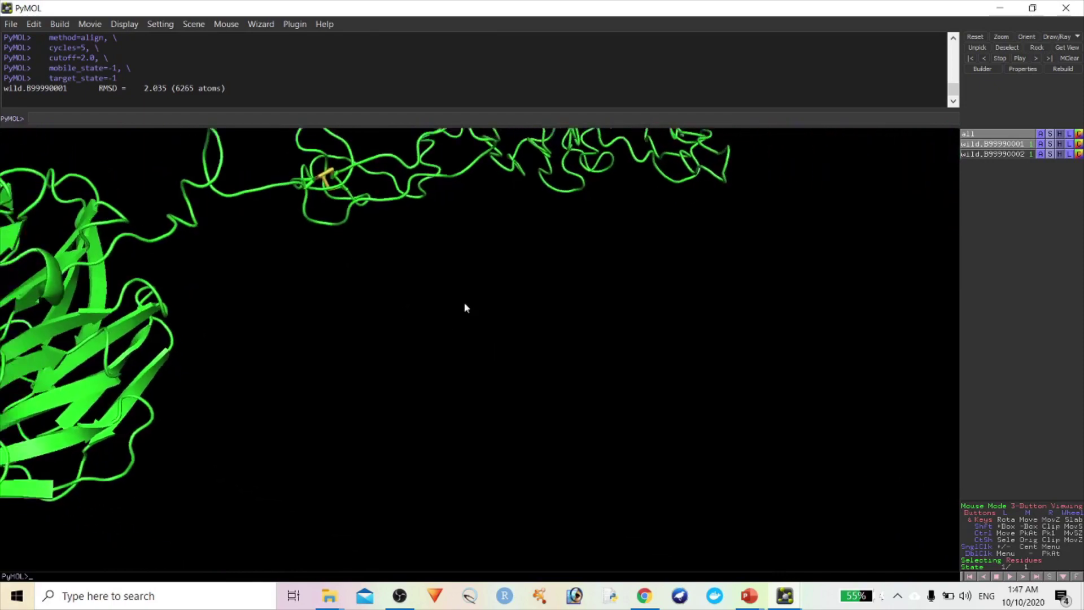
Step: Select the disulfide-bonded cysteine residues of wild.B99990001, including CYS 696
right_click_drag(466, 308, 675, 520)
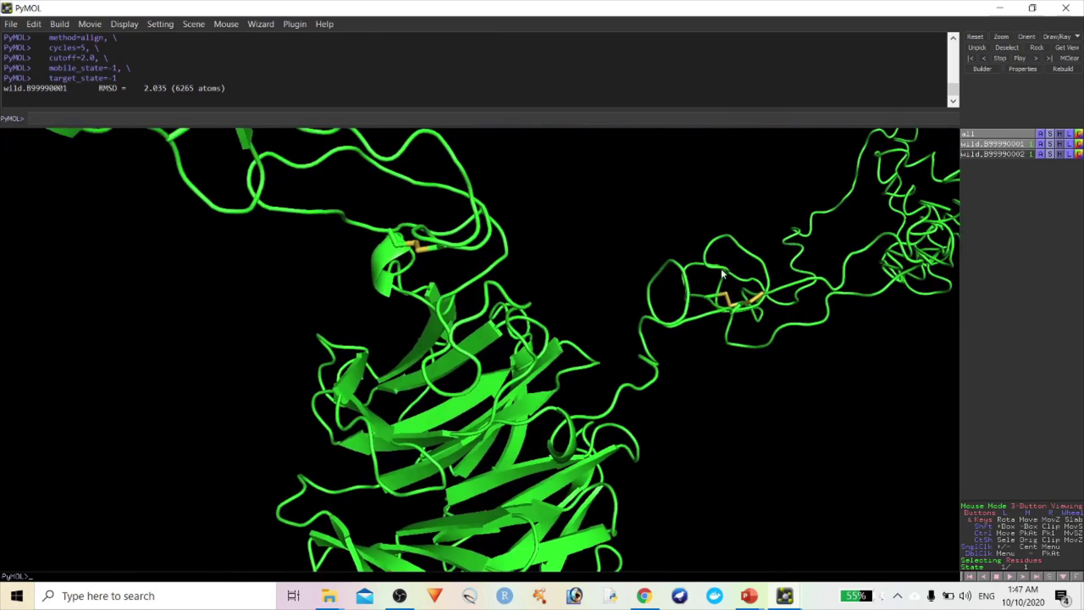
right_click_drag(723, 273, 649, 237)
left_click_drag(649, 238, 707, 289)
left_click(709, 288)
left_click_drag(661, 386, 628, 365)
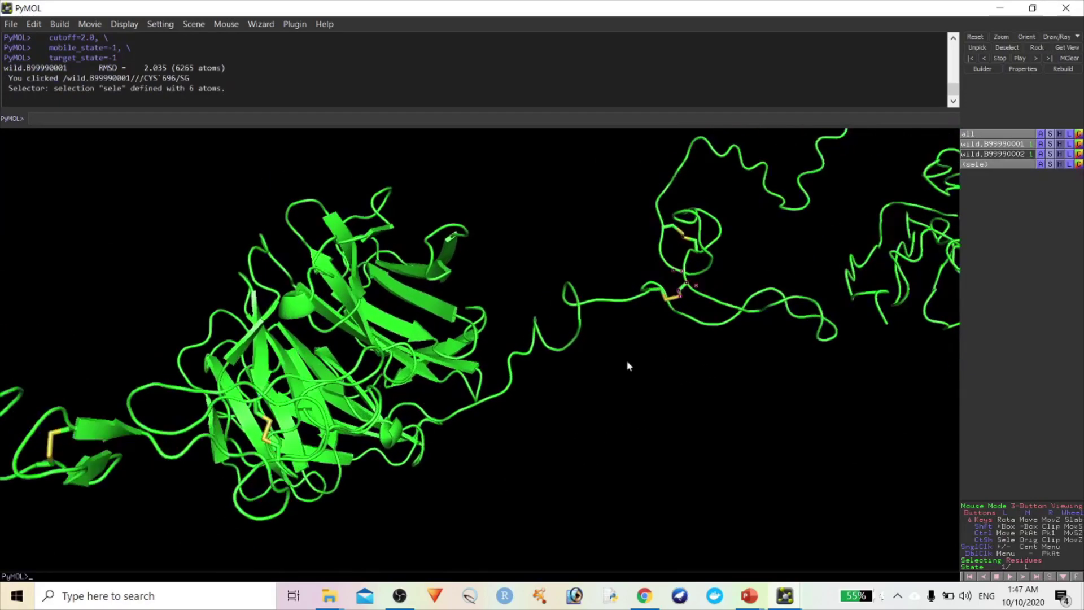
right_click_drag(628, 366, 605, 426)
middle_click_drag(604, 425, 600, 213)
right_click_drag(600, 212, 769, 191)
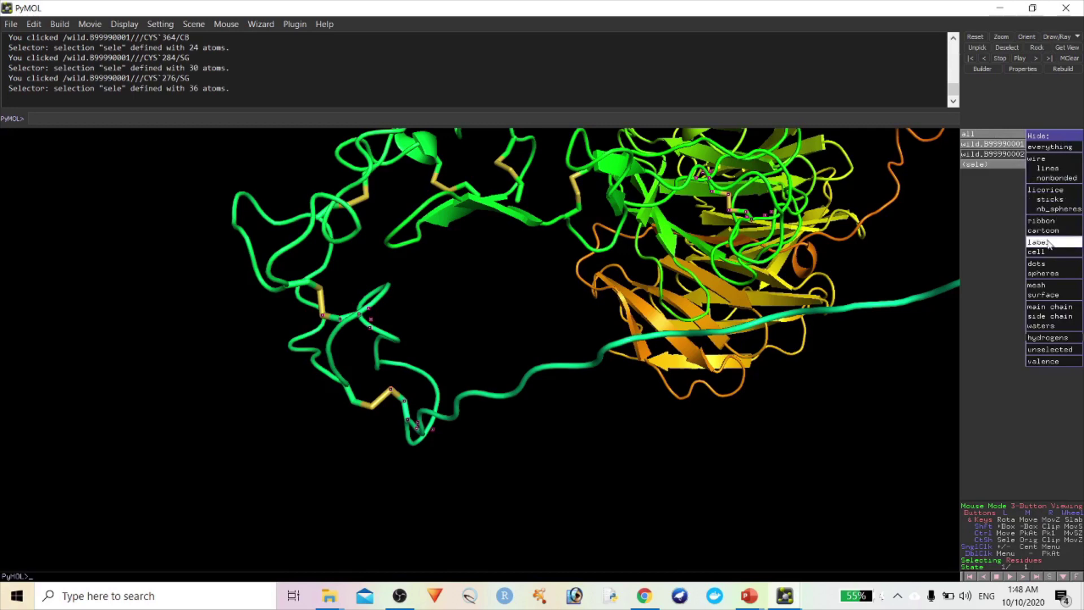
Step: Hide the sticks representation on the structure and inspect the disulfide bonds drawn as lines
left_click(1051, 200)
left_click_drag(937, 251, 535, 274)
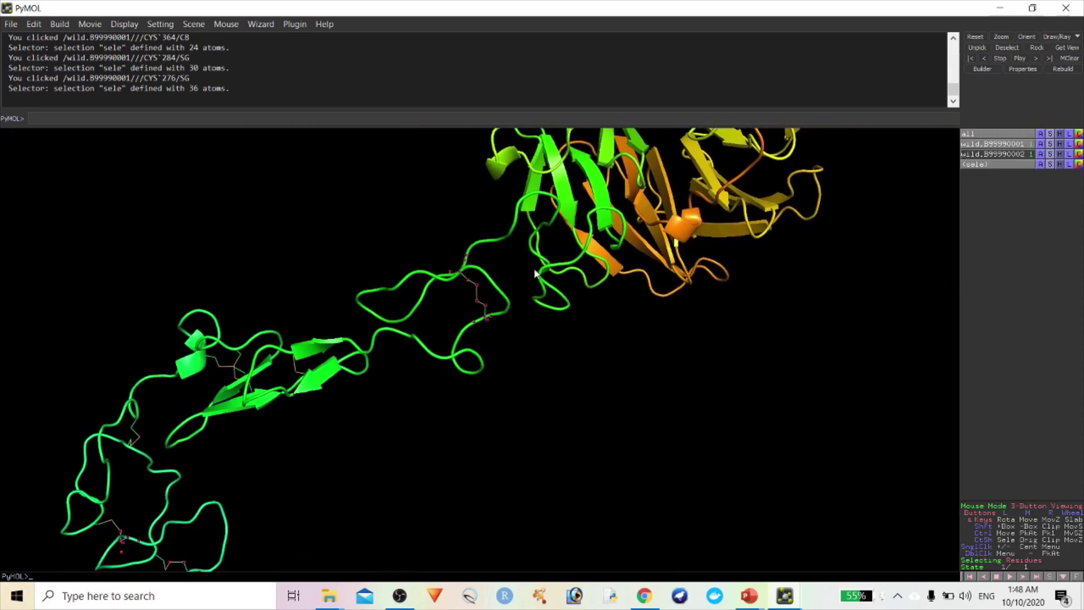
left_click_drag(544, 426, 605, 378)
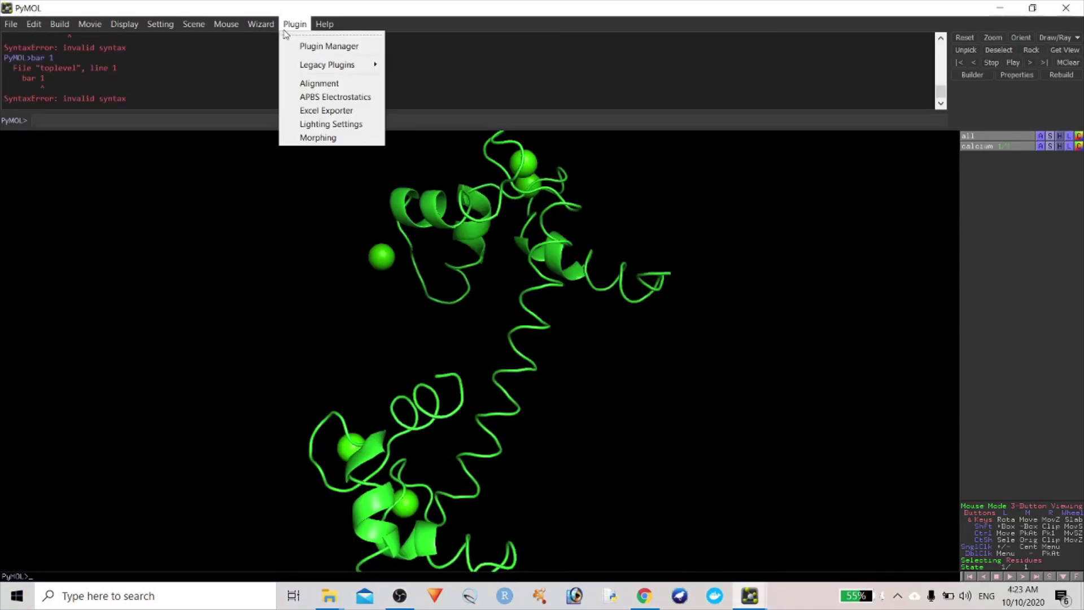
Step: Open the Plugin Manager's new-plugin installation, load the pldserver1.biochem.queensu.ca repository and browse its scripts in an enlarged dialog
left_click(313, 46)
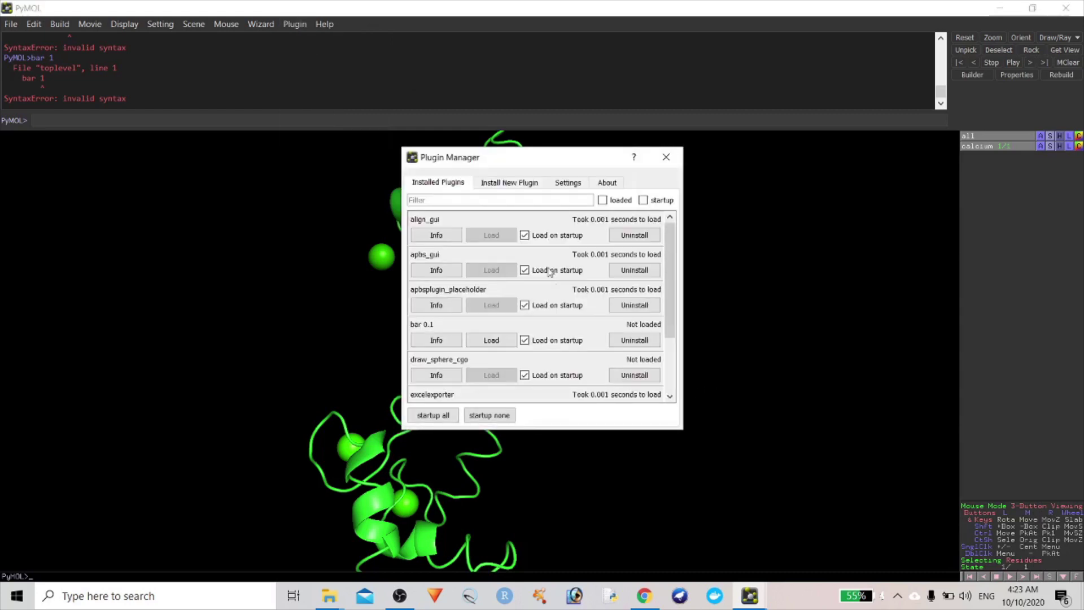
left_click(500, 184)
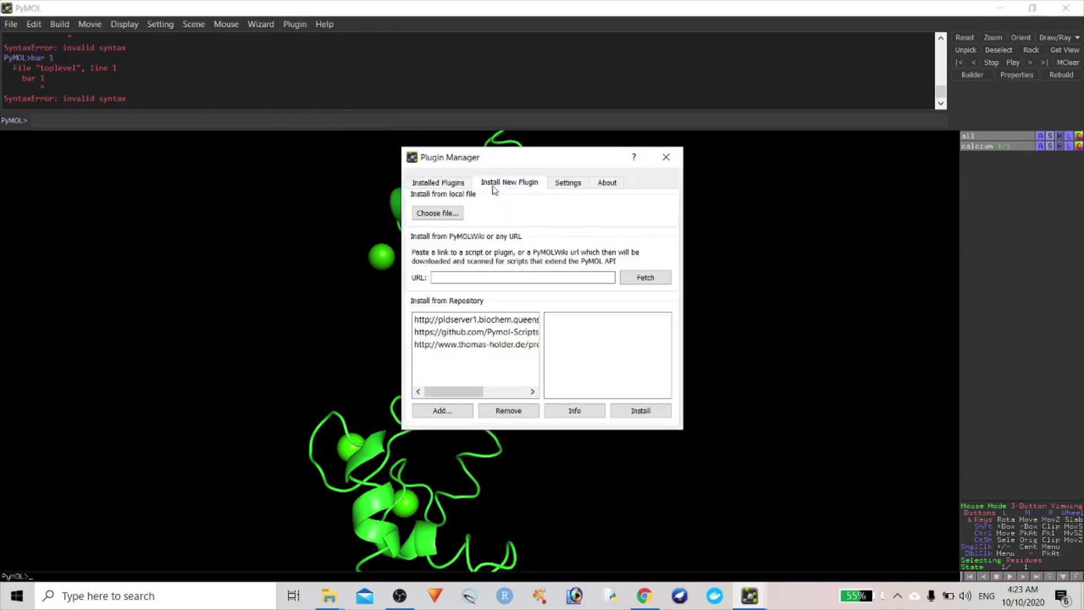
left_click(516, 323)
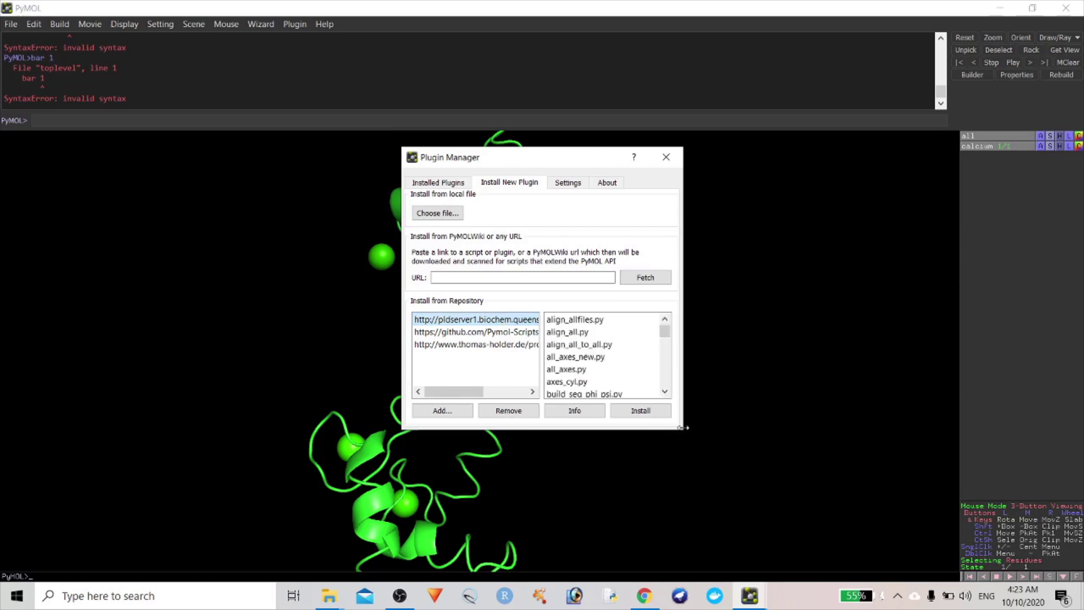
left_click_drag(684, 428, 695, 534)
scroll(672, 463, "down", 7)
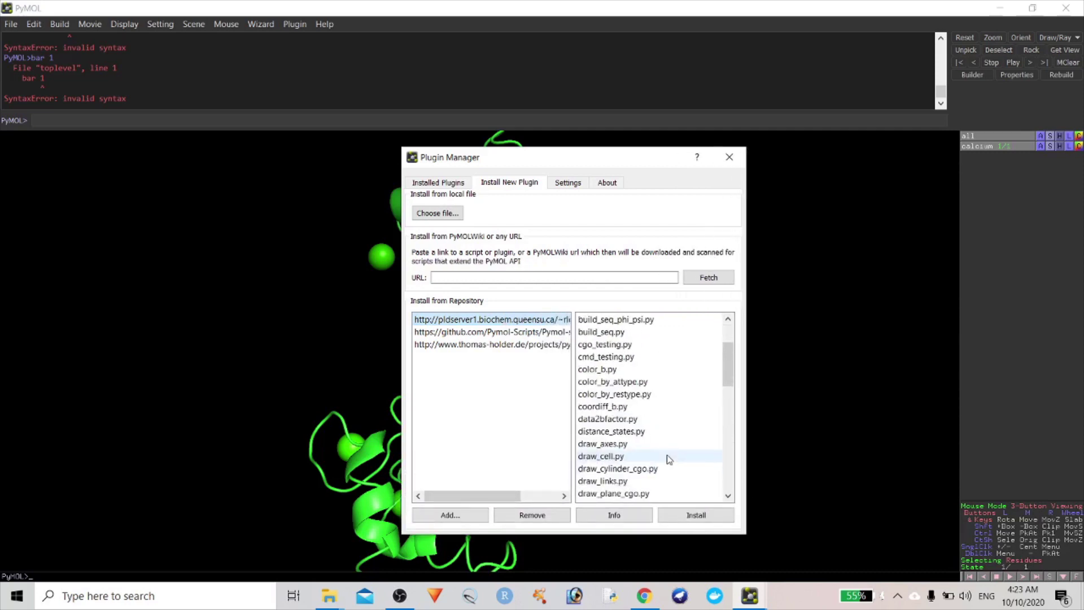
scroll(674, 461, "down", 4)
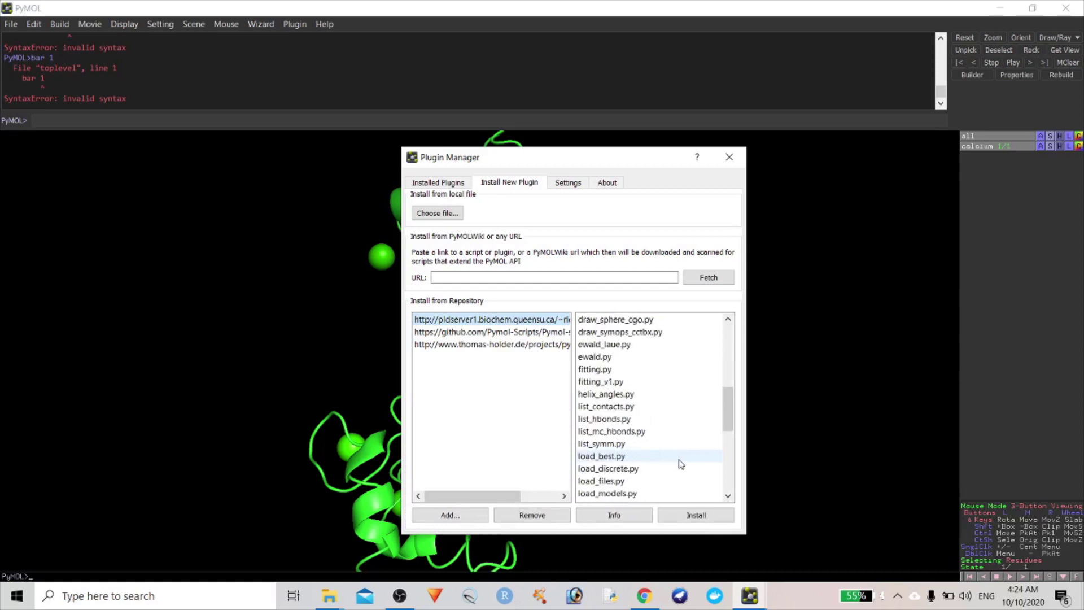
Step: Install list_hbonds.py from the repository into the default PyMOL startup plugin directory and close the Plugin Manager
left_click(635, 421)
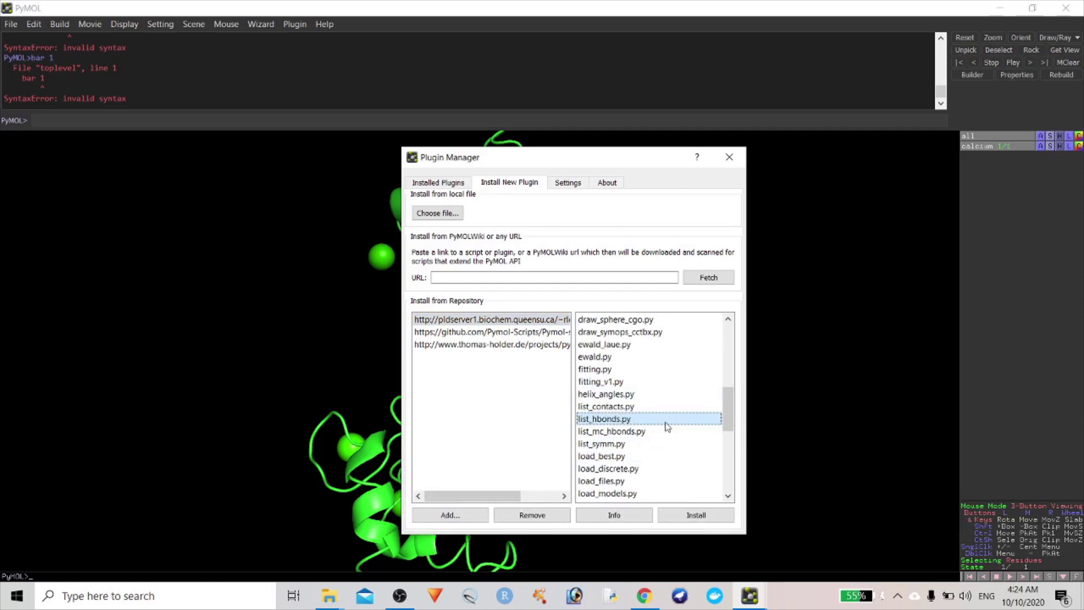
left_click(695, 514)
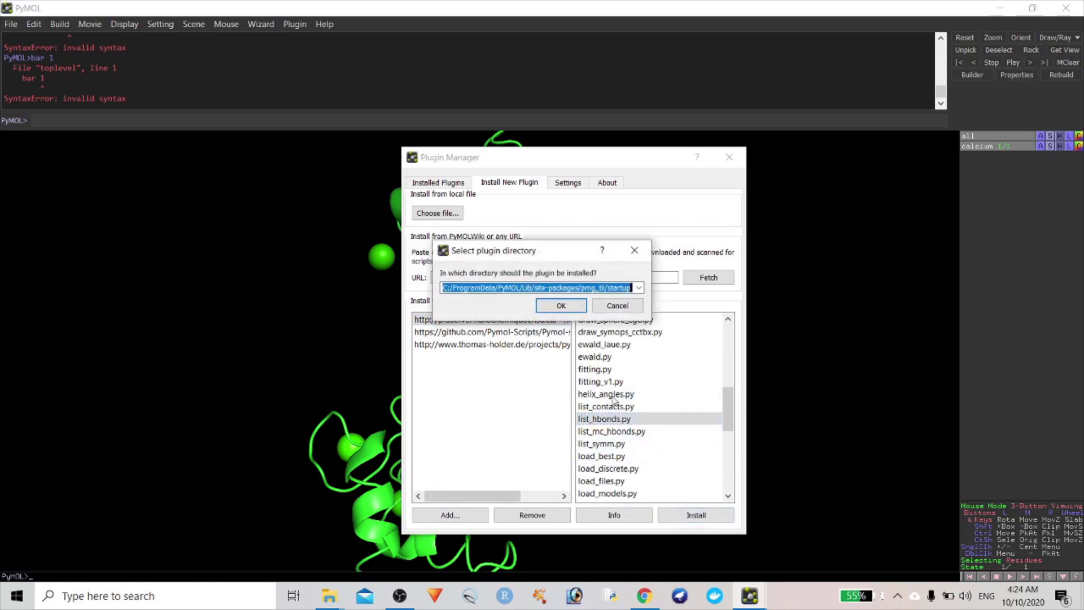
left_click(560, 305)
left_click(605, 305)
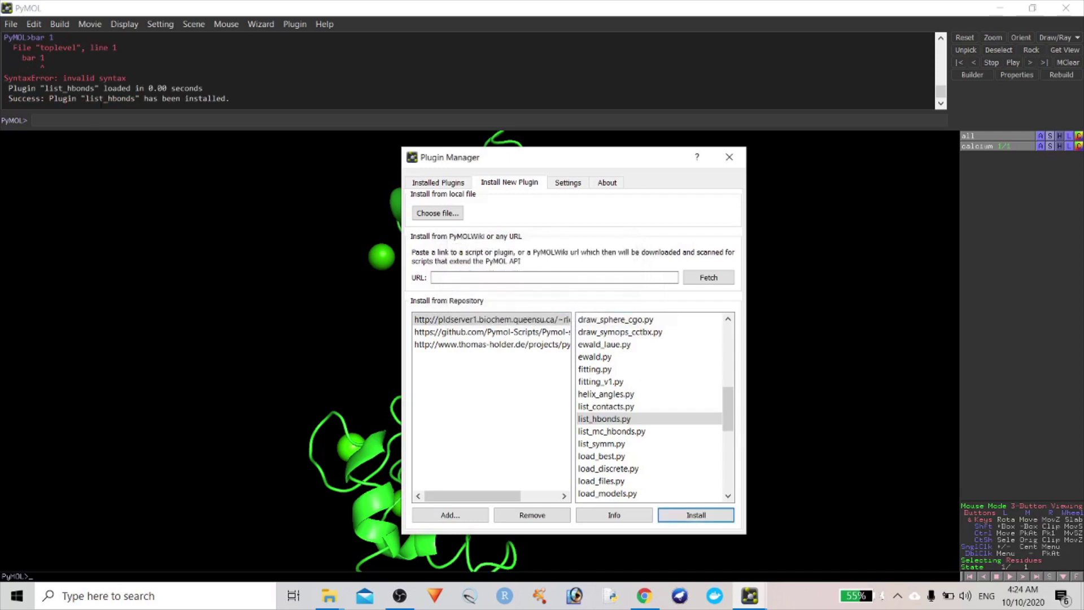
left_click(96, 123)
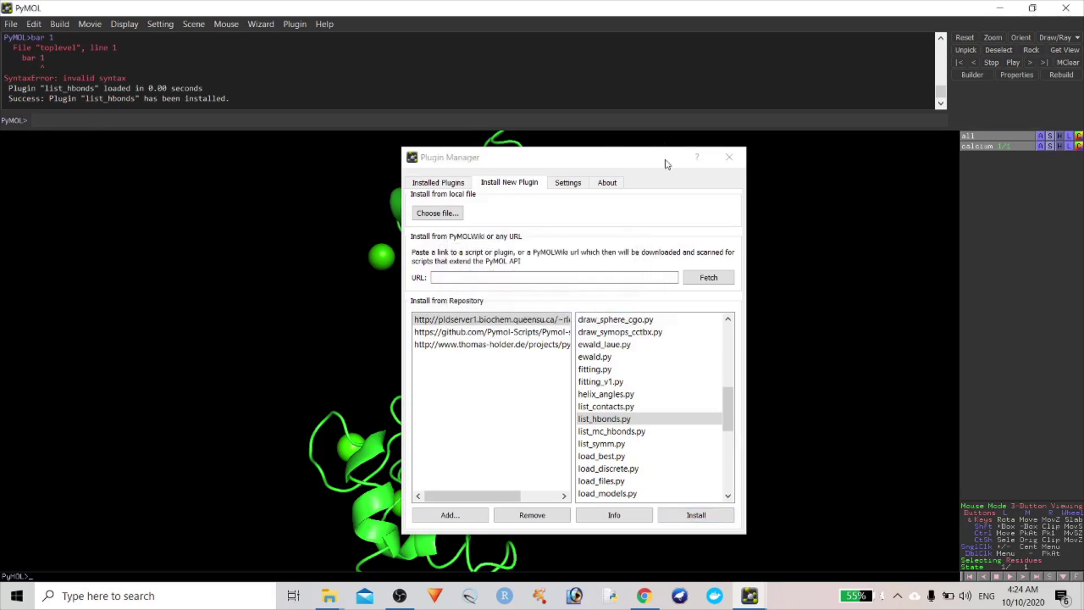
left_click(729, 158)
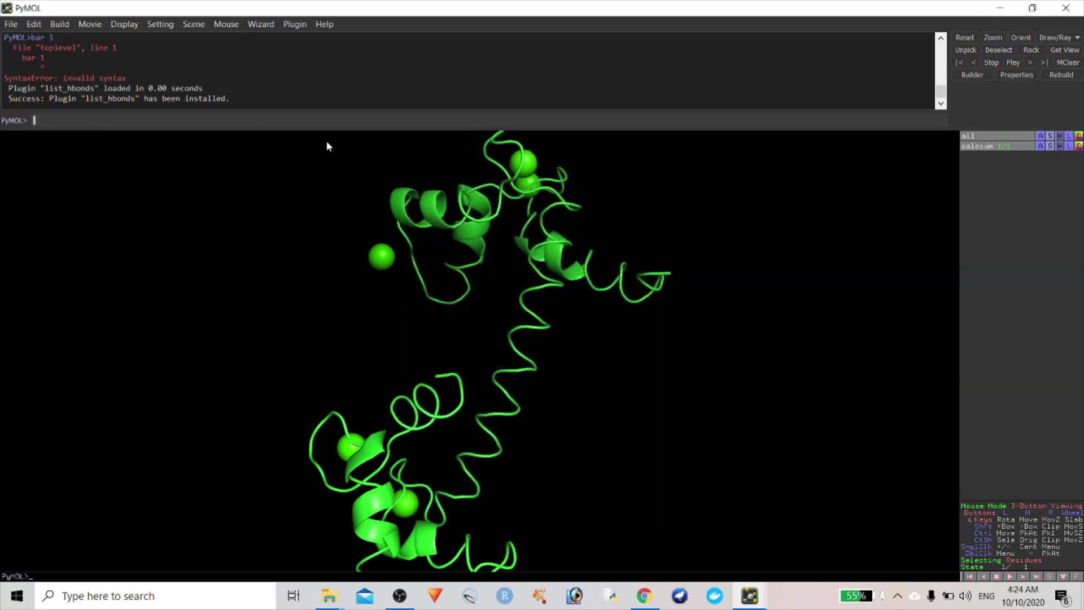
Step: Run the command list_hbonds calcium and enlarge the output area to review the hydrogen bond list from its start
type("list_hbonds calcium")
key("Return")
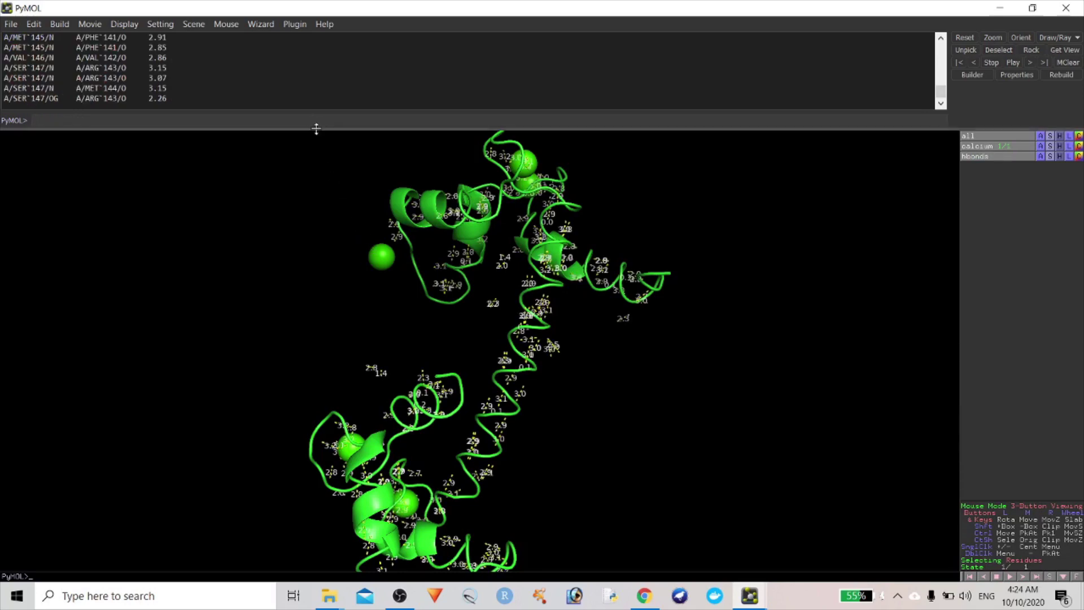
left_click_drag(315, 127, 346, 484)
scroll(387, 220, "up", 8)
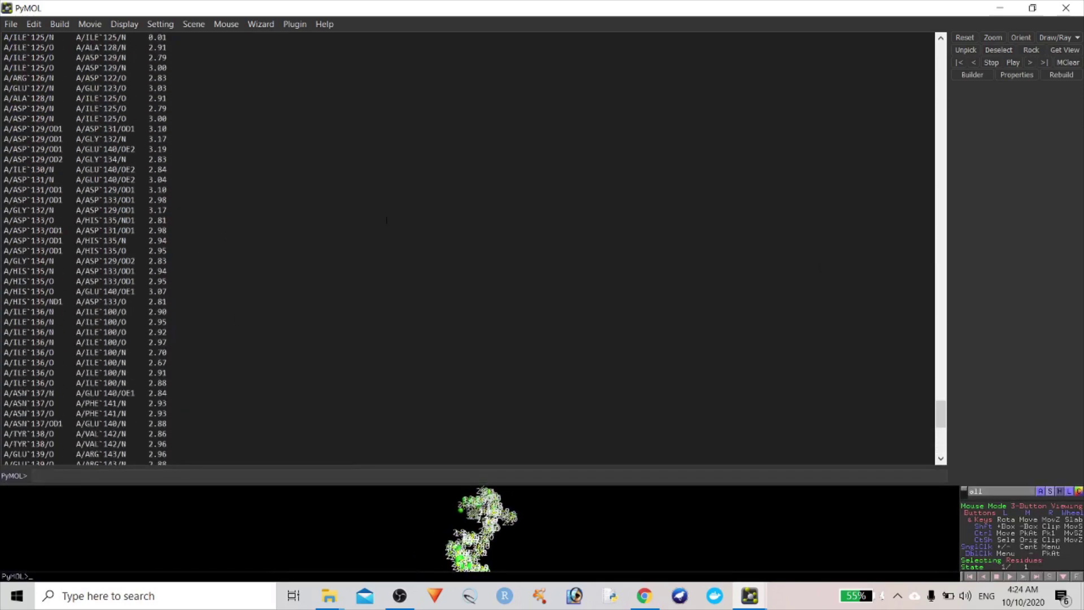
scroll(937, 391, "up", 6)
left_click_drag(941, 402, 1017, 137)
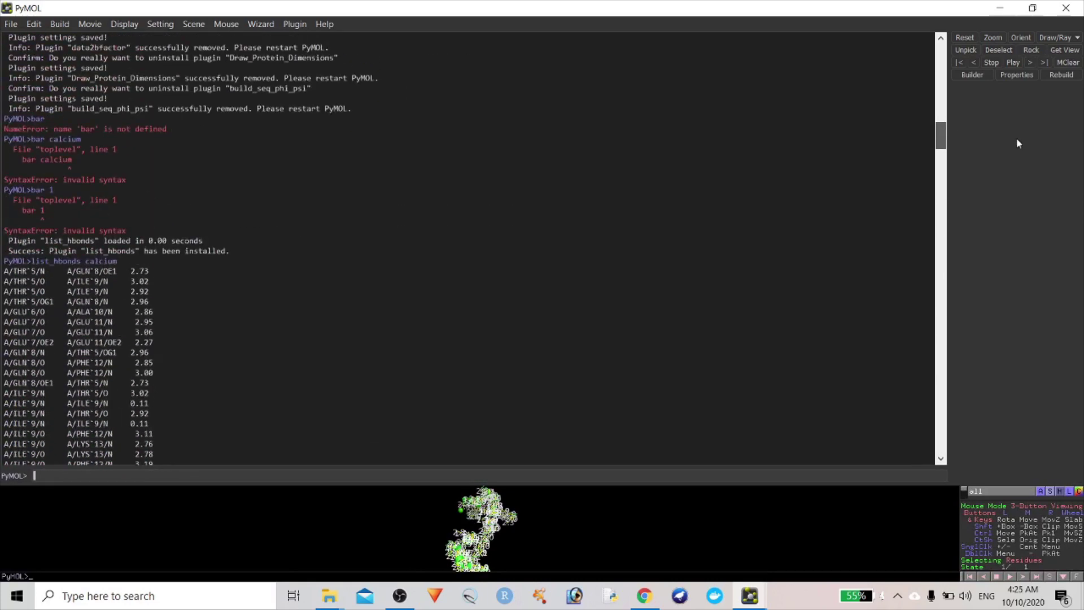
Step: Highlight the hydrogen bond list in the output, shrink the output area again and hide the hbonds object
left_click_drag(4, 271, 333, 369)
scroll(334, 369, "up", 11)
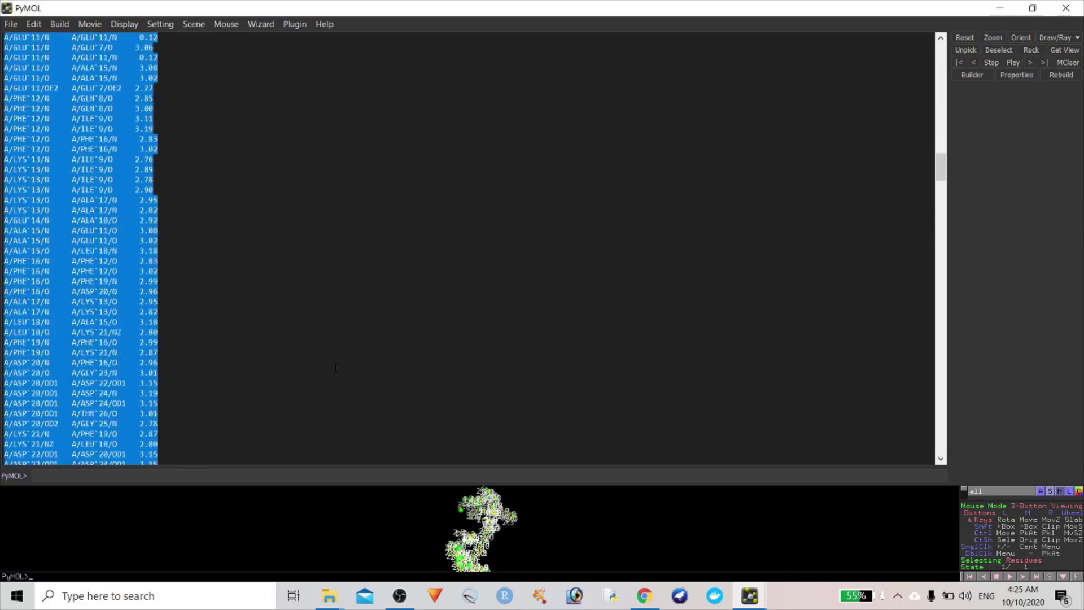
left_click_drag(573, 484, 567, 70)
left_click(1003, 130)
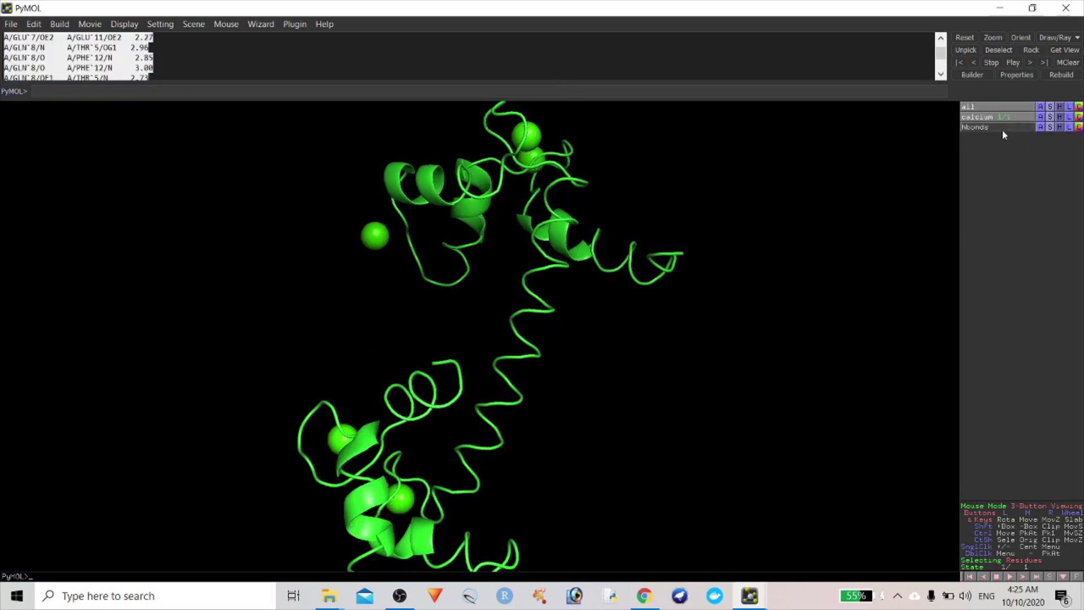
Step: Install cubes.py from the Pymol-Scripts GitHub repository into the default startup plugin directory and close the Plugin Manager
left_click(295, 23)
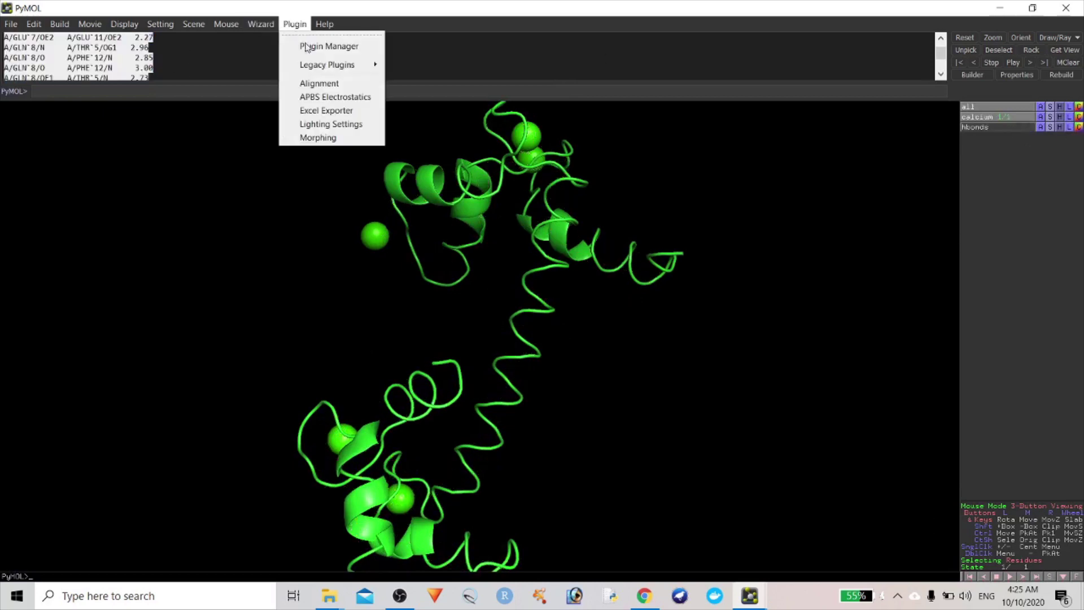
left_click(324, 47)
scroll(621, 361, "up", 5)
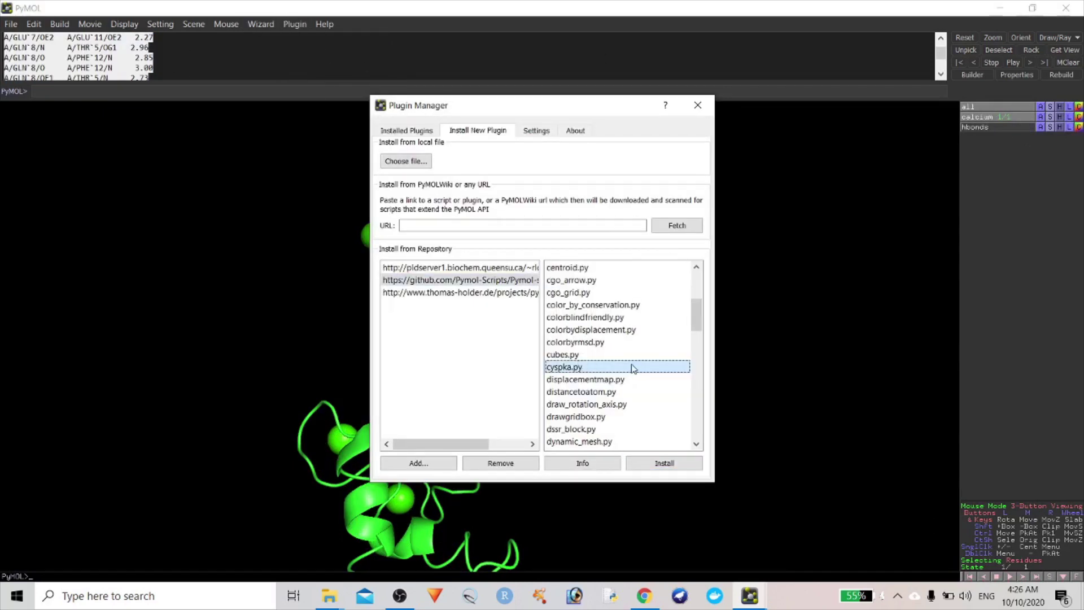
left_click(591, 356)
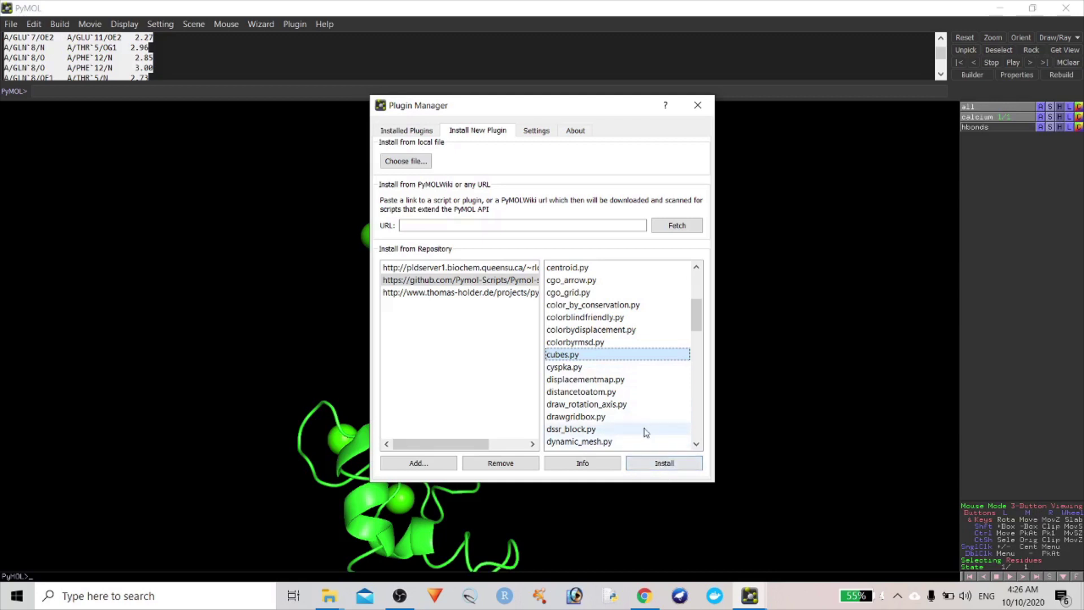
left_click(664, 460)
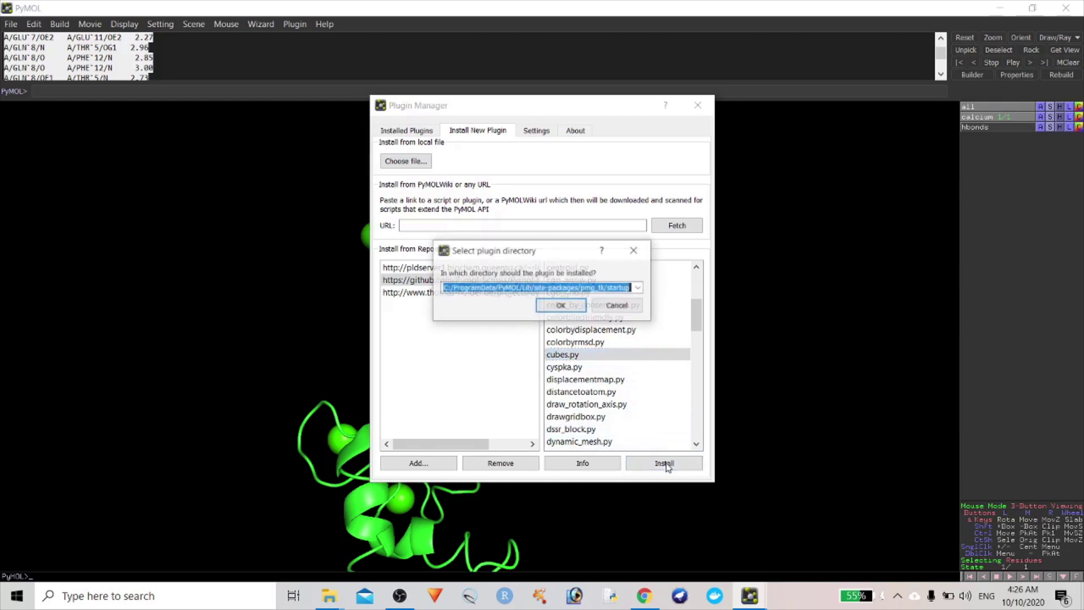
left_click(561, 305)
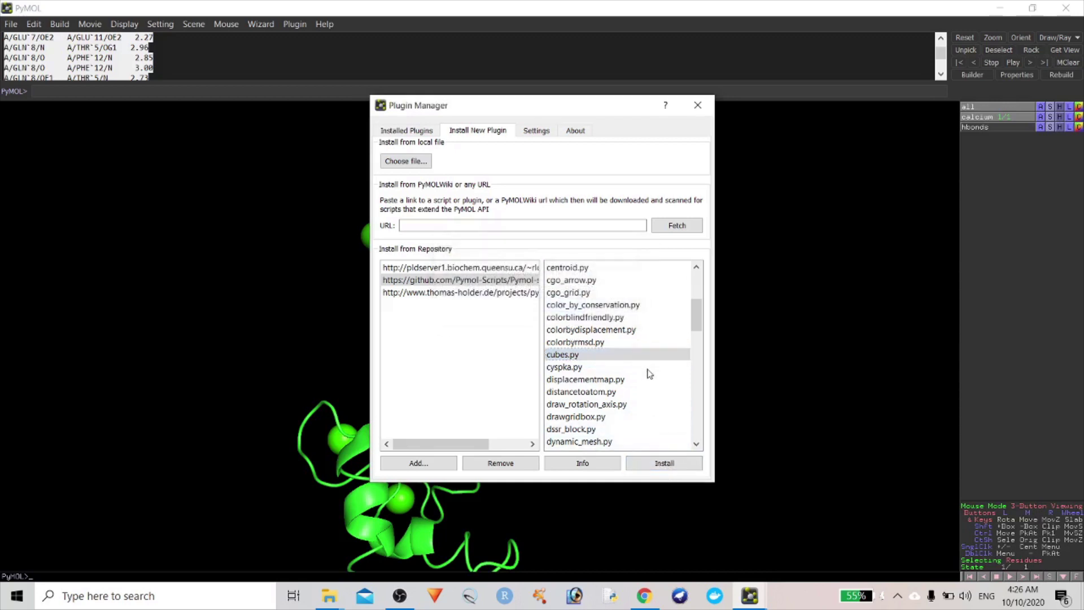
left_click(591, 307)
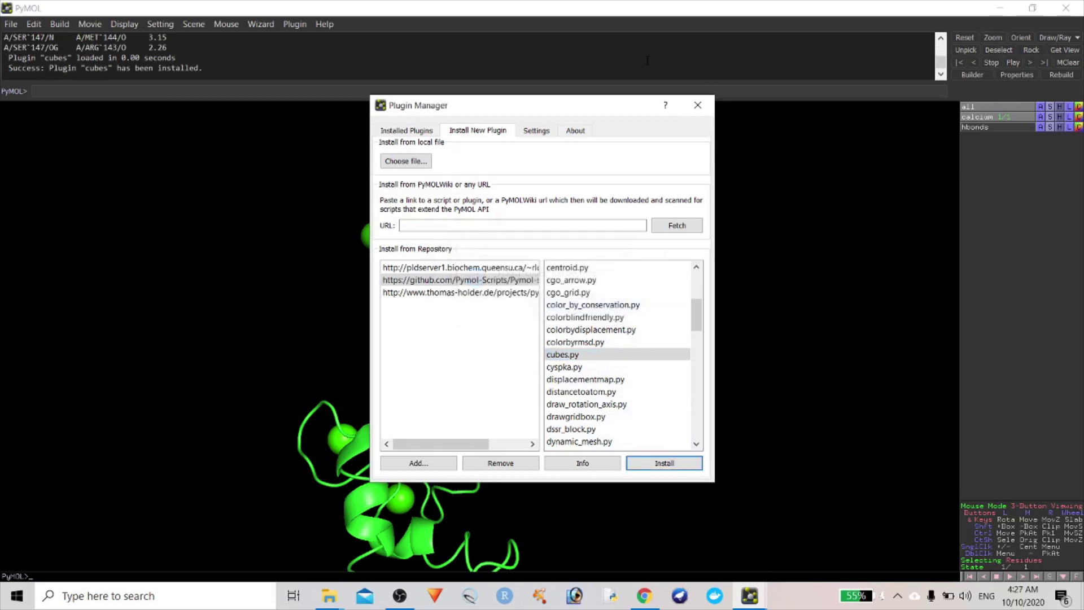
left_click(698, 105)
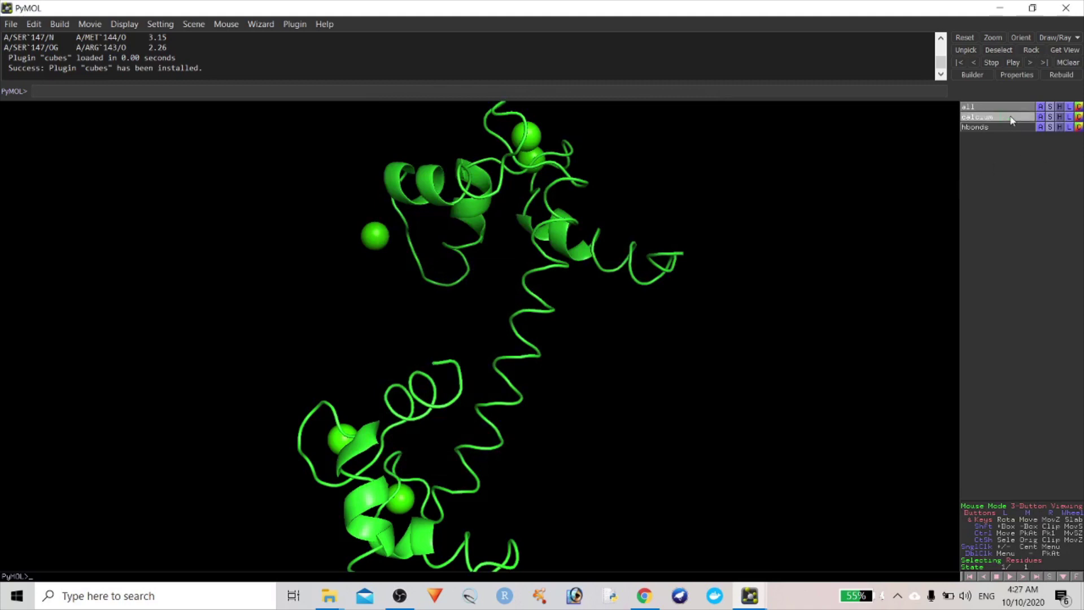
Step: Select the five calcium ion spheres of the calcium object and display its residue sequence
left_click(528, 137)
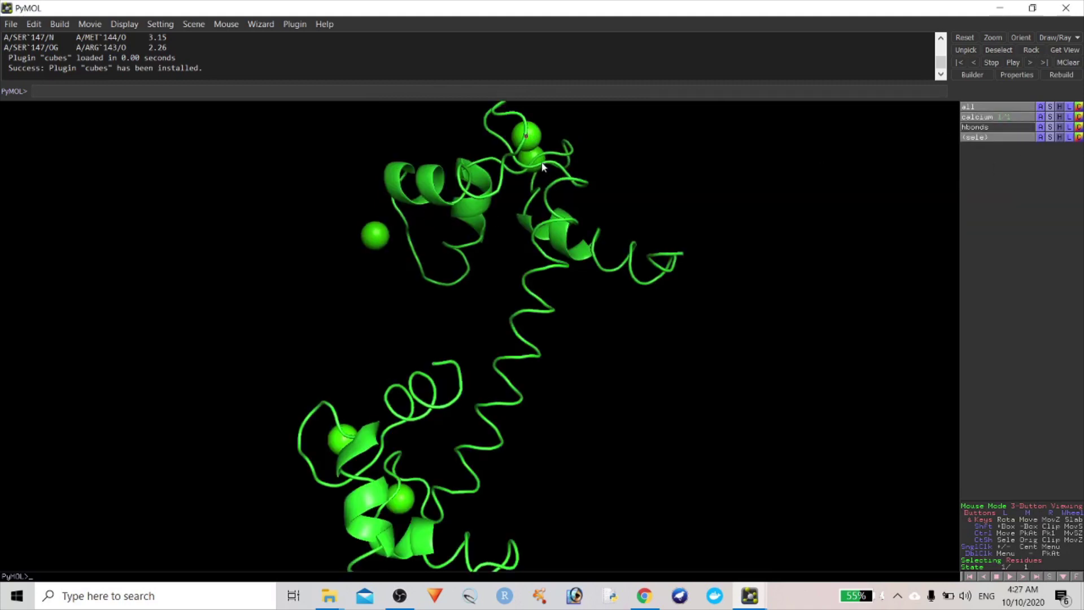
middle_click_drag(395, 167, 367, 259)
middle_click(510, 244)
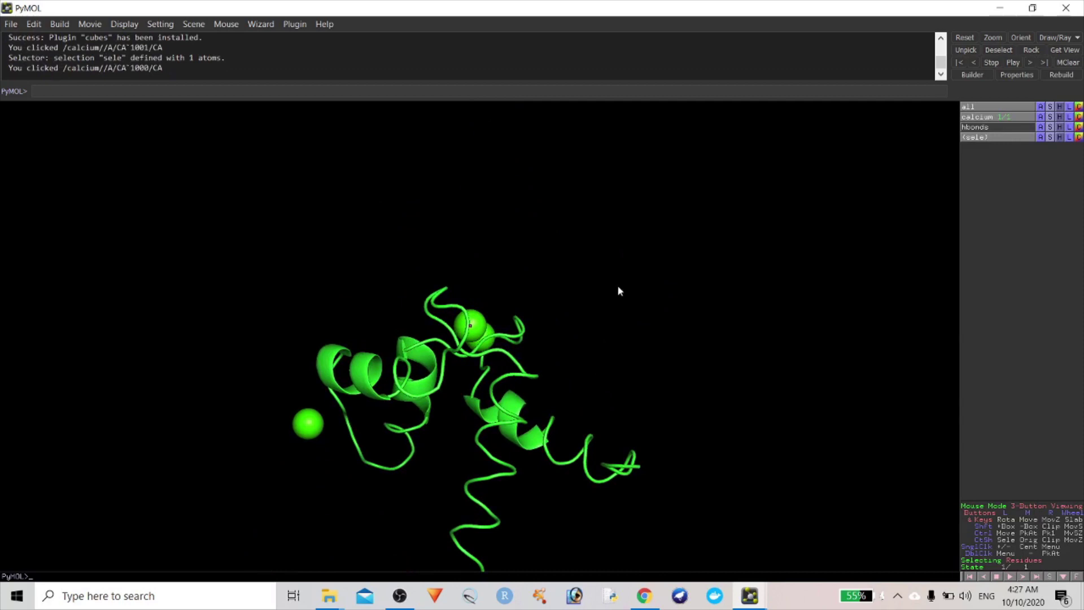
left_click_drag(620, 291, 699, 268)
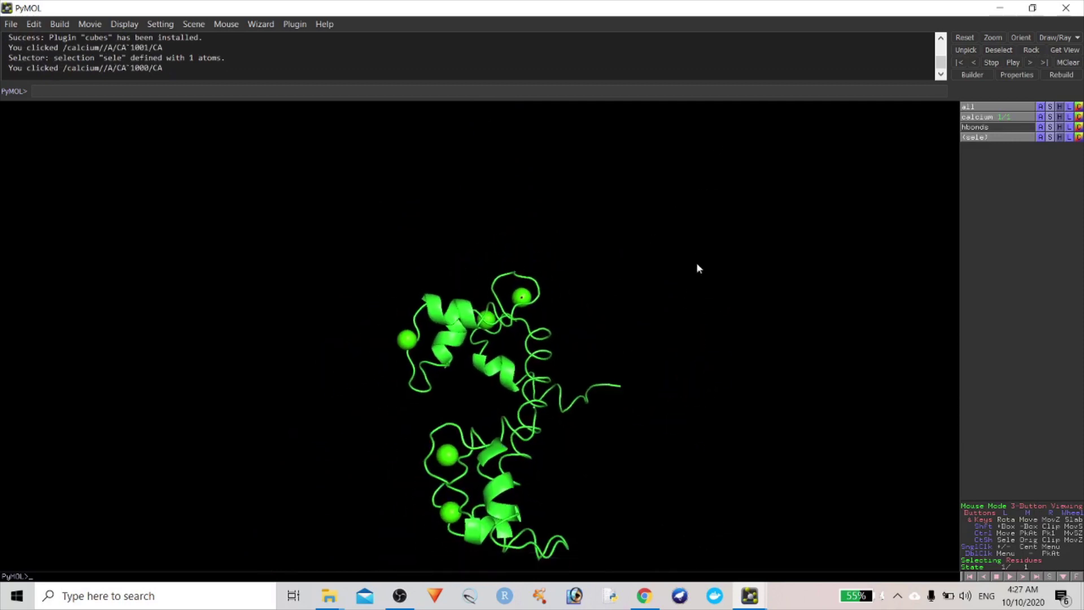
right_click_drag(697, 265, 690, 419)
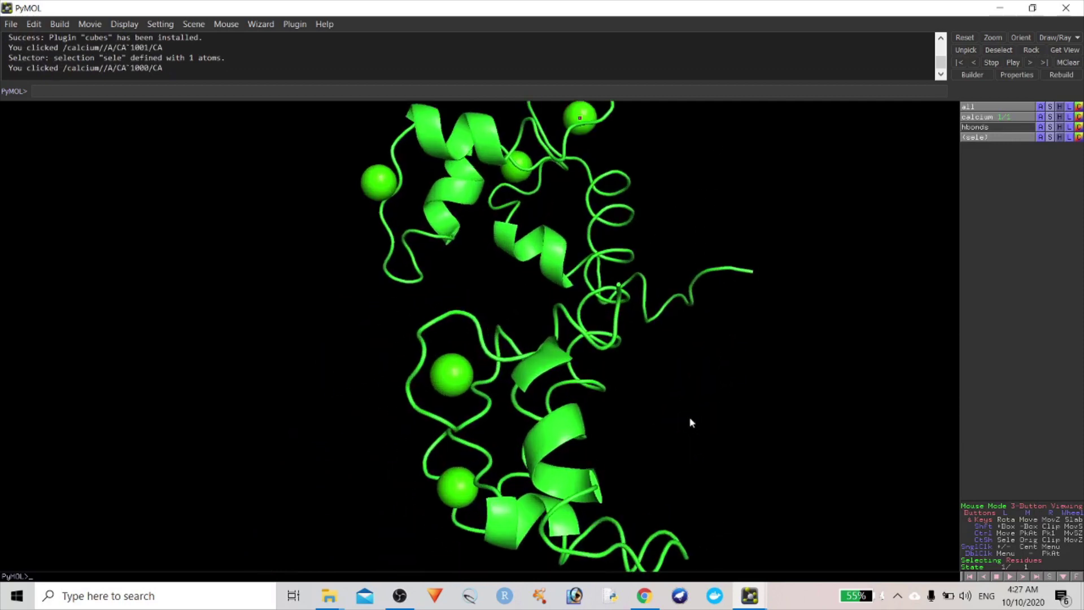
middle_click(386, 194)
middle_click_drag(730, 286, 587, 222)
left_click(1051, 577)
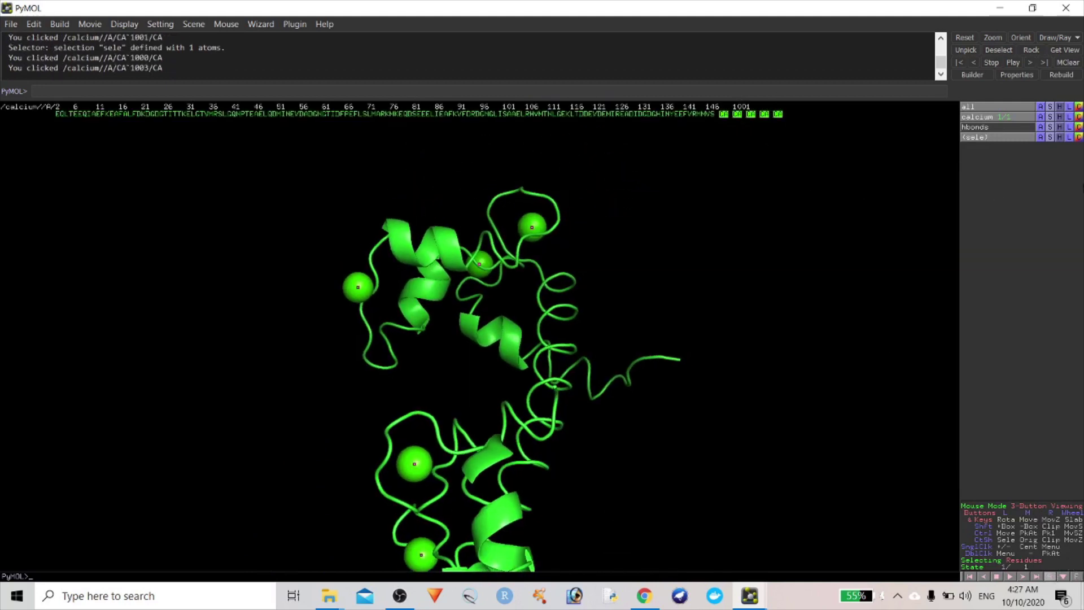
Step: Rename the sele selection to ions
left_click(1041, 137)
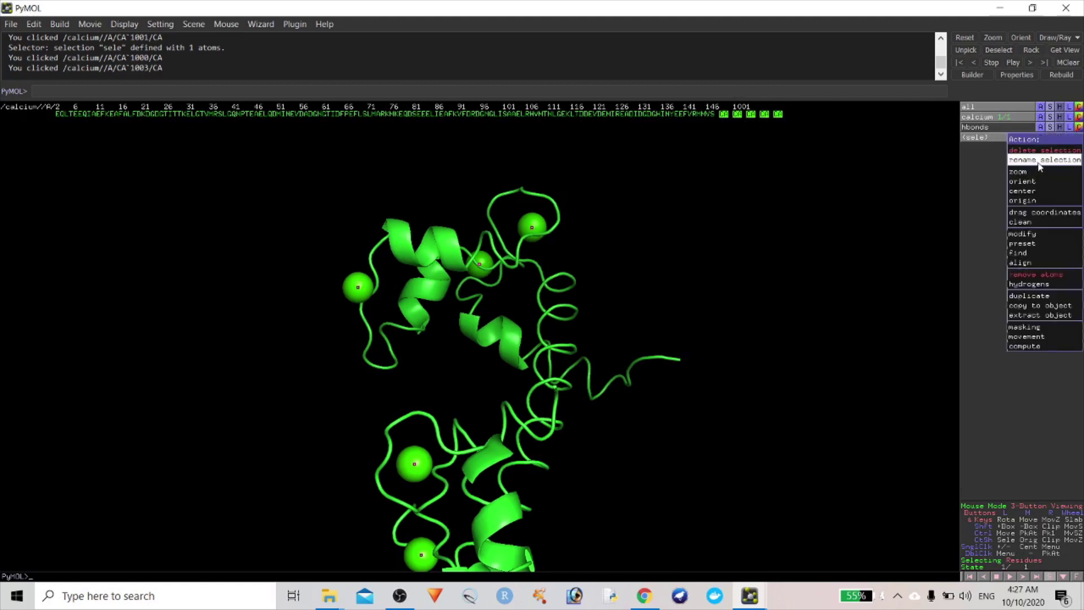
left_click(1040, 160)
key("BackSpace")
key("BackSpace")
key("BackSpace")
key("BackSpace")
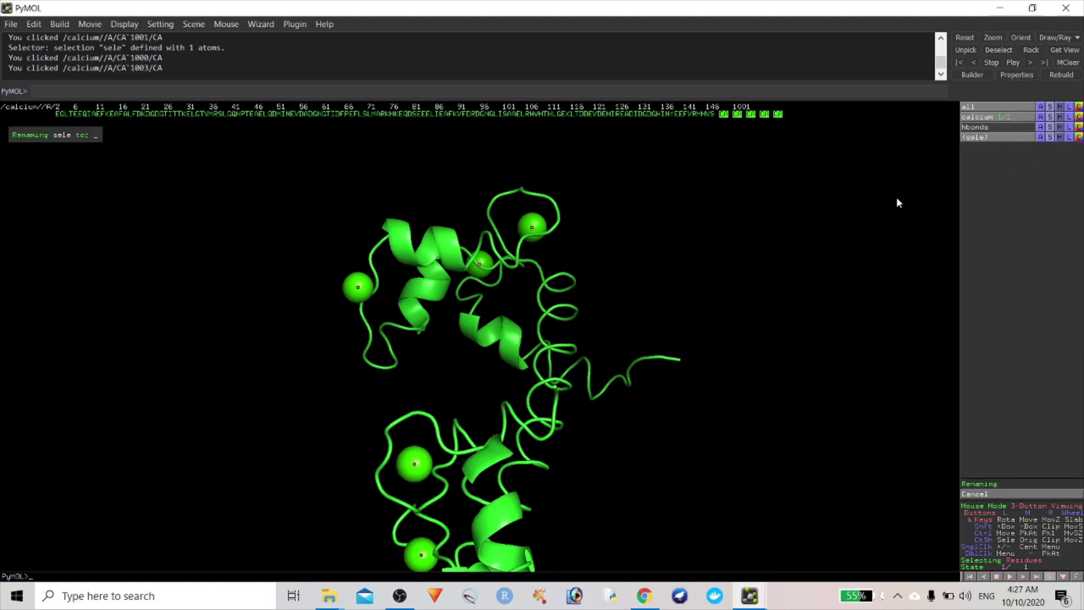
type("ions")
key("Return")
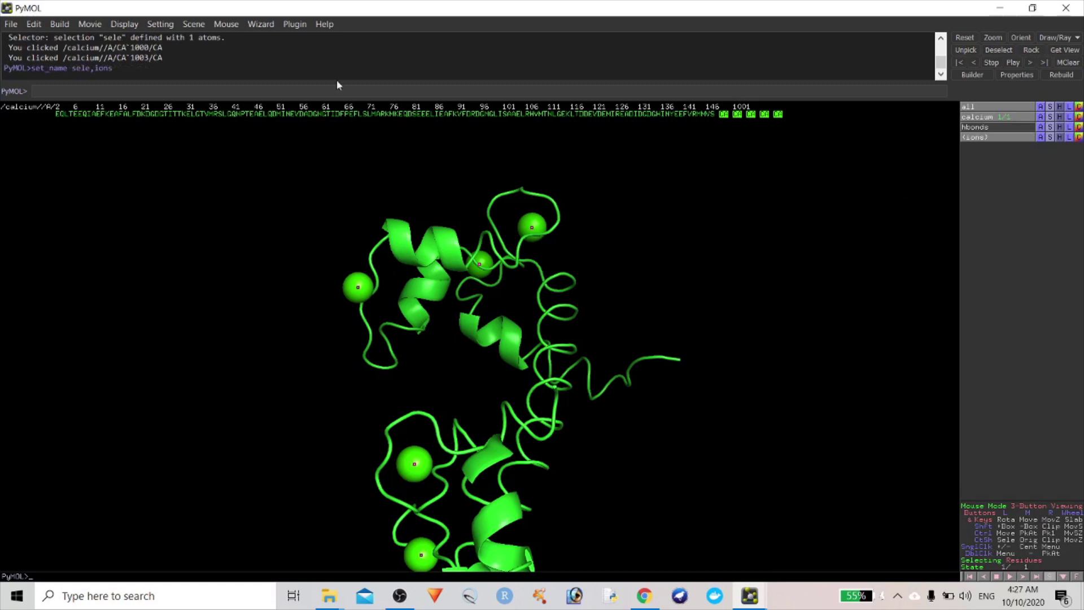
Step: Draw cubes around the atoms of the ions selection with the cube command and inspect the whole structure
left_click(156, 90)
type("cube ions")
key("Return")
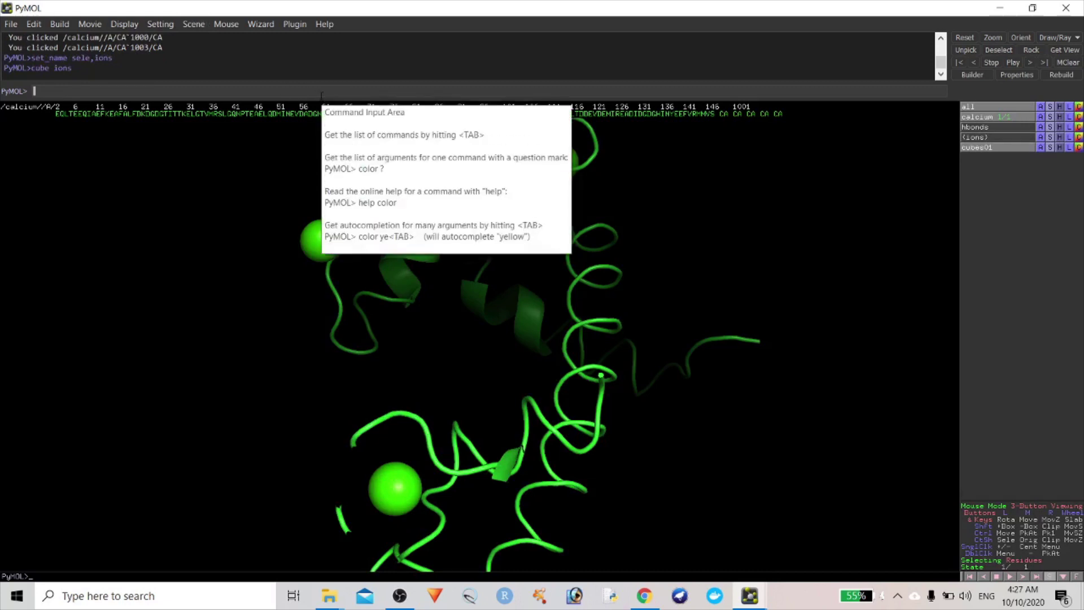
right_click_drag(743, 555, 771, 270)
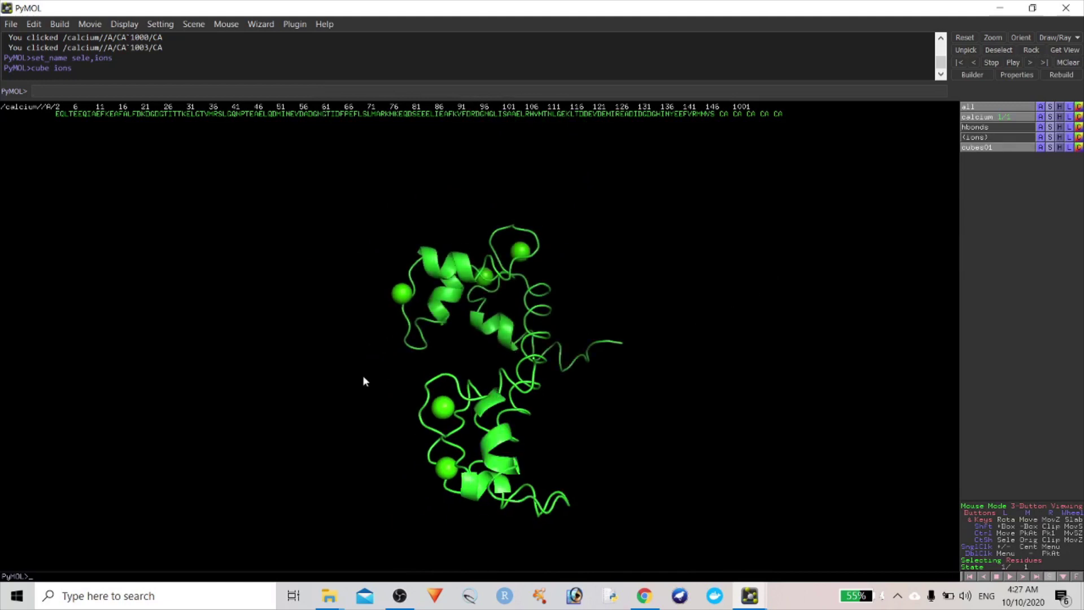
left_click_drag(363, 375, 339, 271)
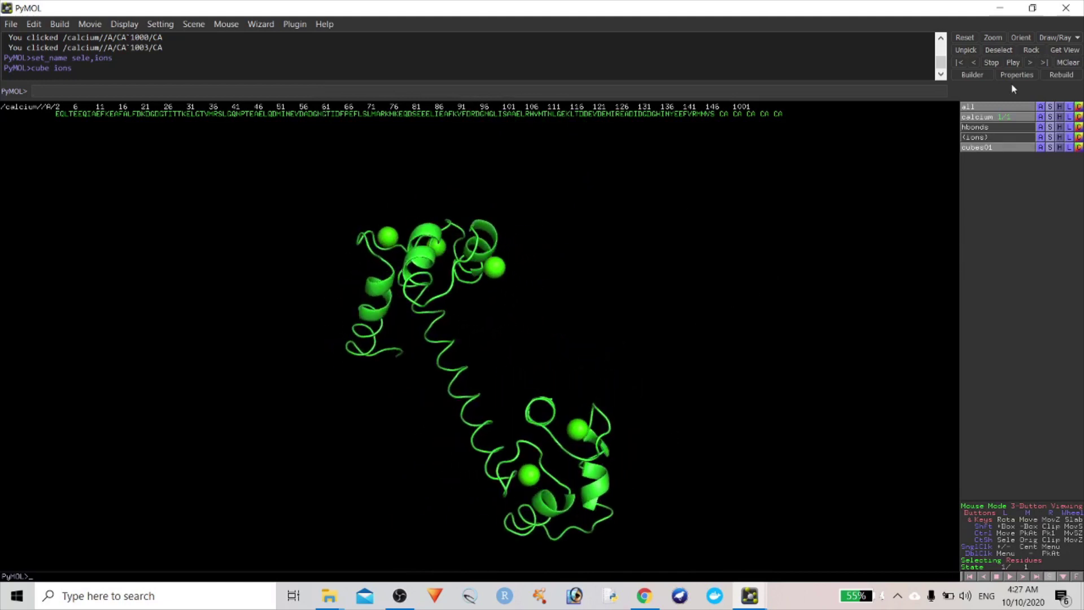
Step: Enable the ions selection and hide its spheres so that the cubes can be inspected
left_click(1014, 139)
left_click(1060, 139)
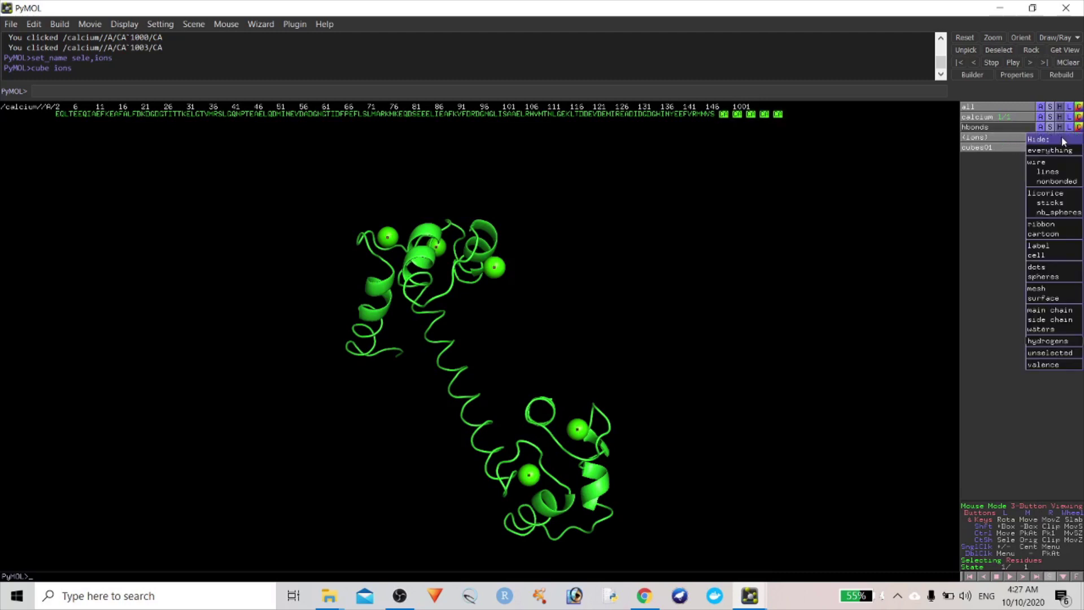
mouse_move(1053, 321)
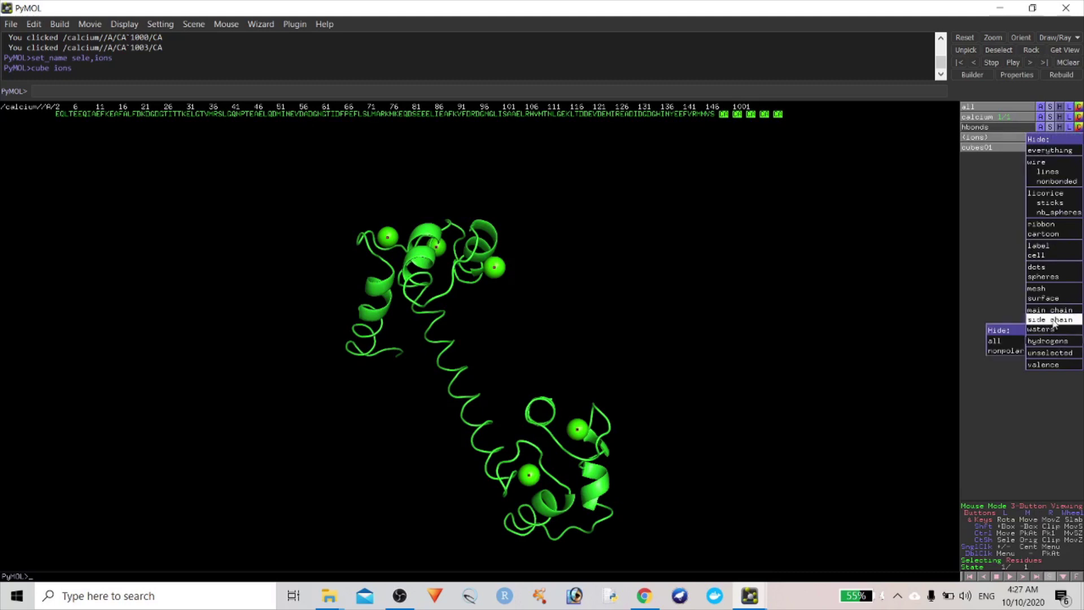
left_click(1049, 276)
left_click_drag(631, 179, 271, 151)
left_click_drag(630, 349, 689, 359)
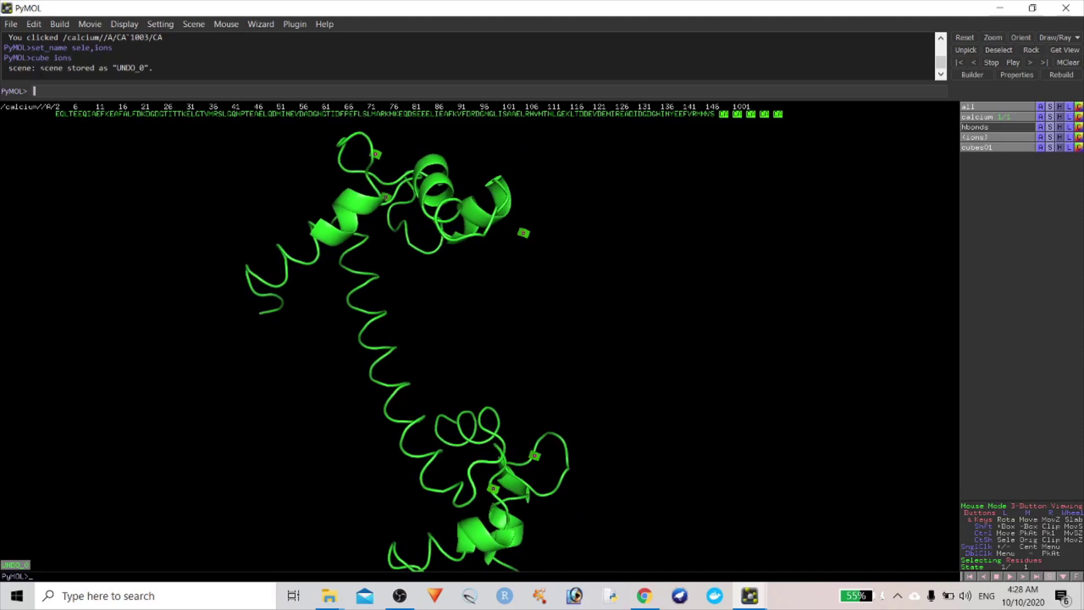
Step: Draw cubes for the whole calcium object with the cube command, inspect them and hide them
type("cube calcium")
key("Return")
right_click_drag(598, 395, 696, 282)
left_click_drag(696, 283, 959, 198)
left_click(989, 158)
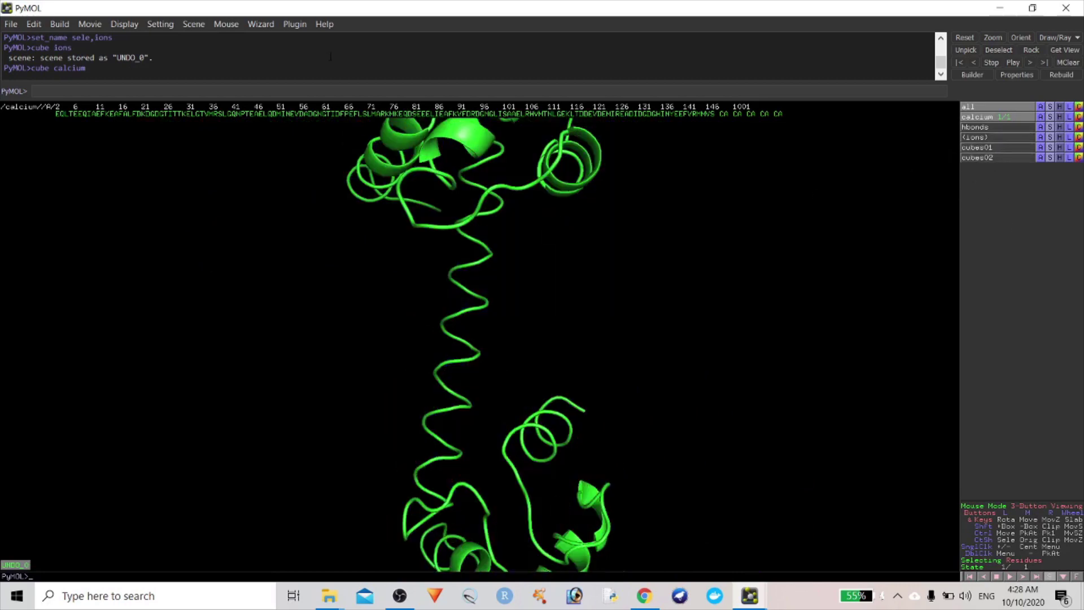
Step: Install sceneundo.py from the third listed repository into the default startup plugin directory and close the Plugin Manager
left_click(294, 24)
left_click(328, 46)
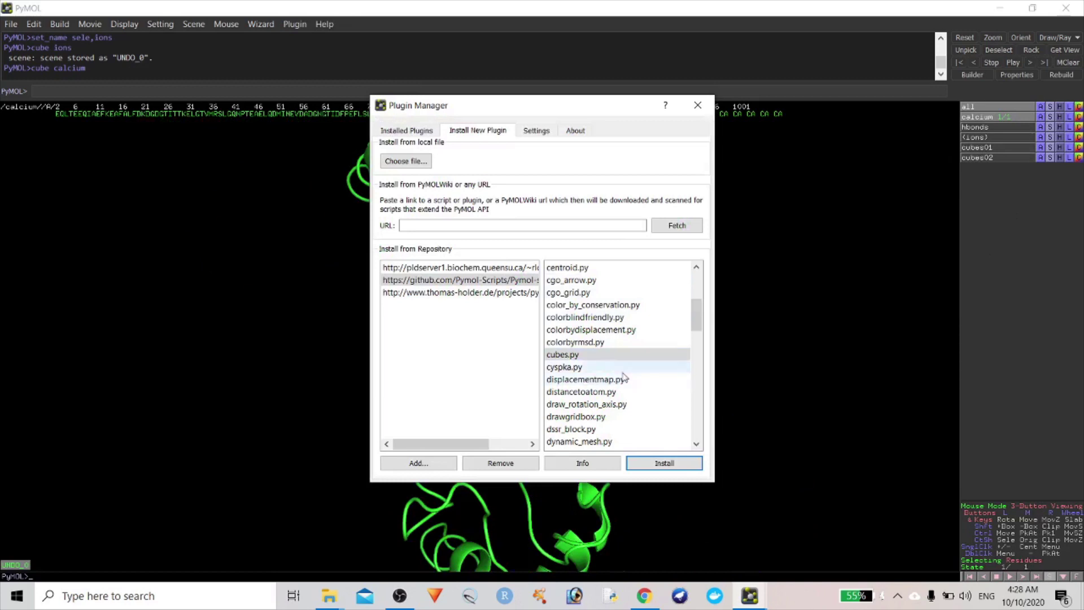
scroll(618, 381, "down", 1)
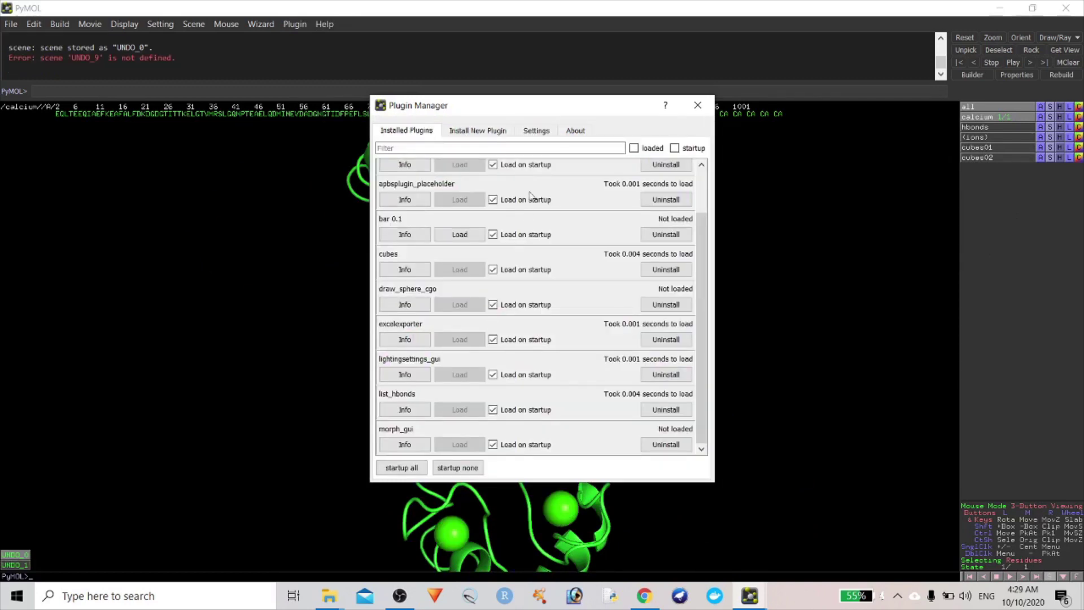
left_click(470, 132)
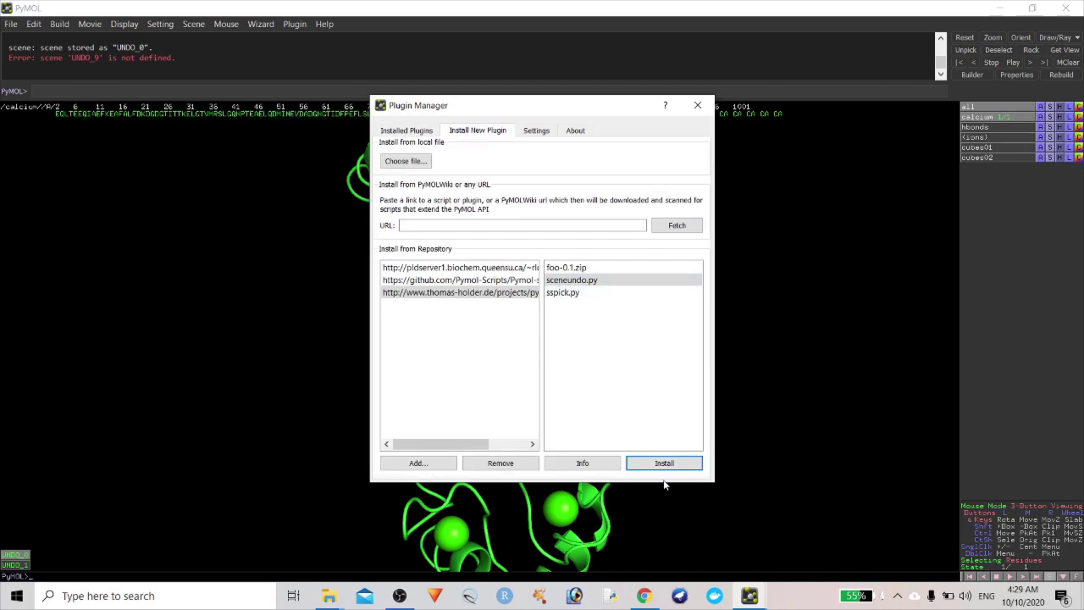
left_click(664, 462)
left_click(560, 308)
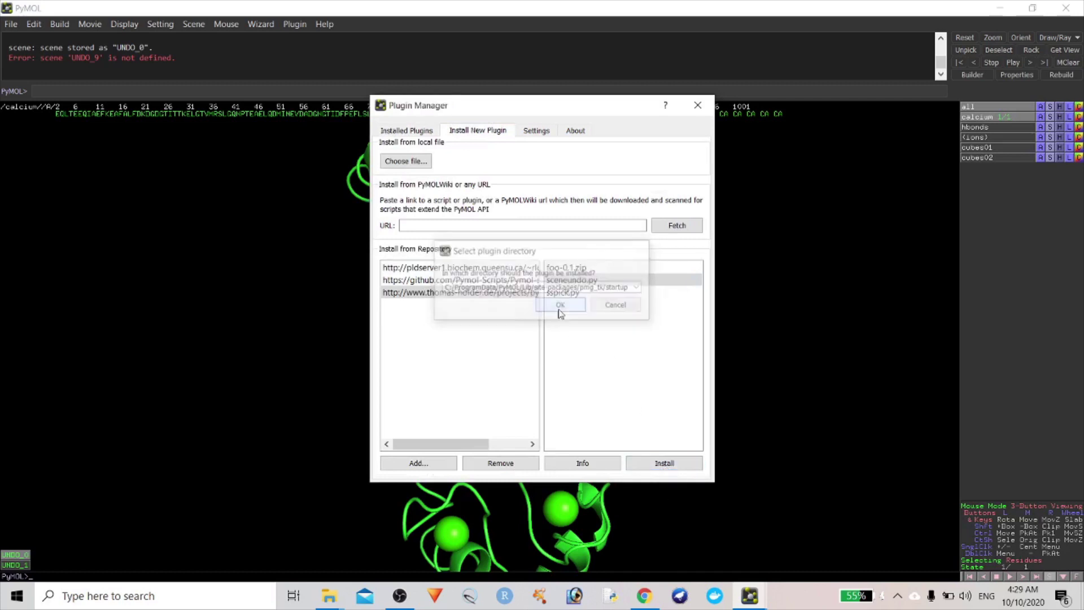
left_click(601, 308)
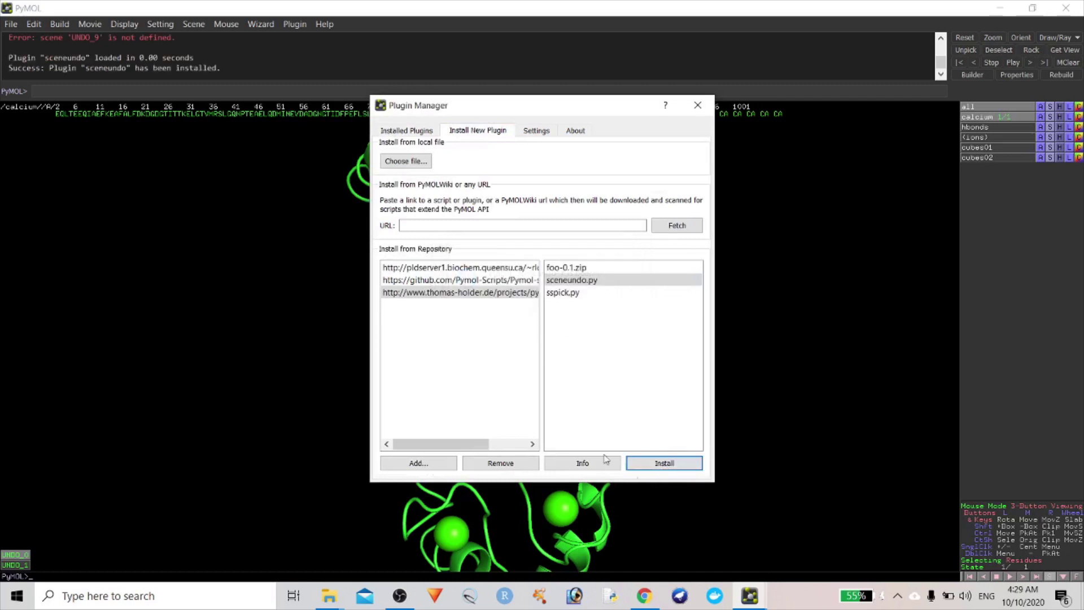
left_click(698, 105)
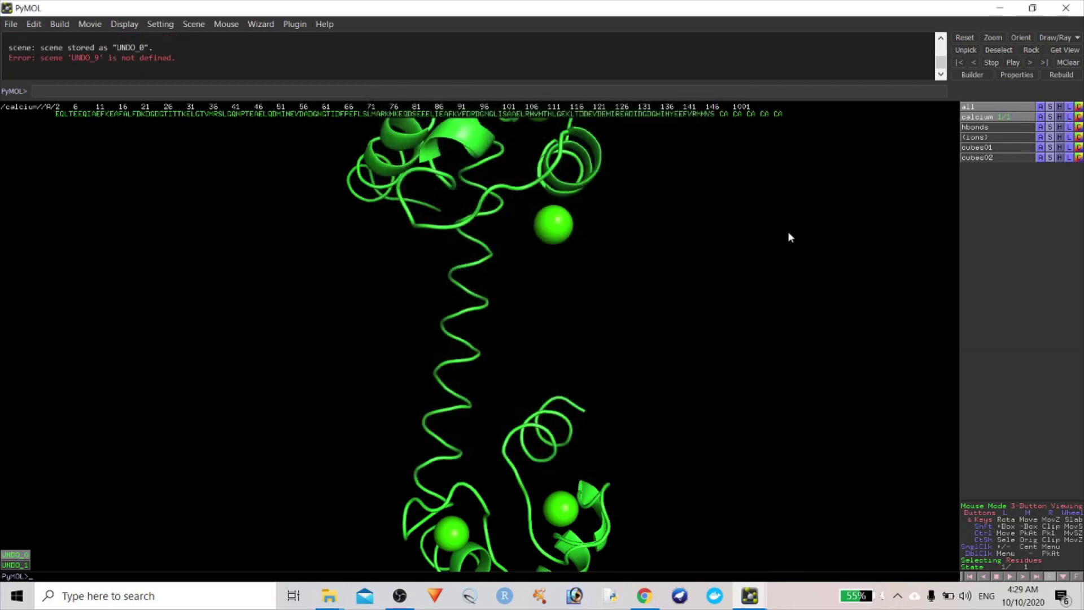
Step: Show residue MET 76 on the long central helix as sticks and turn off its selection markers
left_click(457, 292)
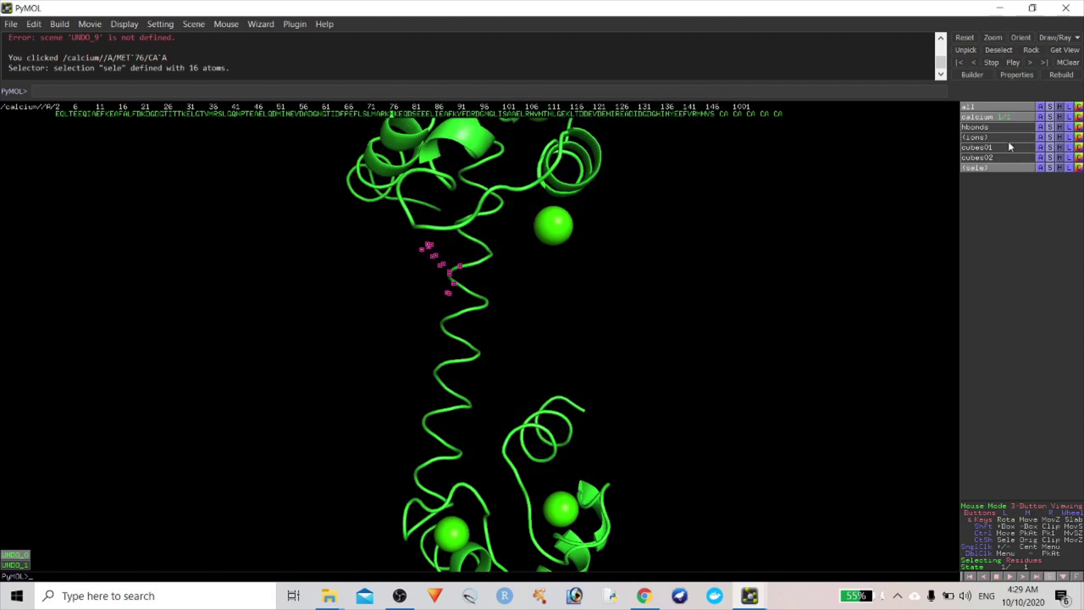
left_click(1047, 170)
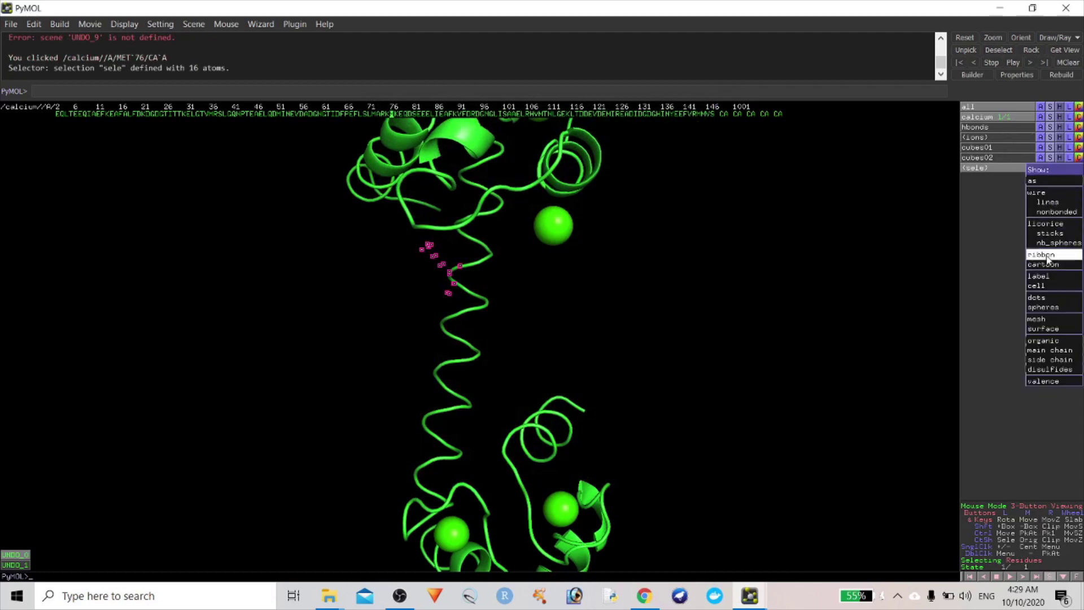
left_click(1049, 233)
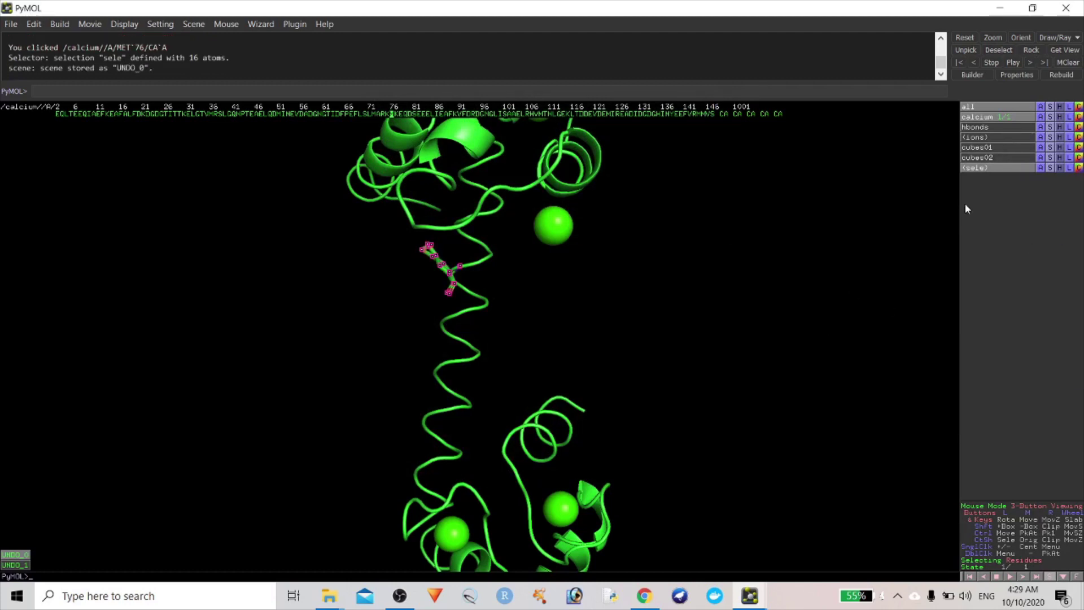
left_click(988, 168)
left_click_drag(791, 274, 615, 337)
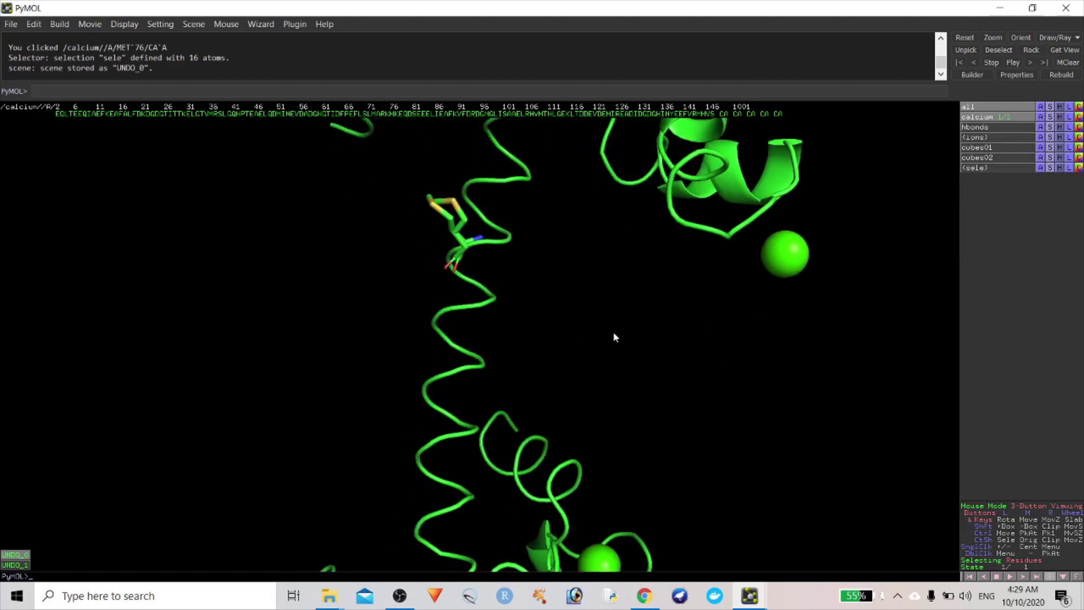
Step: Undo the sticks display of the sele selection and turn off its selection markers
left_click(1001, 169)
left_click_drag(764, 425, 583, 363)
key("ctrl+z")
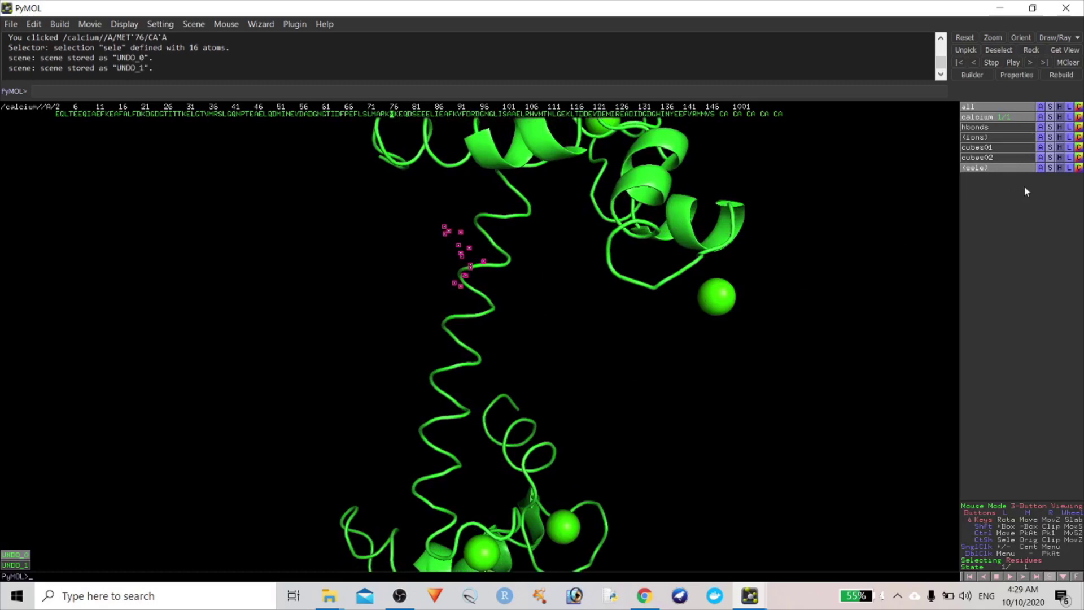
left_click(983, 167)
Step: Bring up the list of available plugins
left_click(294, 24)
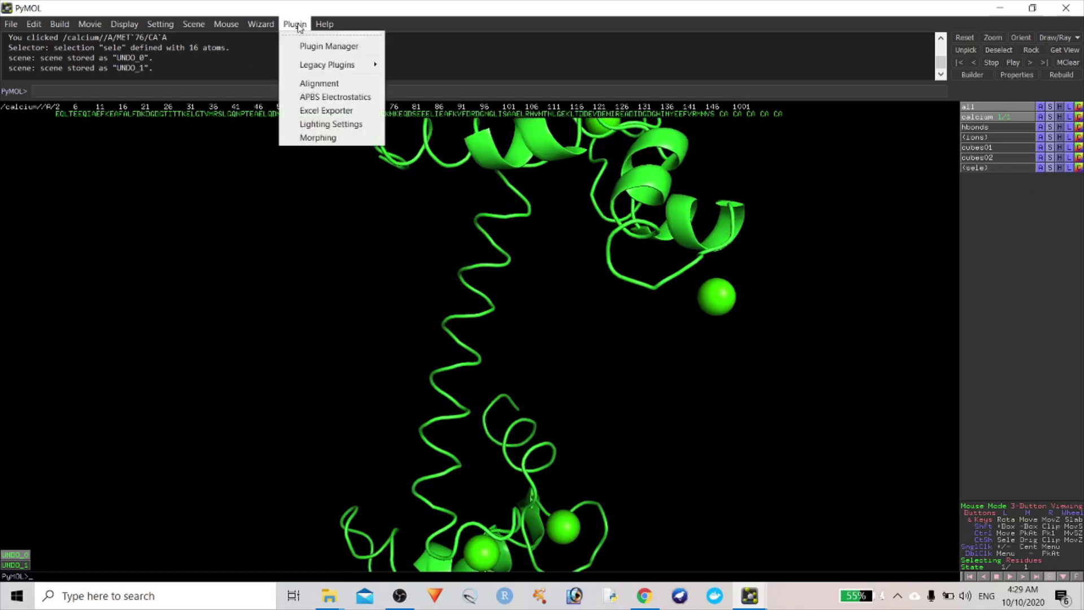